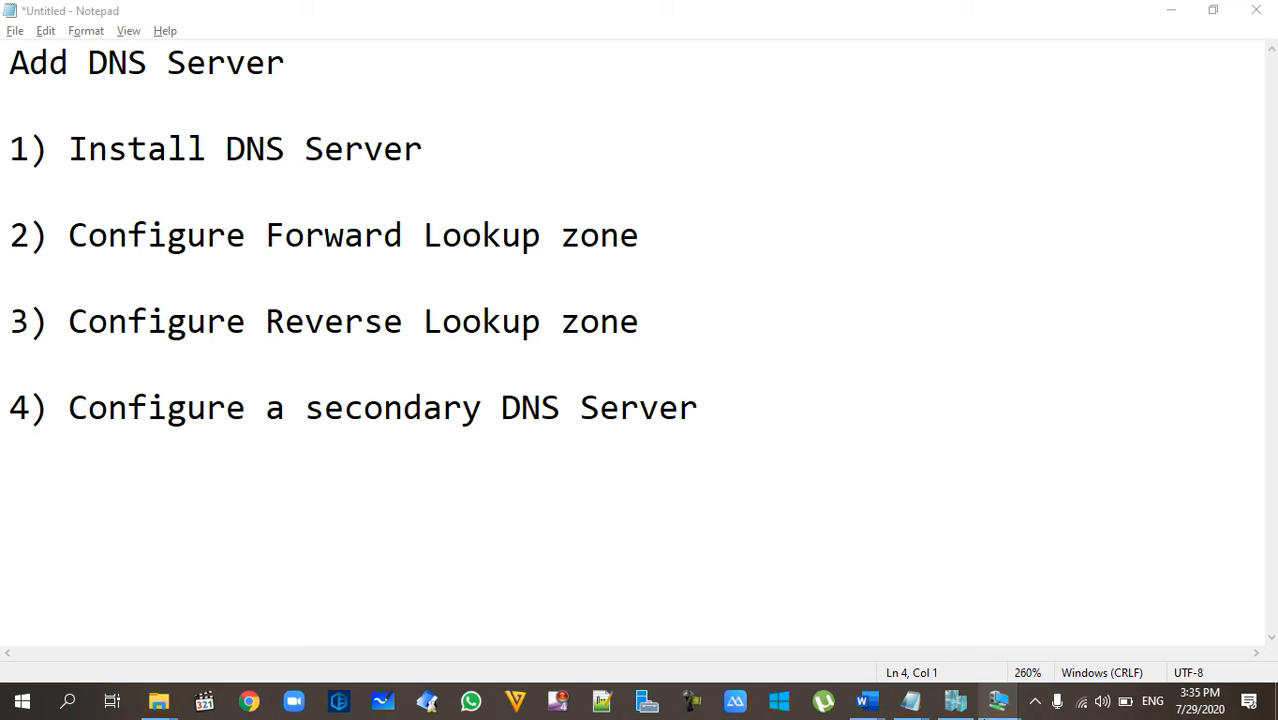
Step: Preview the open virtual machine windows and examine SRV2's Local Server properties, then minimize that virtual machine
mouse_move(998, 700)
mouse_move(763, 621)
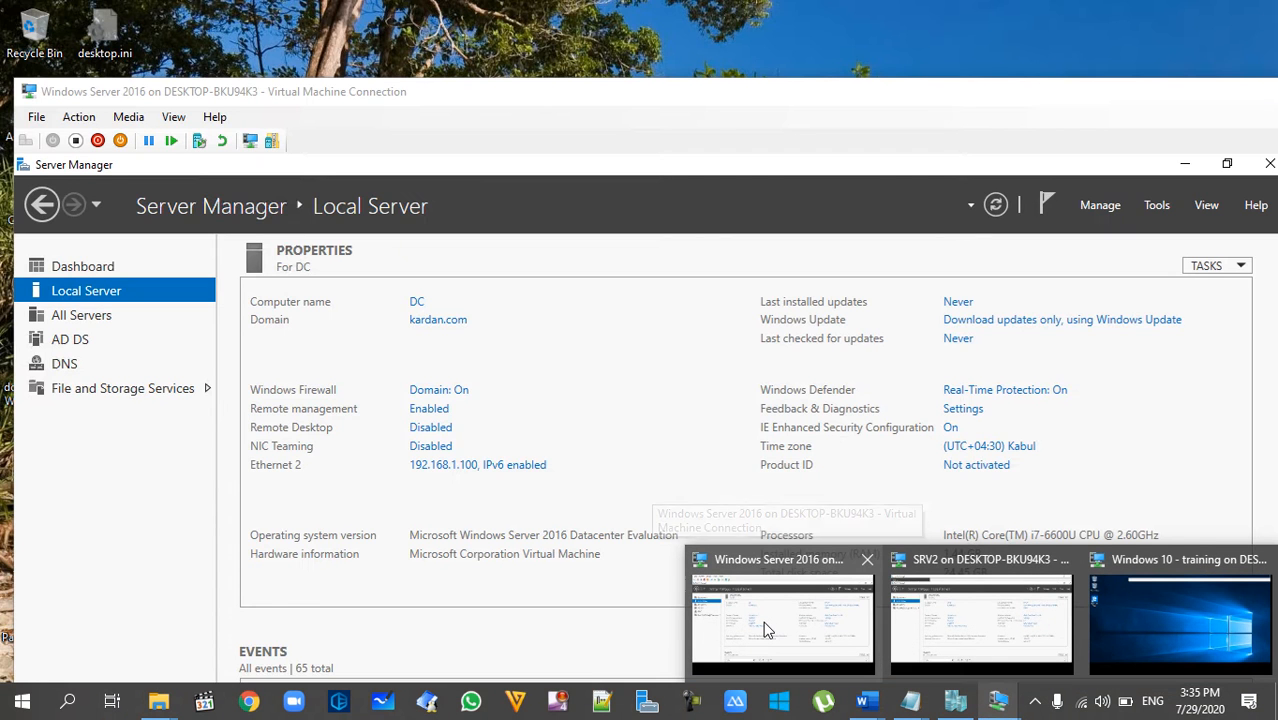
mouse_move(1142, 623)
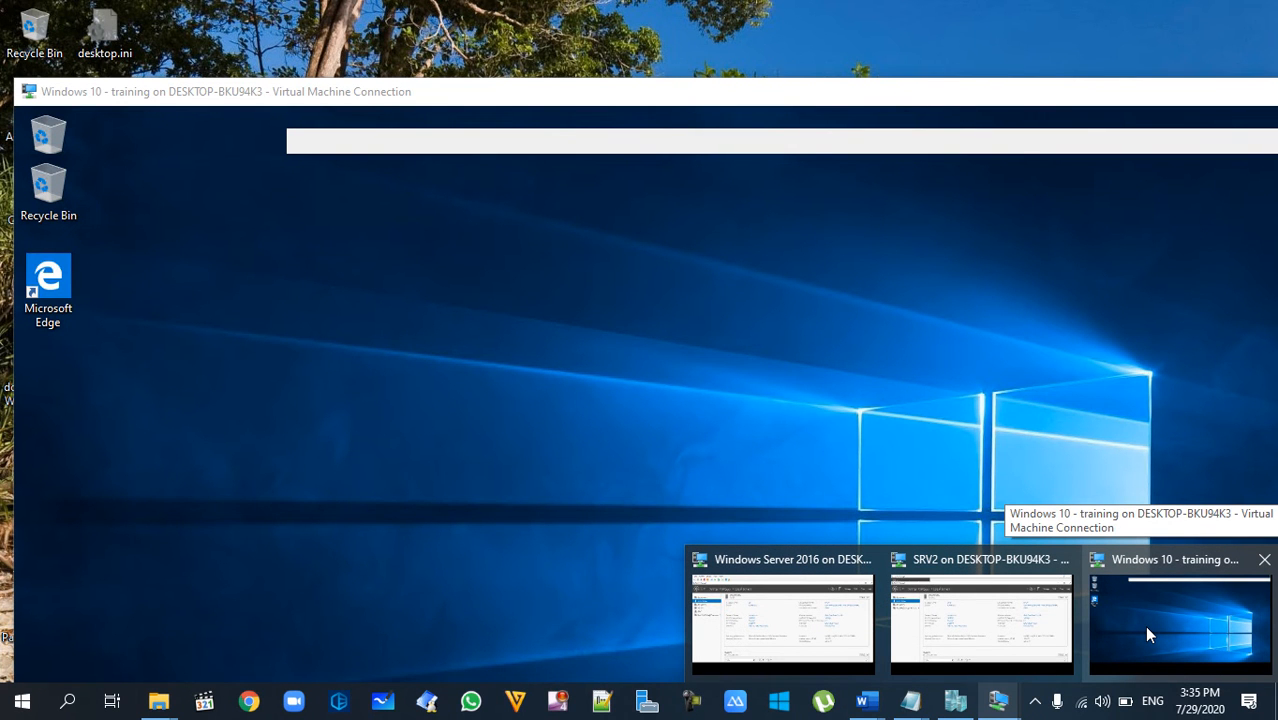
mouse_move(1050, 632)
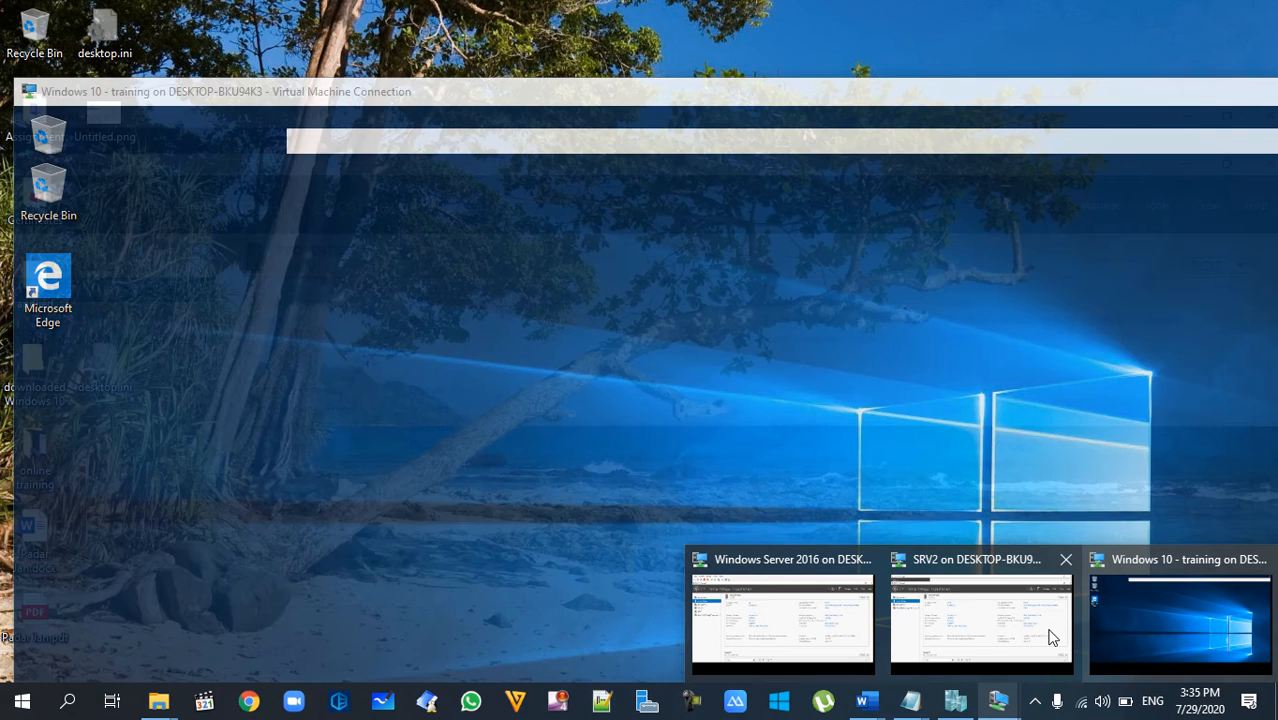
click(975, 648)
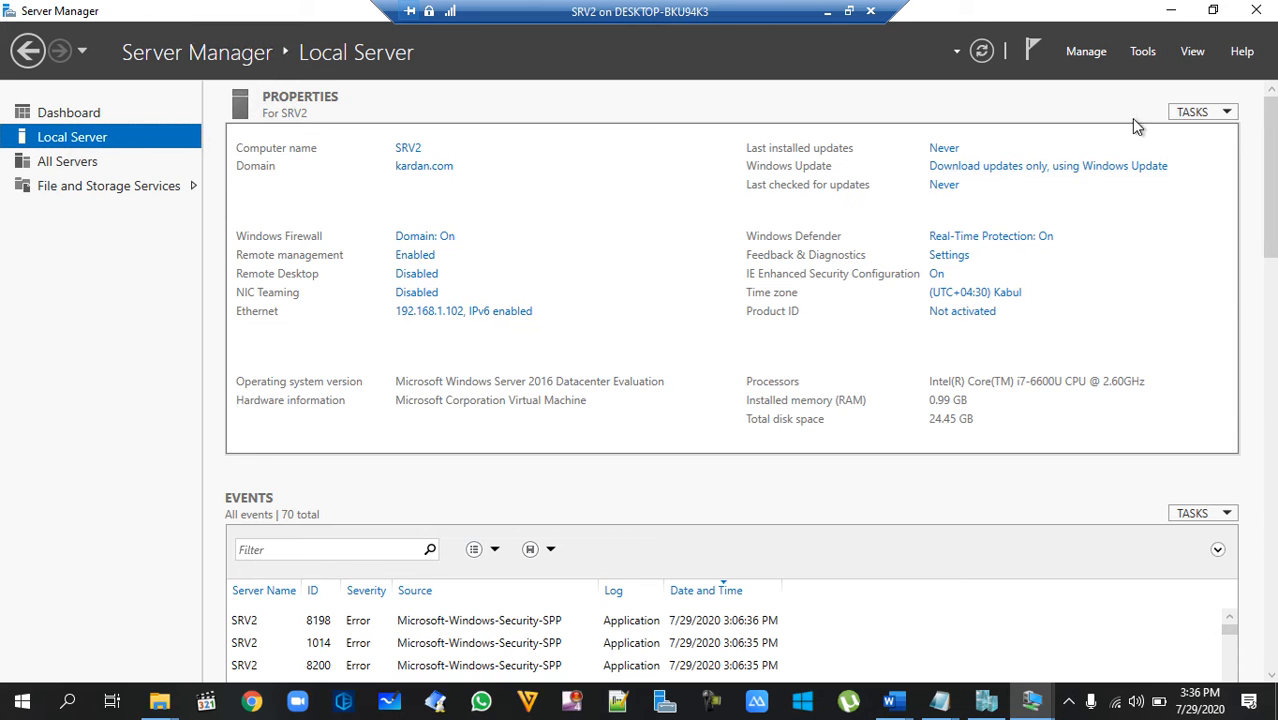
click(828, 17)
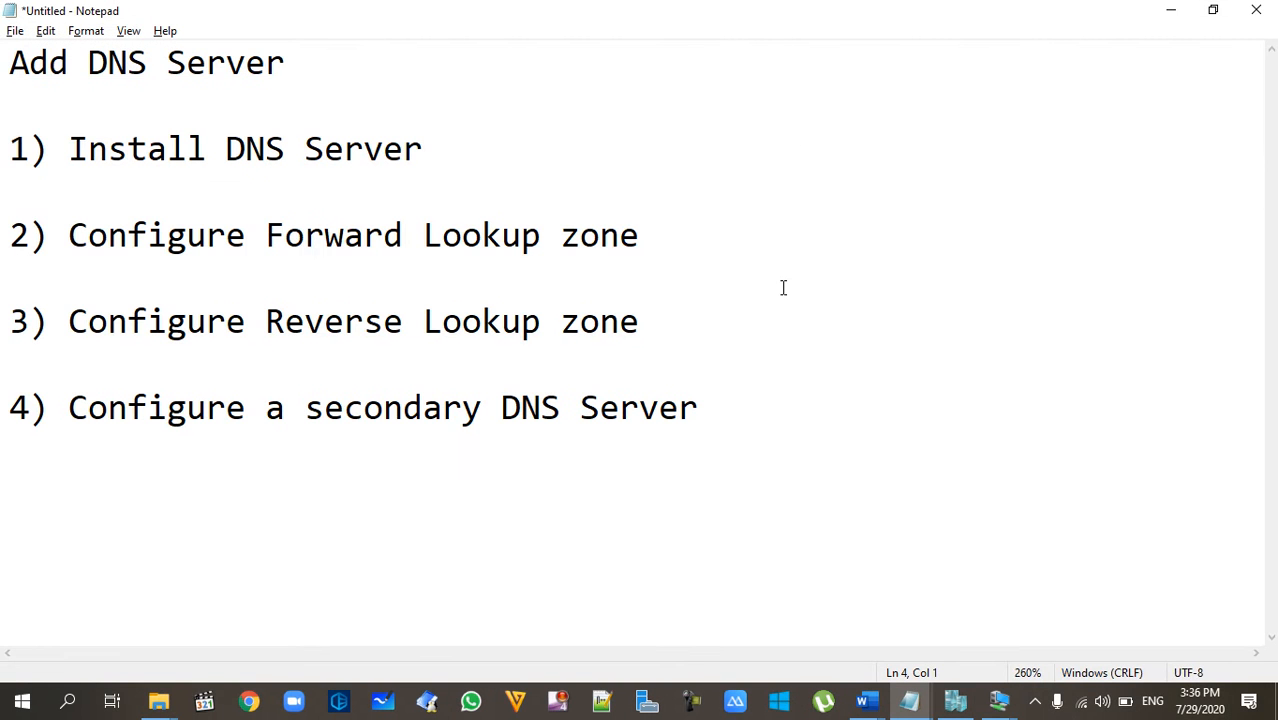
Step: Review the Add DNS Server task list in Notepad, highlighting the install, lookup zone and secondary server items in turn
drag(300, 63, 6, 46)
drag(428, 148, 89, 158)
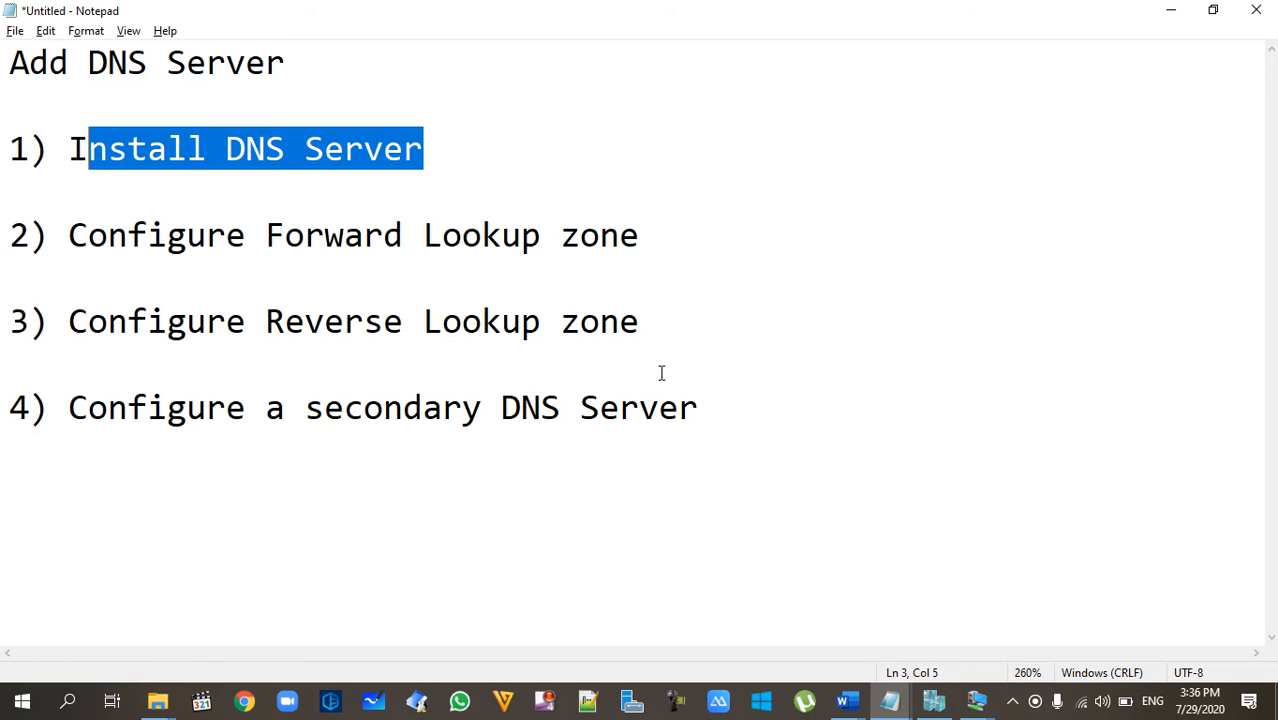
drag(638, 322, 106, 197)
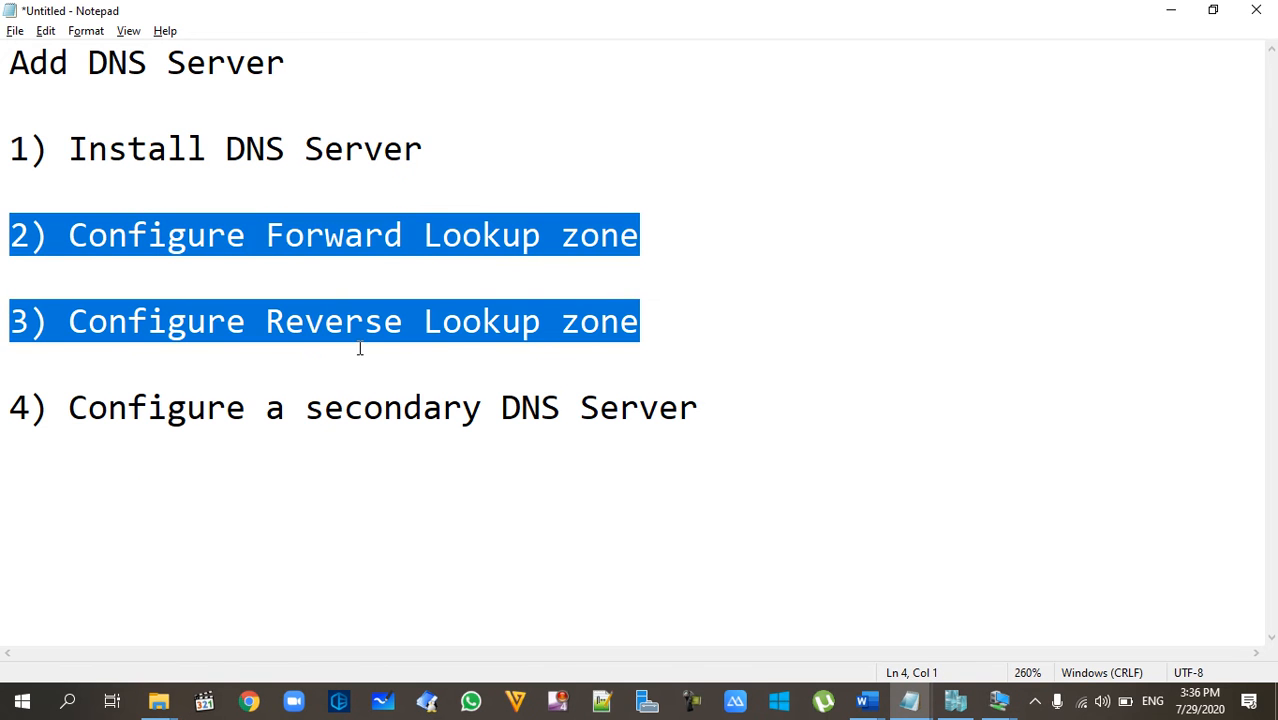
drag(714, 408, 68, 407)
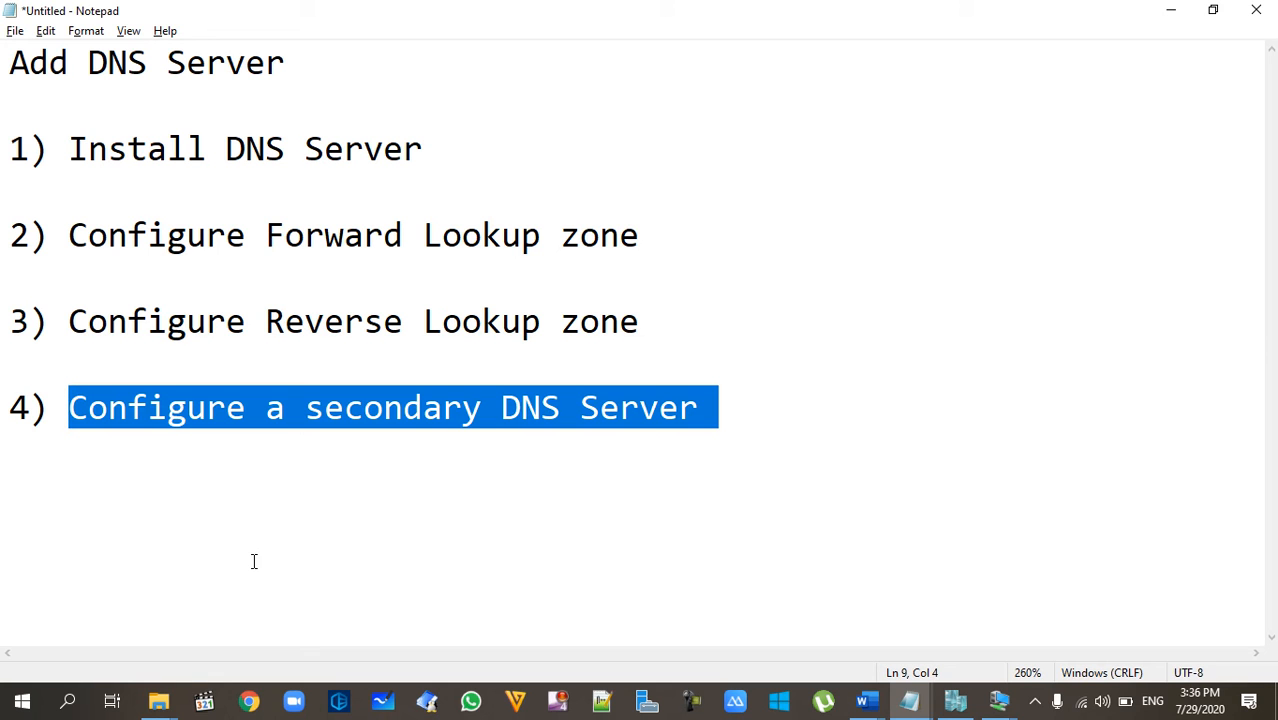
click(514, 524)
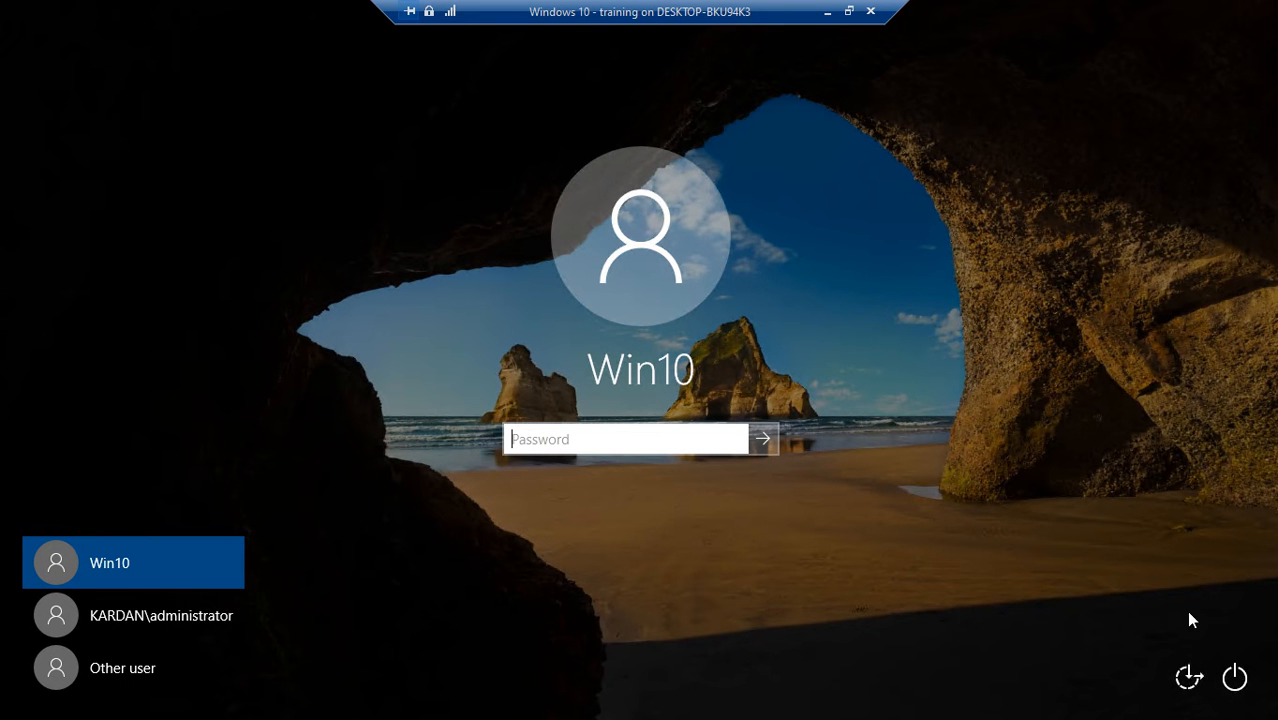
Step: Sign in to the Windows 10 virtual machine with the KARDAN domain administrator account, entering the account password
click(155, 617)
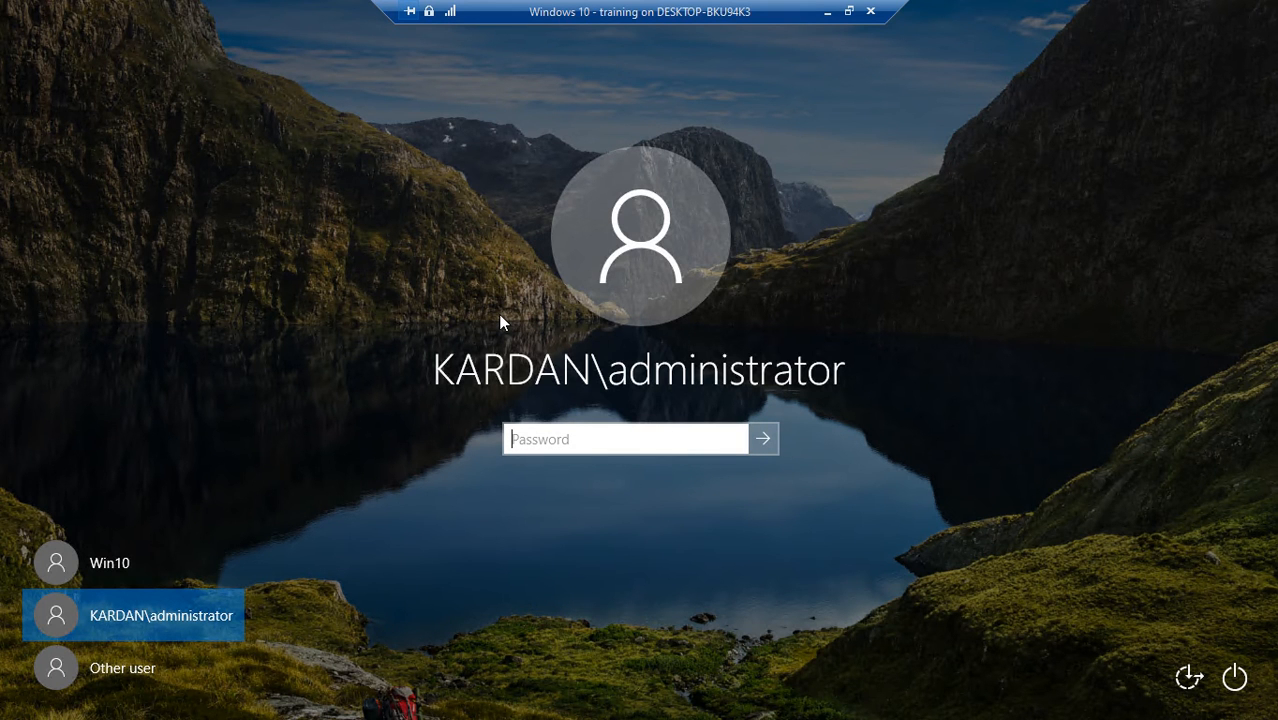
text(••••••••)
key(Return)
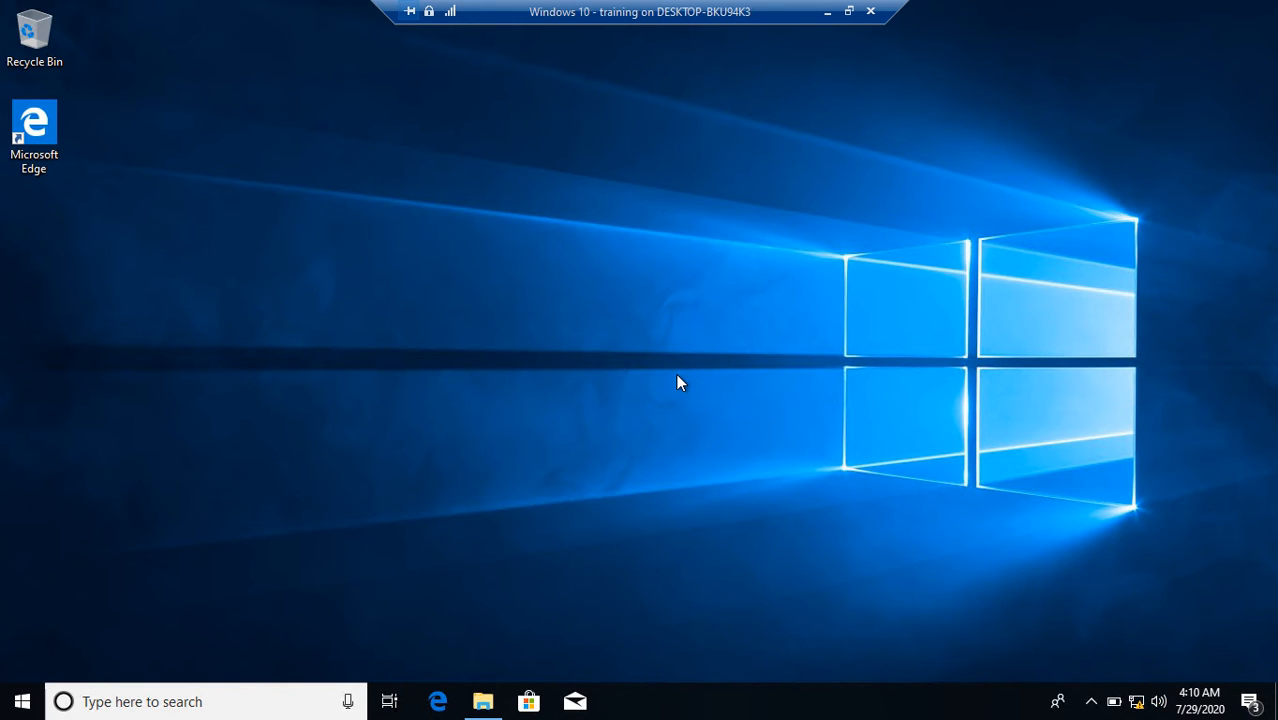
Step: Open the Downloads folder and examine the WindowsTH-RSAT update packages
click(485, 703)
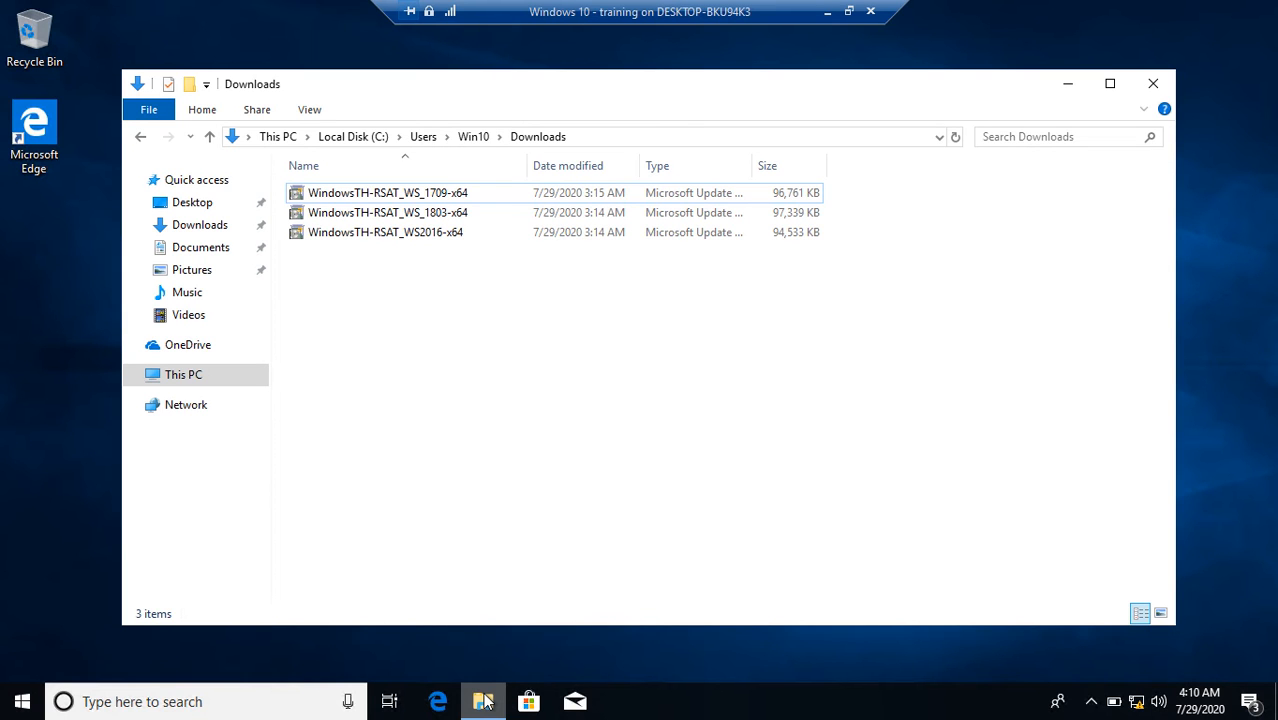
drag(381, 292, 349, 162)
click(429, 265)
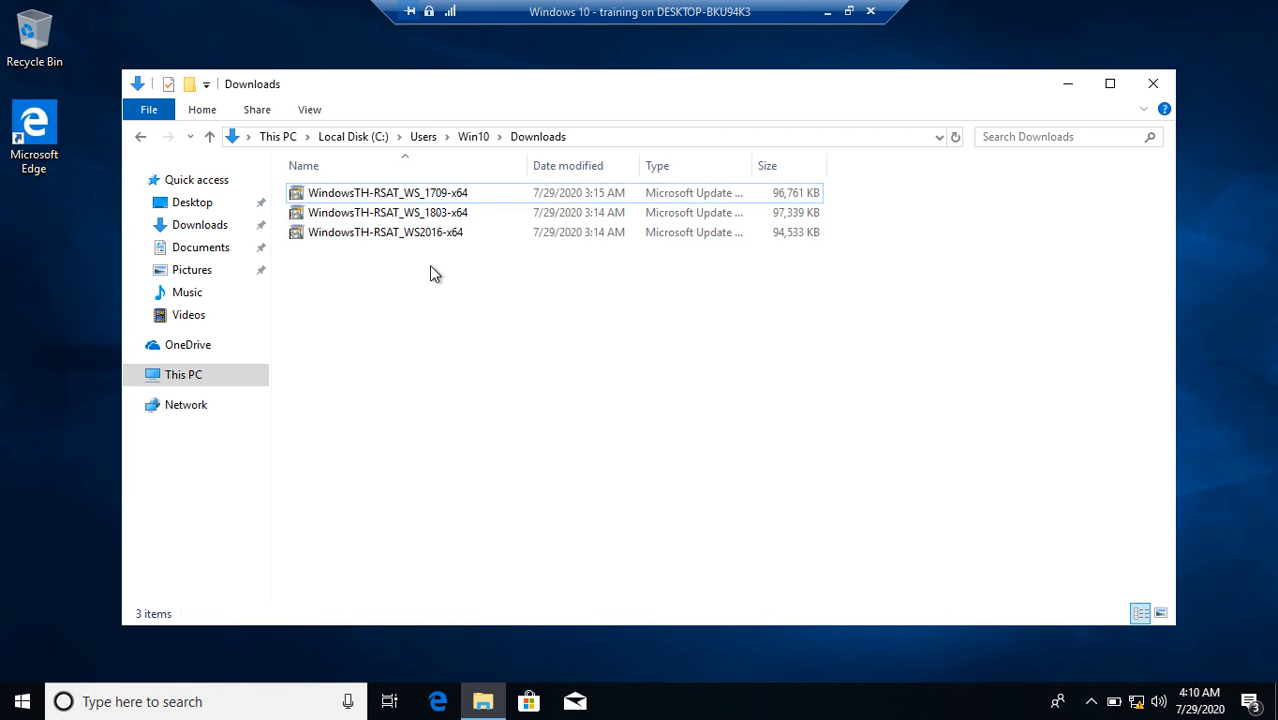
Step: Enter "remote server administration tool" as a web search in Microsoft Edge without submitting it, and close the browser and Downloads windows
click(440, 702)
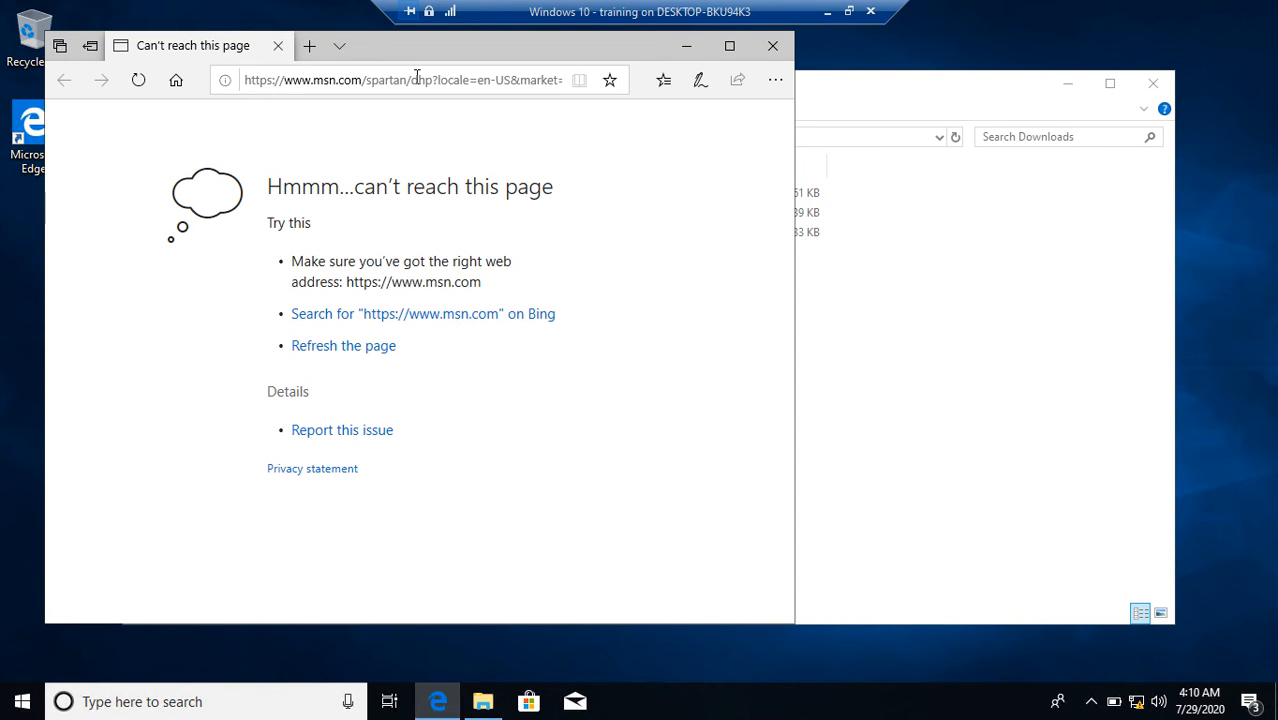
click(417, 79)
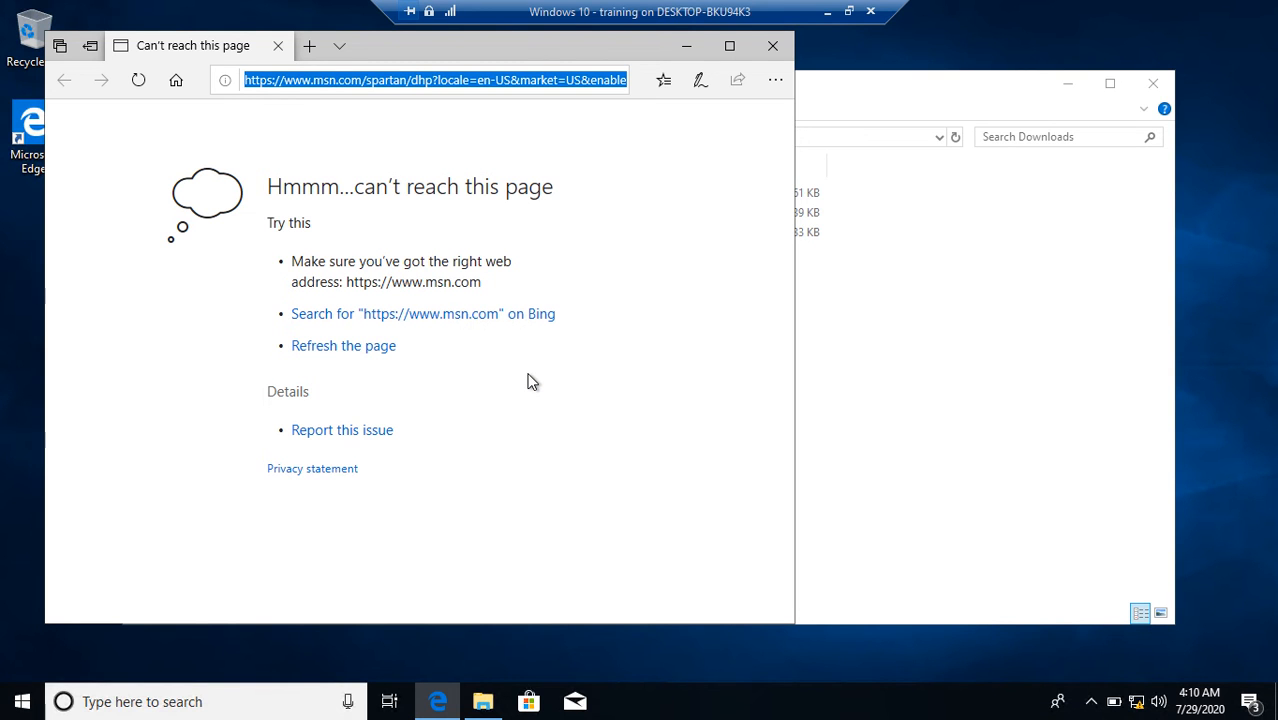
text(re)
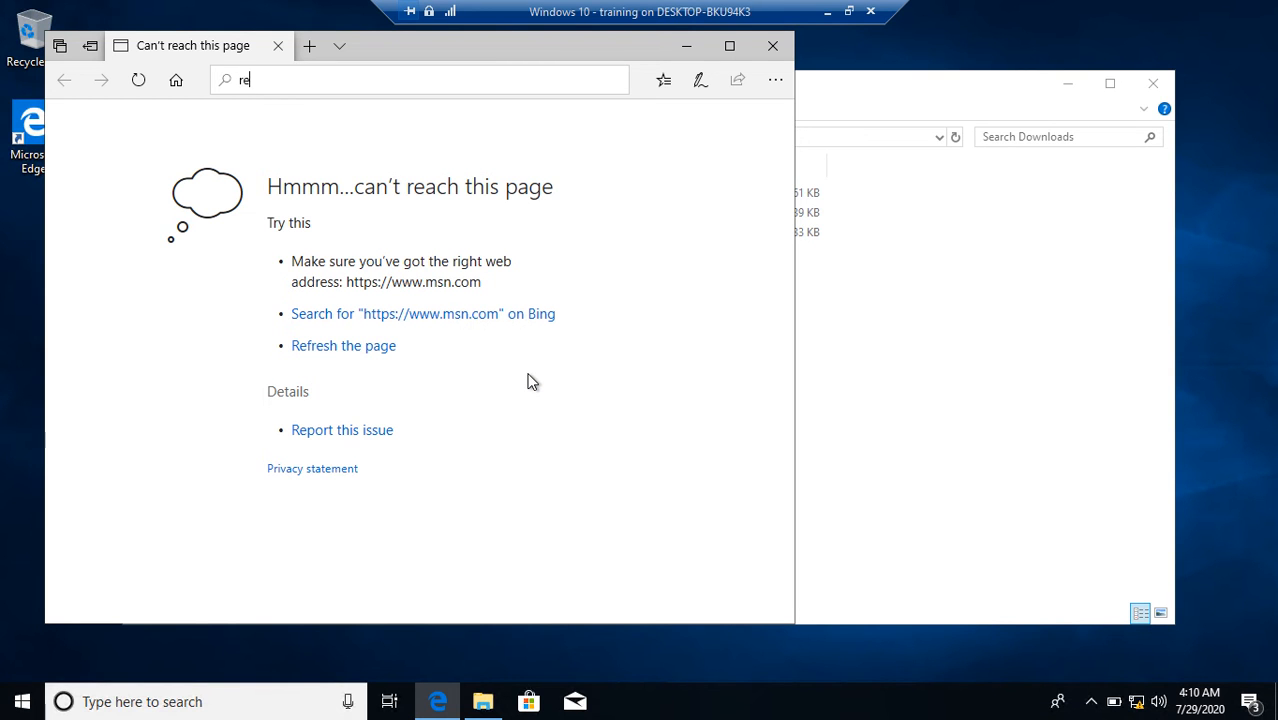
text(mote server add)
text(ini)
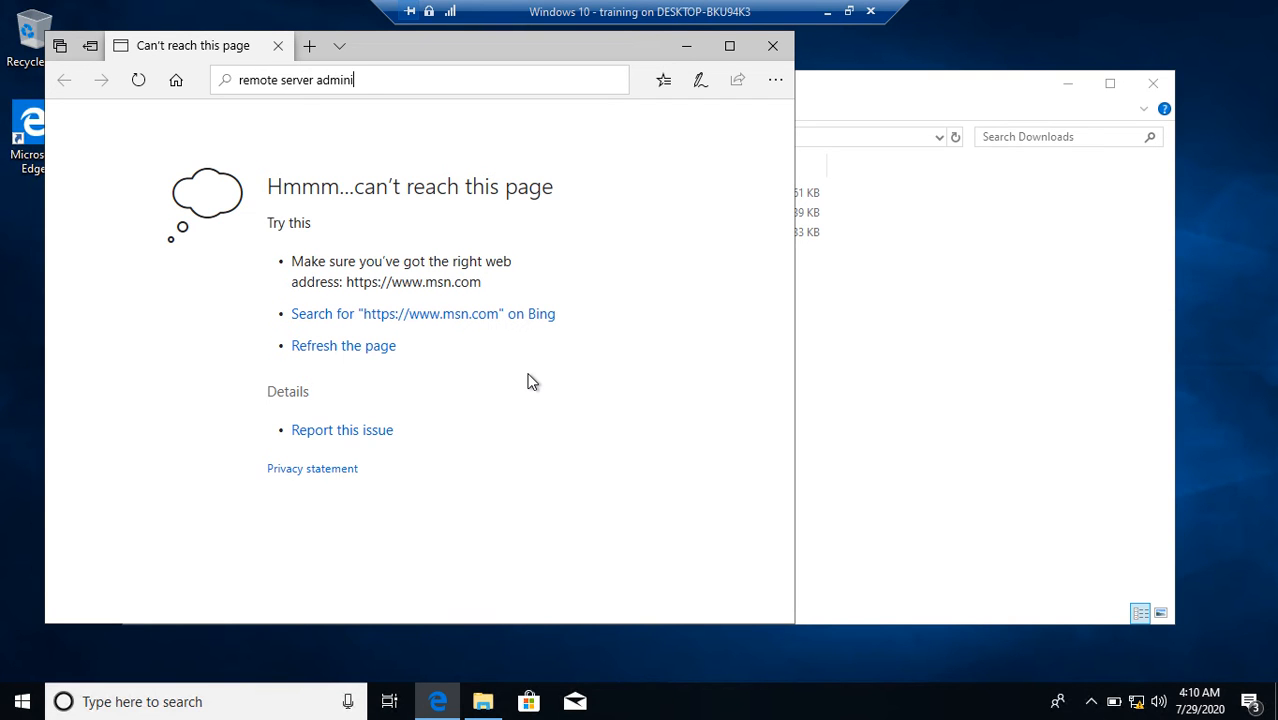
text(straton toll)
key(BackSpace)
key(BackSpace)
text(ol)
click(776, 48)
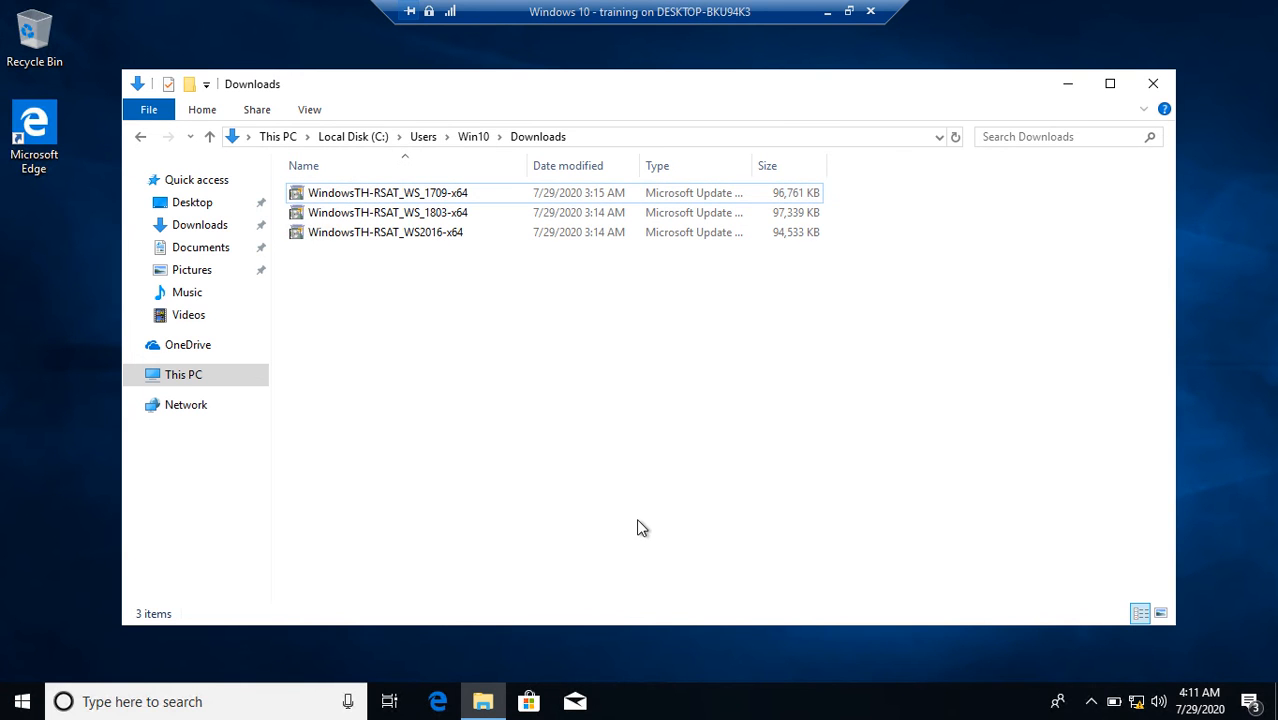
click(1151, 86)
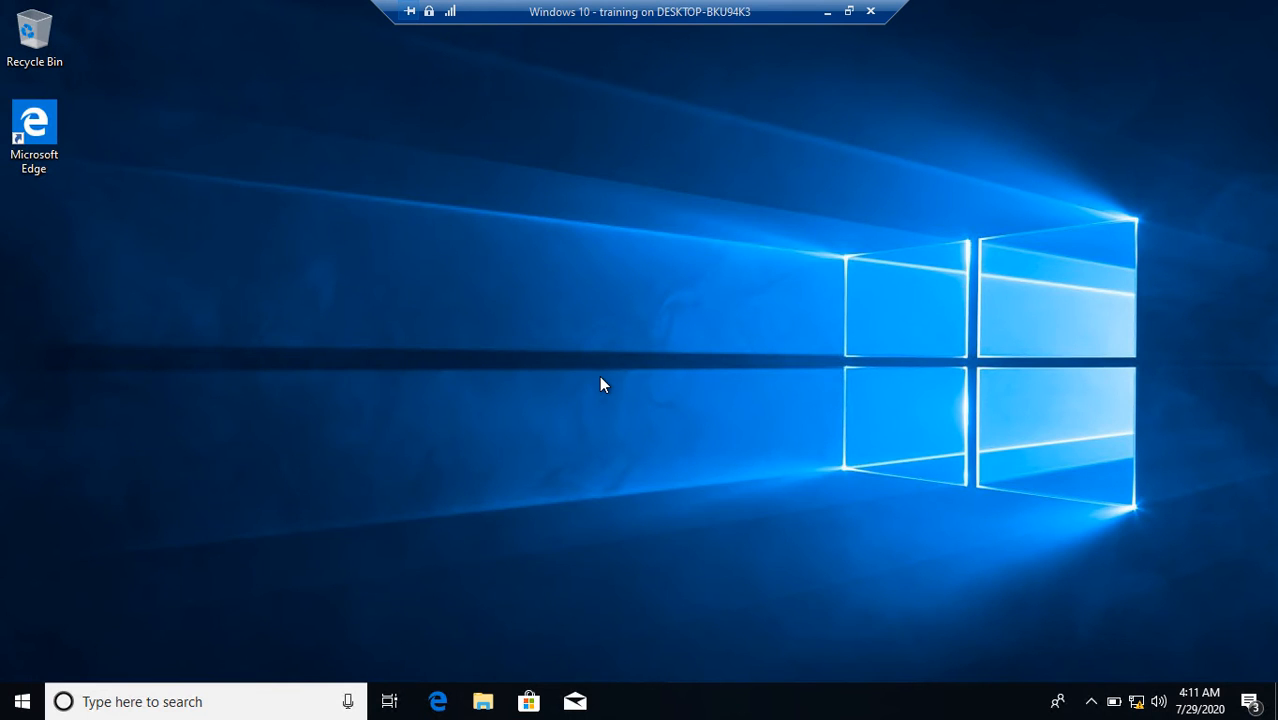
Step: Find and open Server Manager on the Windows 10 client
key(super)
text(serverm)
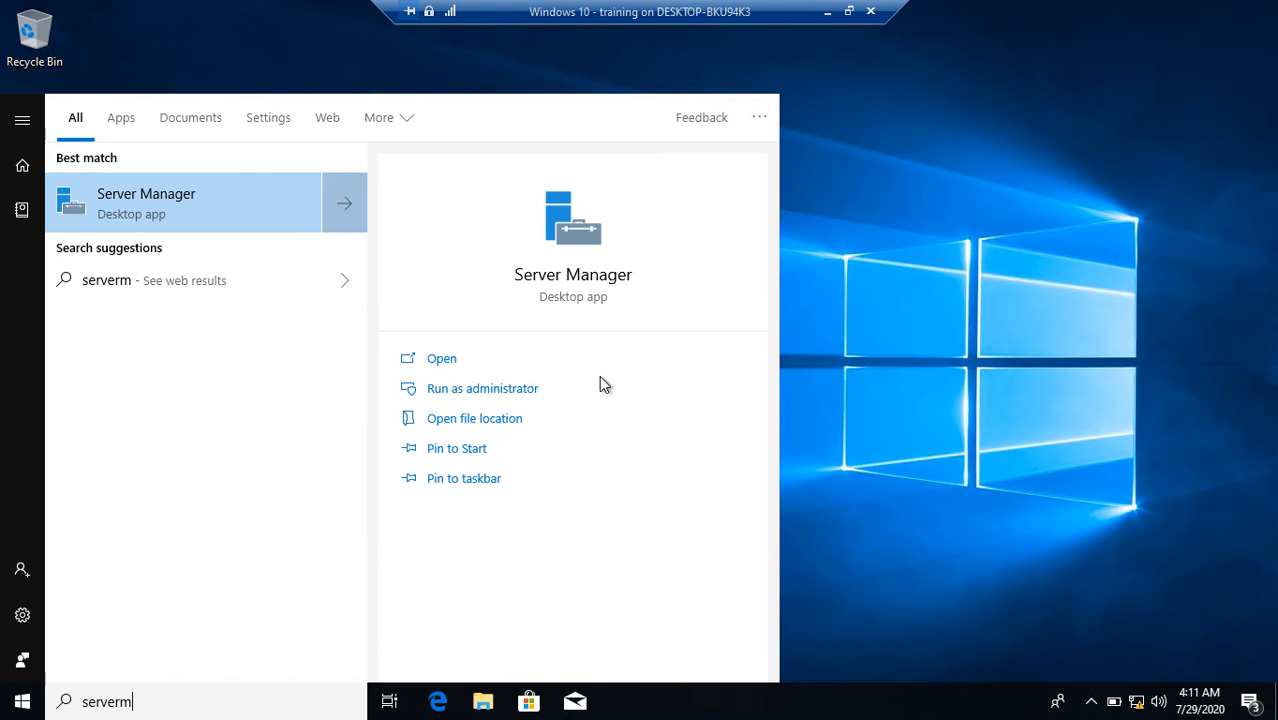
key(Return)
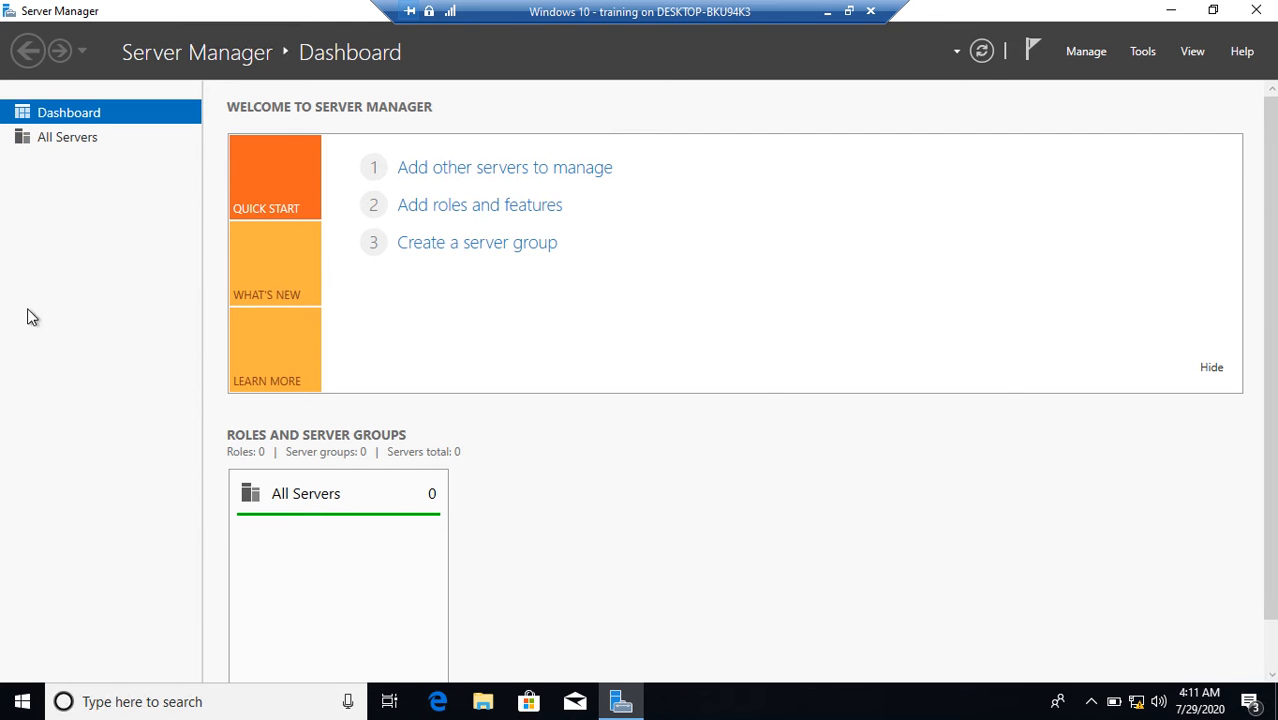
Step: Search Active Directory in the kardan domain and add the DC and SRV2 servers to Server Manager for remote management
click(506, 170)
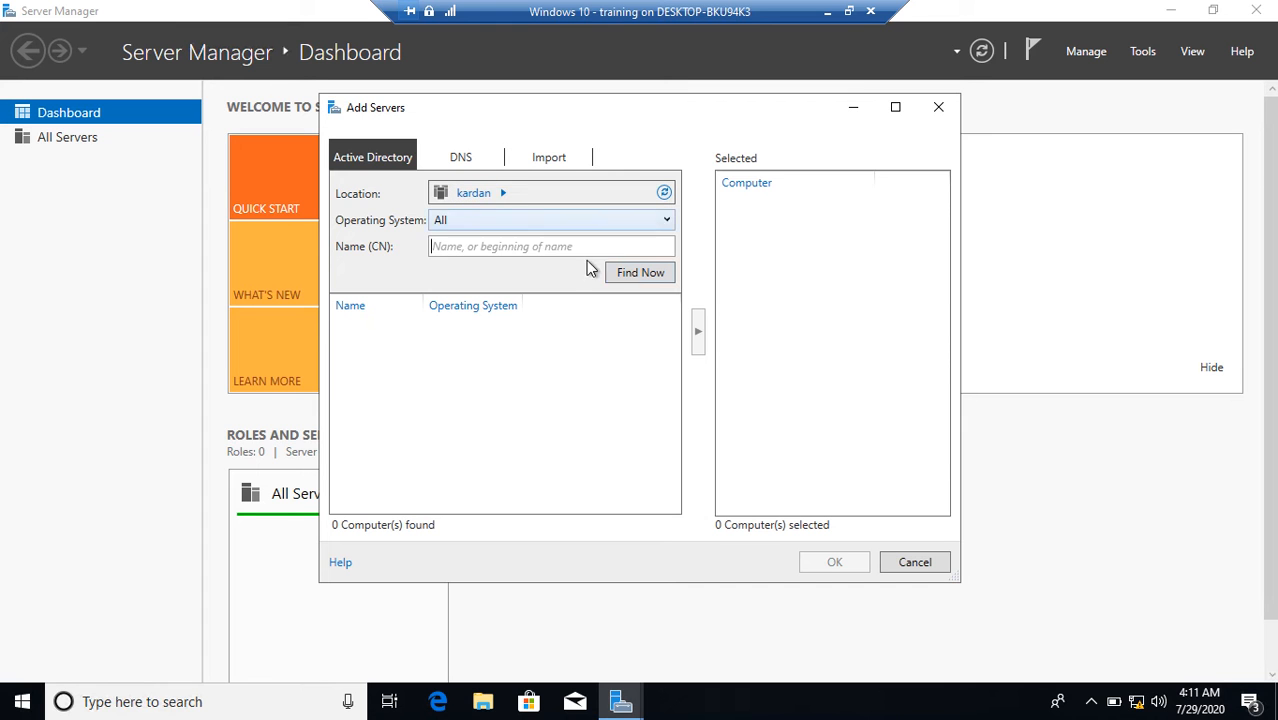
click(628, 274)
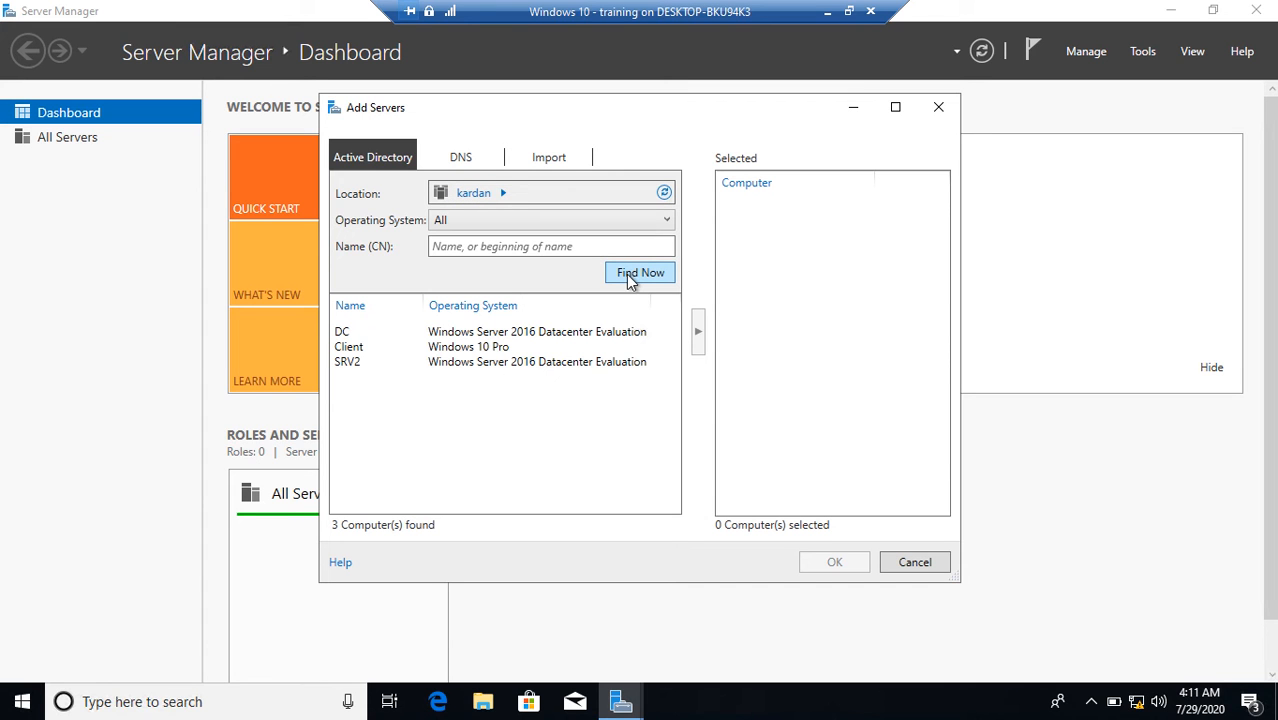
click(343, 336)
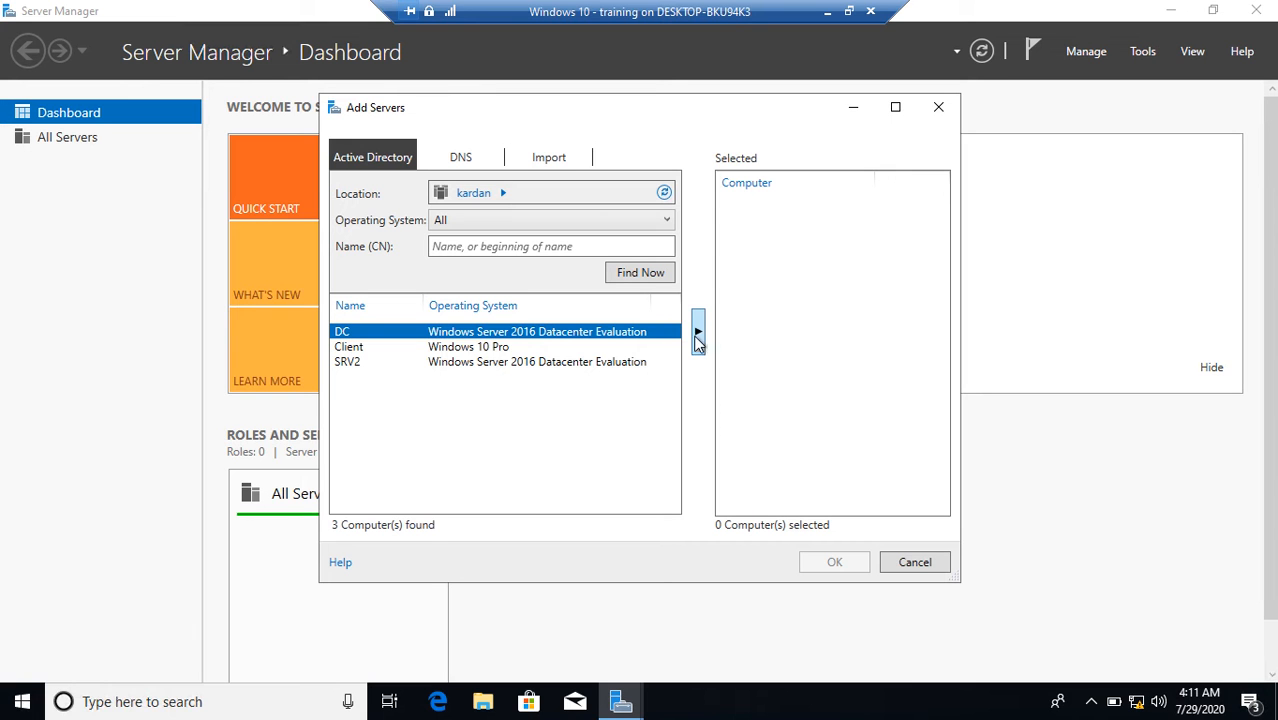
click(697, 332)
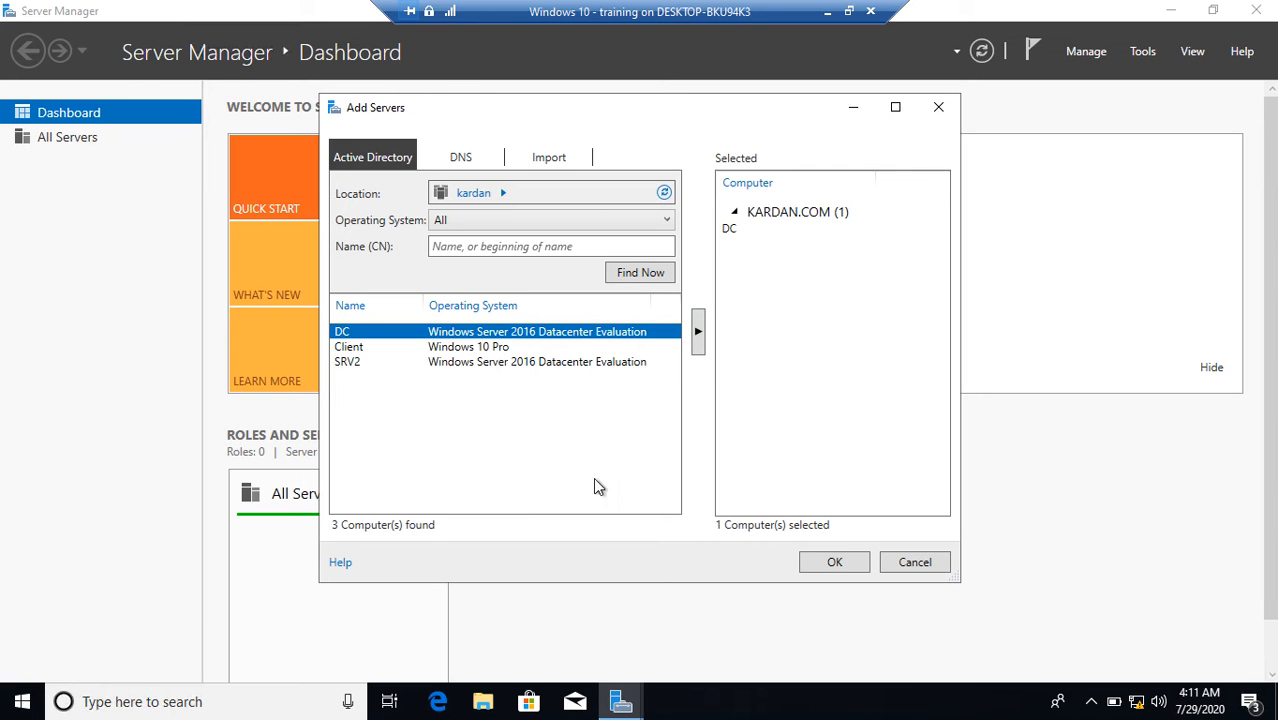
click(348, 364)
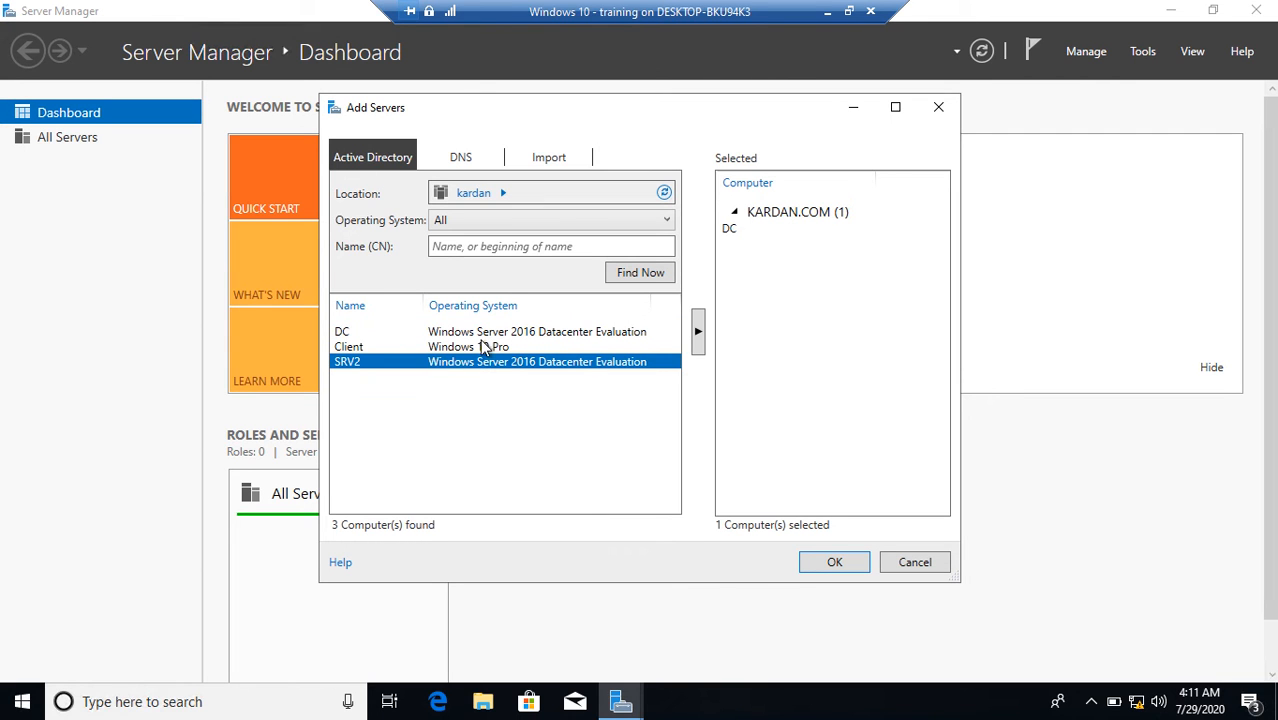
click(450, 334)
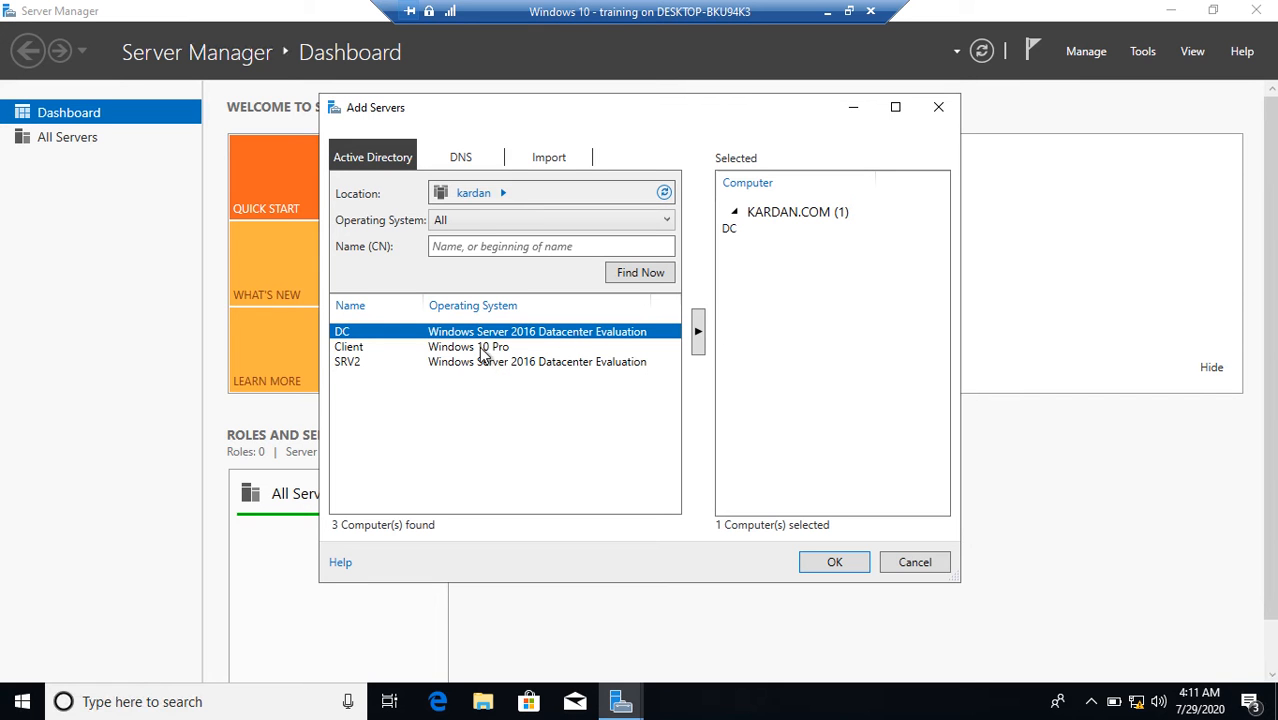
click(451, 364)
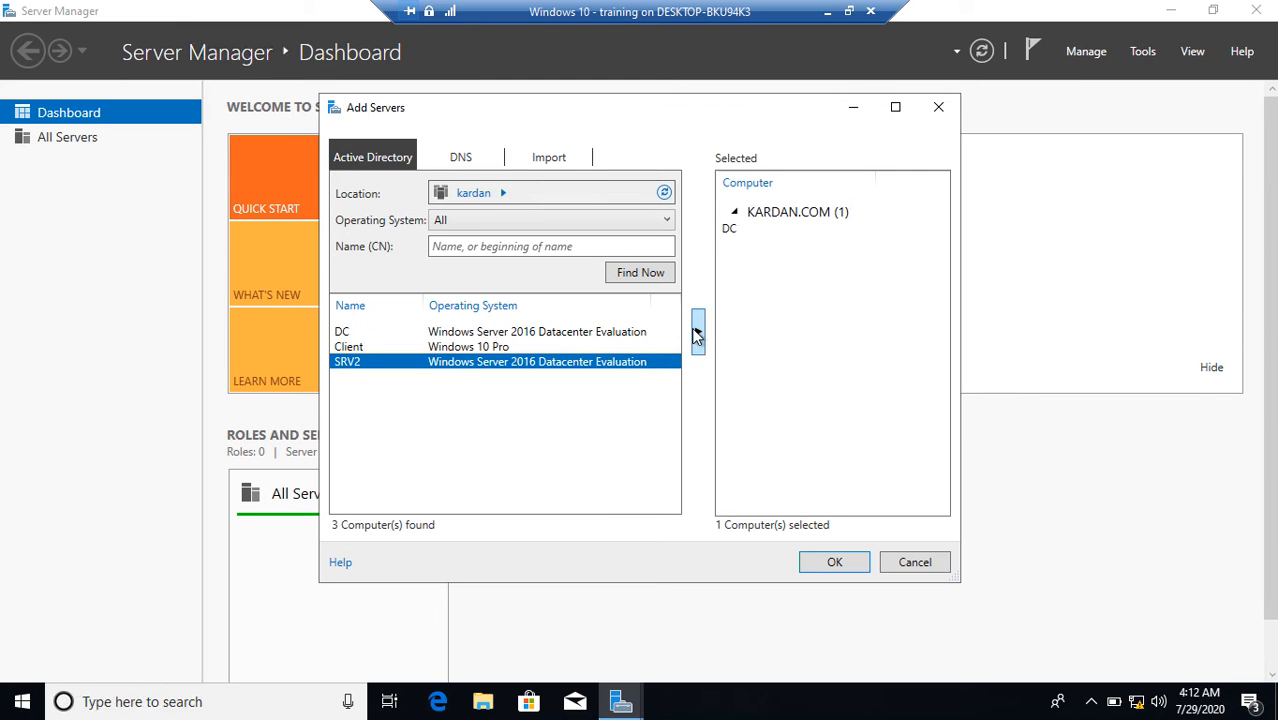
double_click(344, 363)
click(834, 564)
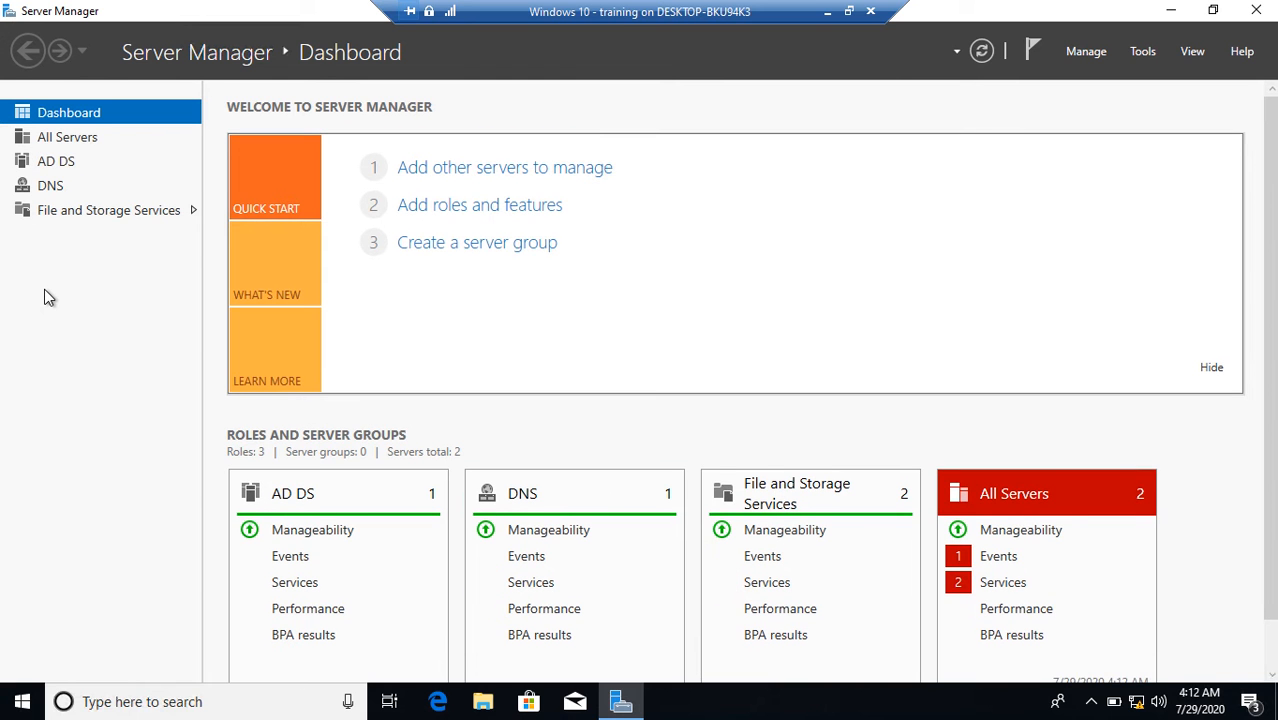
Step: Check which servers are listed under File and Storage Services and under DNS, and return to the Dashboard
click(62, 212)
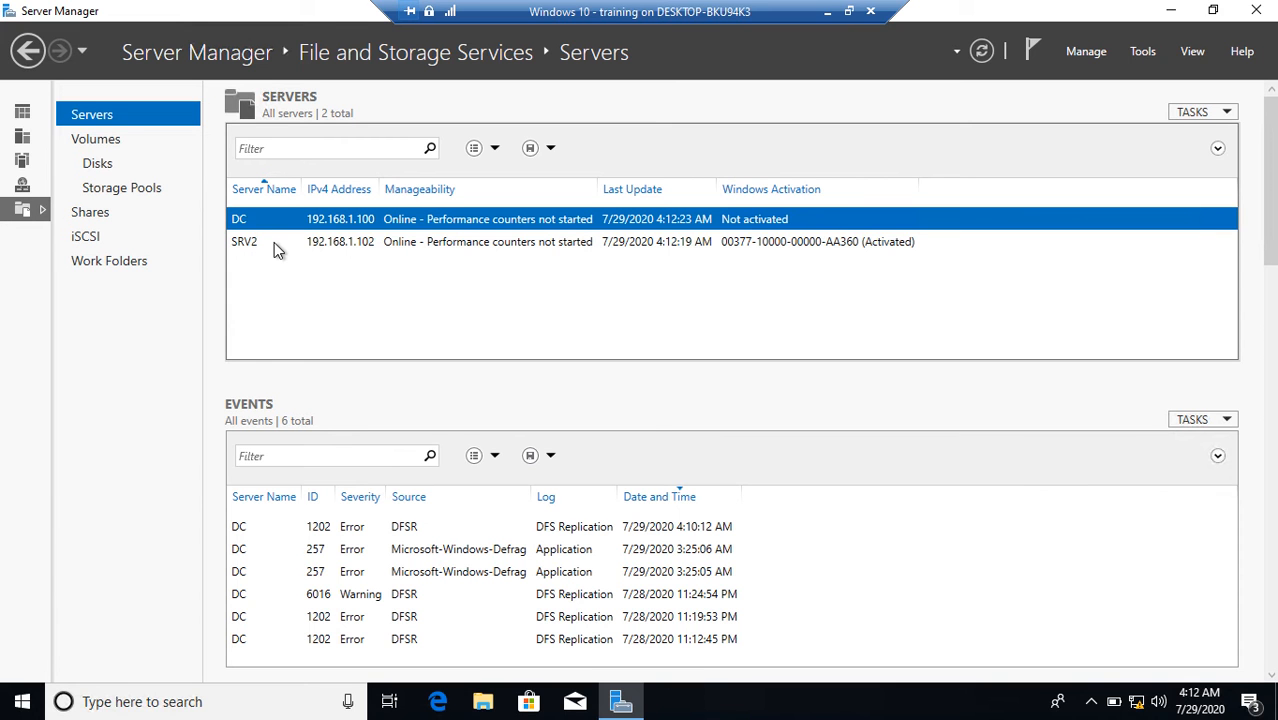
click(23, 188)
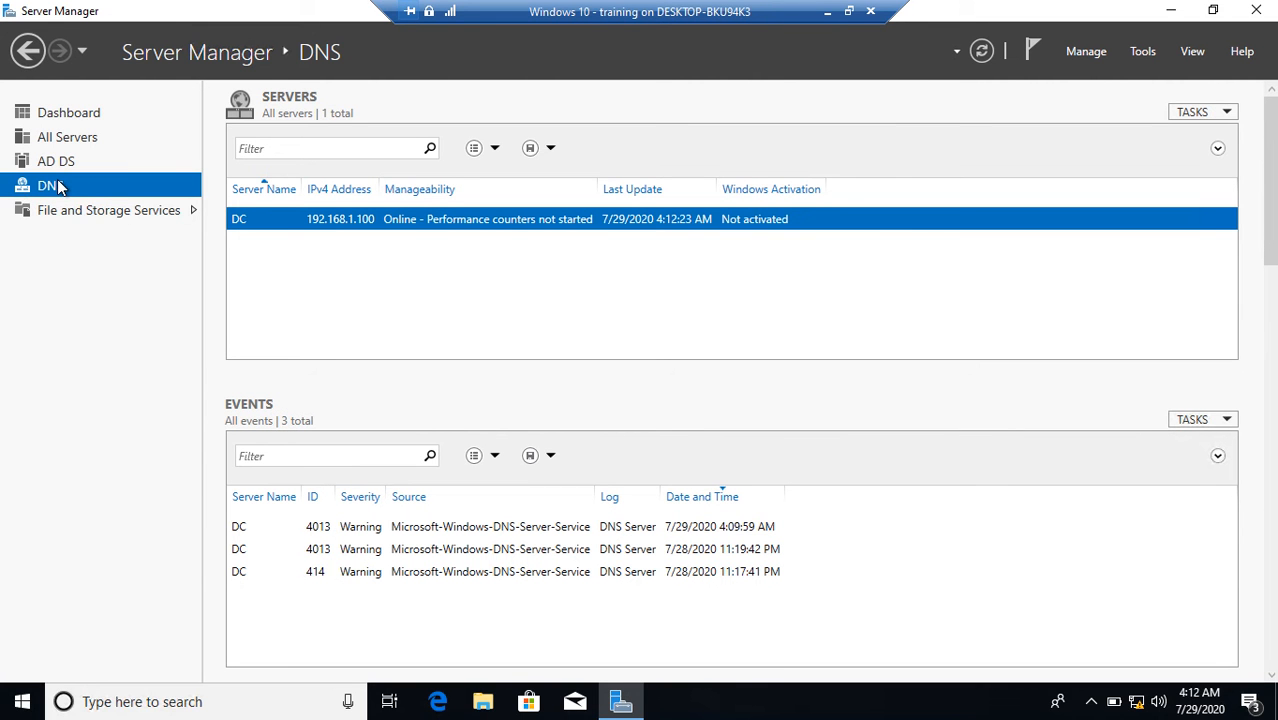
click(55, 118)
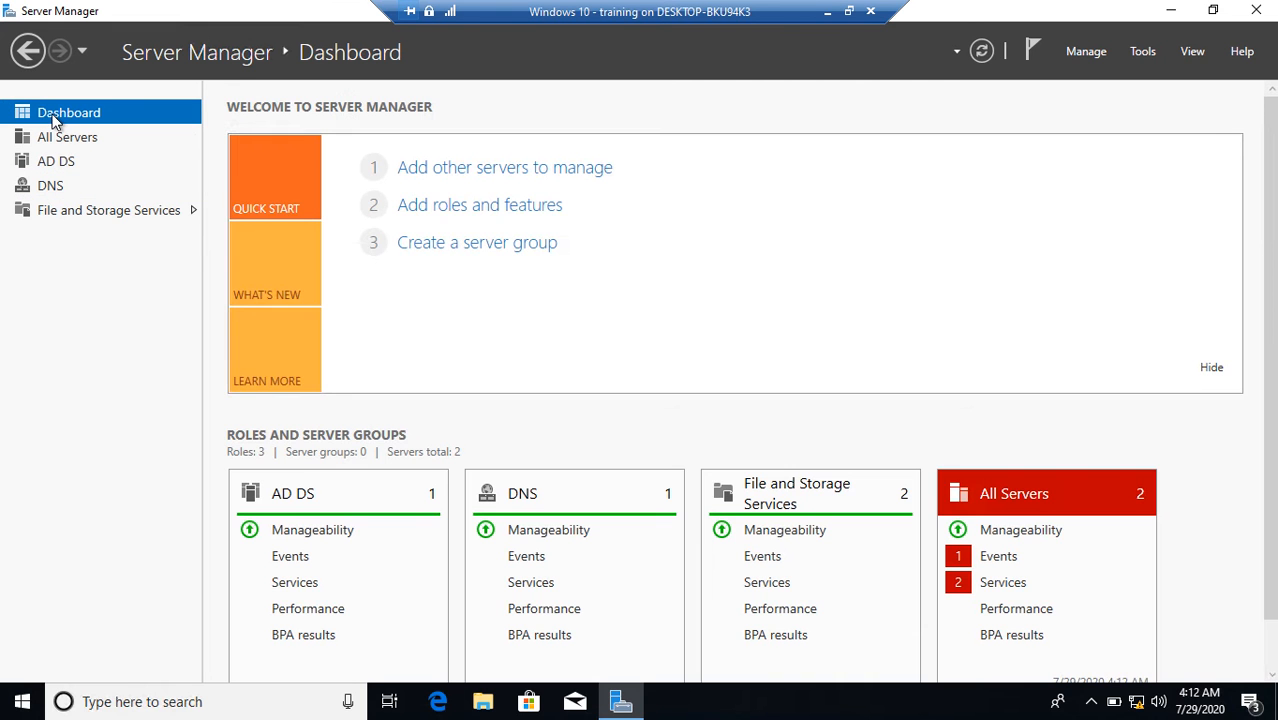
Step: Start the Add Roles and Features Wizard, set its introductory page to be skipped by default, and proceed to the installation type
click(471, 207)
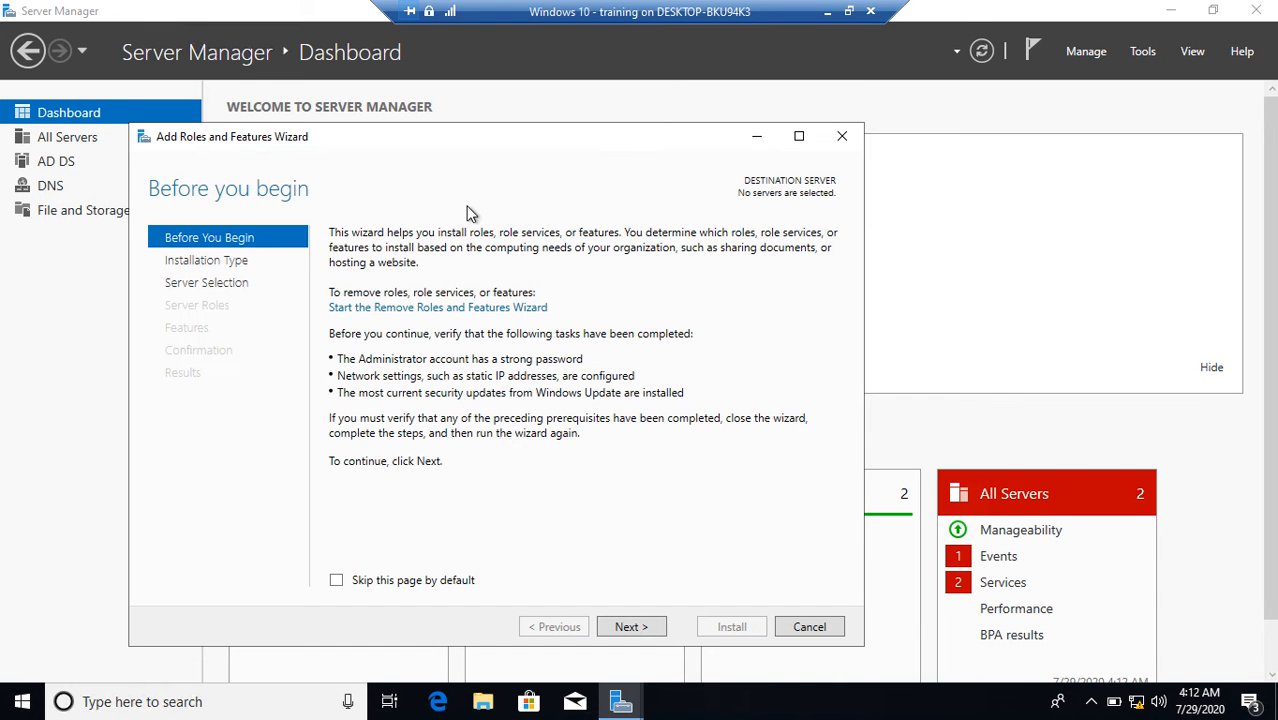
click(395, 583)
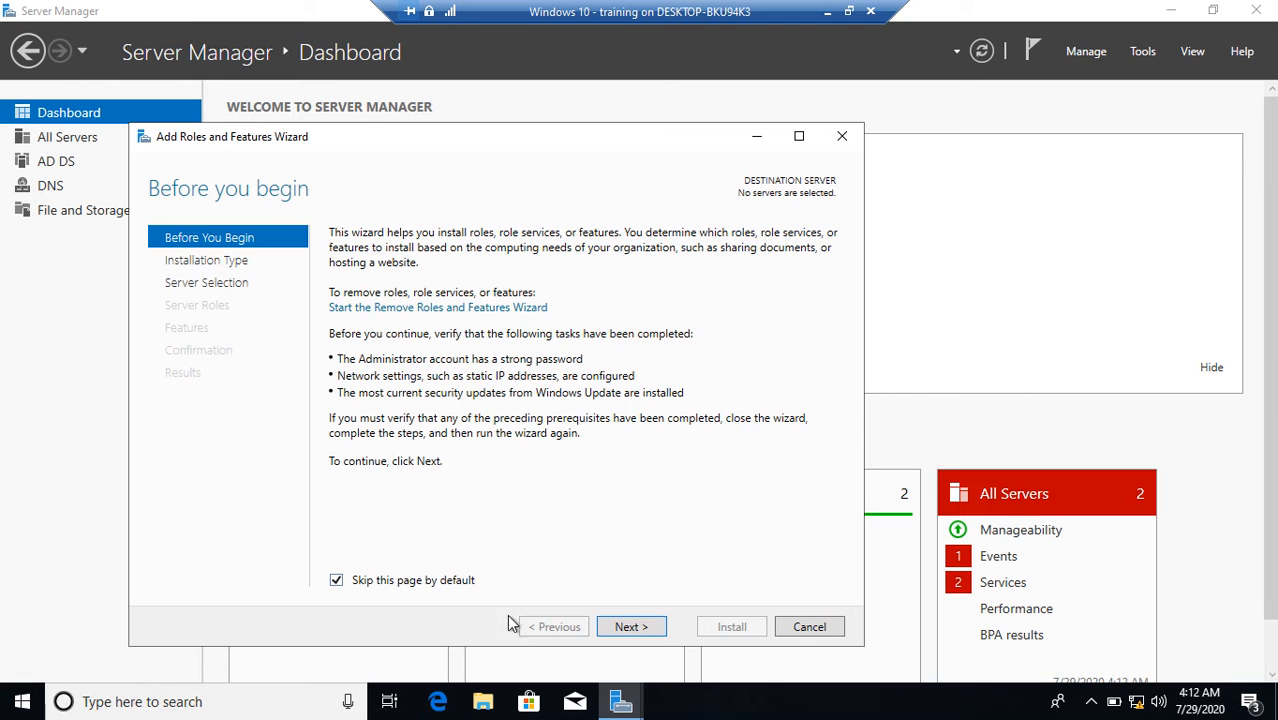
click(631, 626)
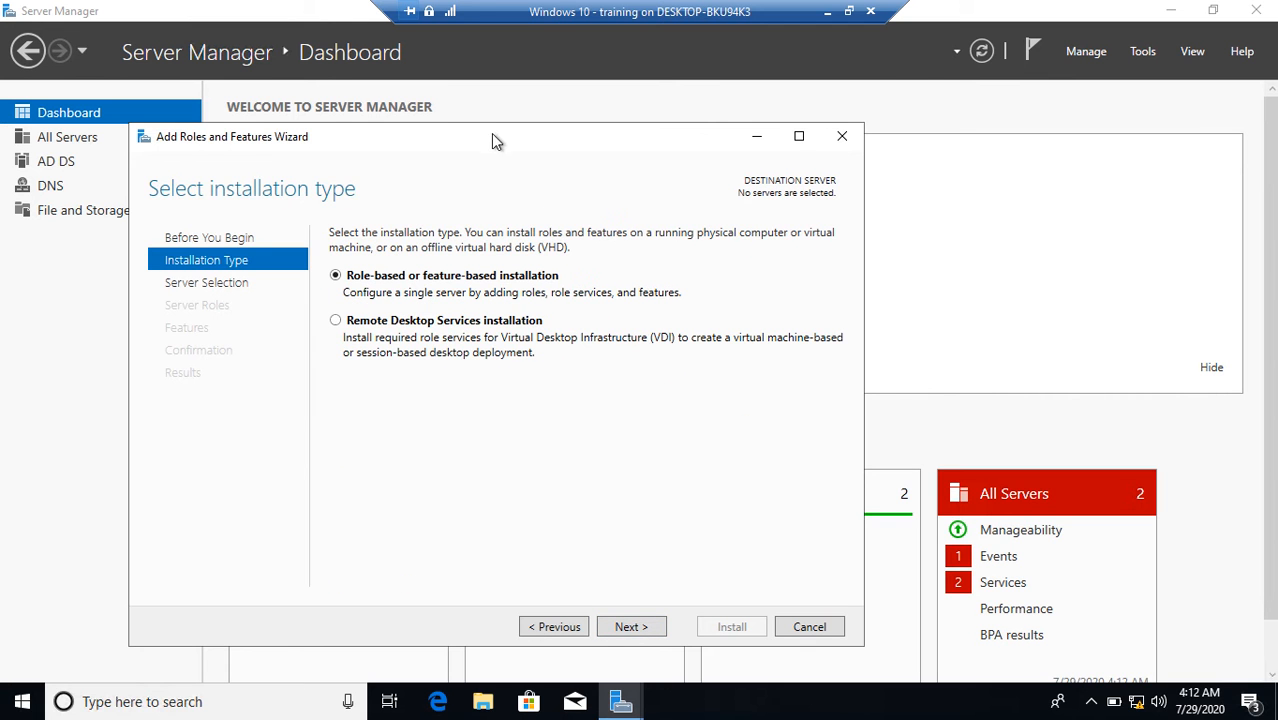
Step: Keep the role-based or feature-based installation type and choose SRV2.kardan.com from the server pool as the destination server
drag(503, 129, 563, 72)
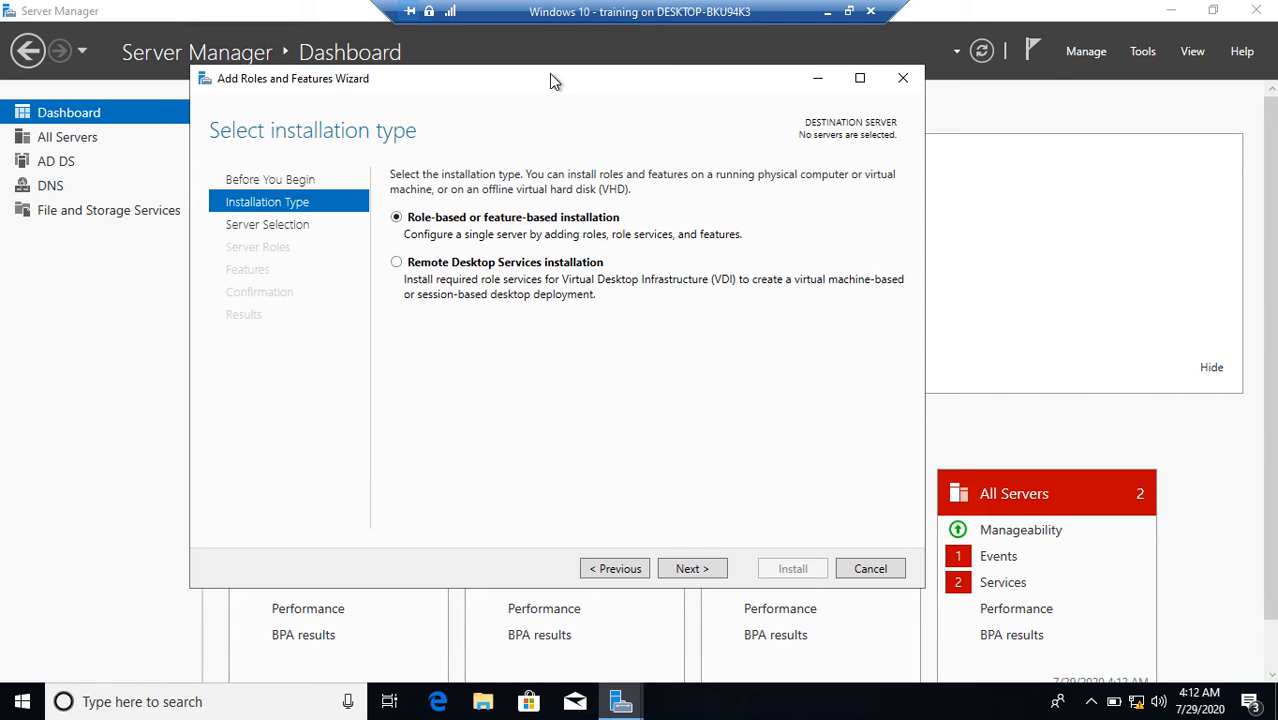
click(686, 570)
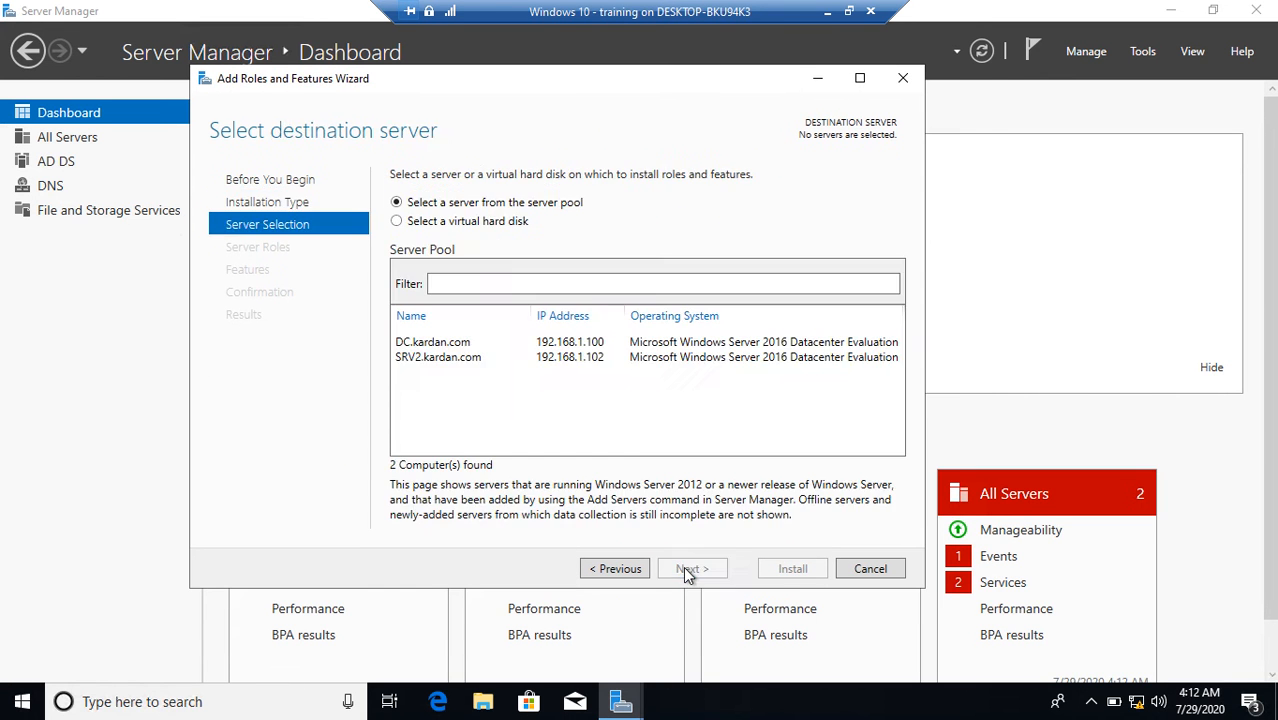
click(427, 363)
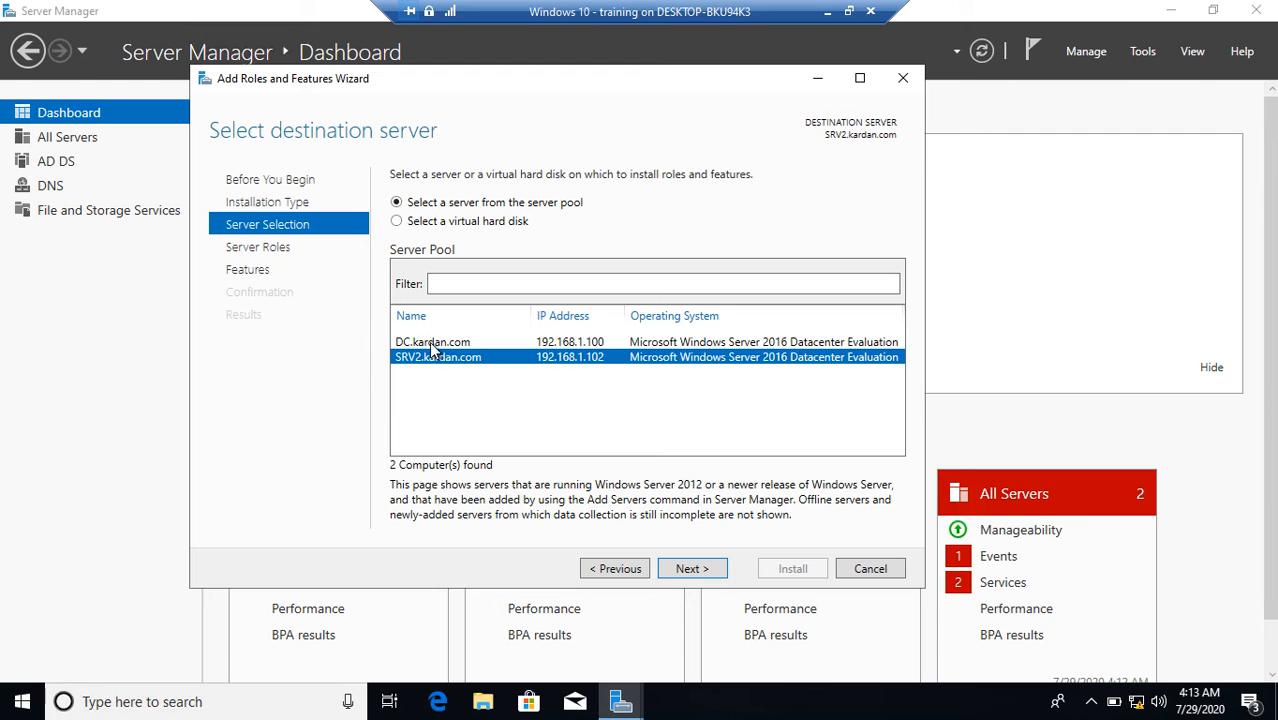
click(434, 345)
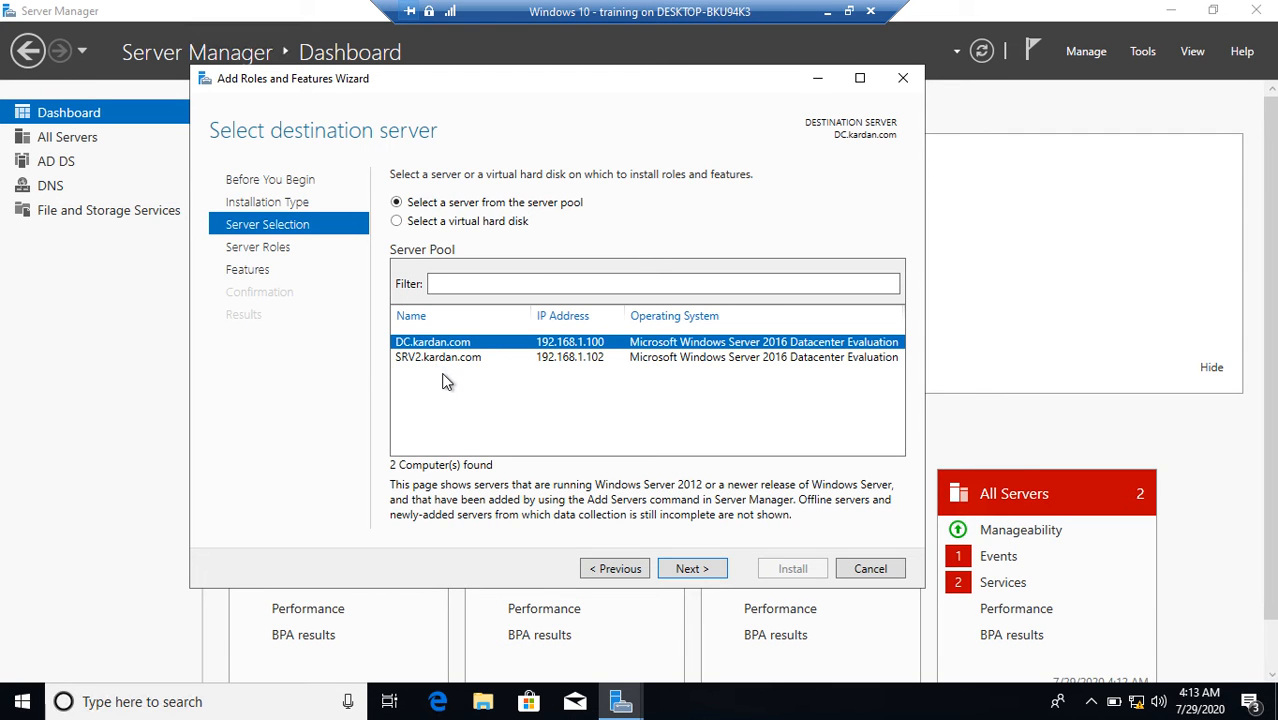
click(427, 363)
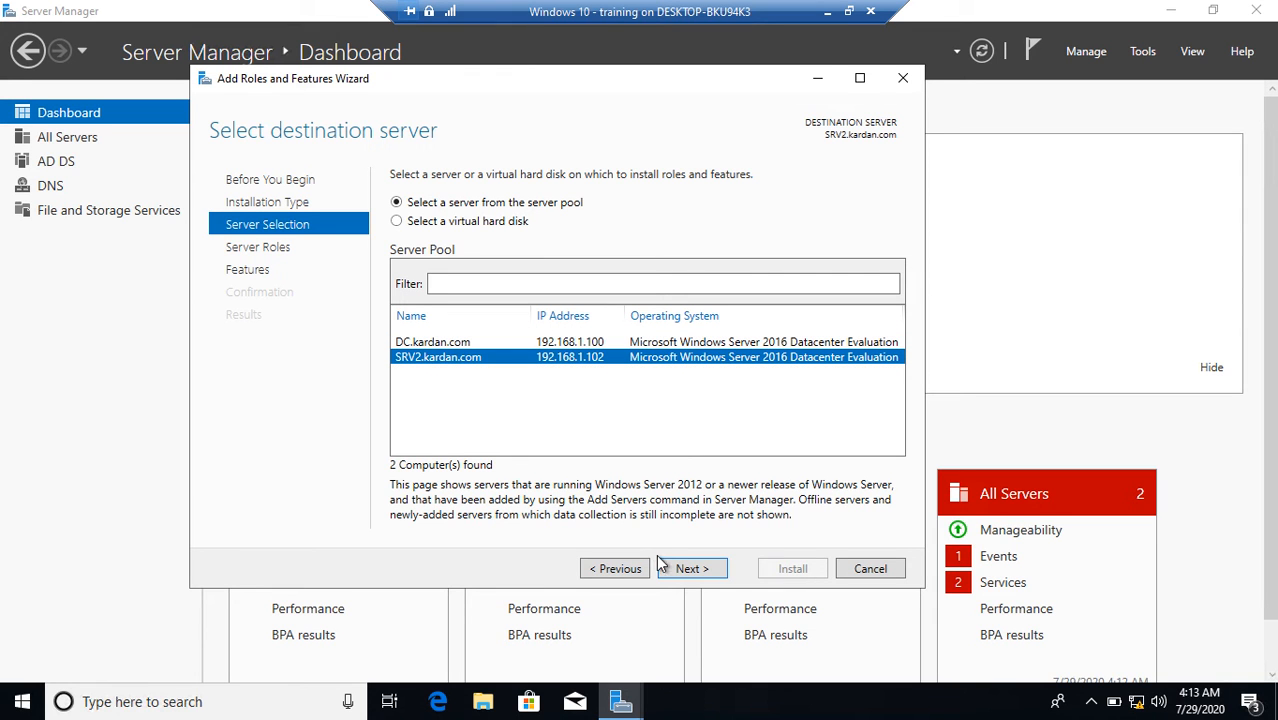
click(703, 570)
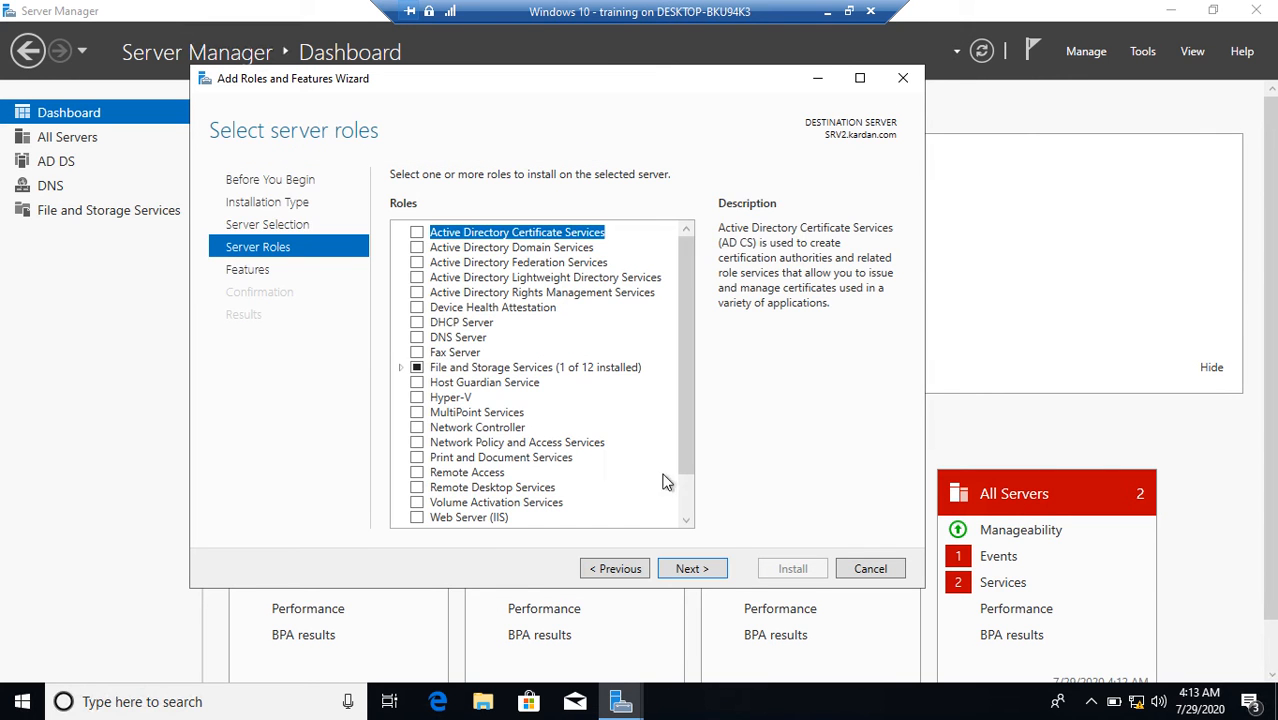
Step: Select the DNS Server and DHCP Server roles for SRV2, adding the required management tools for both
click(417, 338)
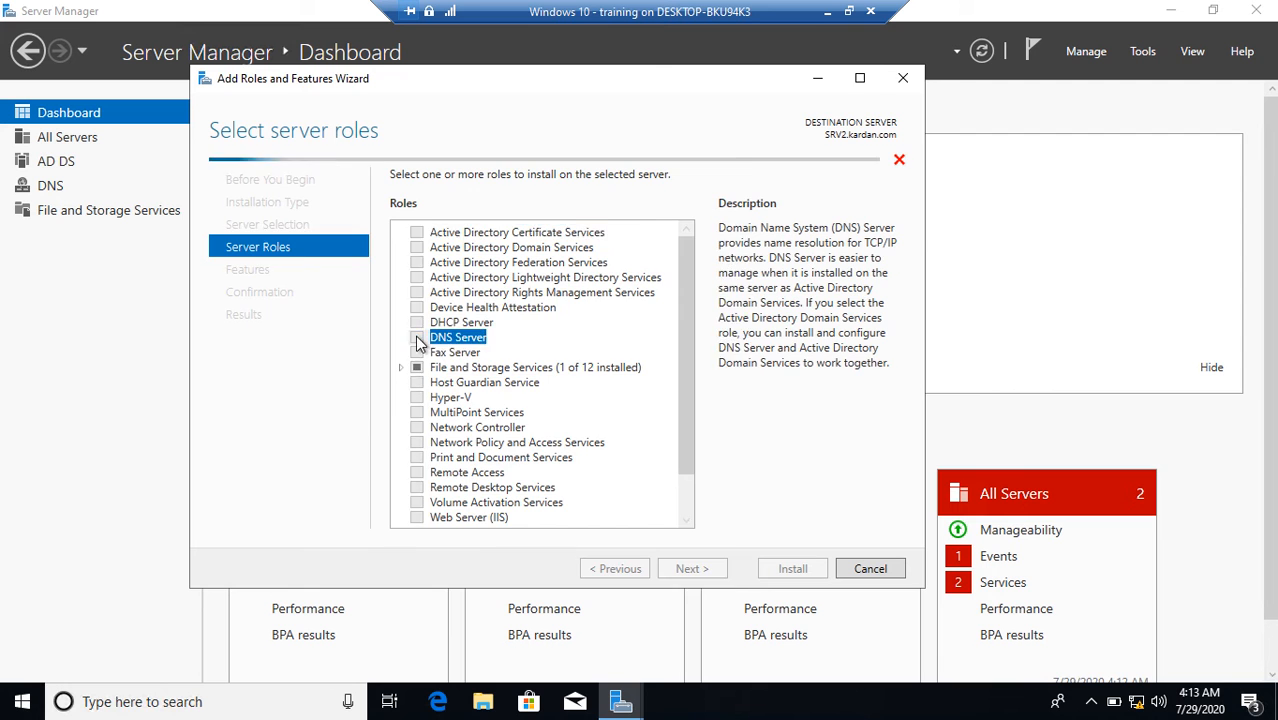
click(613, 480)
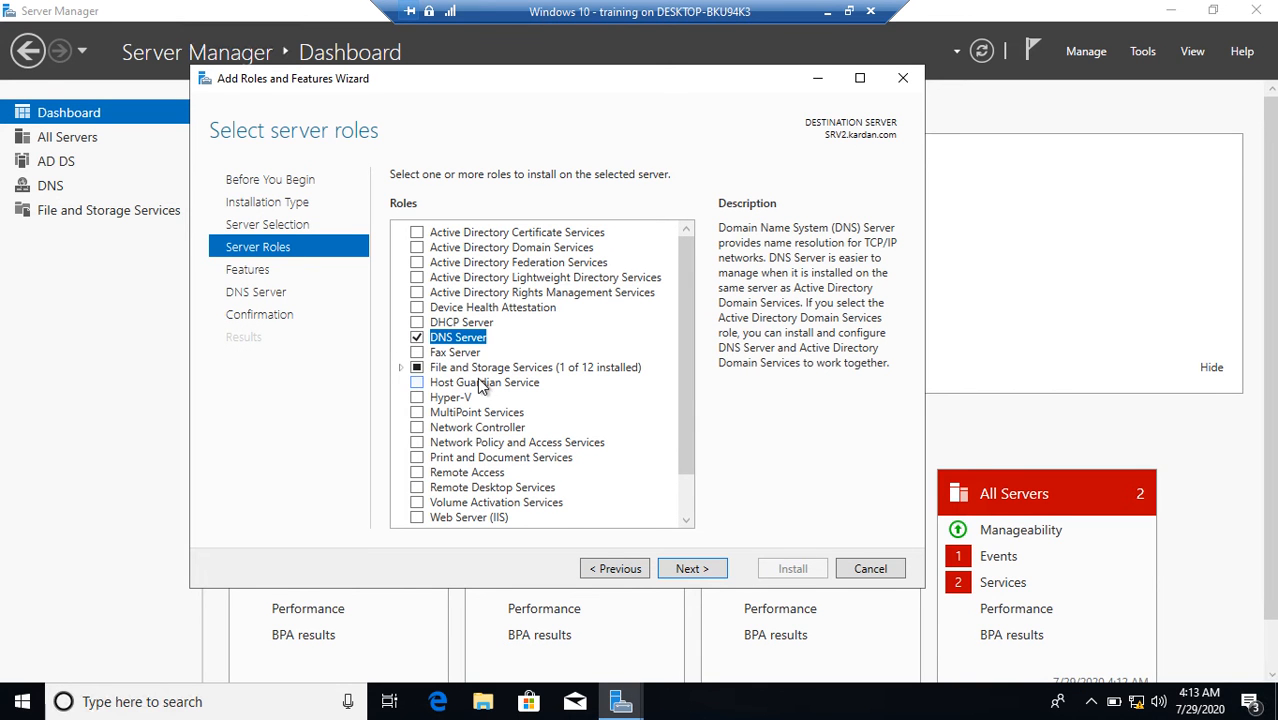
click(418, 323)
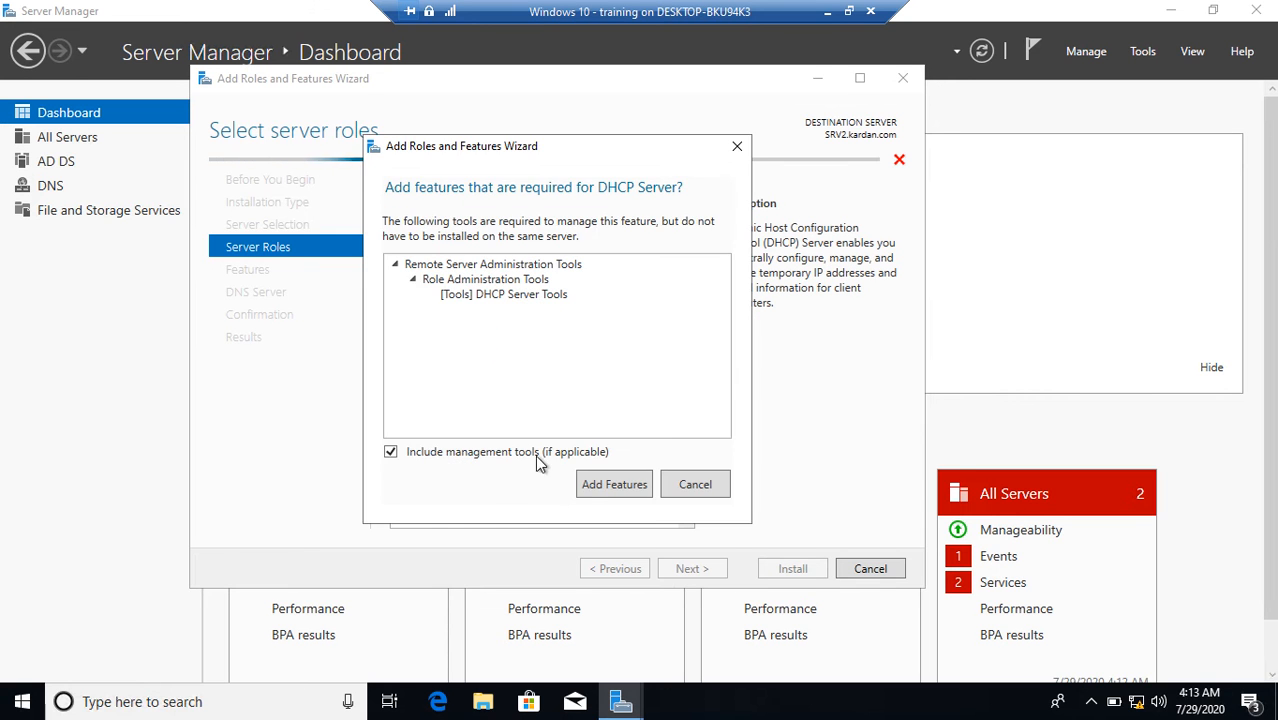
click(596, 484)
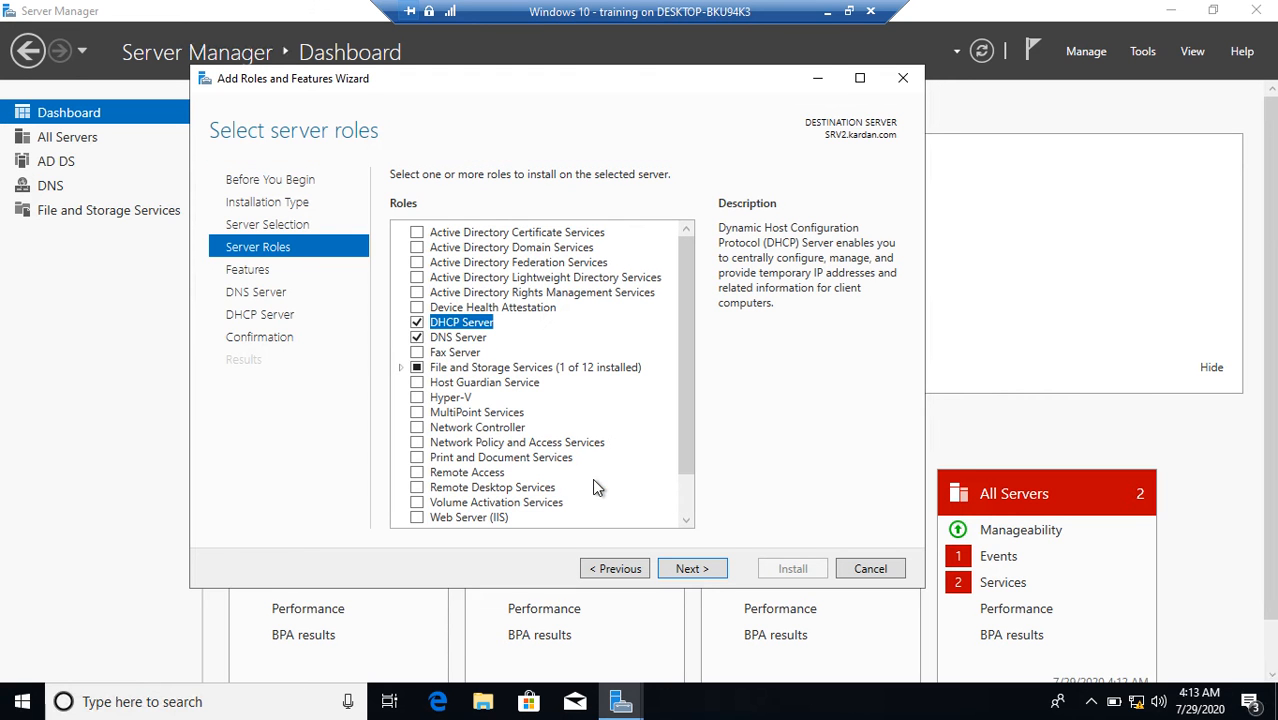
Step: Continue through the wizard without adding further features and install the DNS and DHCP roles on SRV2
click(693, 572)
click(692, 569)
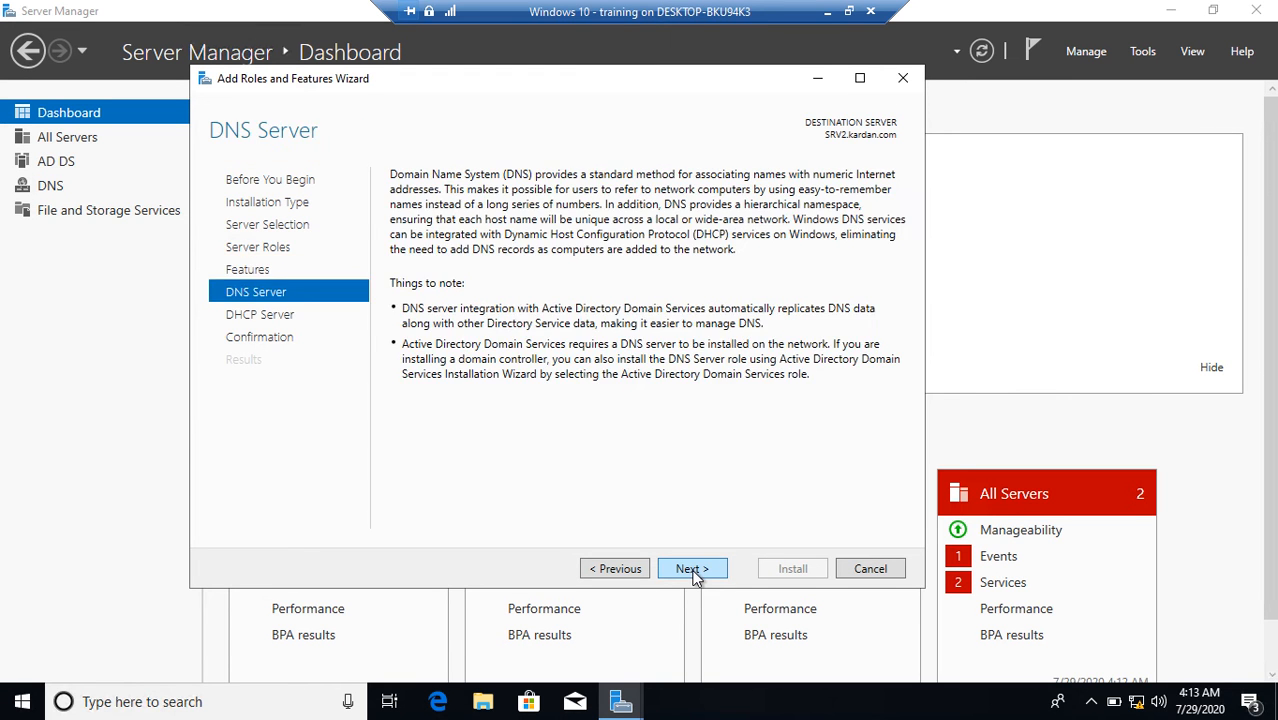
click(620, 570)
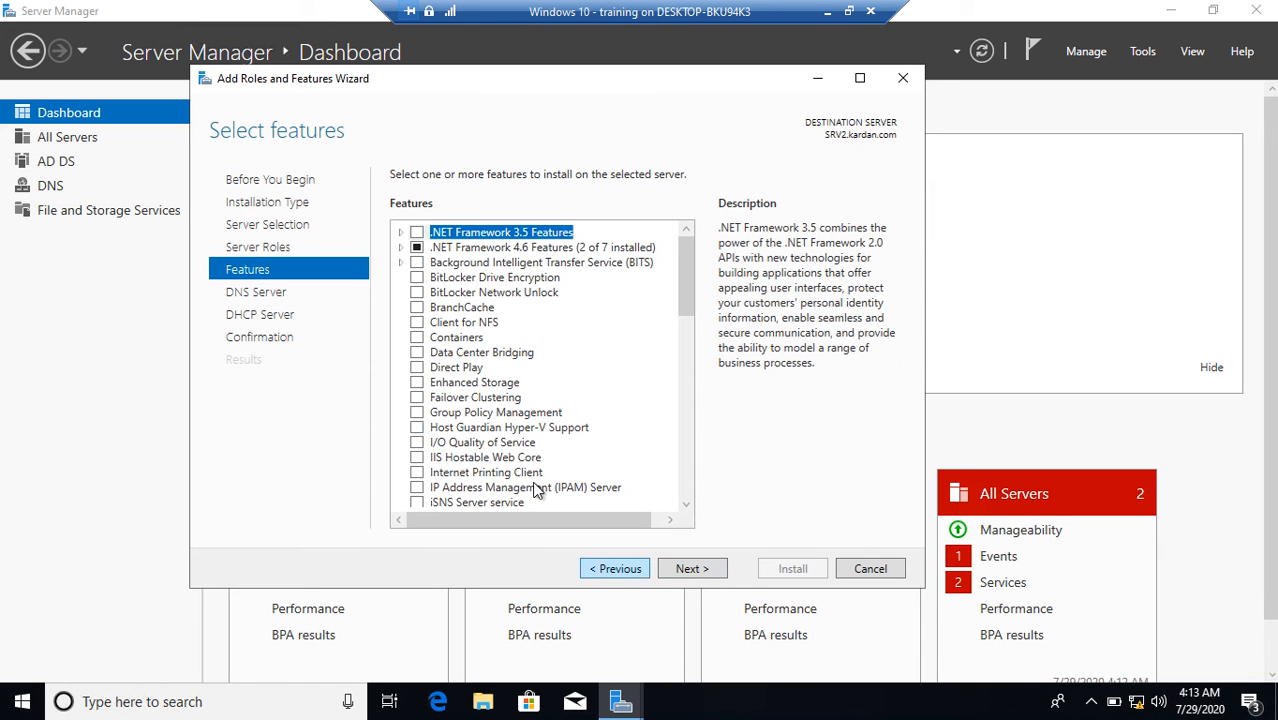
click(683, 571)
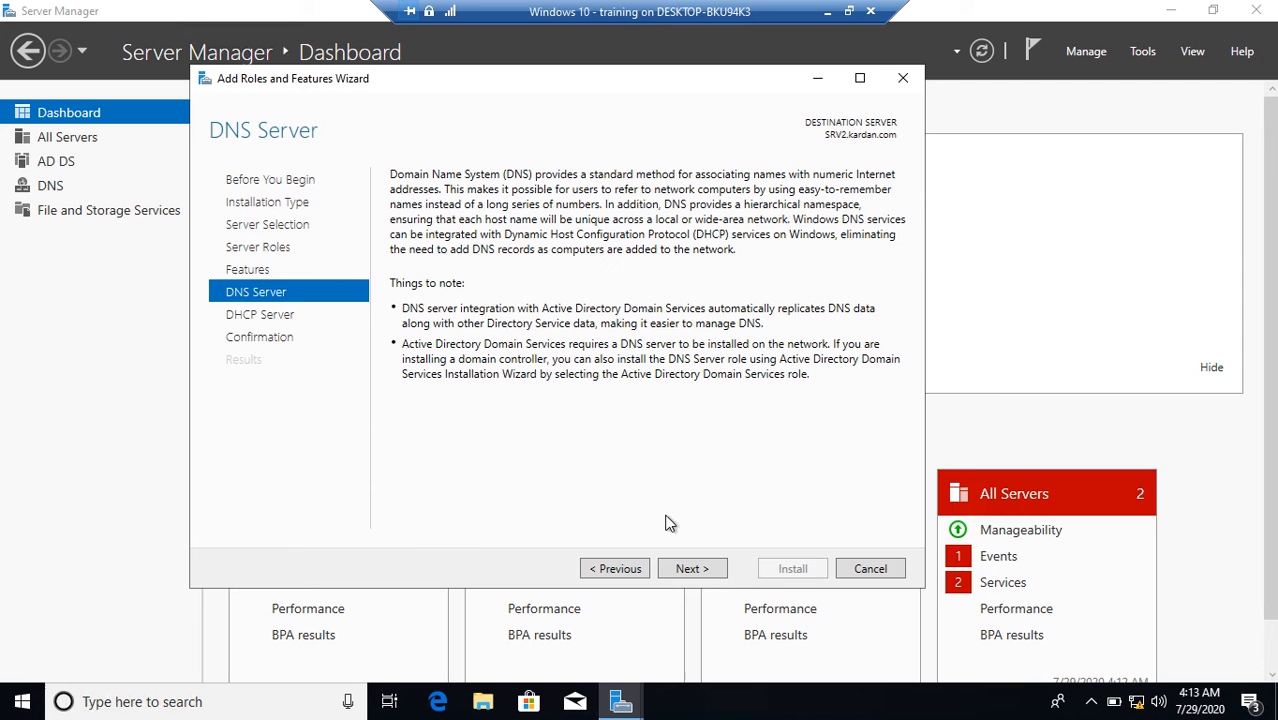
click(686, 569)
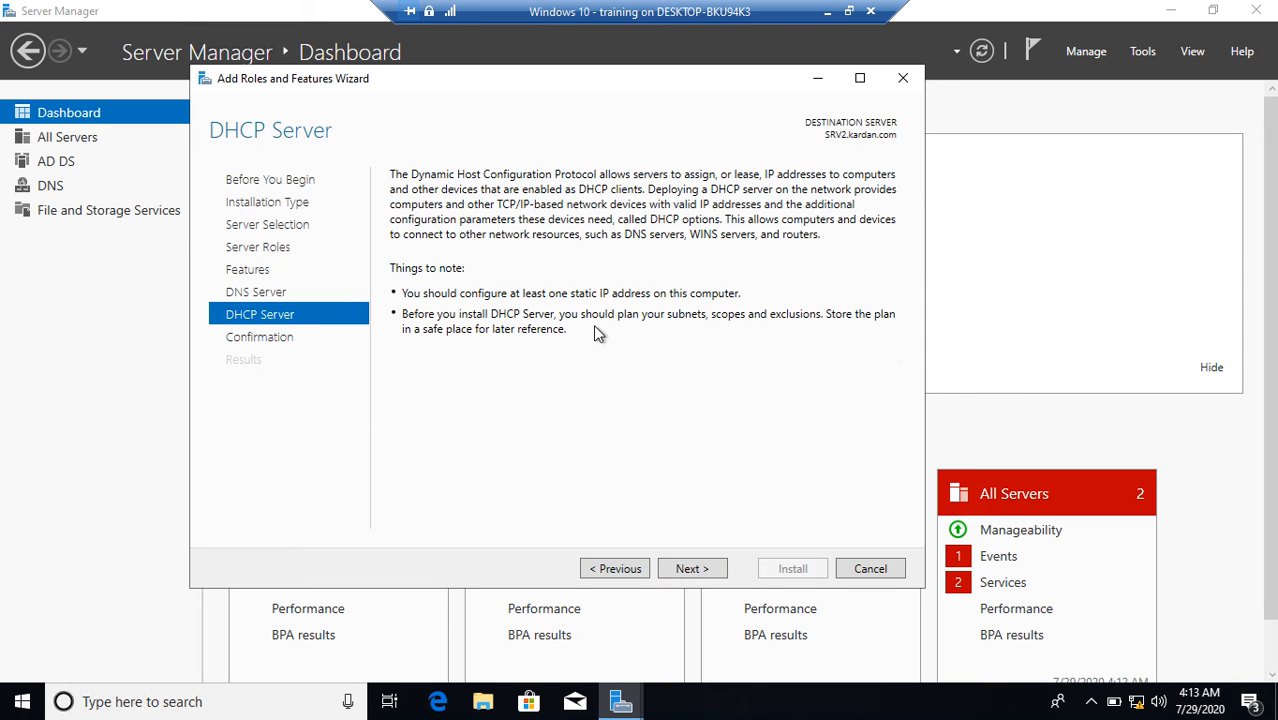
click(688, 570)
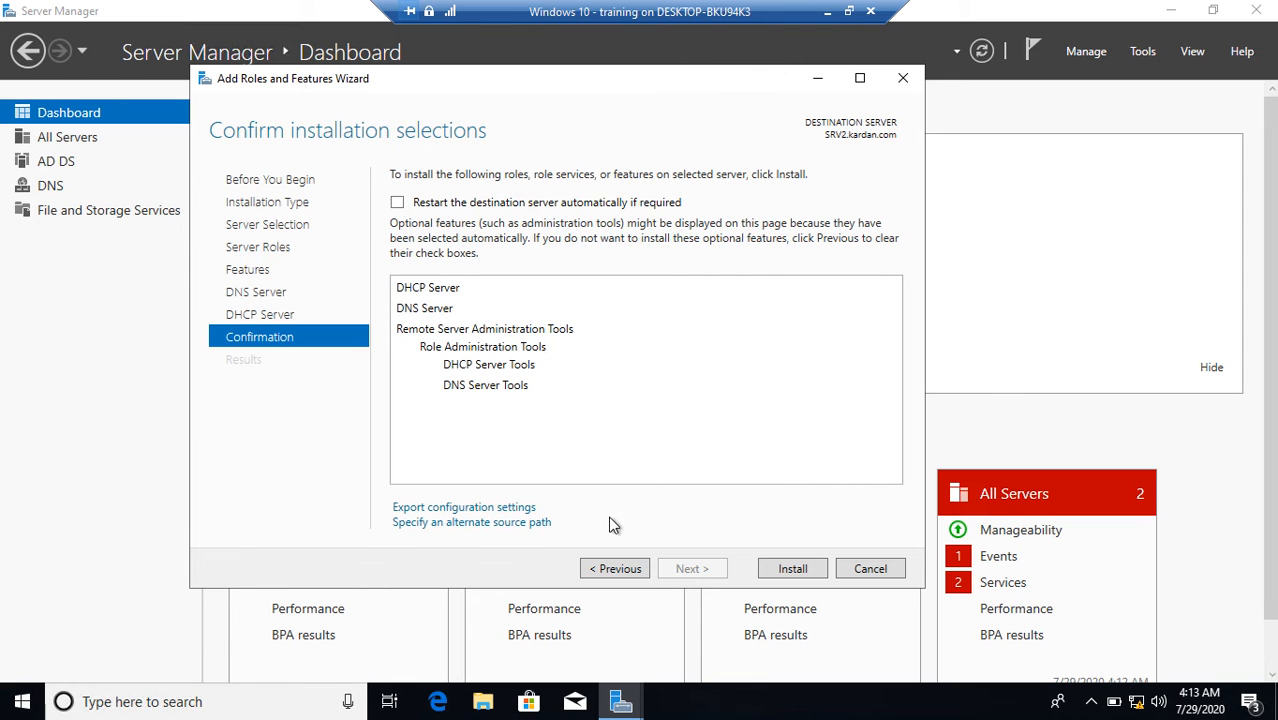
click(790, 570)
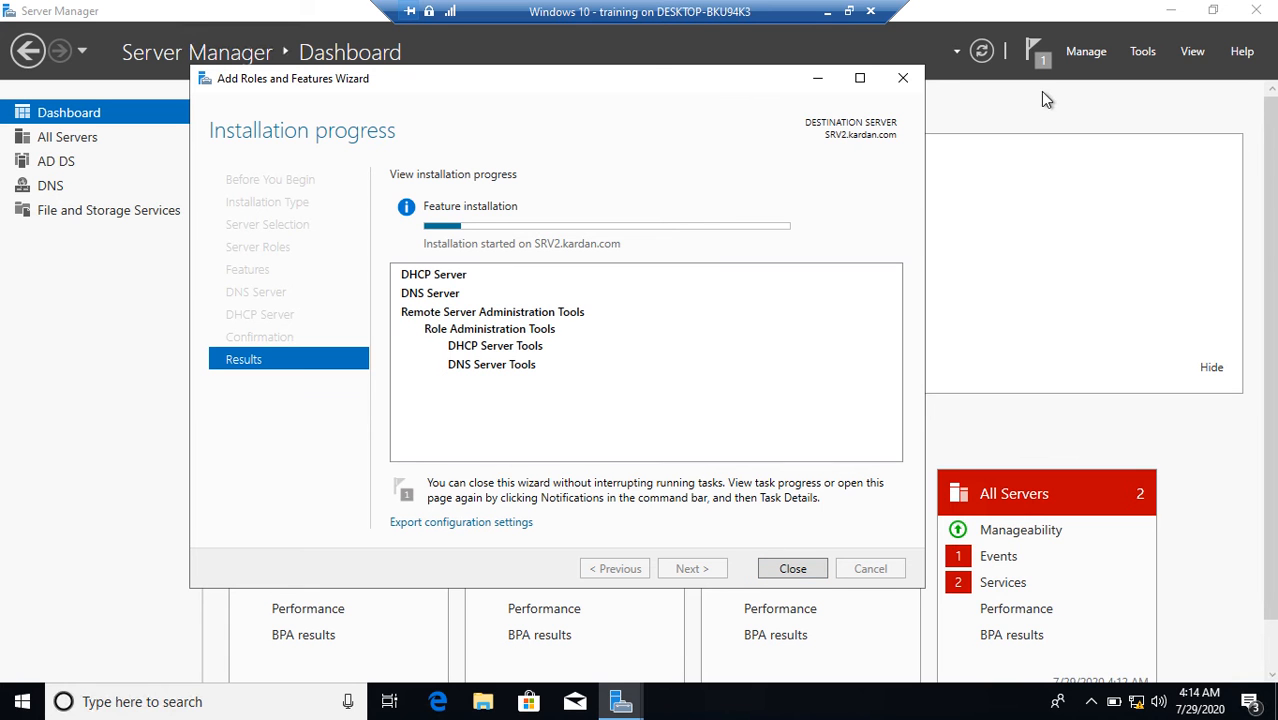
Step: Check the installation progress in the notifications and close the wizard while the installation runs
click(1034, 50)
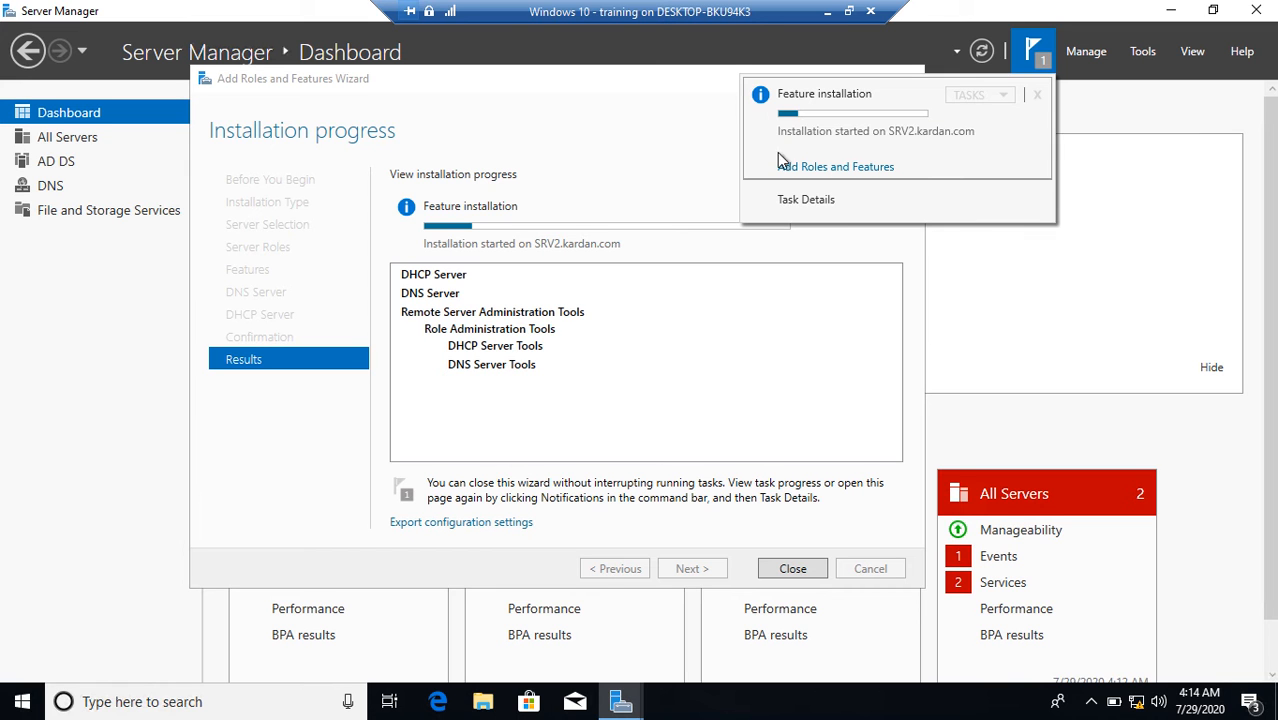
click(540, 138)
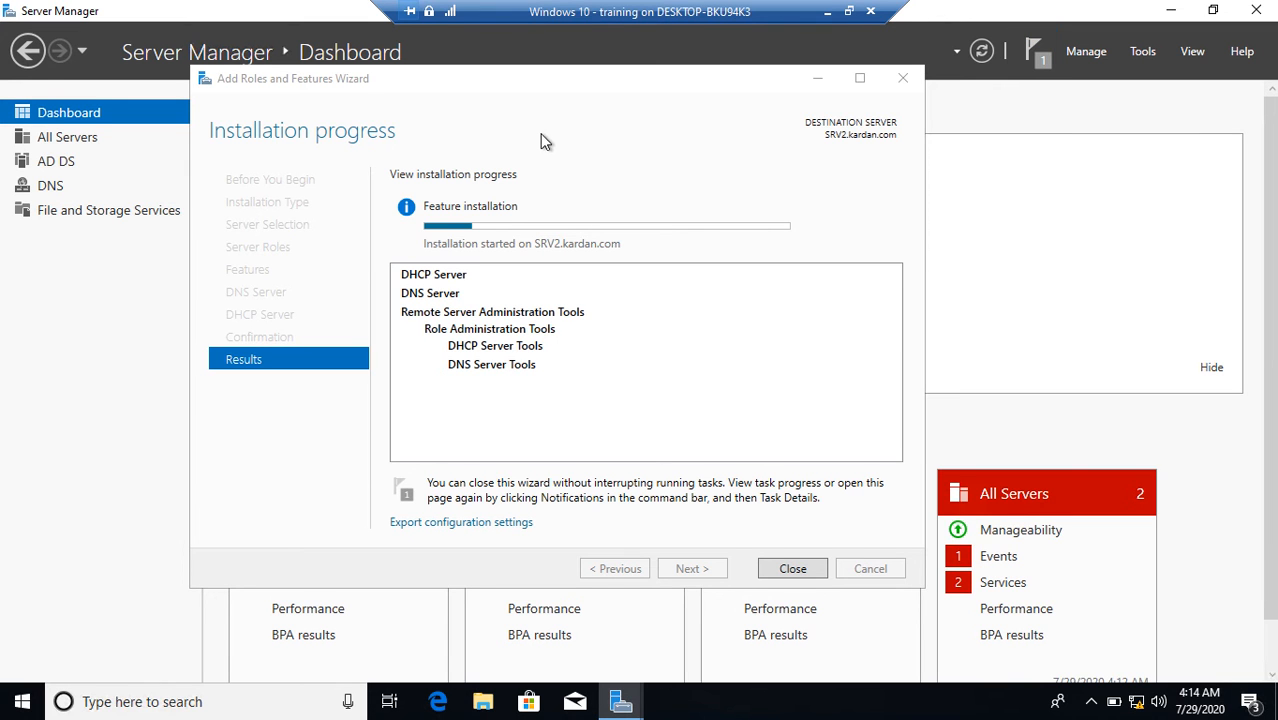
click(771, 571)
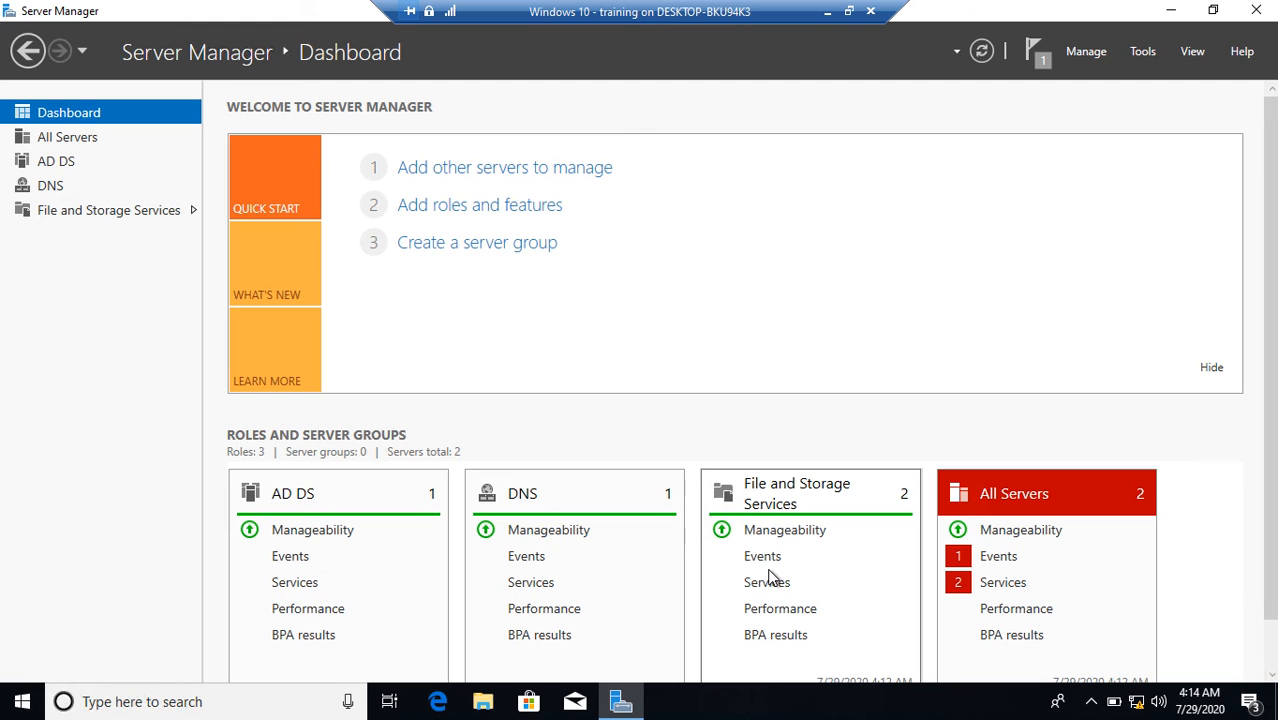
click(1035, 53)
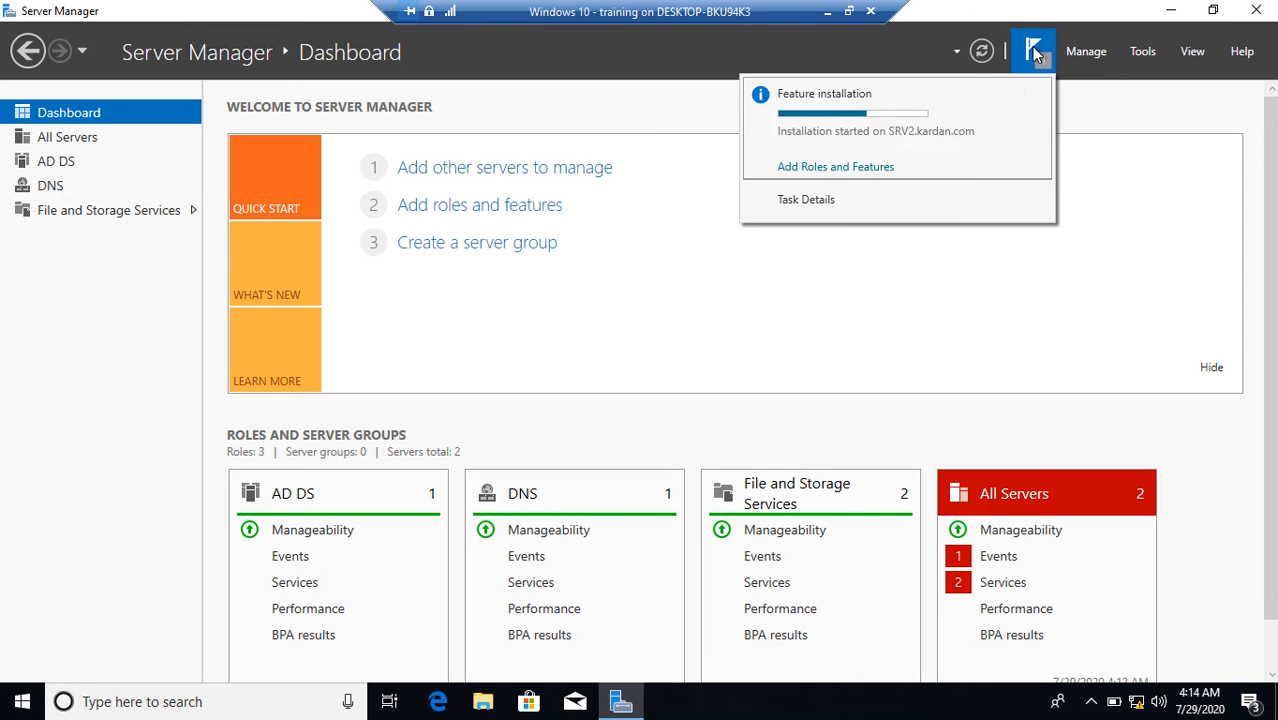
click(24, 297)
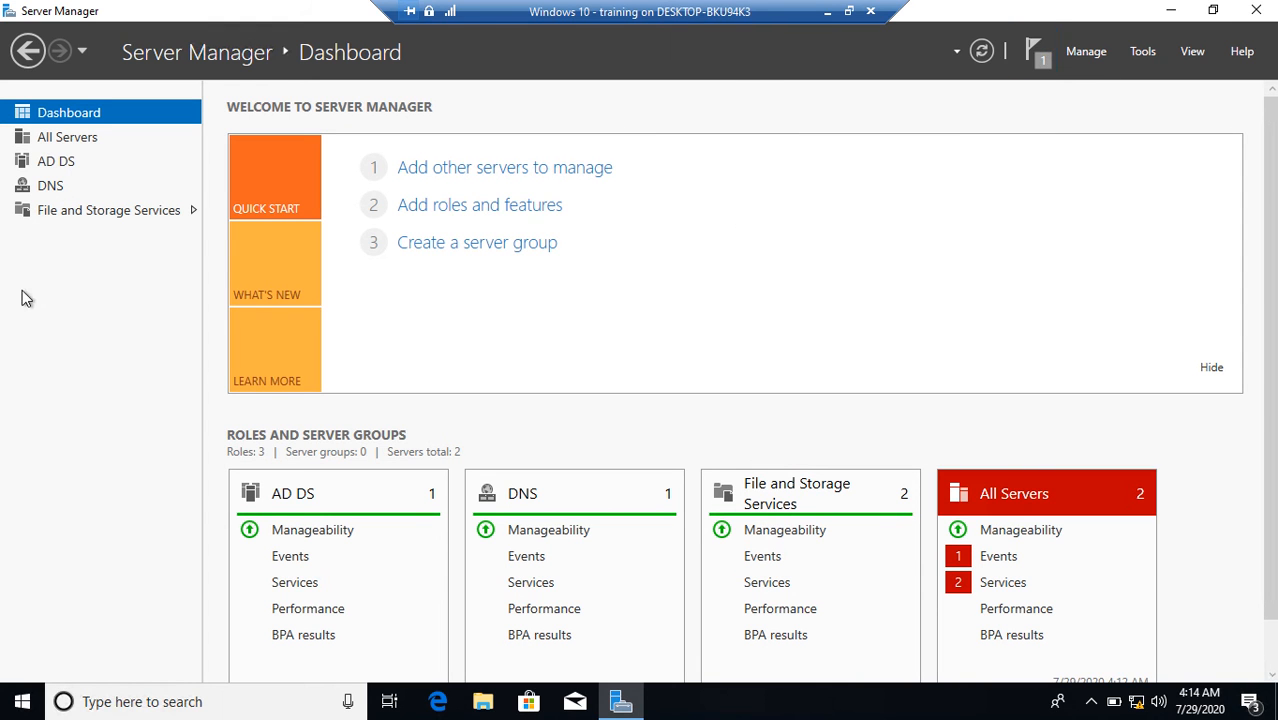
Step: Examine the ways to open DNS management: the DC server's commands under DNS and All Servers, the Tools list, and a Windows search for dns
click(52, 187)
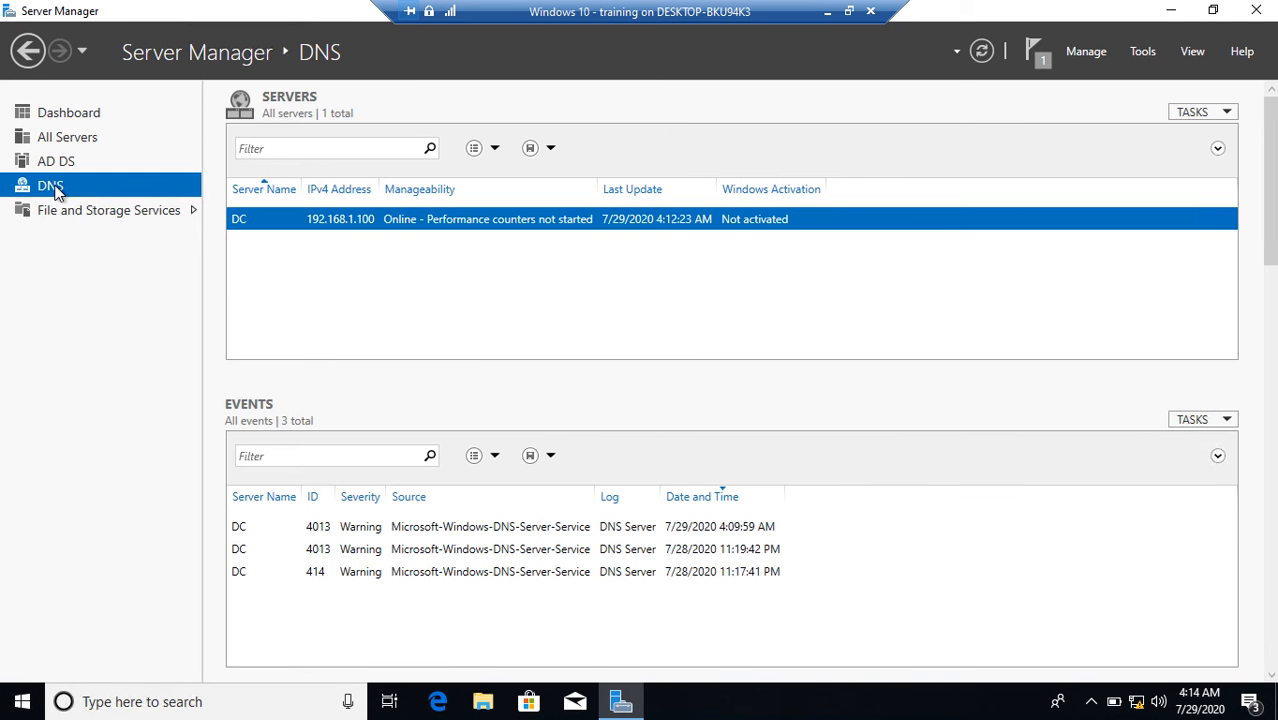
right_click(265, 227)
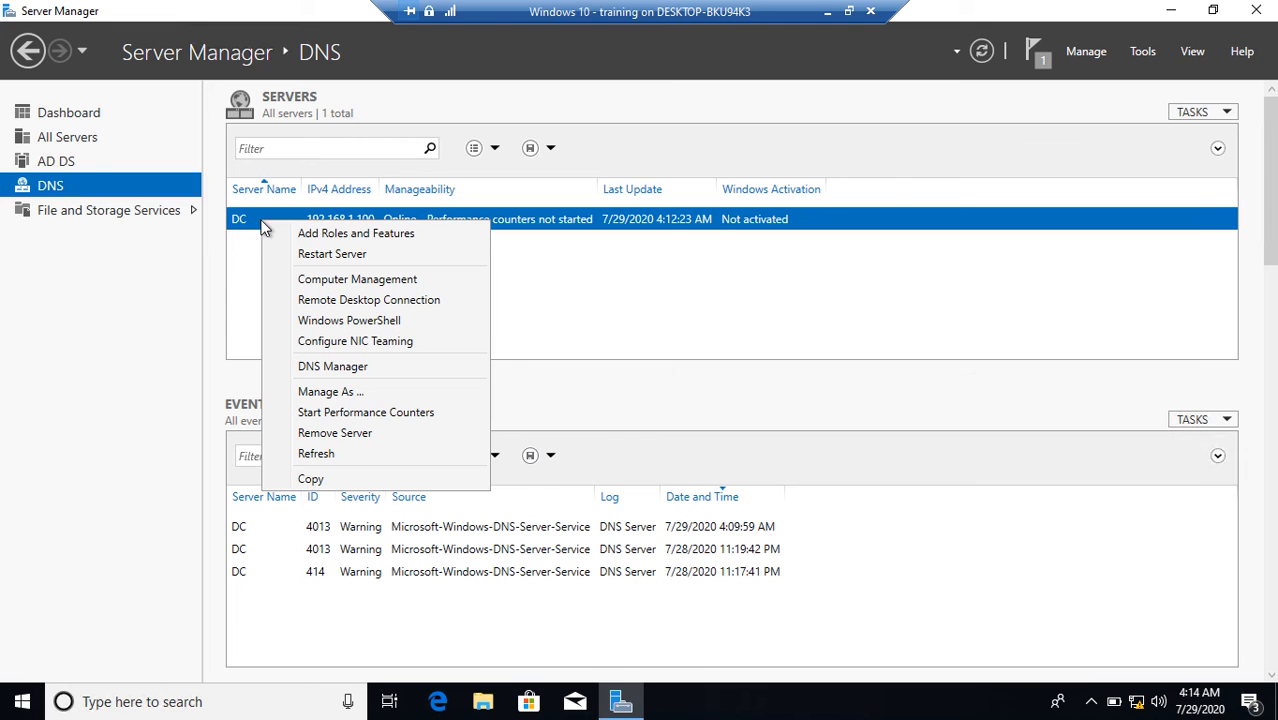
click(70, 142)
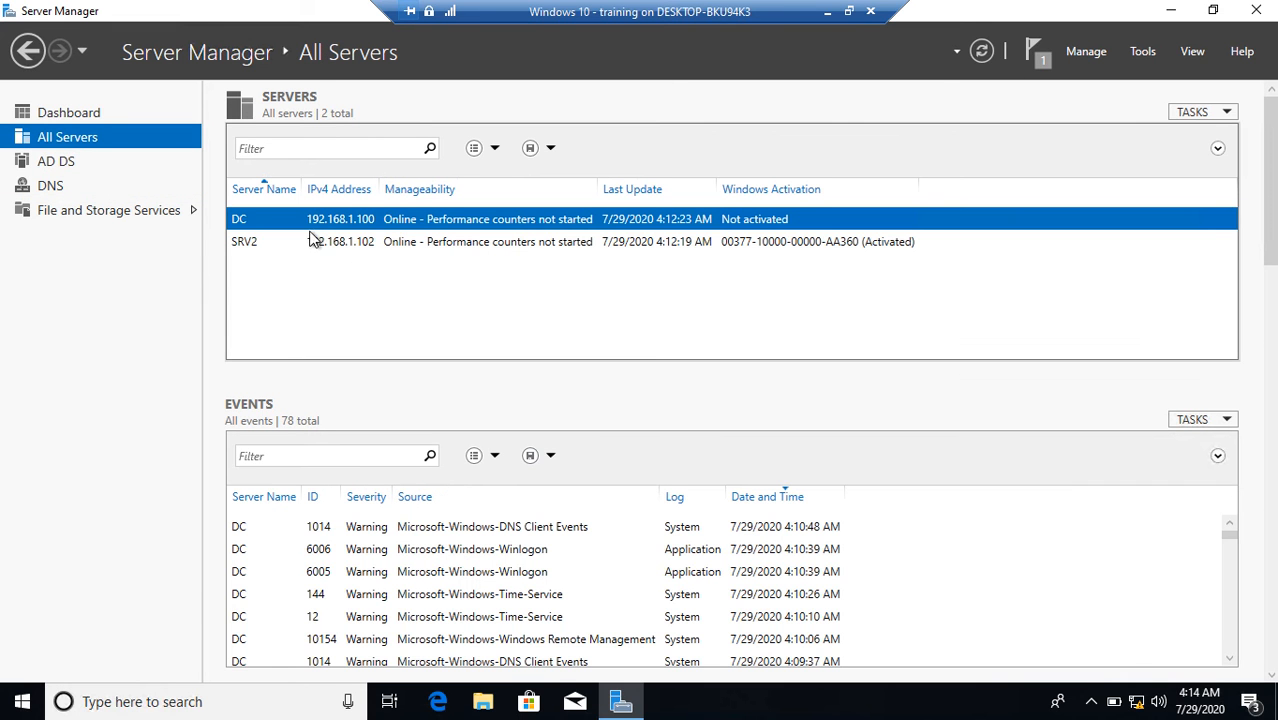
right_click(311, 222)
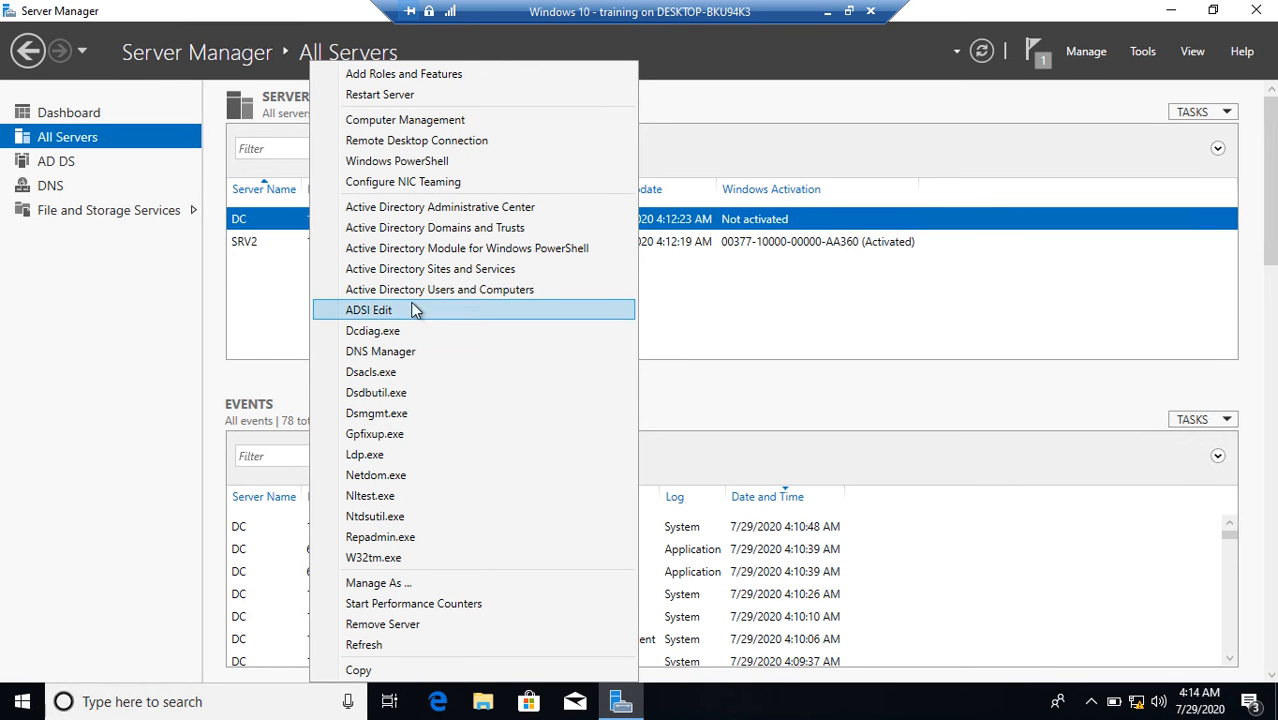
click(760, 340)
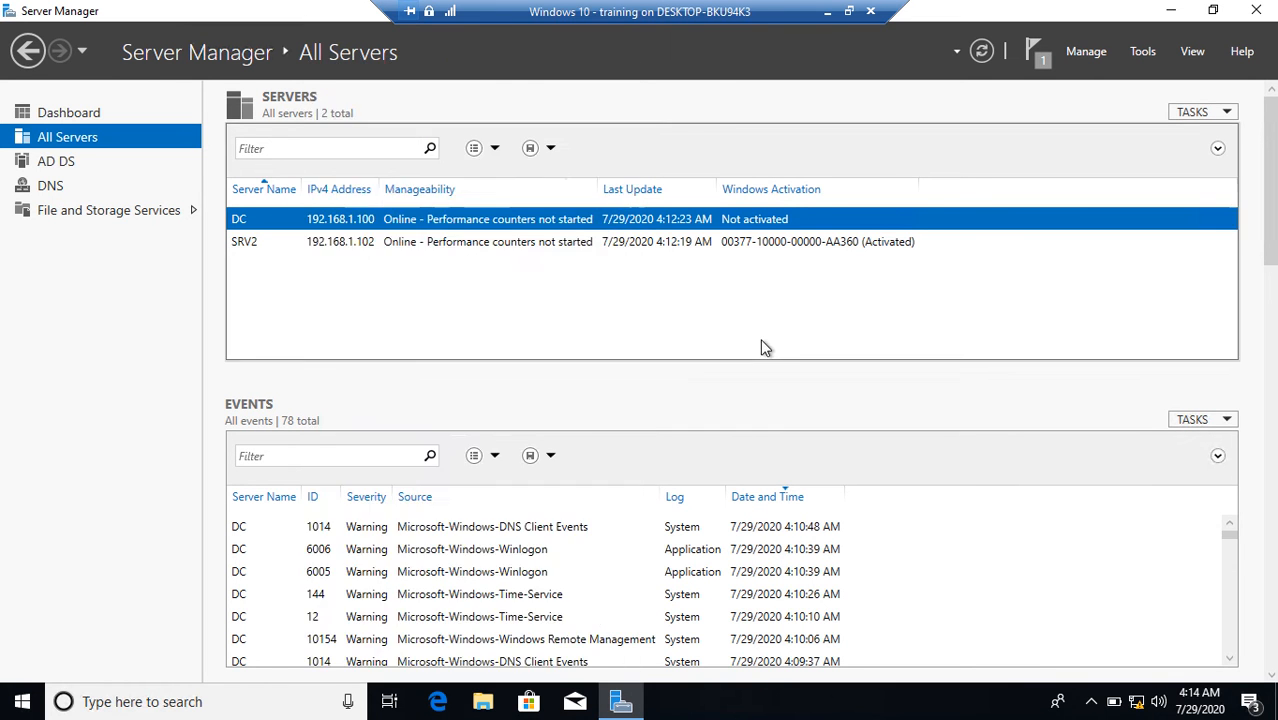
click(1142, 52)
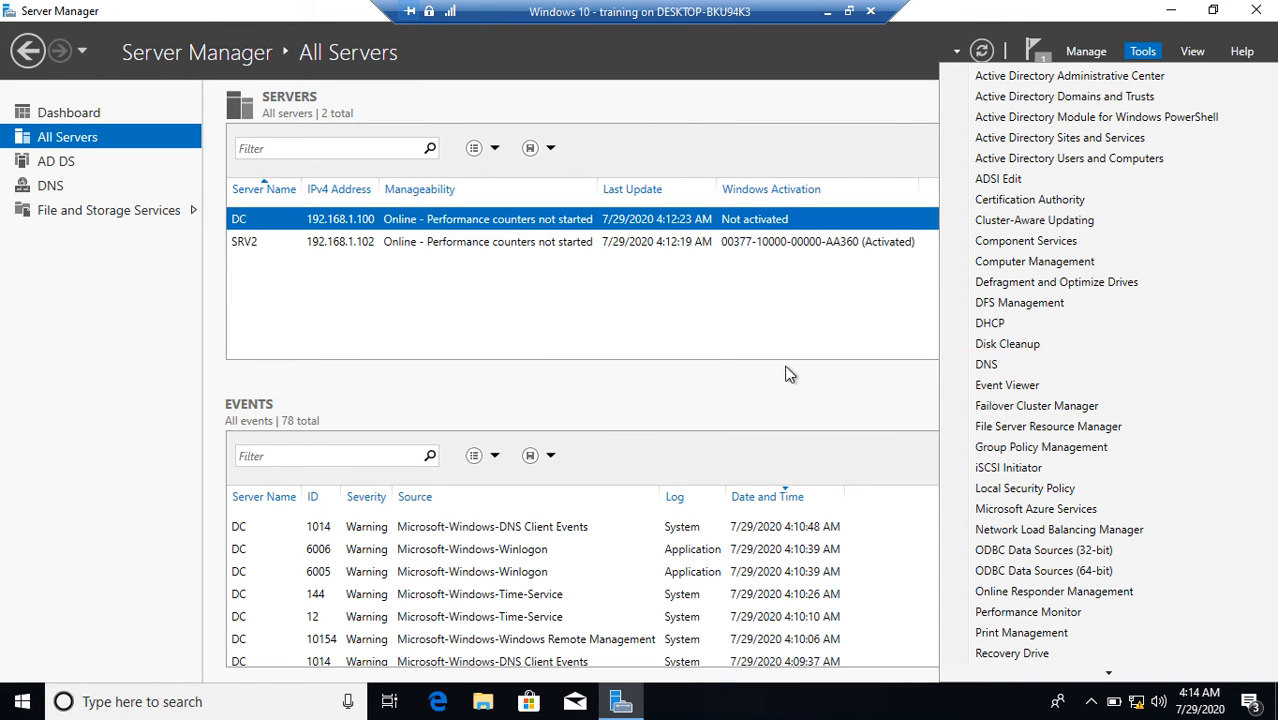
key(super)
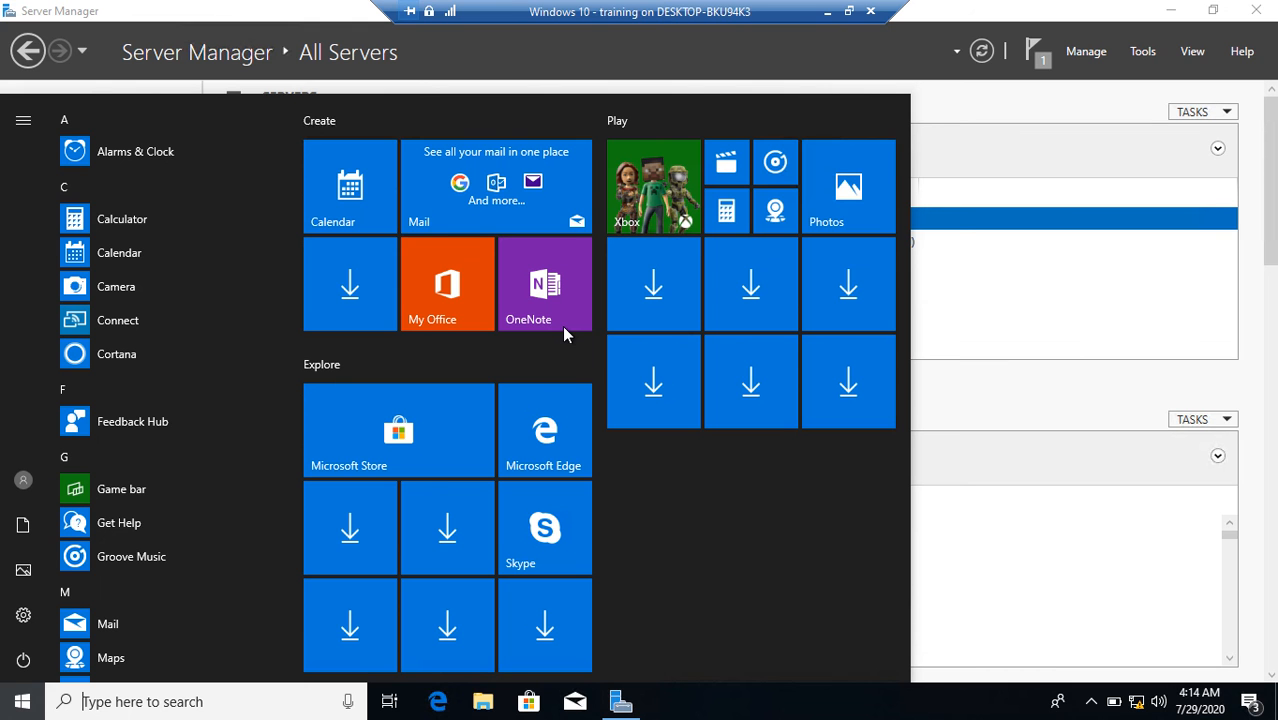
text(dns)
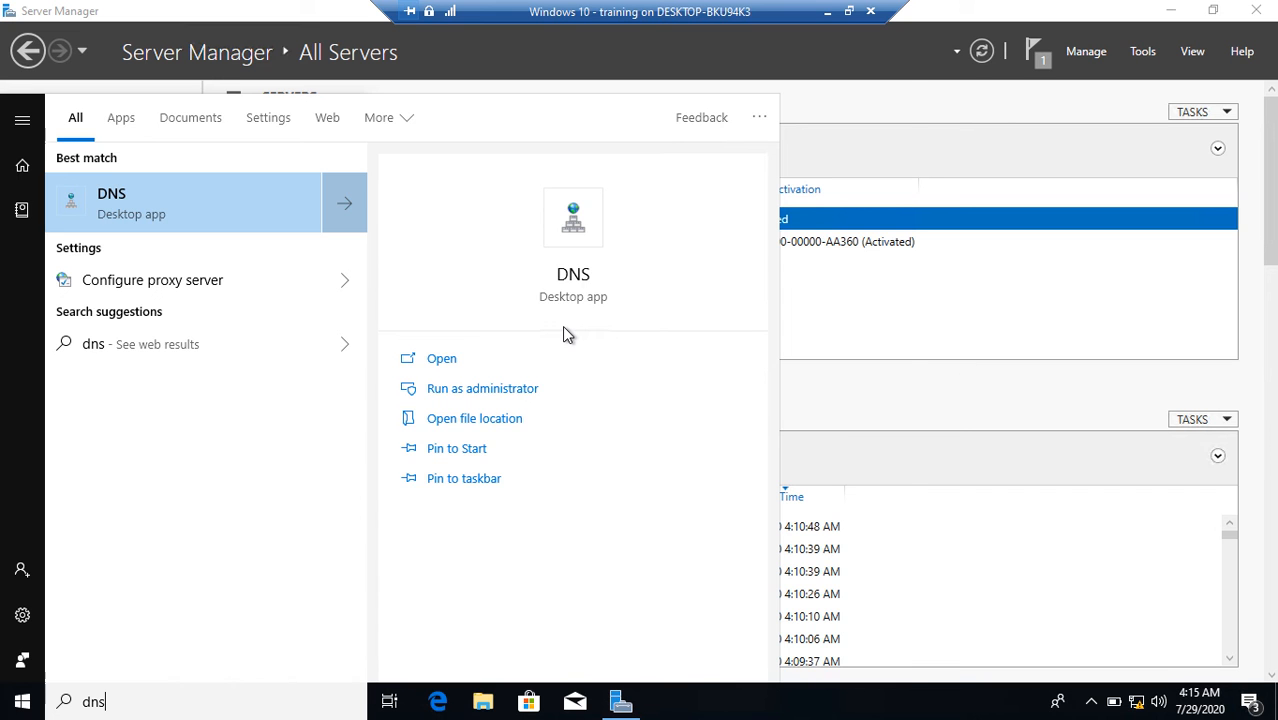
key(BackSpace)
key(BackSpace)
key(BackSpace)
Step: Launch the DNS management console by running dnsmgmt.msc
key(super+r)
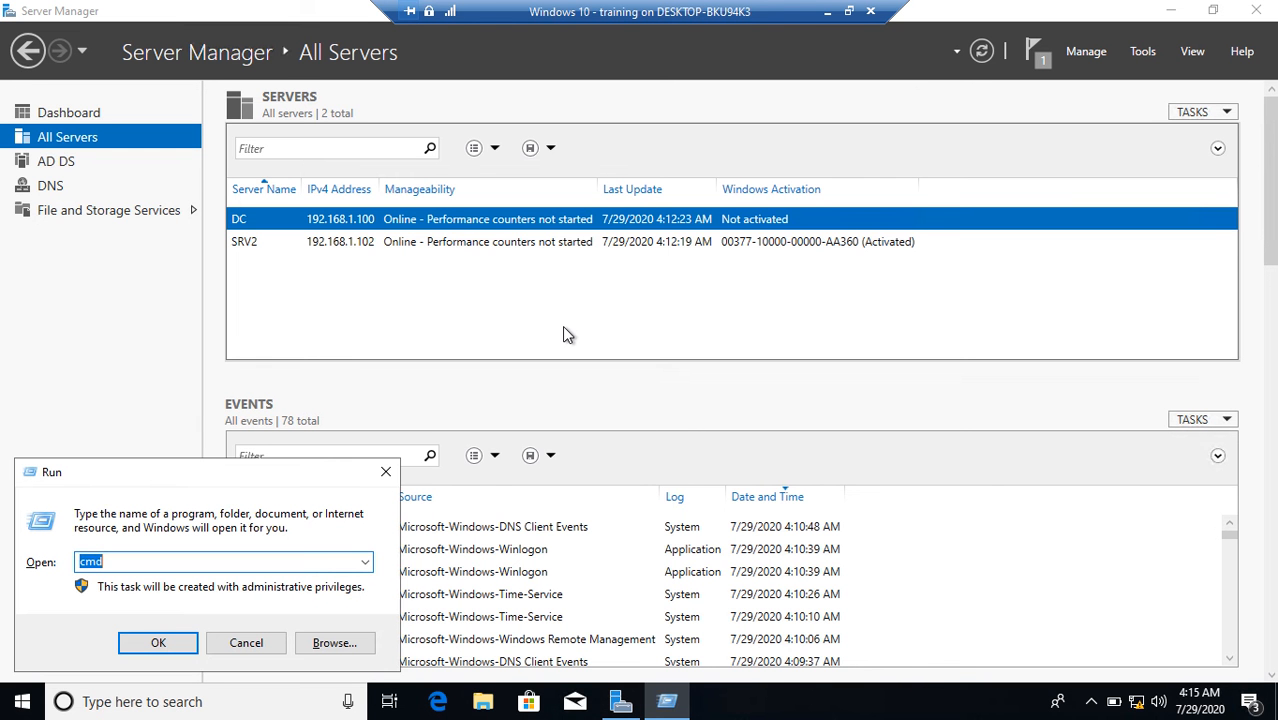
text(dnsmgmt.msc)
key(Return)
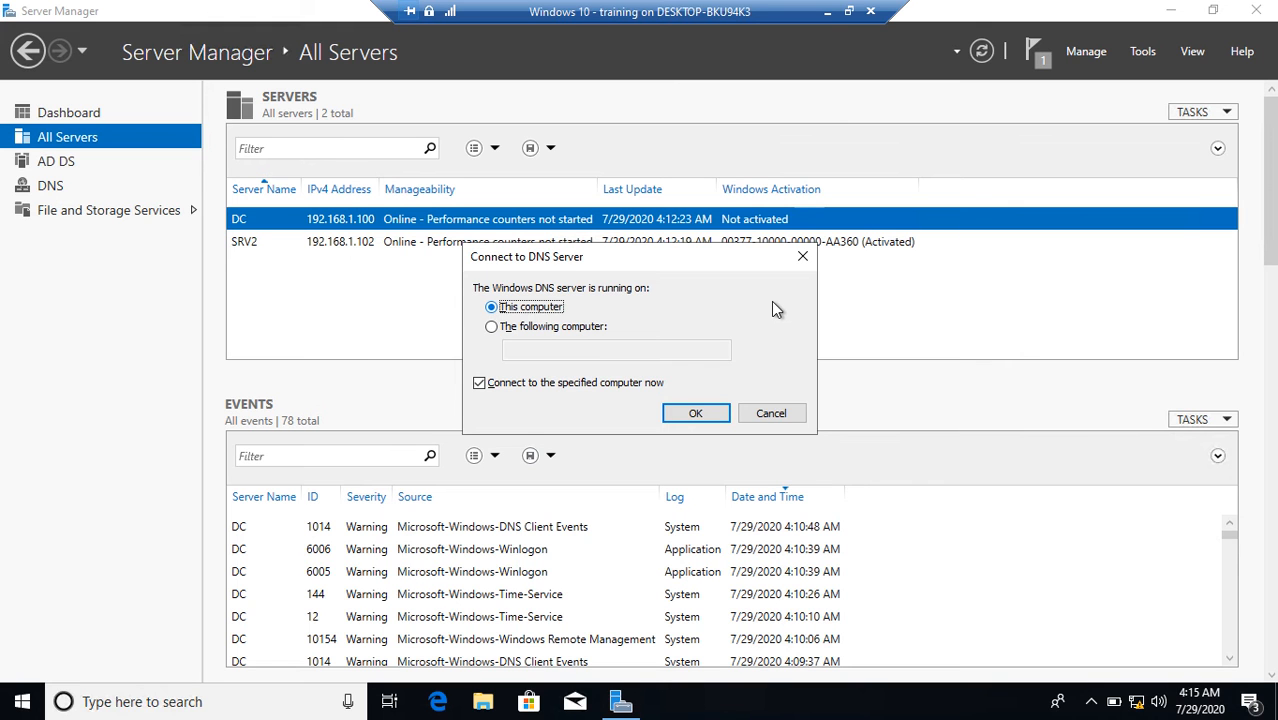
Step: Connect the DNS console to another computer, specifying dc.kardan.com as the DNS server
click(576, 327)
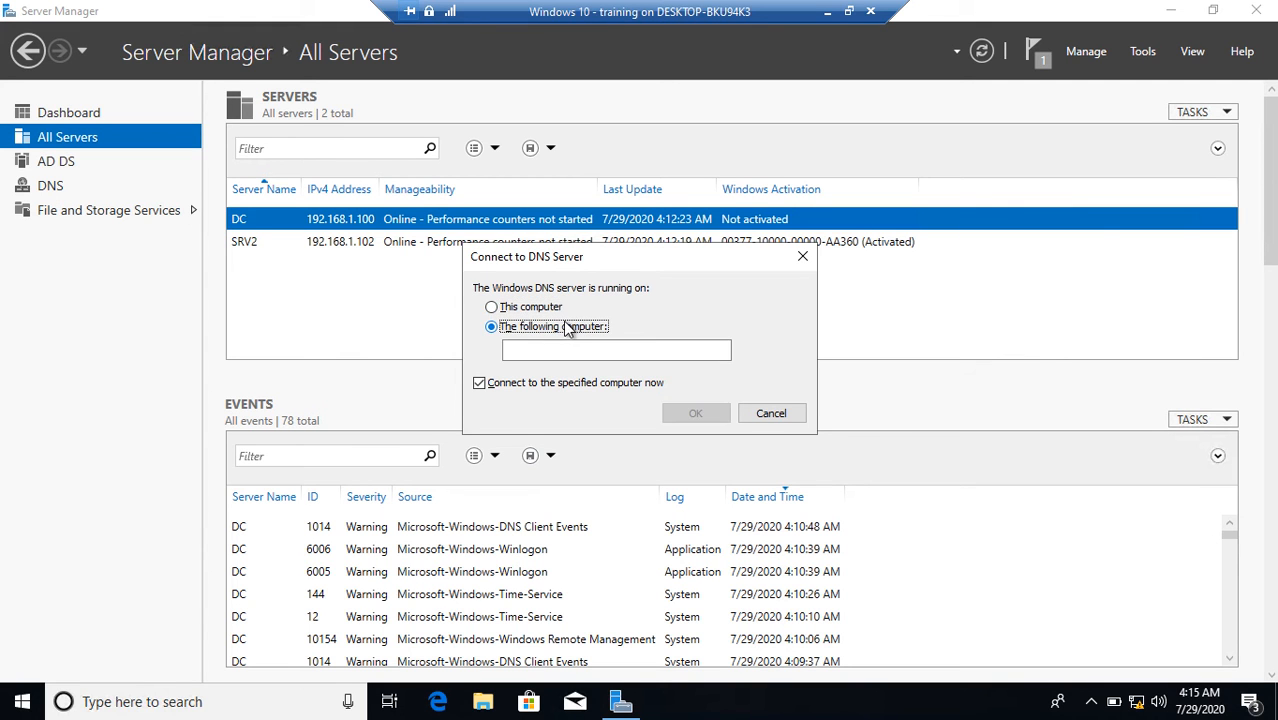
click(577, 349)
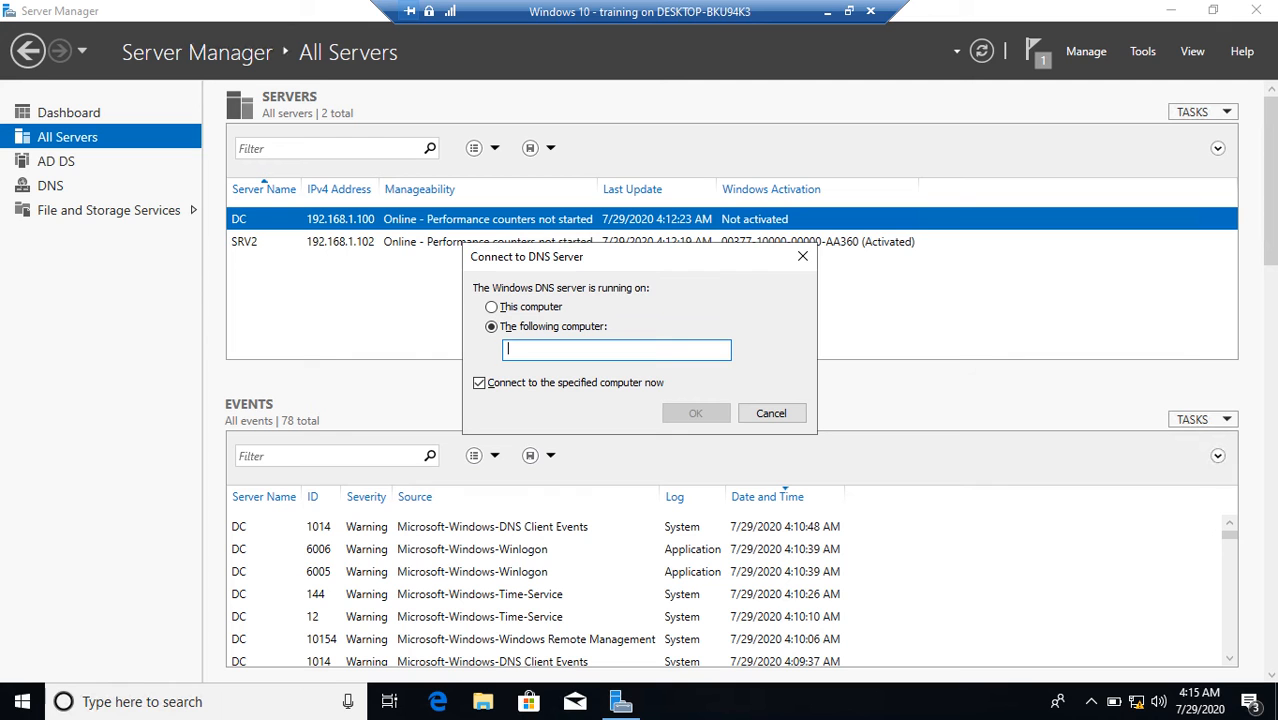
text(dc.akr)
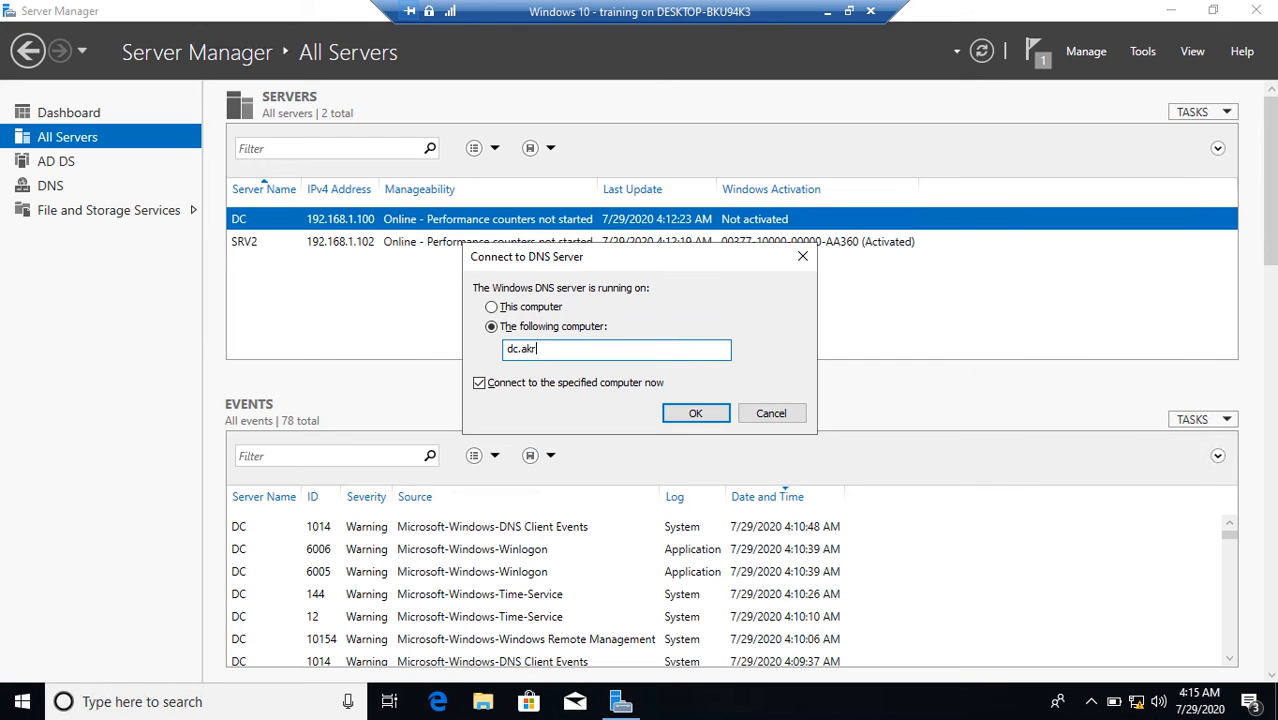
key(BackSpace)
key(BackSpace)
key(BackSpace)
text(kardan.com)
click(684, 416)
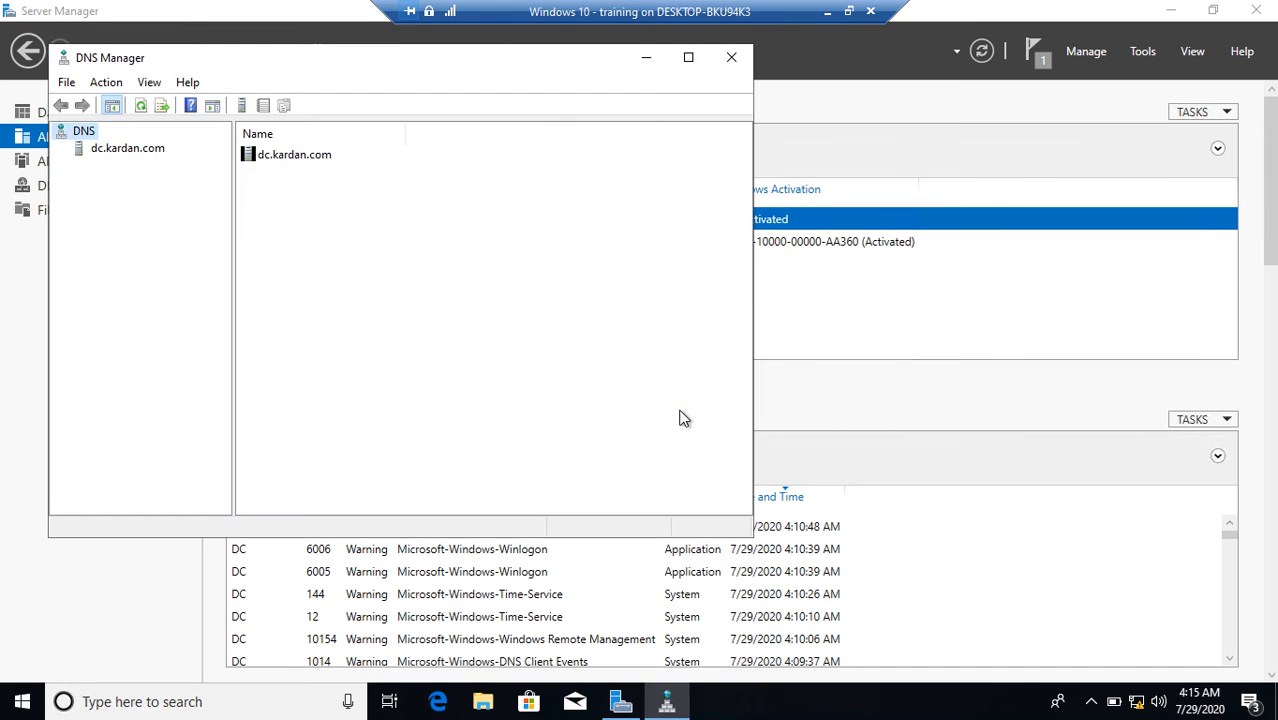
Step: Maximize the DNS console, widen the console tree, and expand dc.kardan.com to open the kardan.com forward lookup zone
click(105, 148)
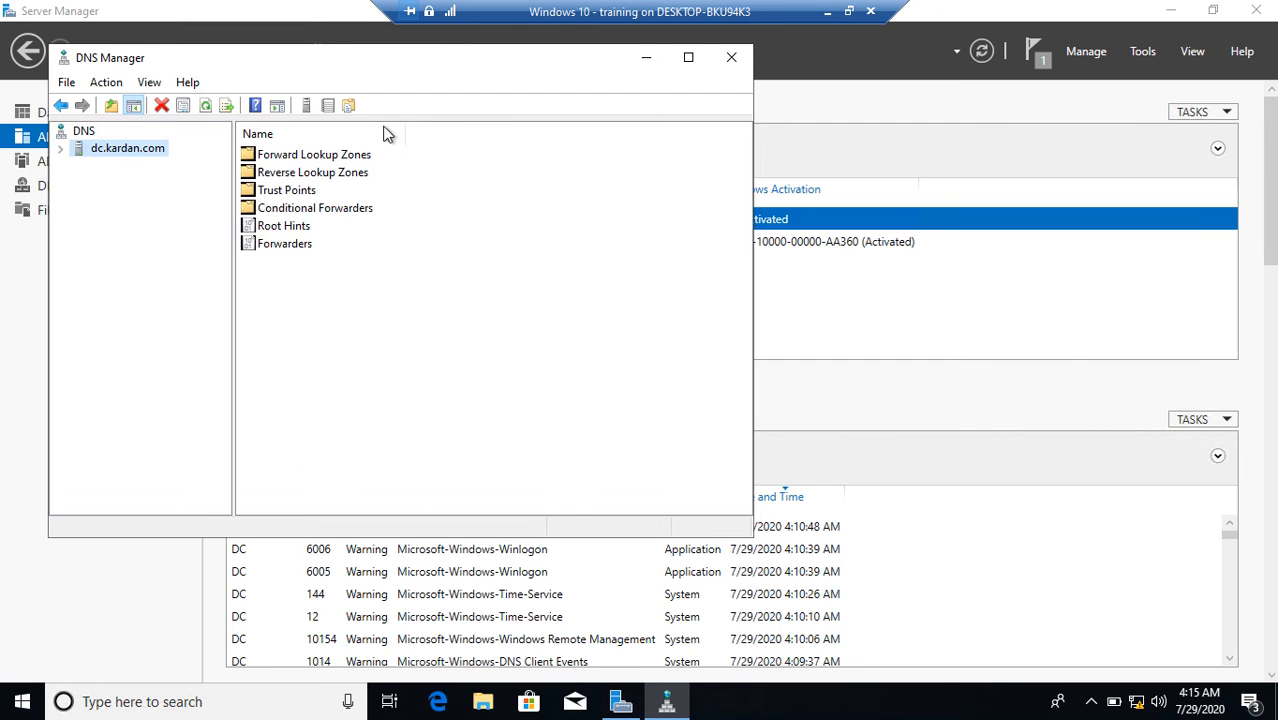
click(688, 57)
drag(184, 230, 278, 230)
click(14, 101)
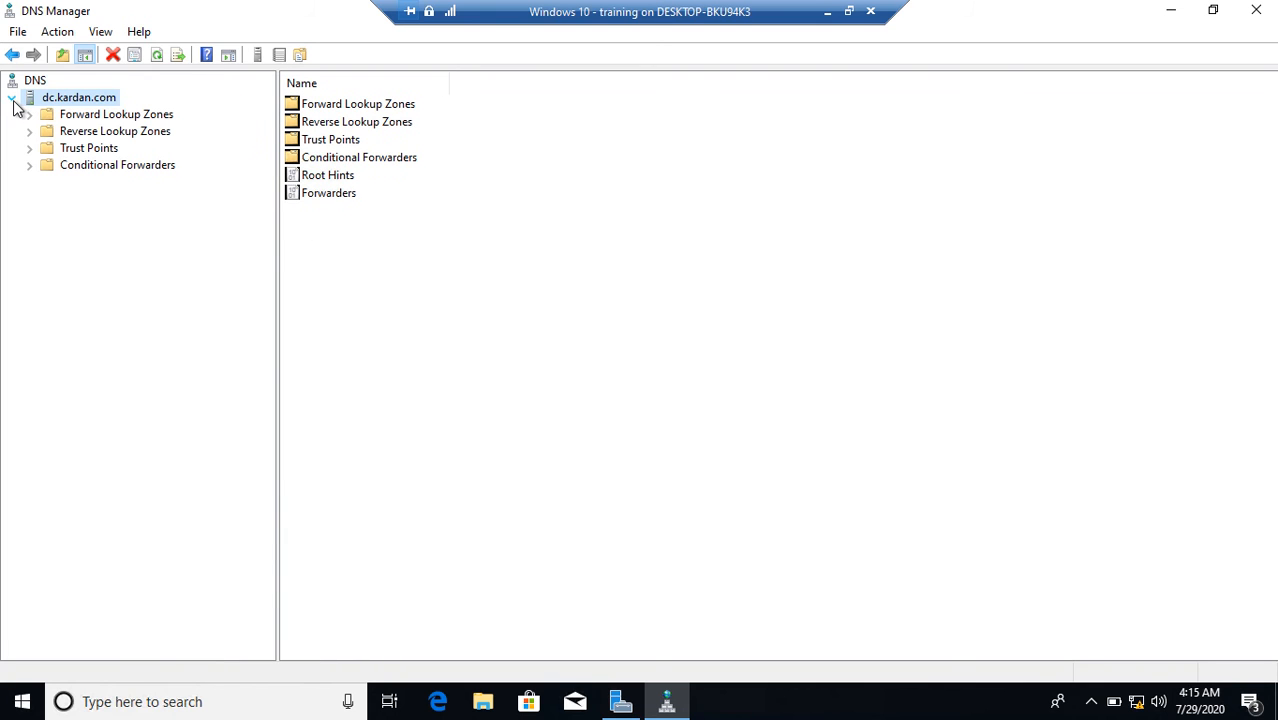
click(62, 115)
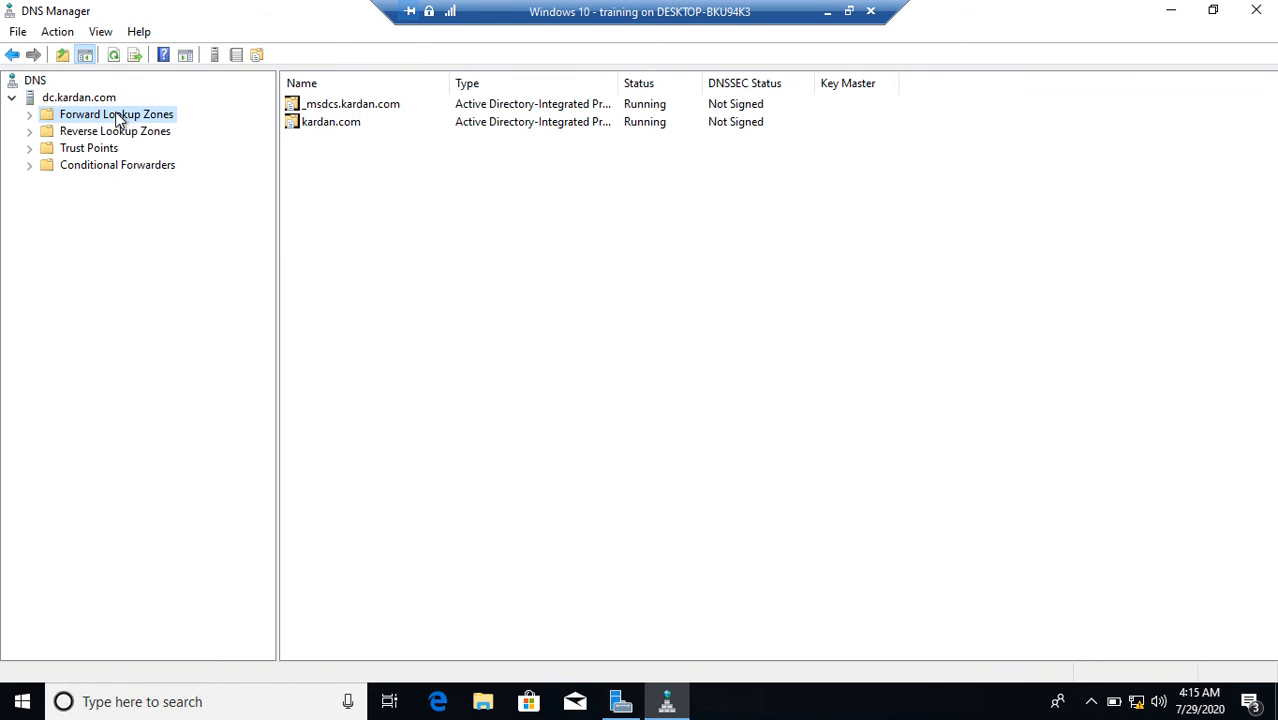
click(31, 117)
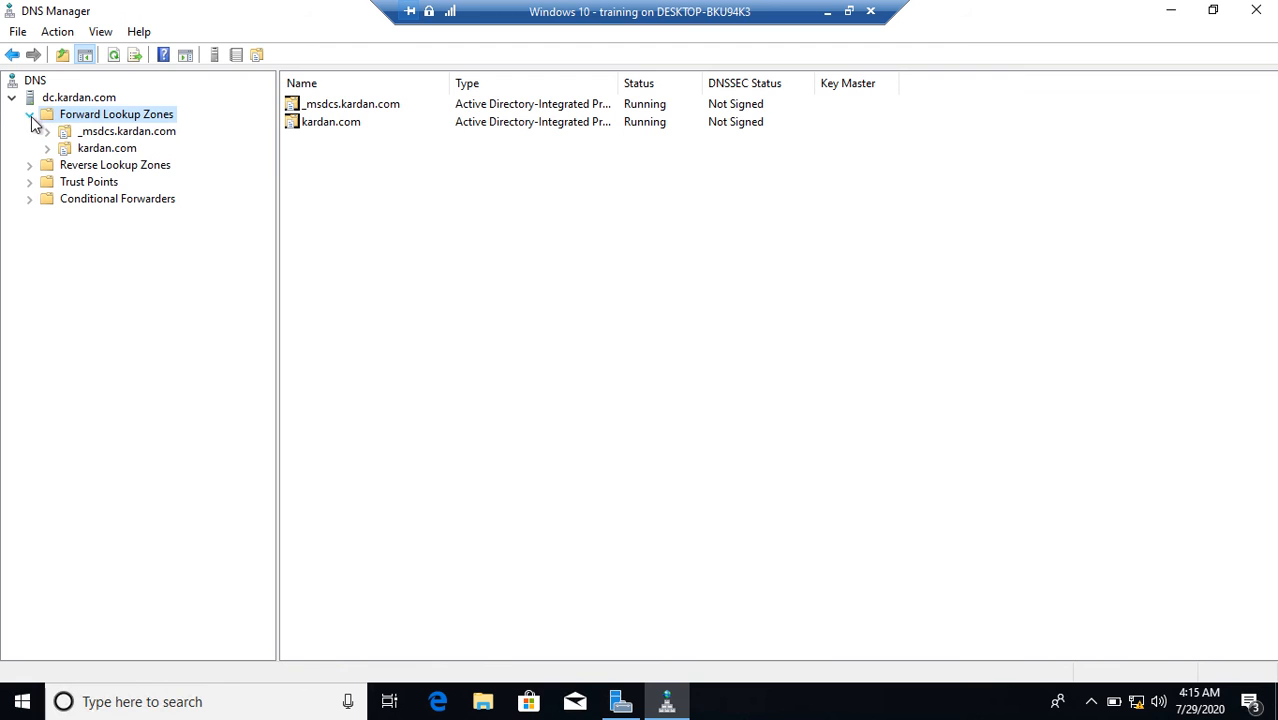
click(95, 150)
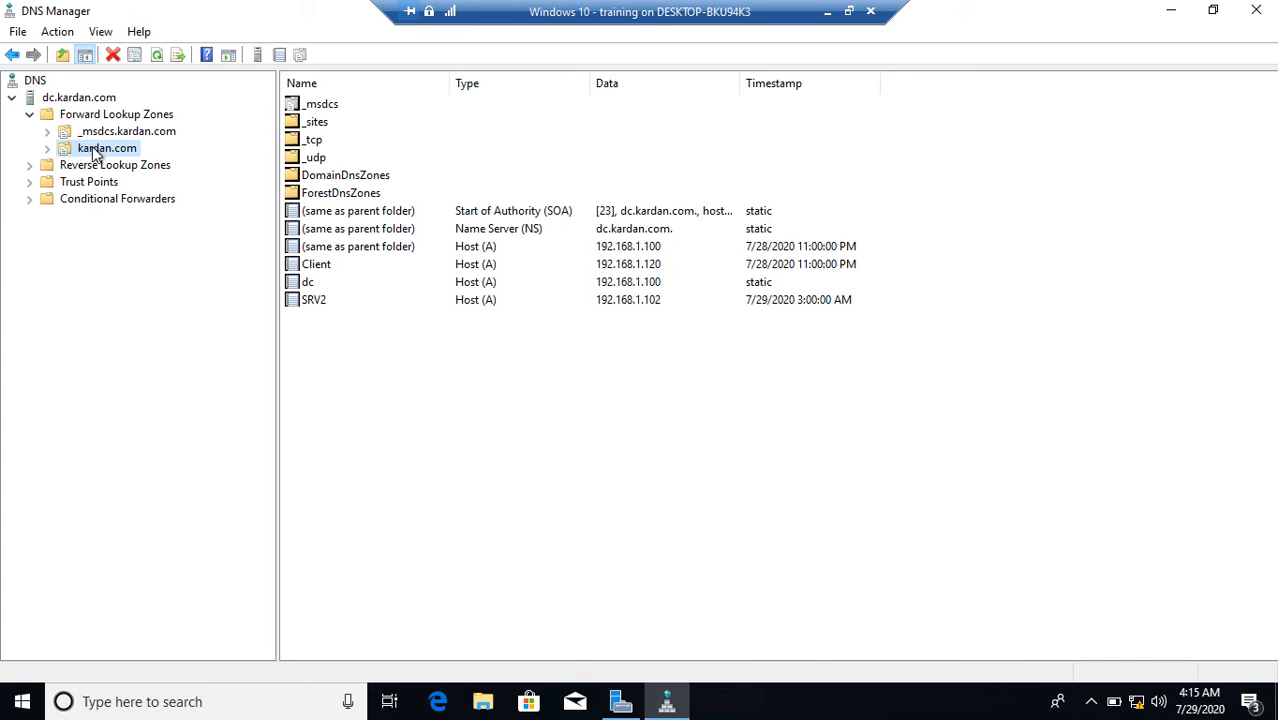
Step: Examine the host (A) records for SRV2, dc and Client in the kardan.com zone
click(322, 300)
click(298, 284)
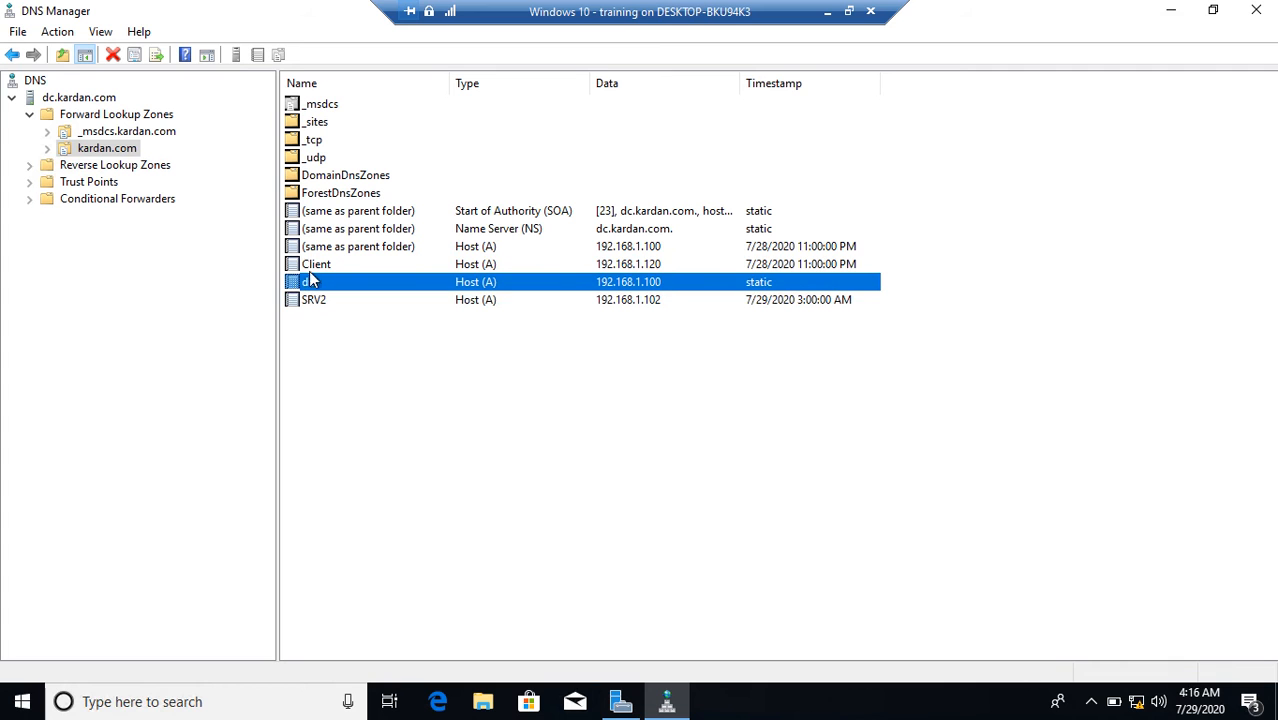
click(313, 267)
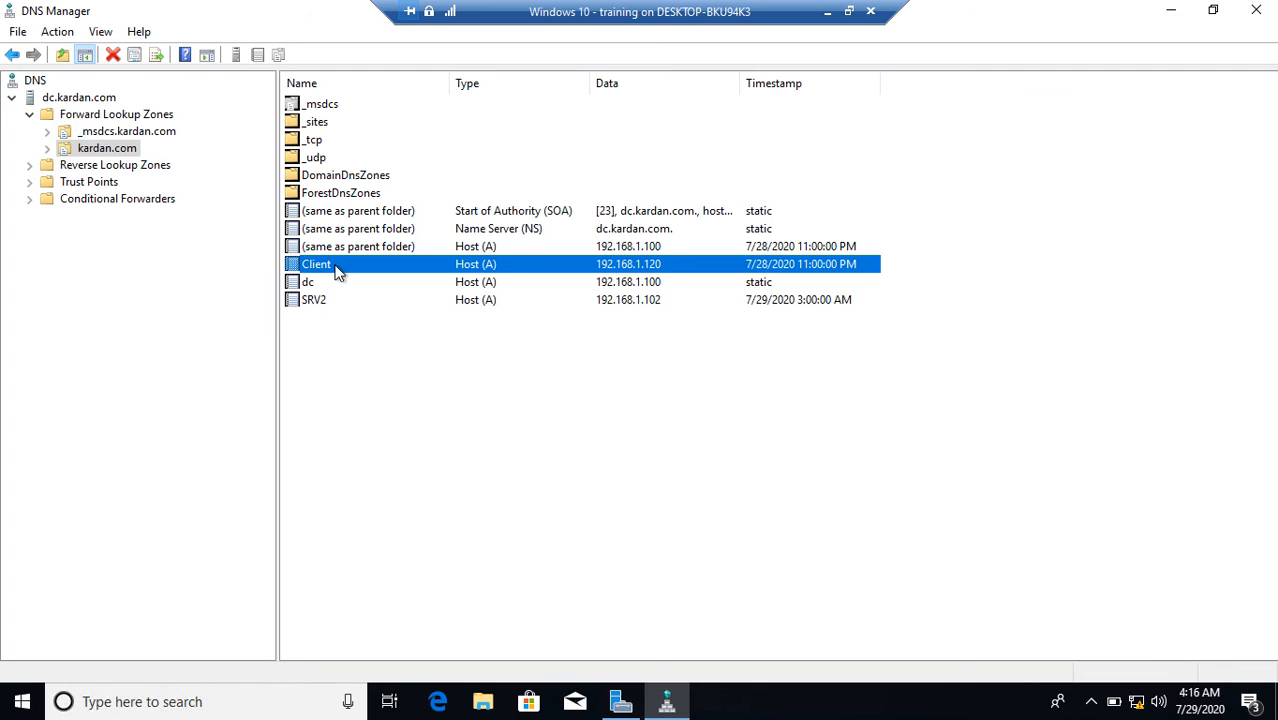
click(301, 286)
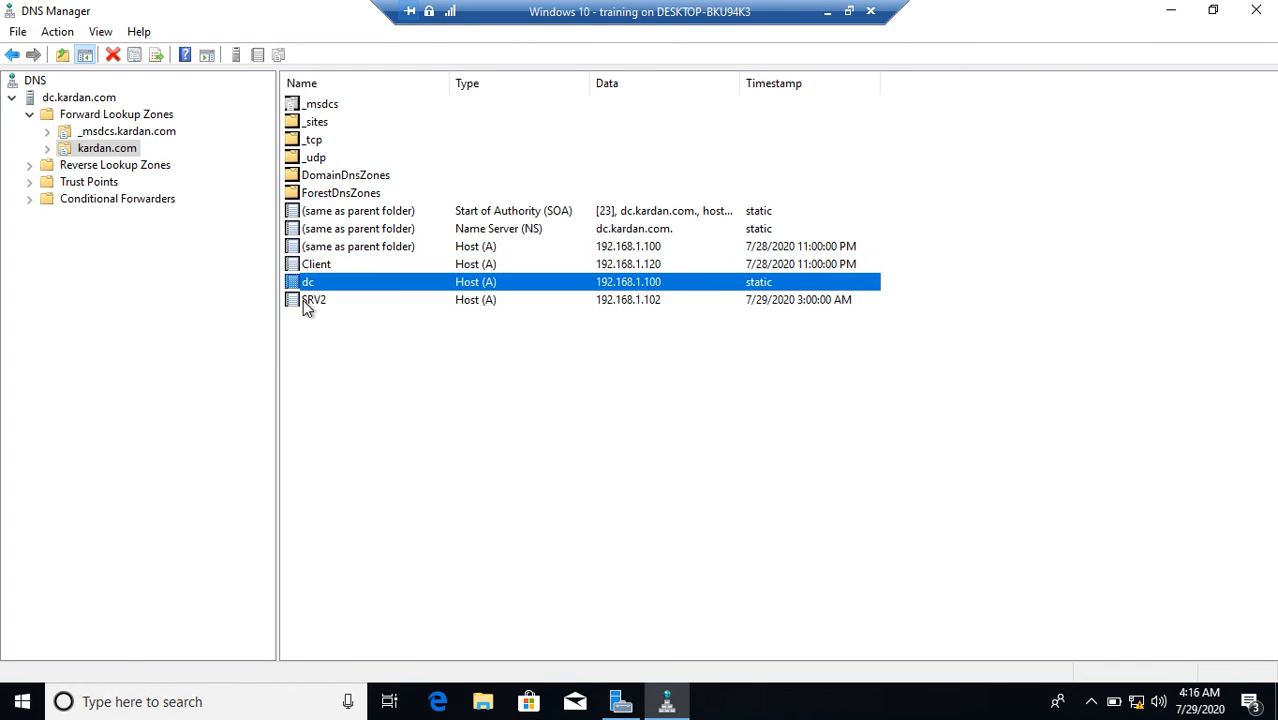
click(305, 302)
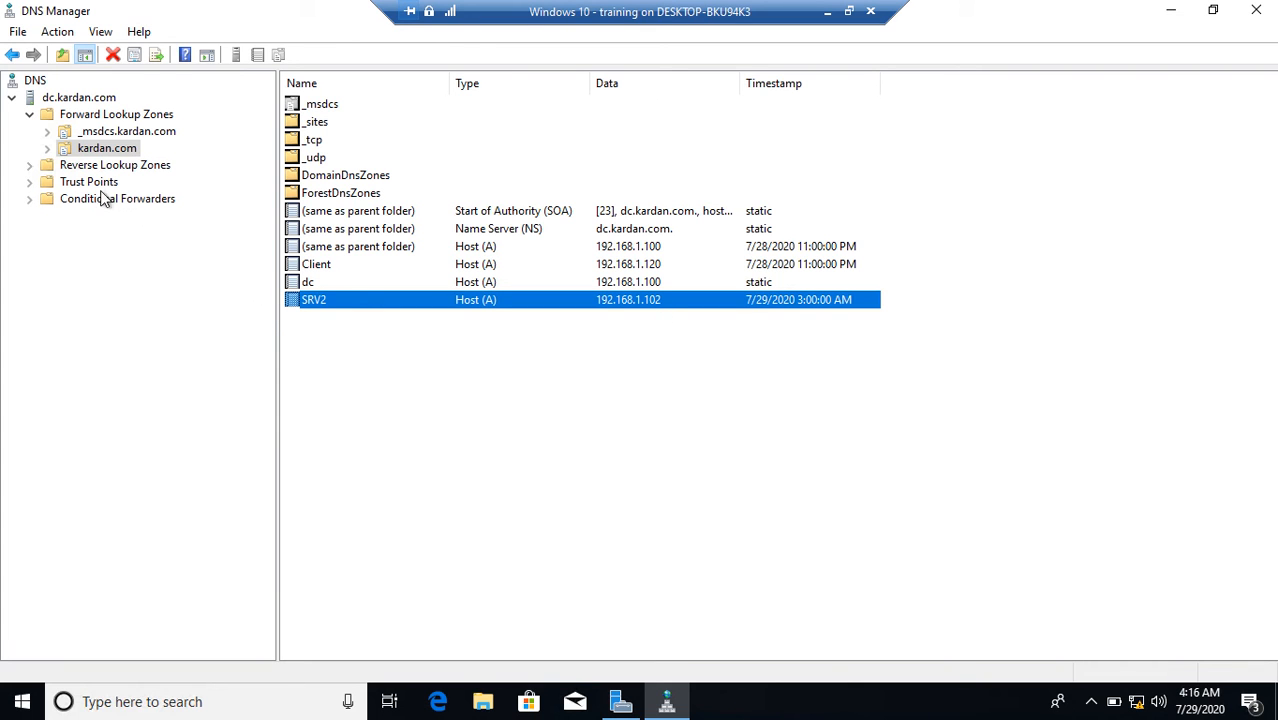
Step: Start a new IPv4 reverse lookup zone as an Active Directory-stored primary zone, replicated to all DNS servers on domain controllers in the kardan.com domain
click(64, 167)
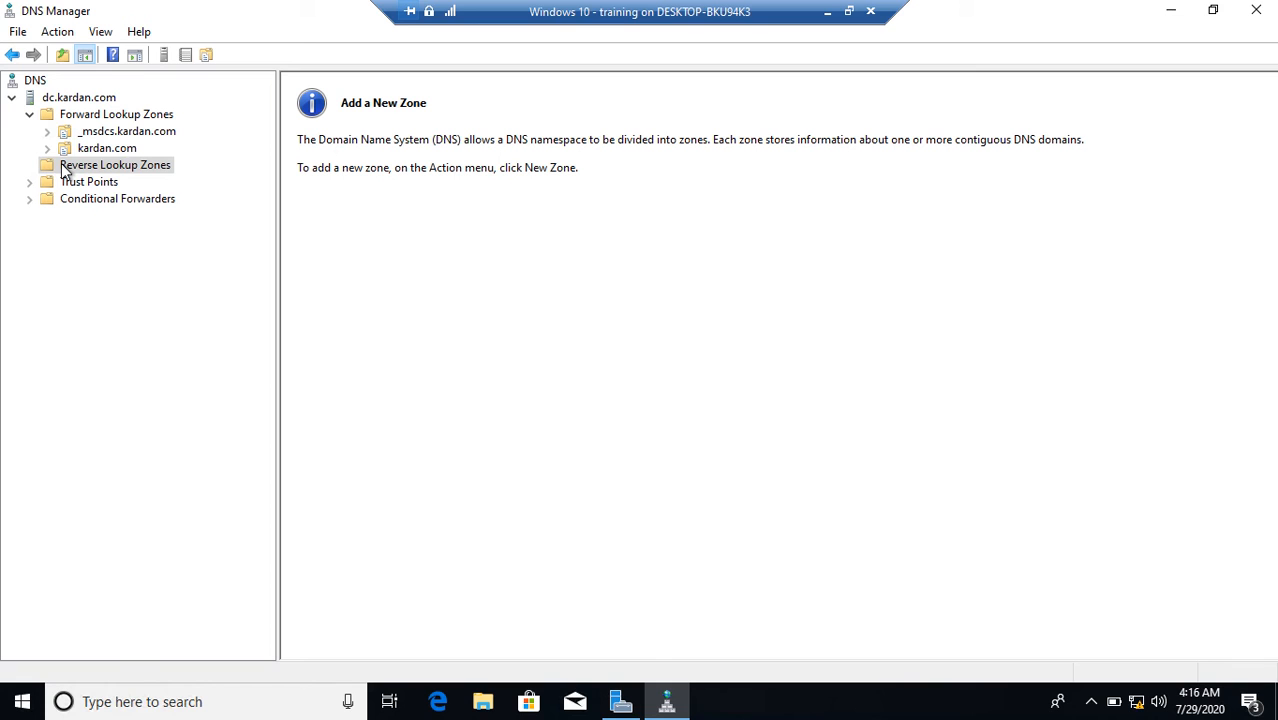
right_click(64, 167)
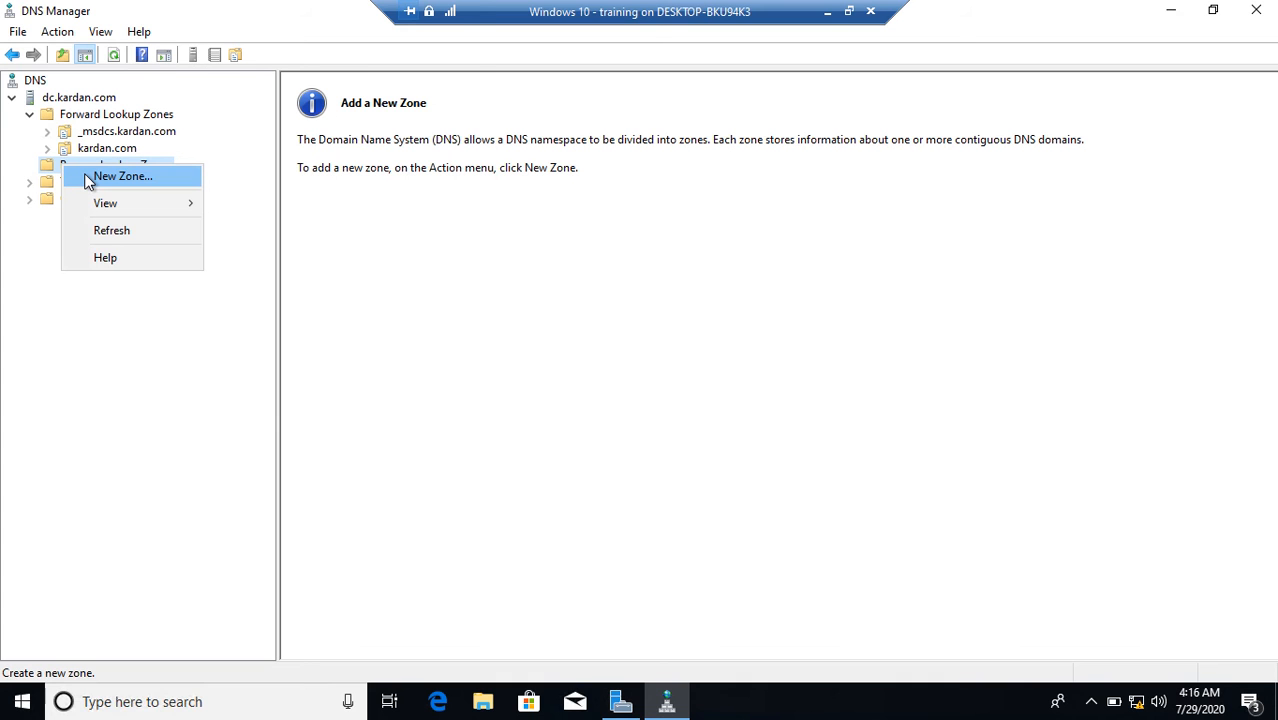
click(88, 178)
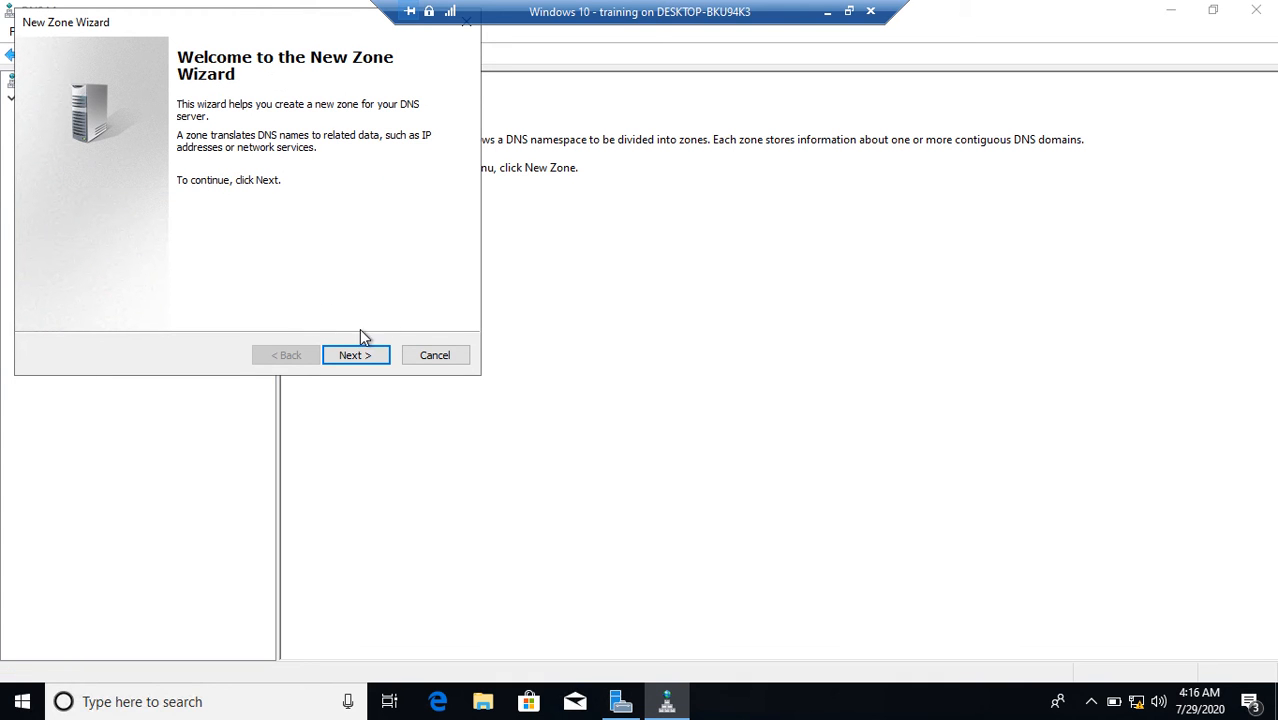
click(356, 355)
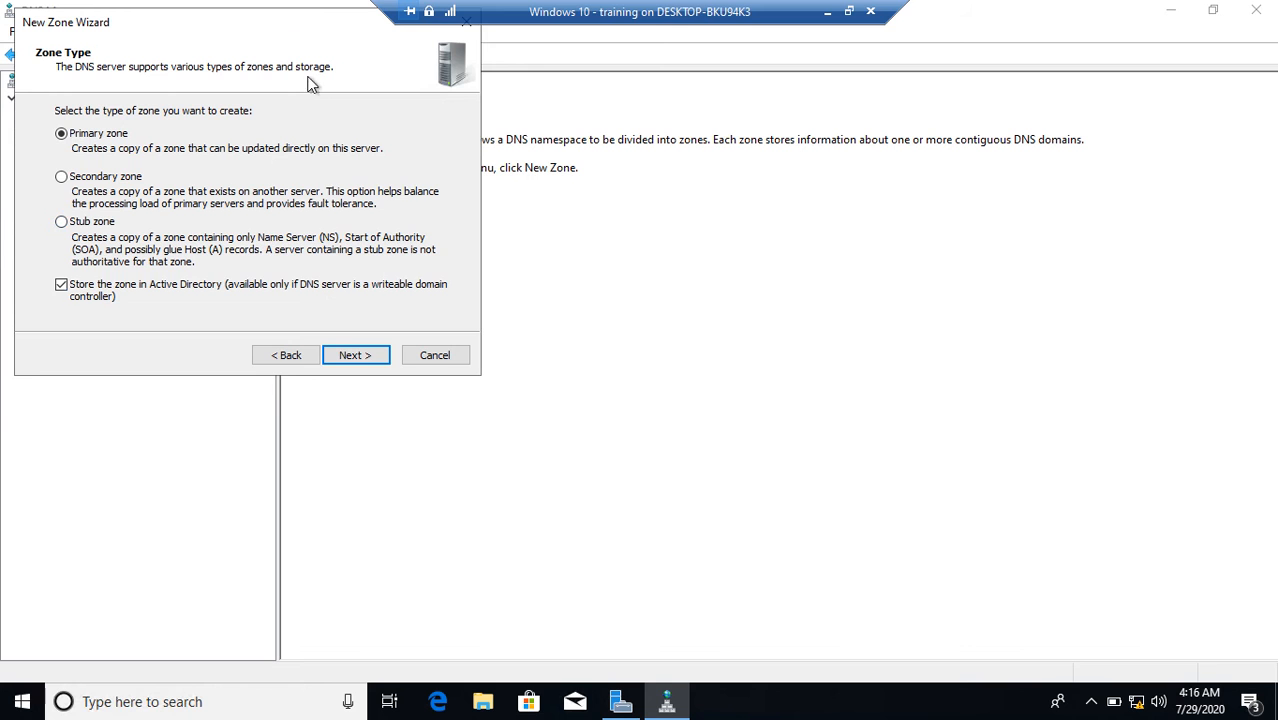
drag(276, 20, 351, 59)
drag(434, 78, 471, 81)
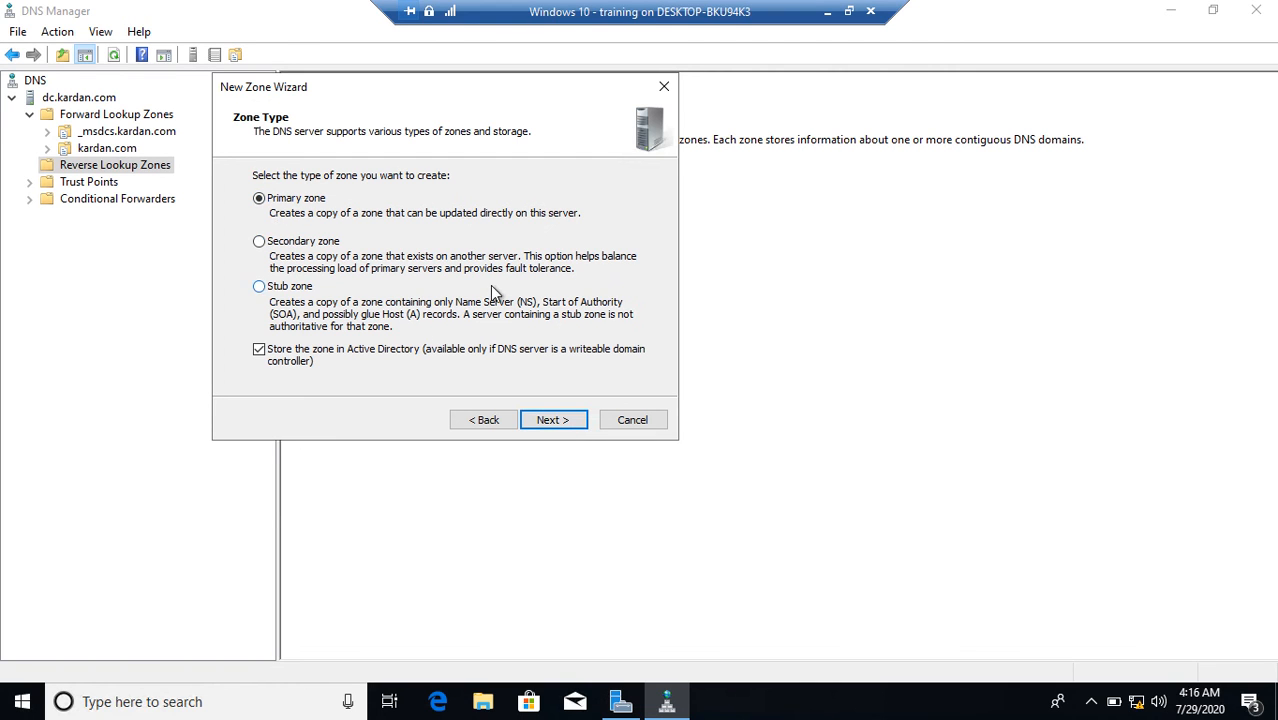
click(553, 416)
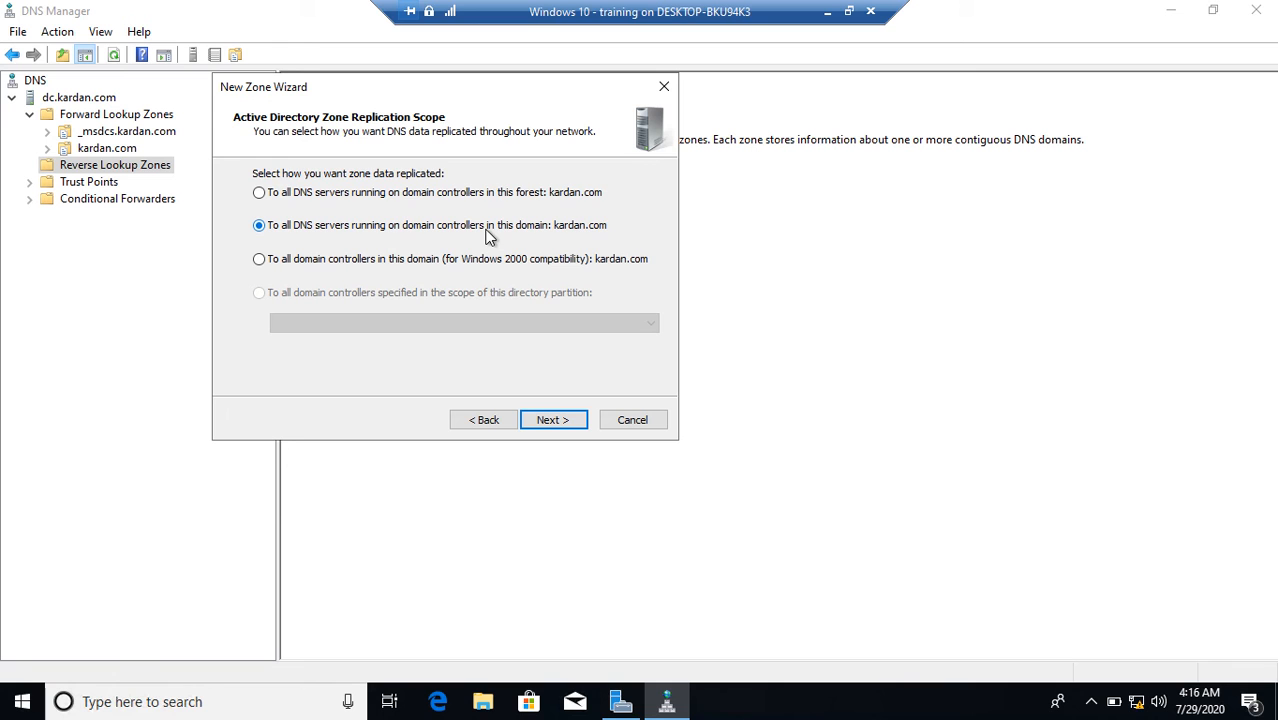
click(561, 419)
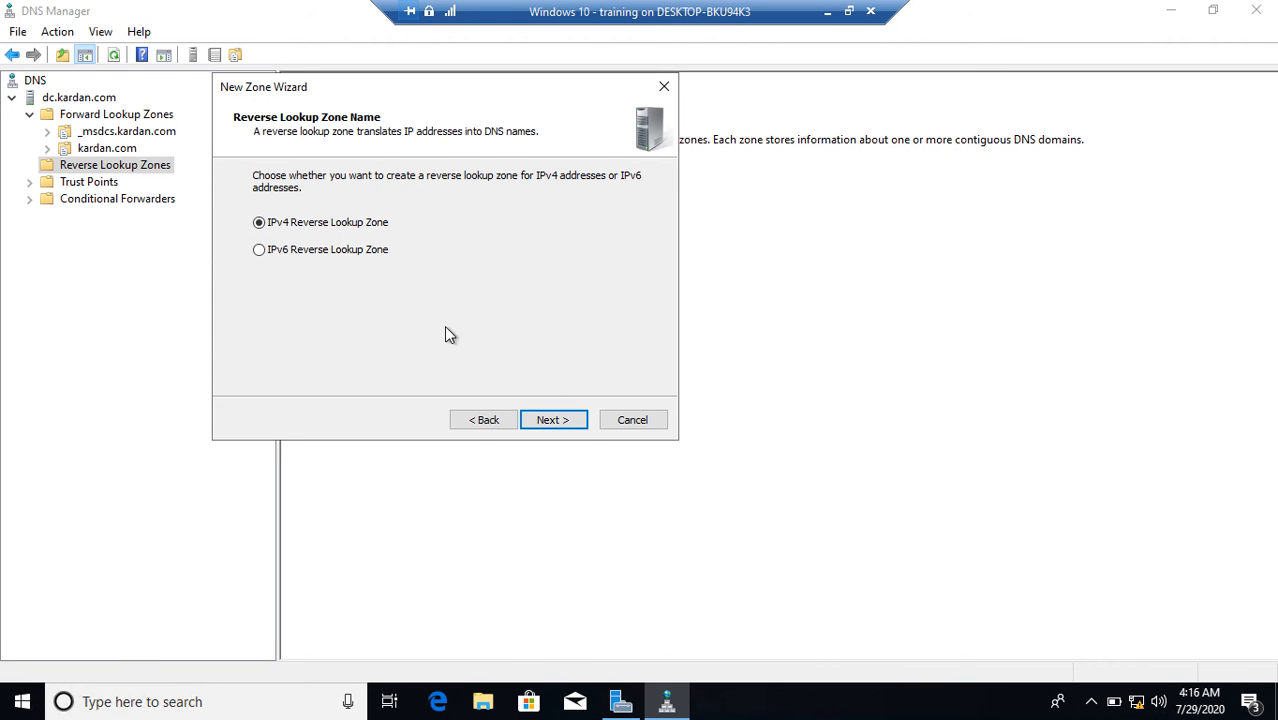
click(562, 421)
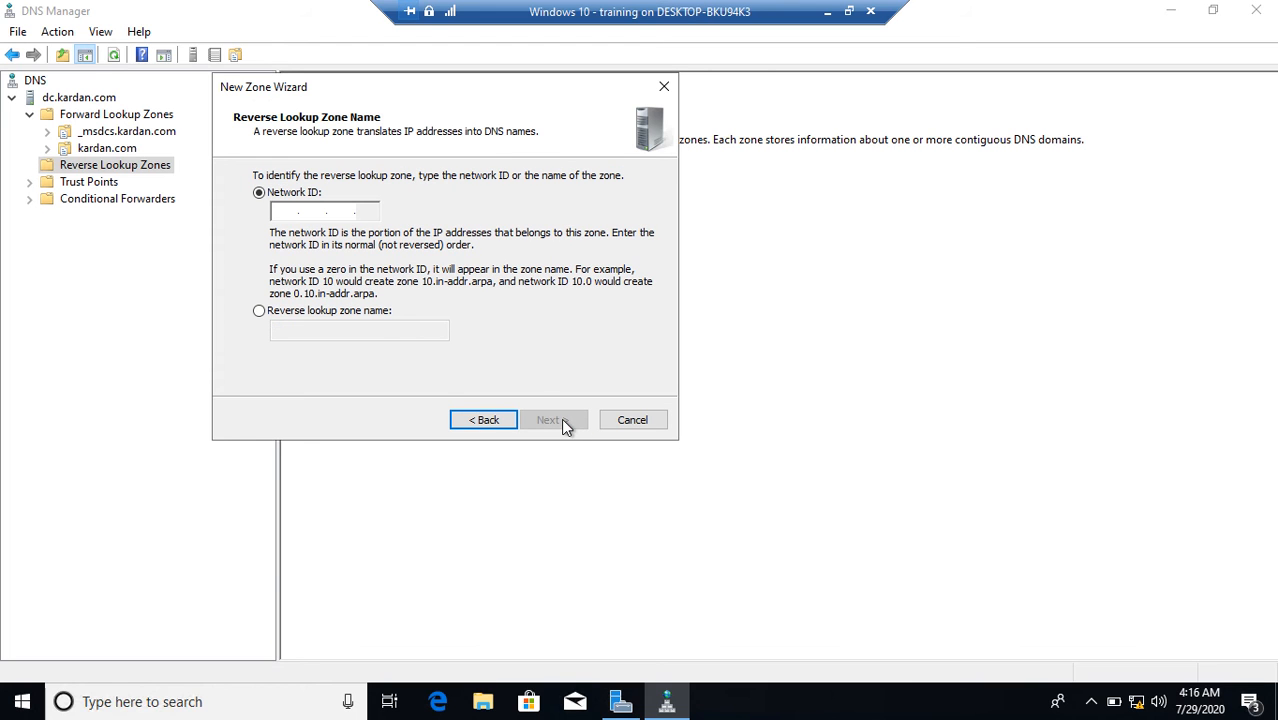
Step: Set the reverse zone's network ID to 192.168.1, allow only secure dynamic updates, and finish creating the zone
click(286, 217)
text(192.16)
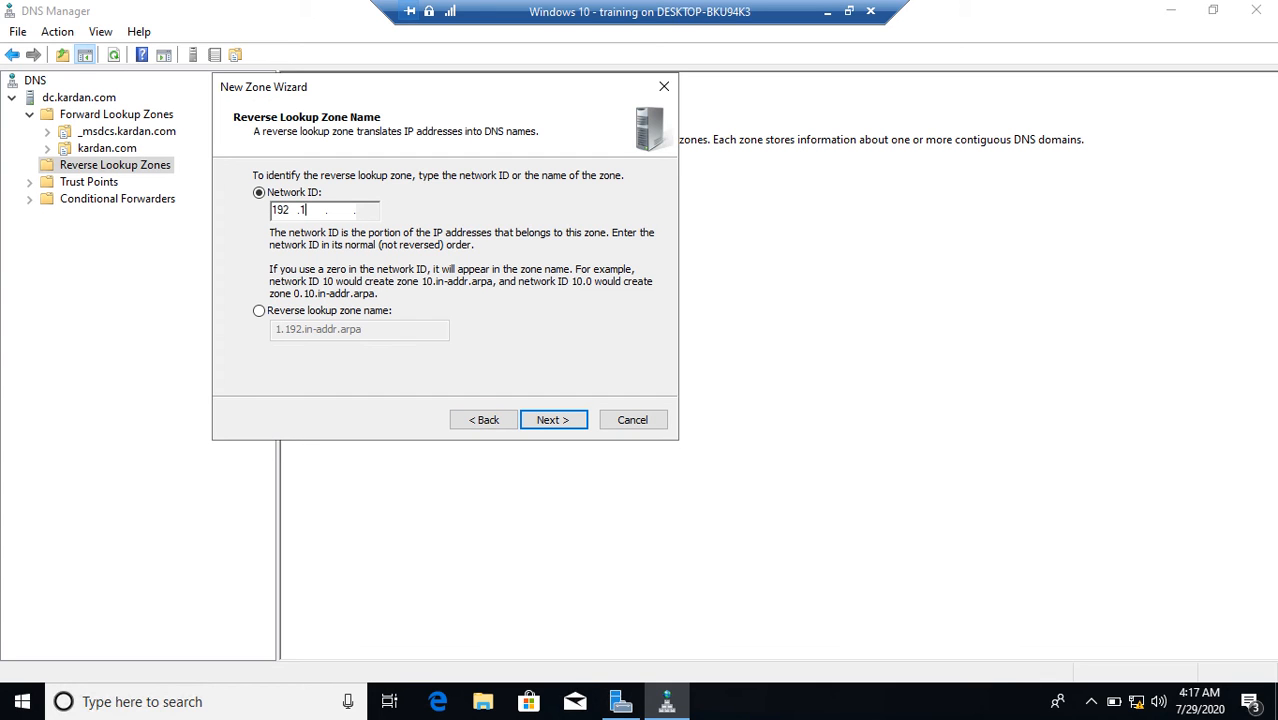
text(8.1)
click(566, 420)
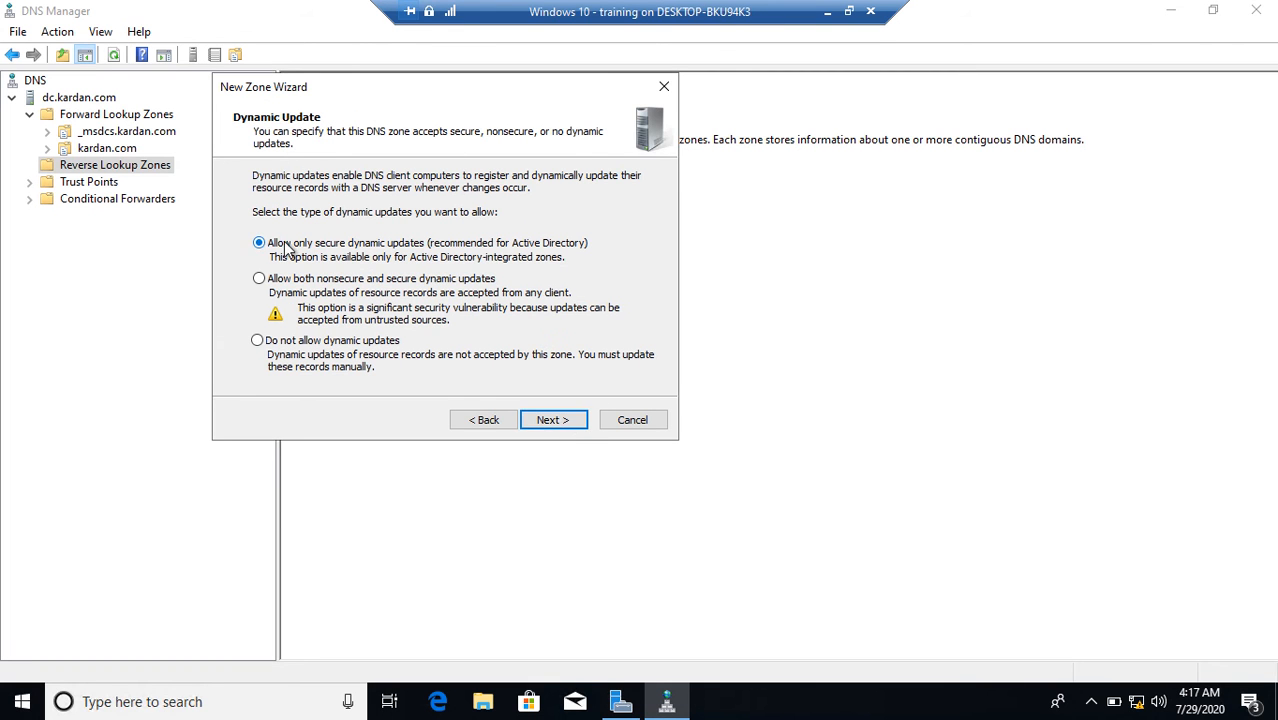
click(552, 421)
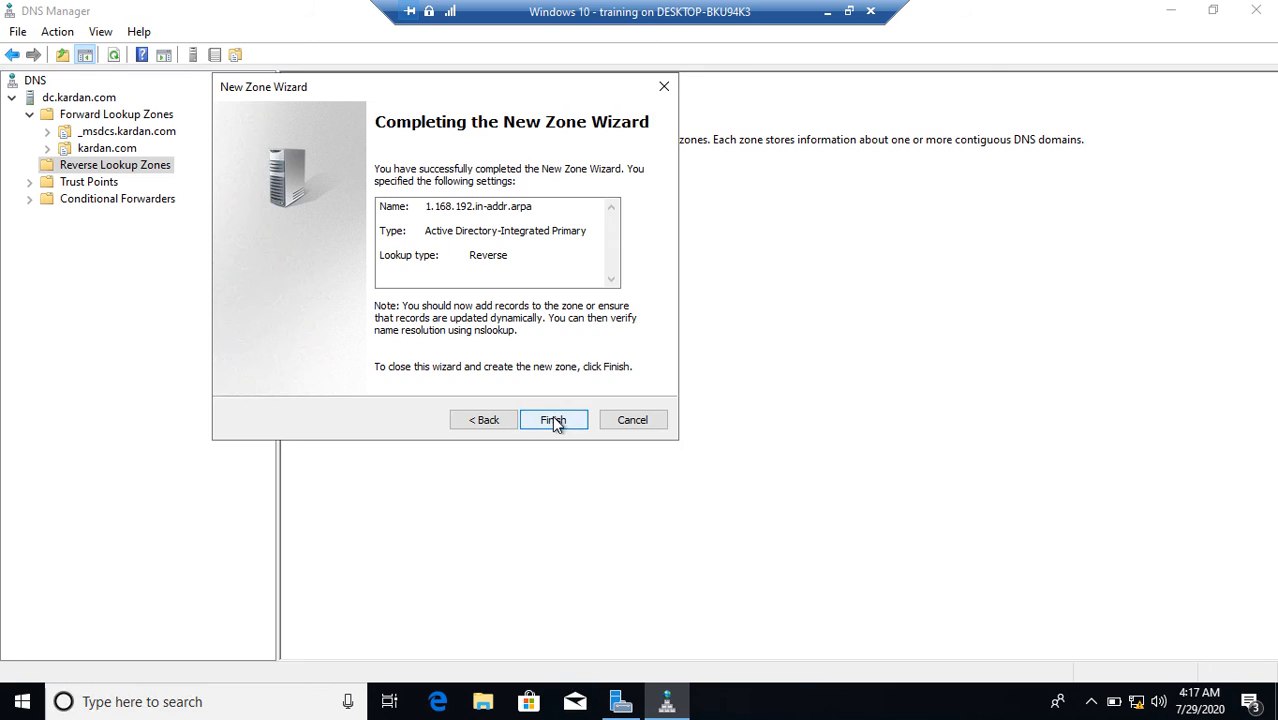
click(556, 423)
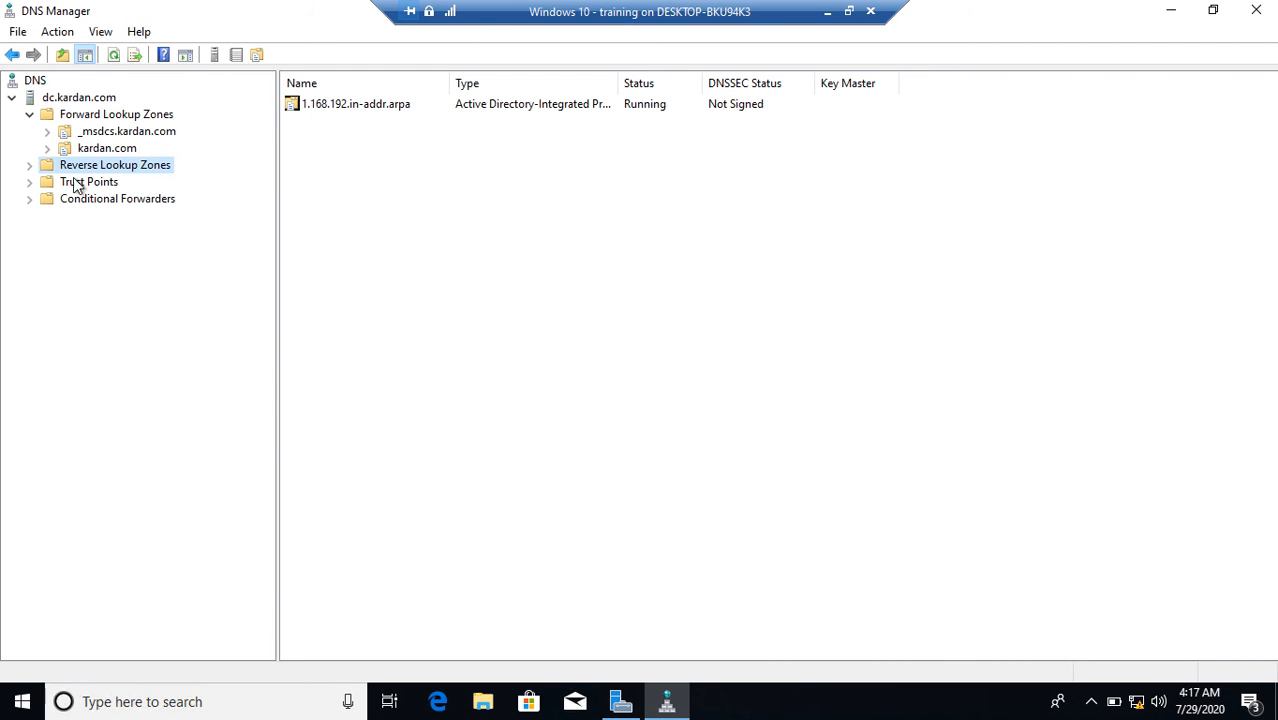
Step: Add a pointer (PTR) record for 192.168.1.100 with host name dc to the 1.168.192.in-addr.arpa reverse zone
click(29, 165)
click(82, 184)
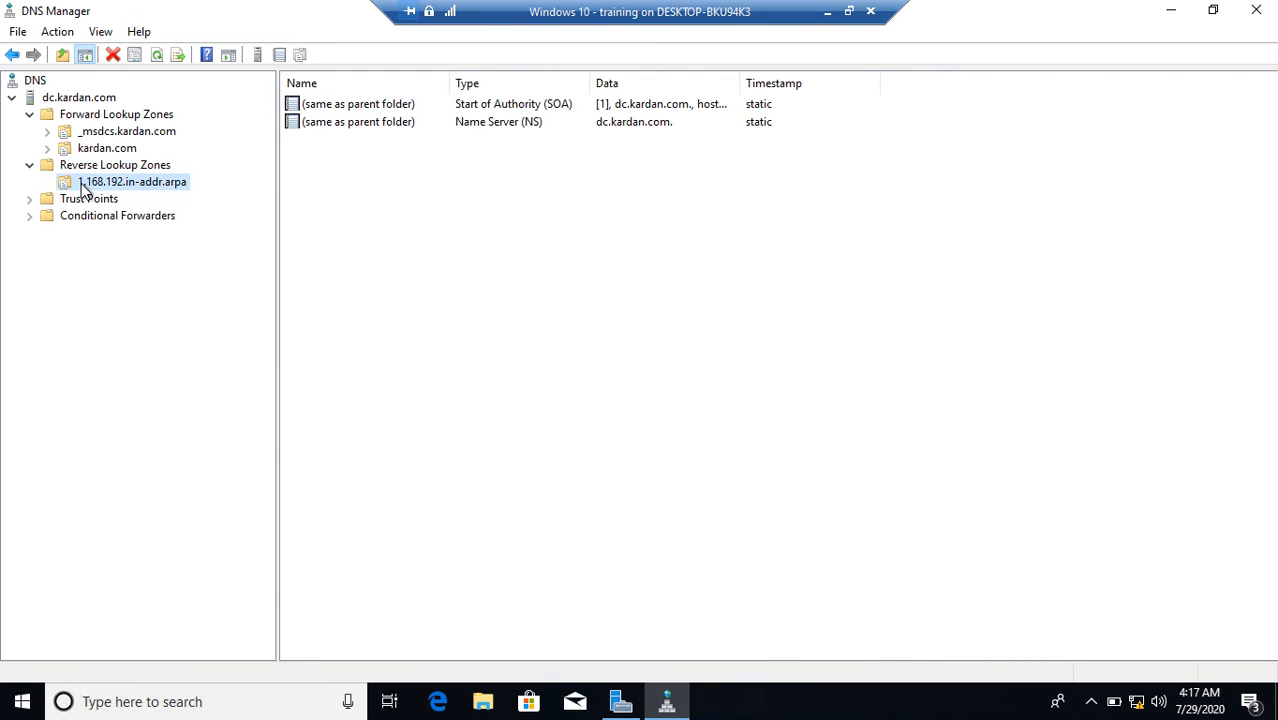
right_click(369, 190)
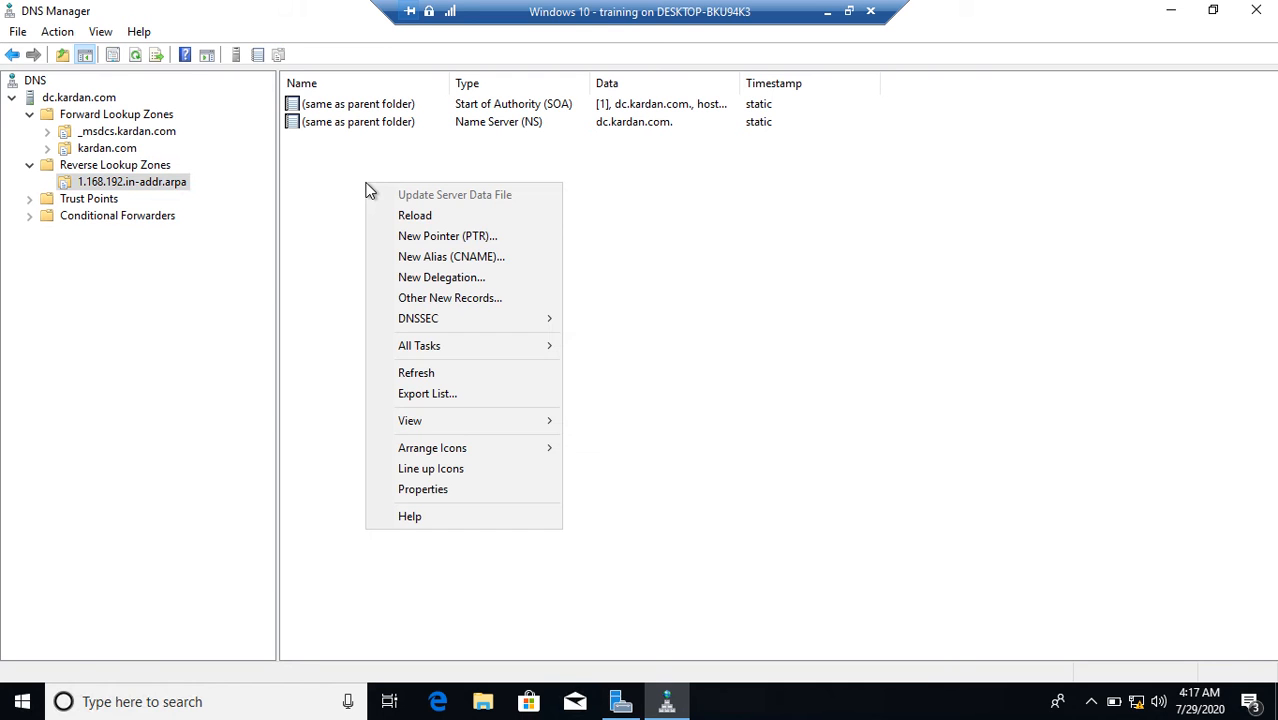
click(435, 238)
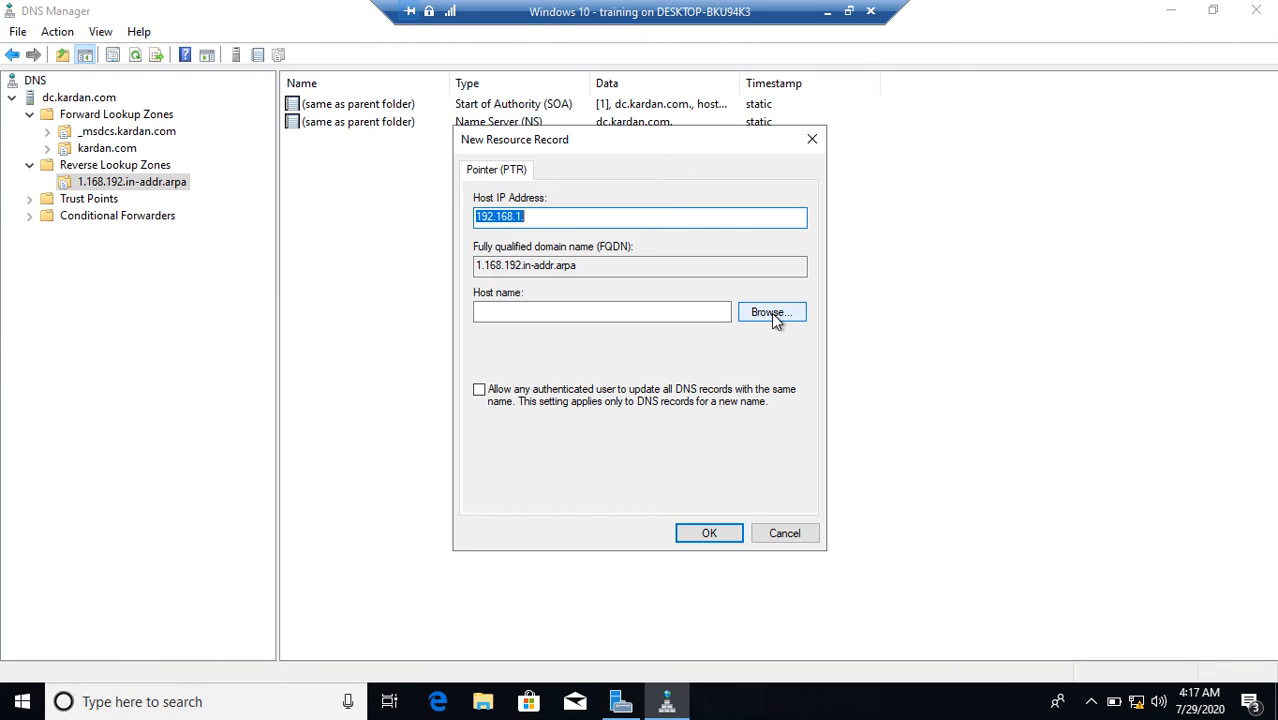
click(628, 218)
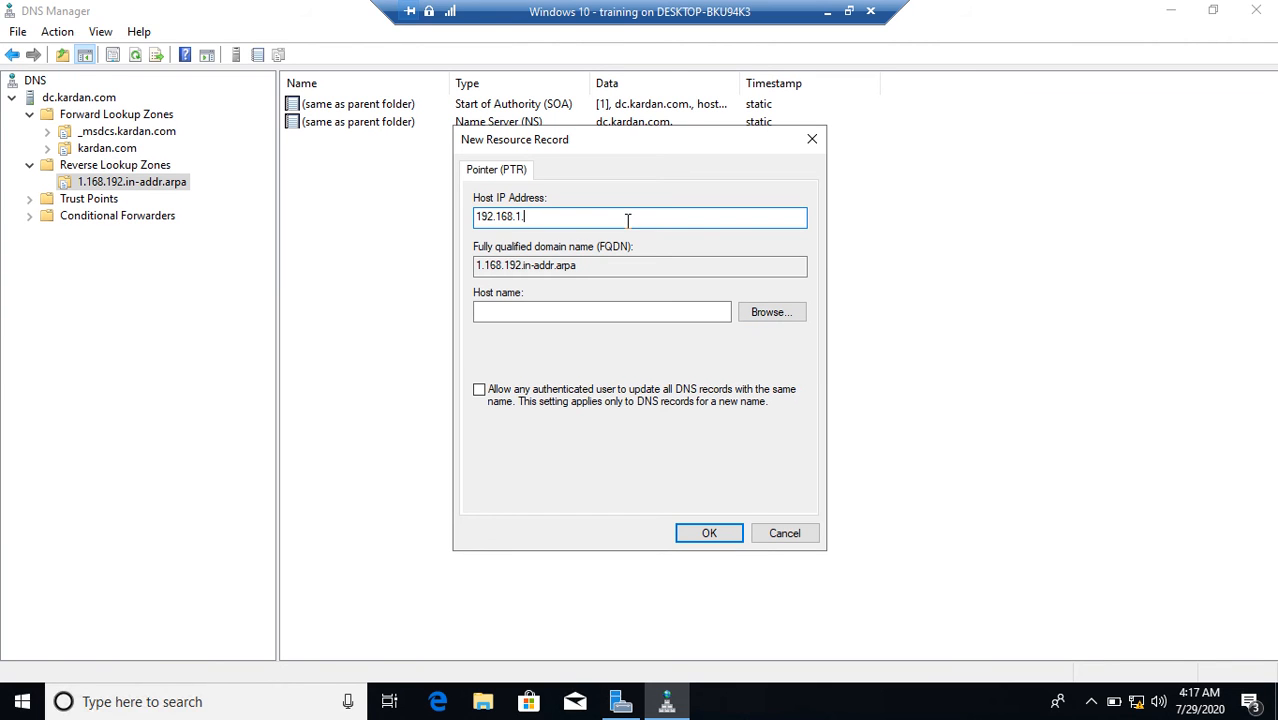
text(100)
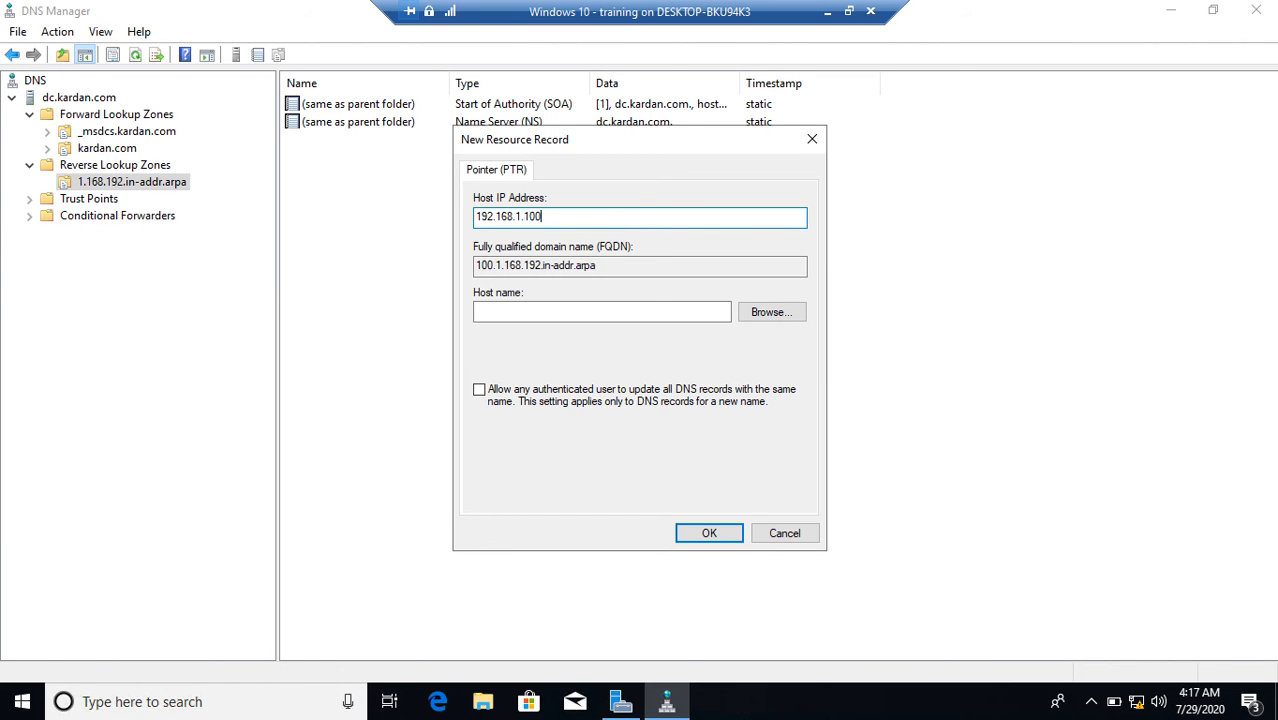
click(562, 310)
text(dc)
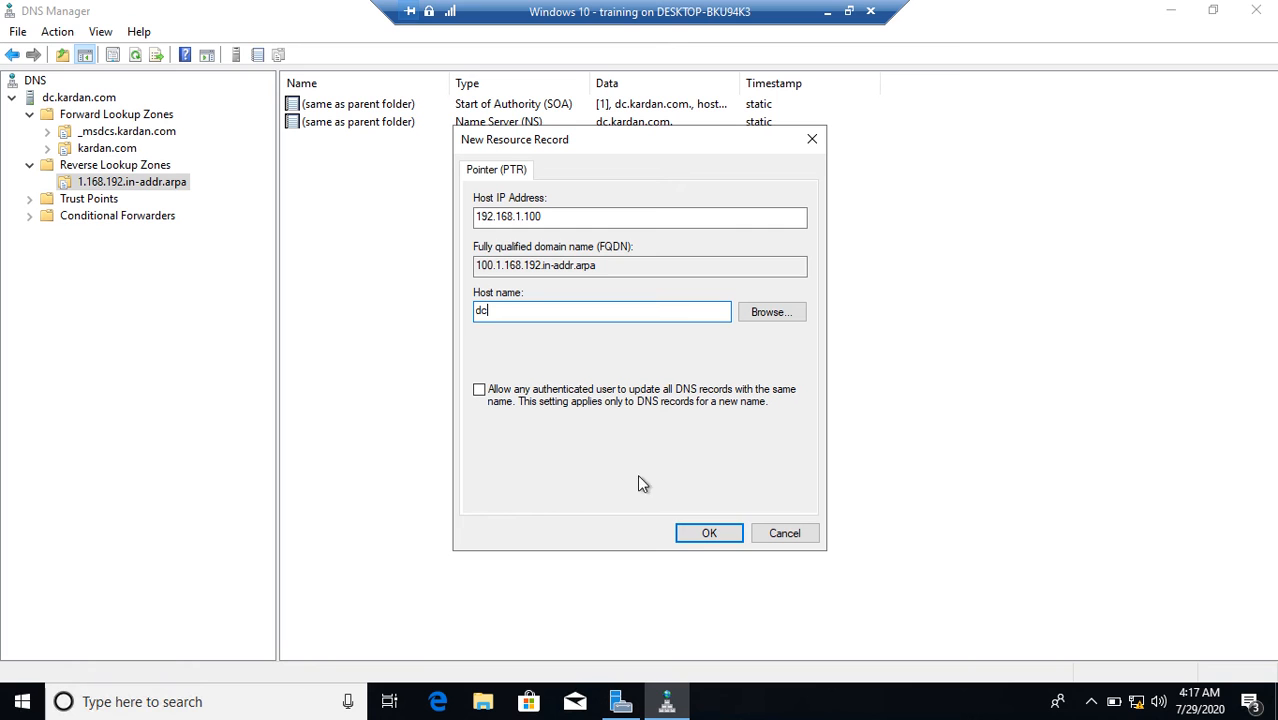
click(706, 535)
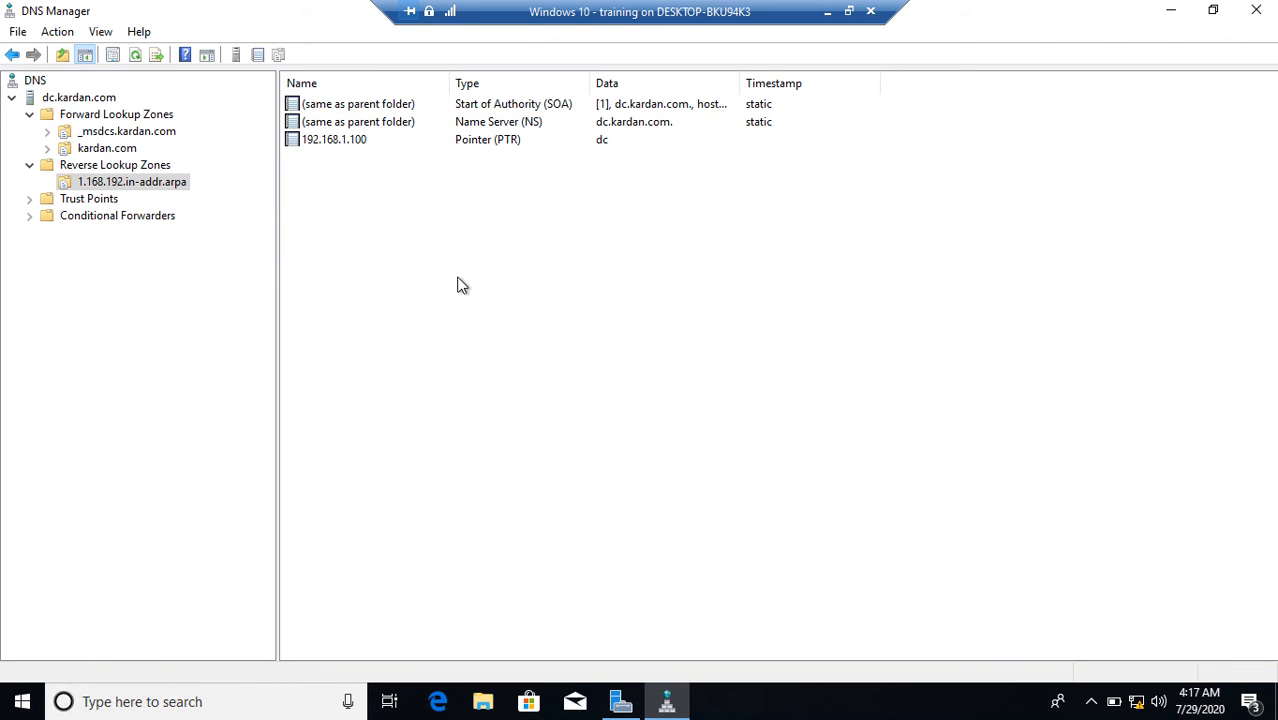
Step: Change the host name of the 192.168.1.100 pointer record to dc.kardan.com
click(380, 147)
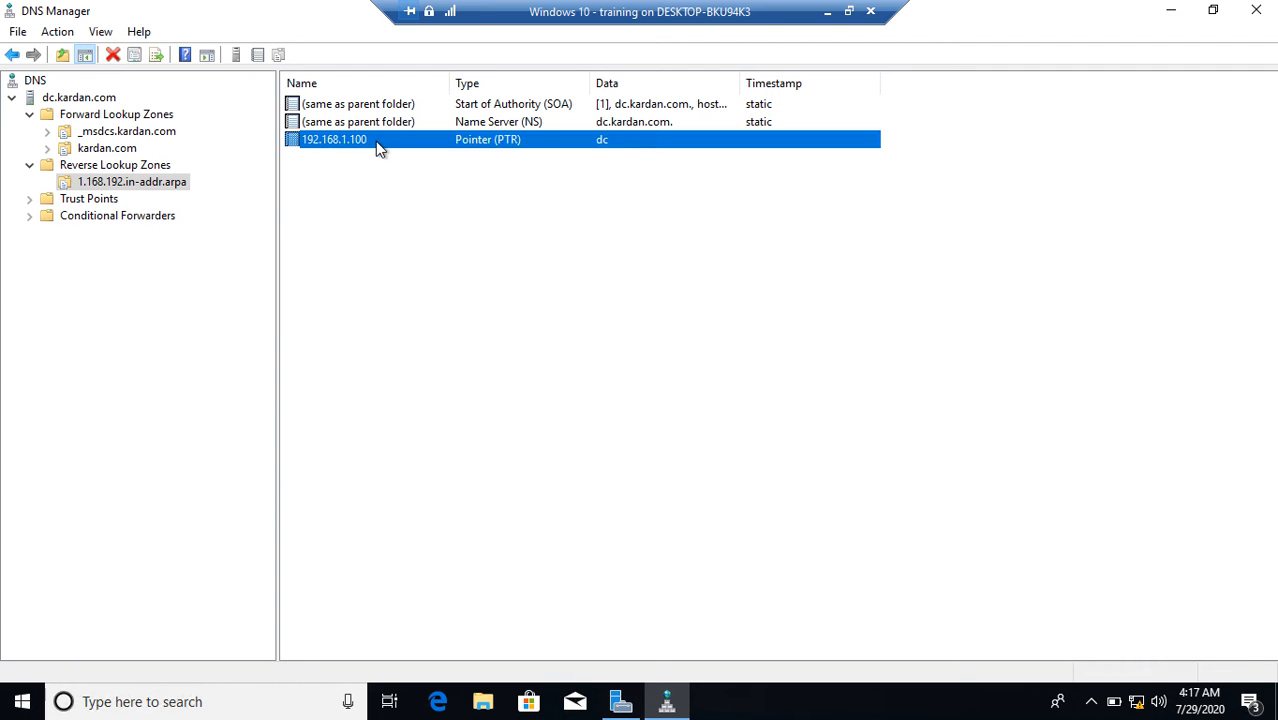
right_click(377, 143)
click(415, 183)
click(557, 313)
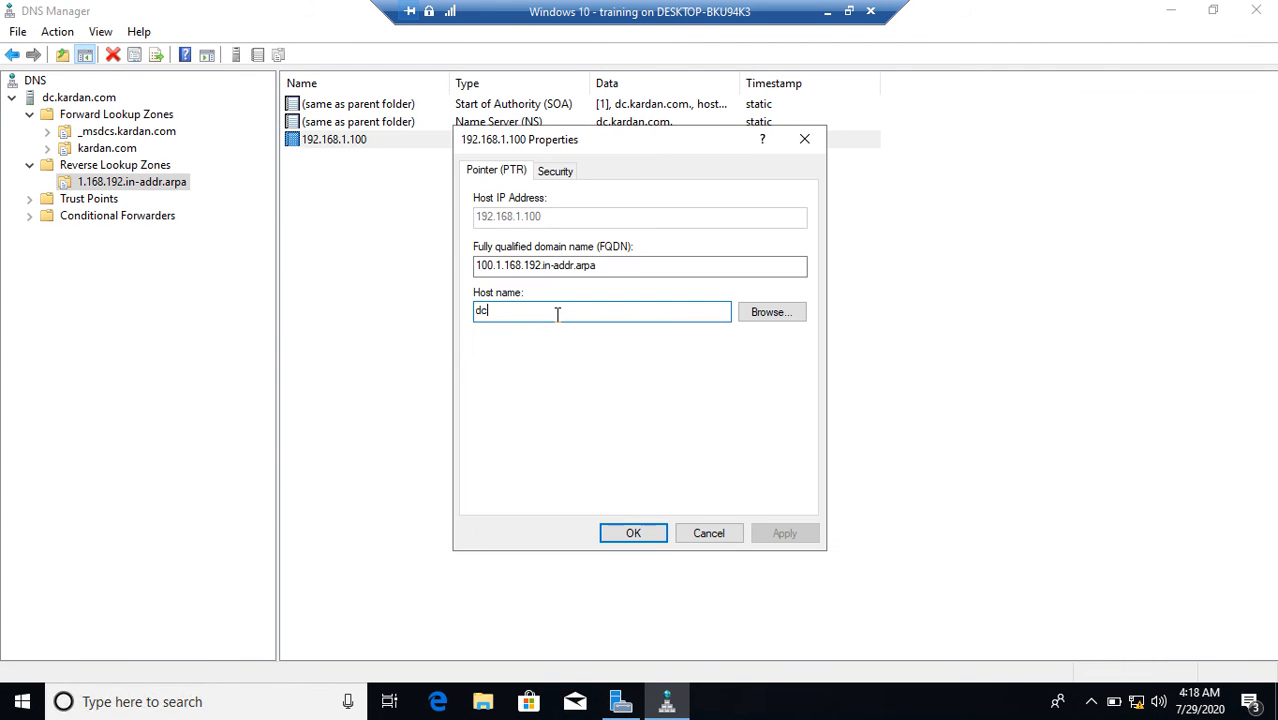
text(.)
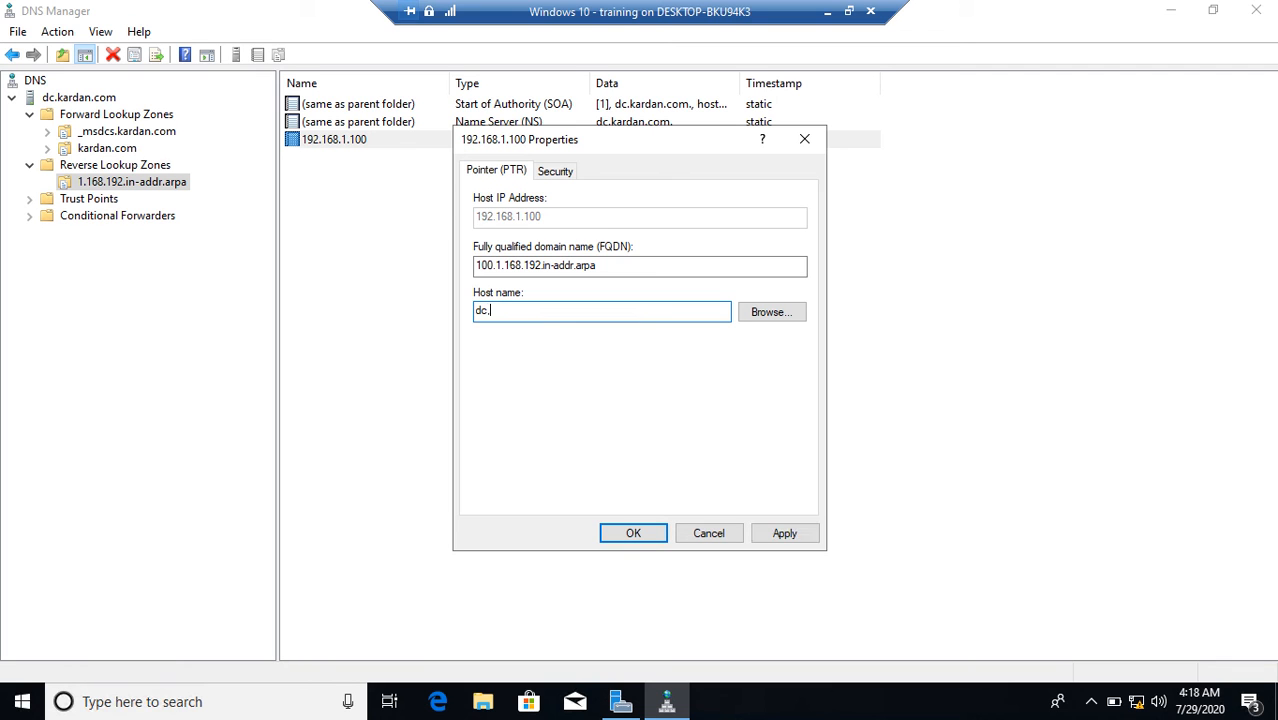
text(kardan.com)
click(628, 537)
Step: Add a pointer (PTR) record for 192.168.1.102 to the reverse zone, picking the SRV2 host record from the kardan.com forward zone
right_click(473, 347)
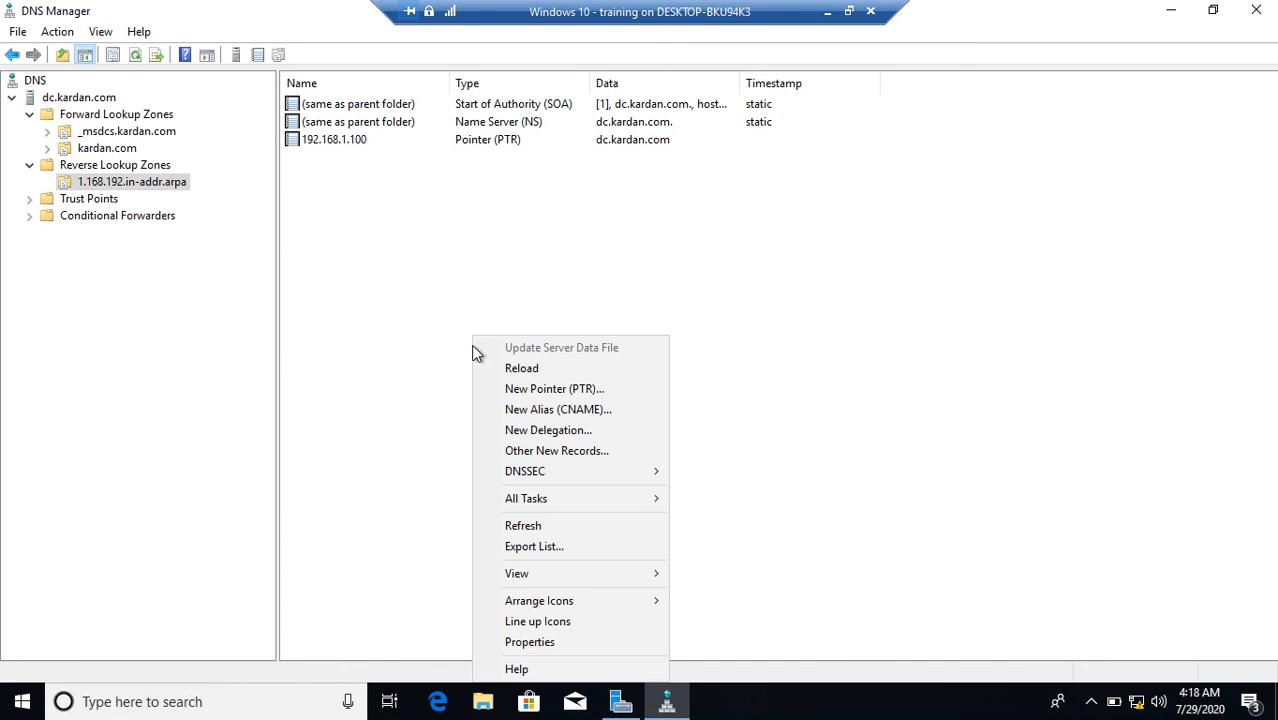
click(550, 389)
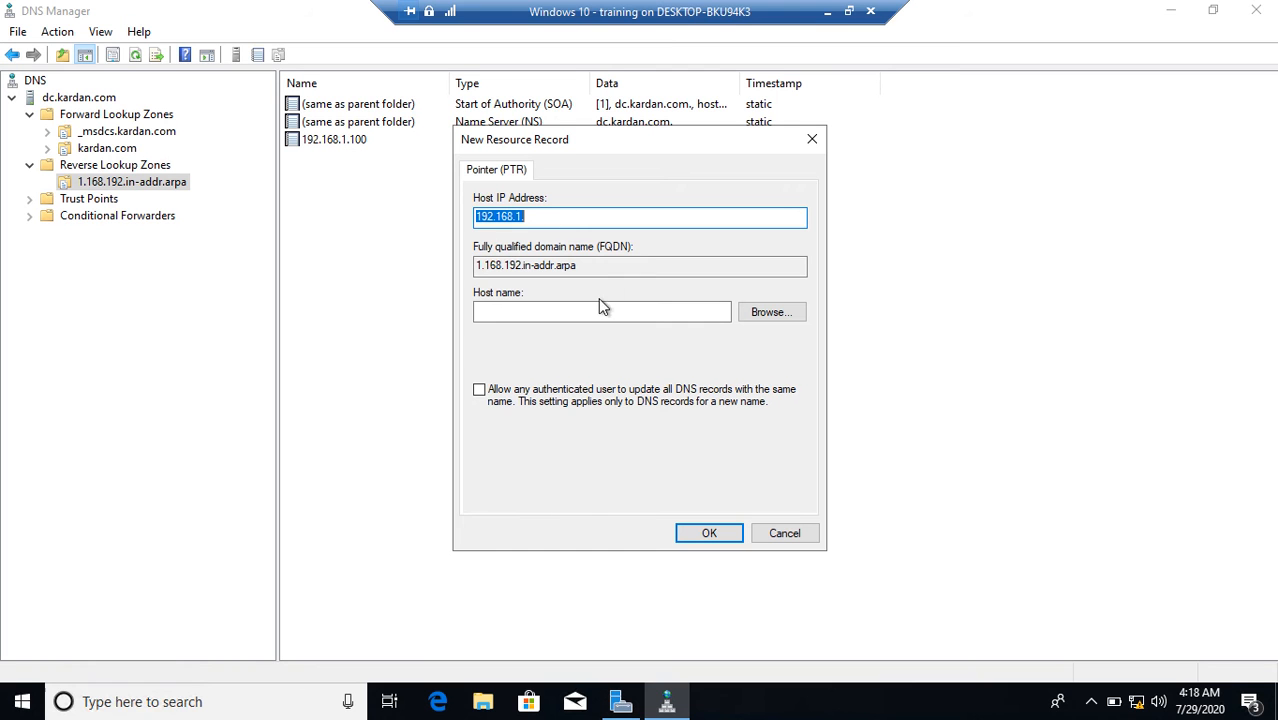
click(775, 313)
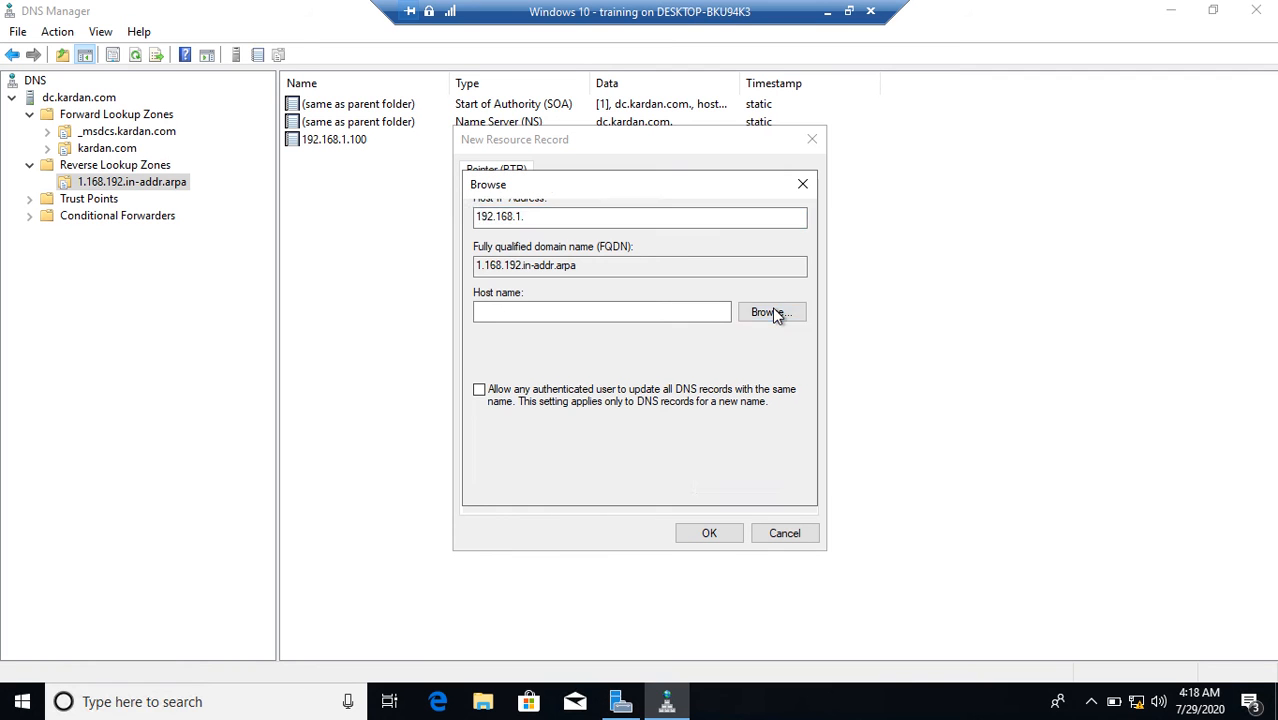
double_click(520, 290)
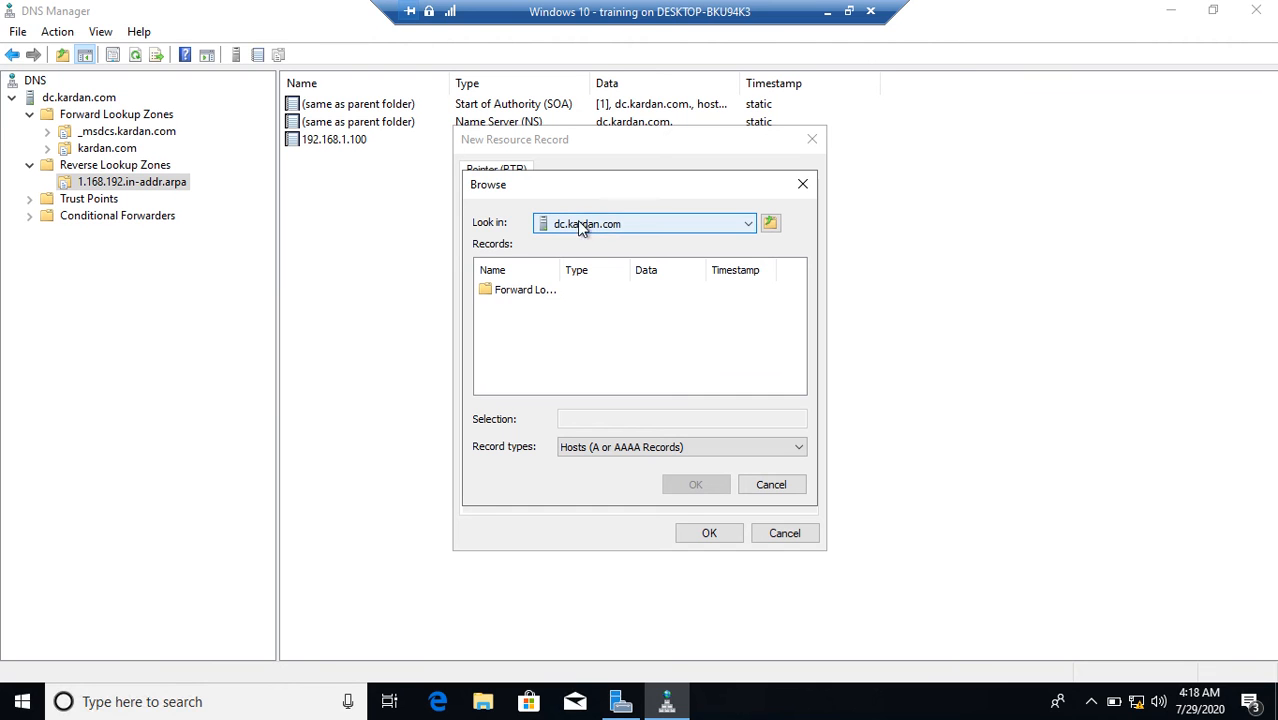
double_click(505, 290)
double_click(508, 307)
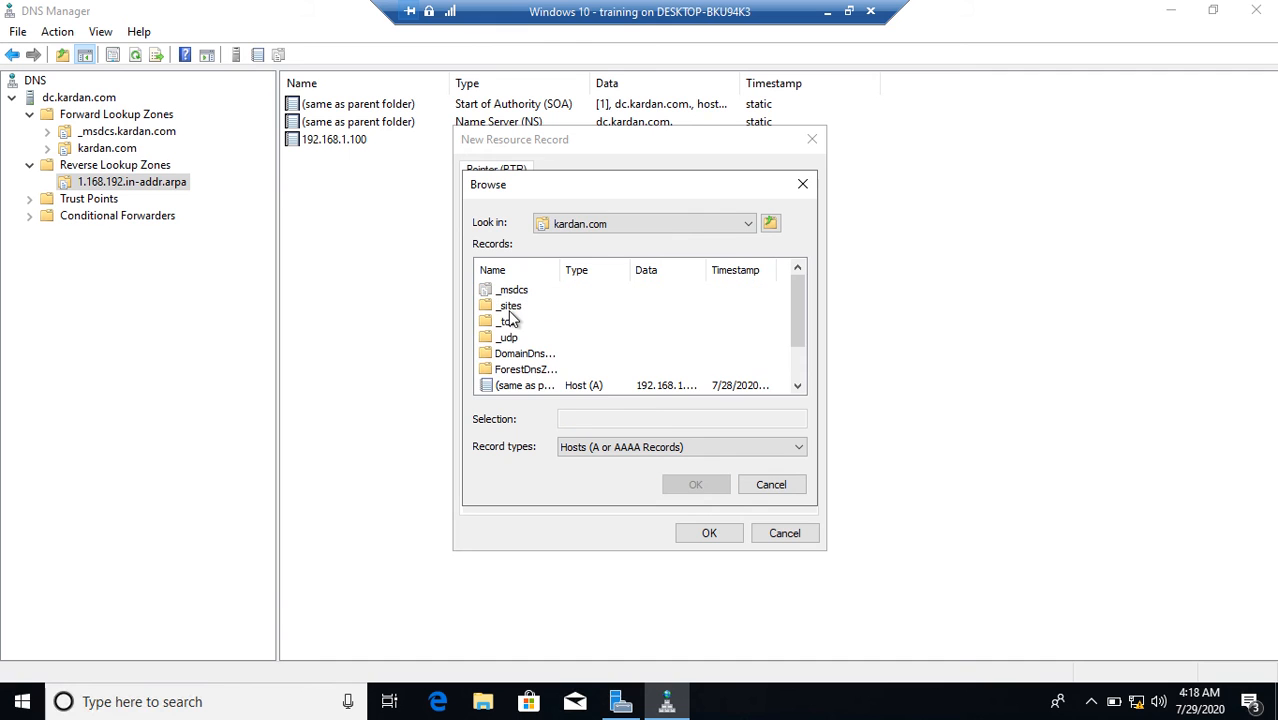
click(799, 367)
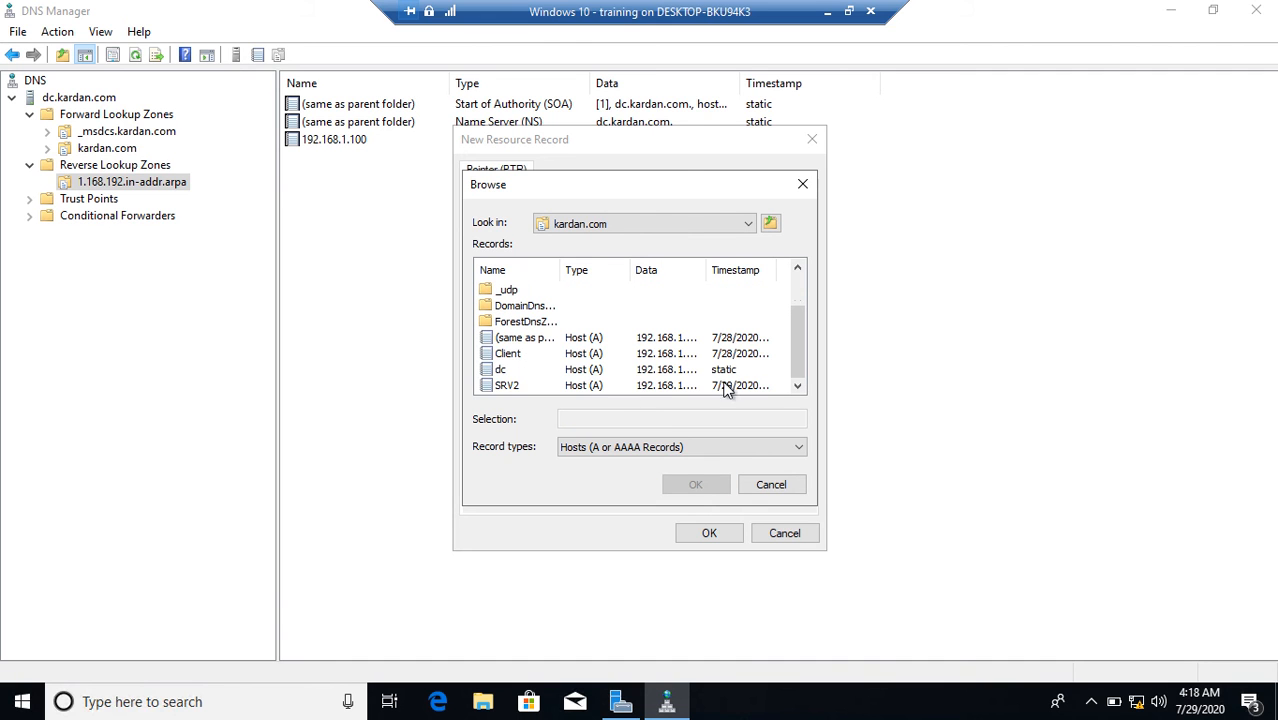
click(498, 355)
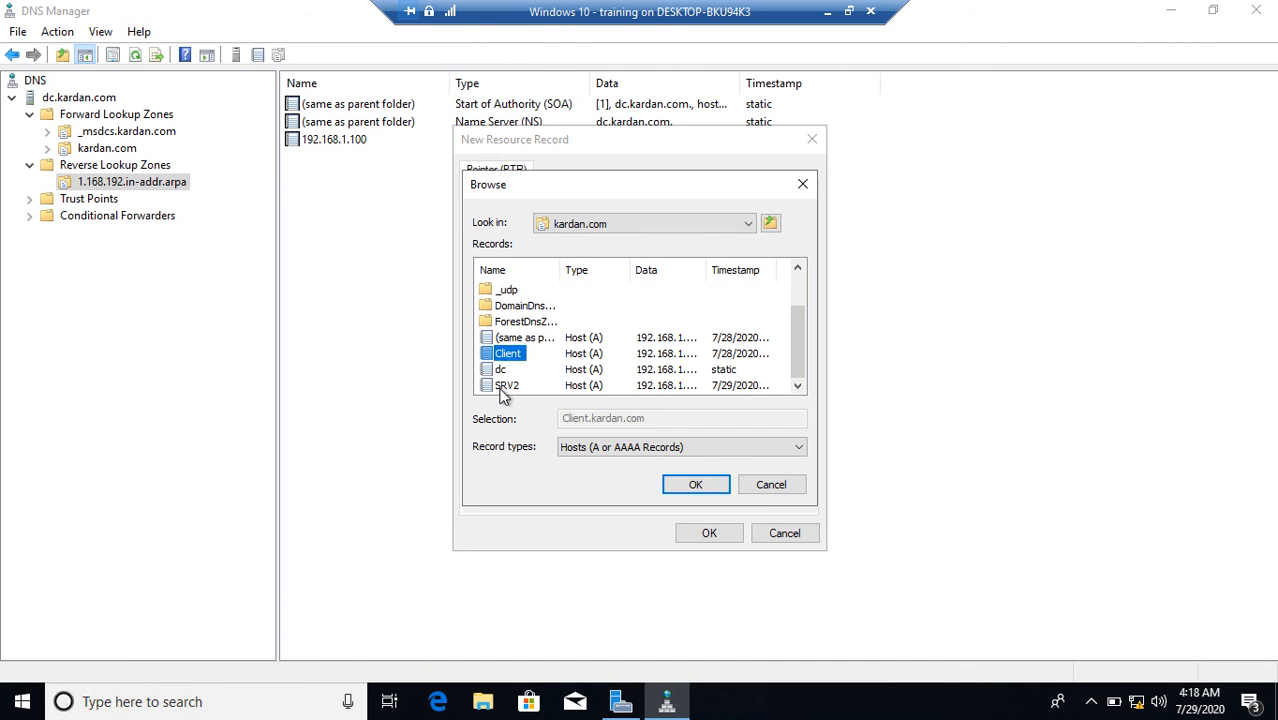
click(504, 390)
click(692, 484)
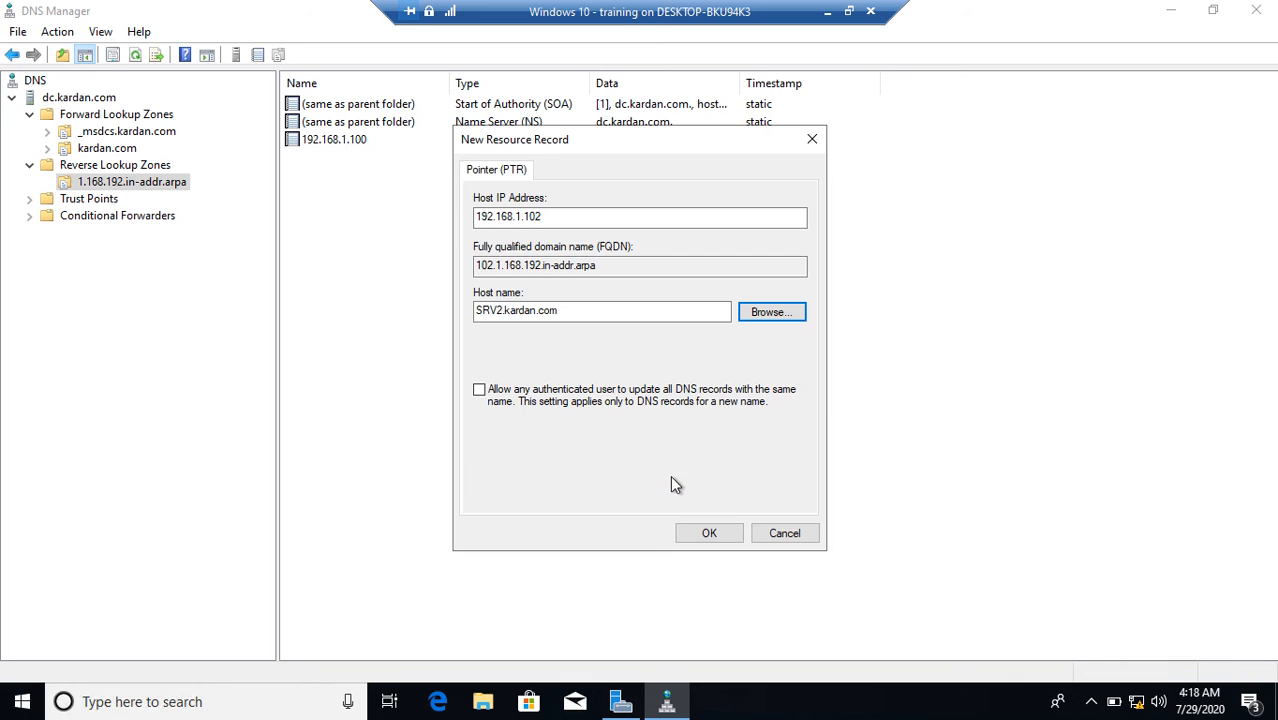
click(705, 533)
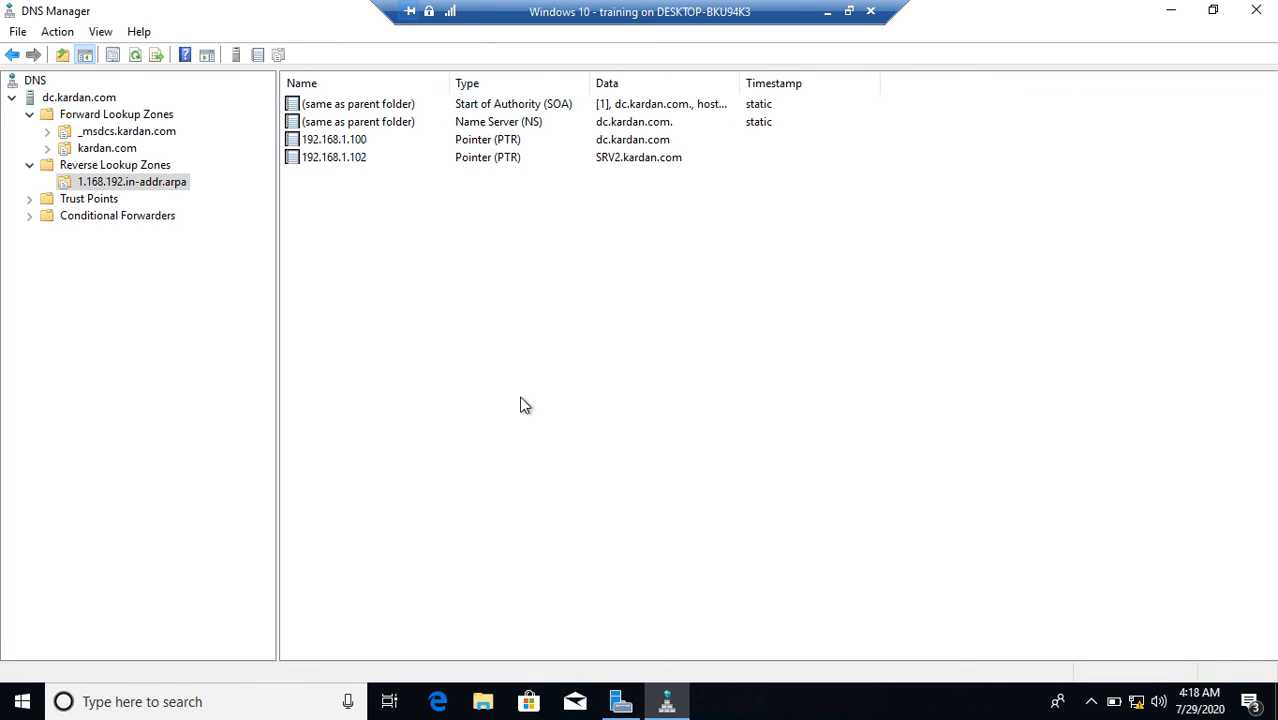
Step: Add a pointer (PTR) record for 192.168.1.120 to the reverse zone, picking the Client host record from the kardan.com forward zone
right_click(481, 341)
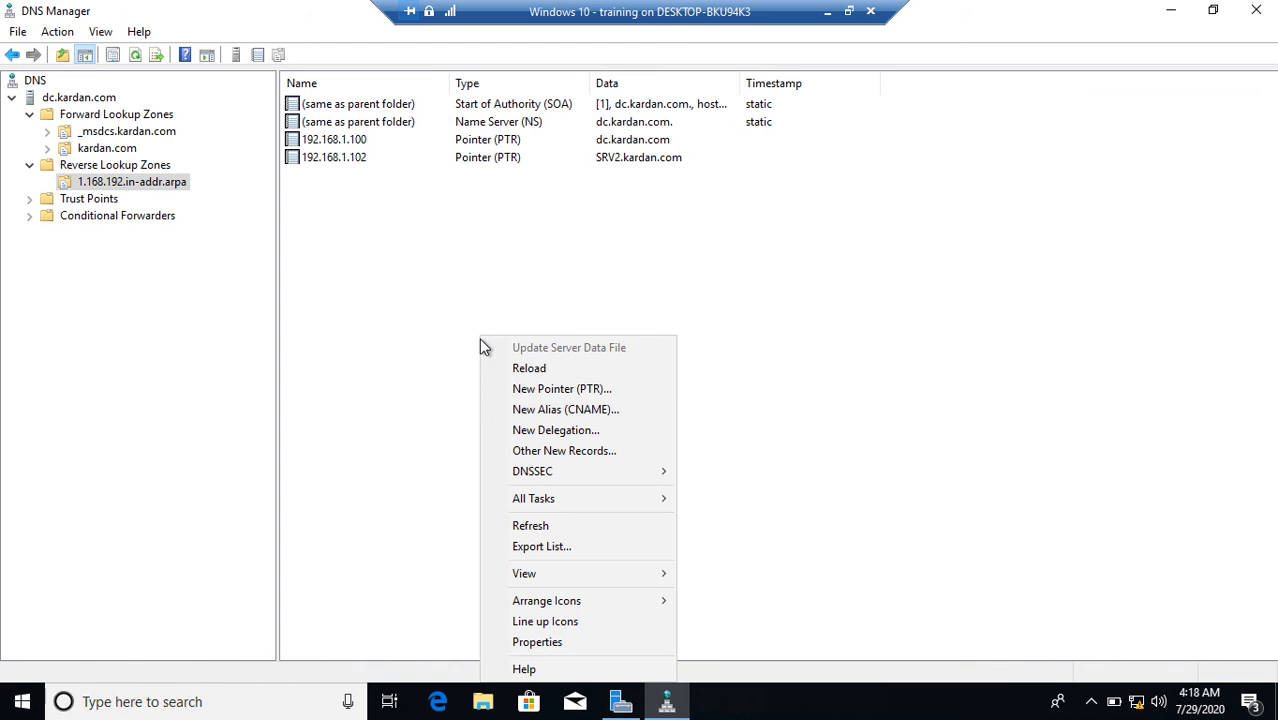
click(549, 396)
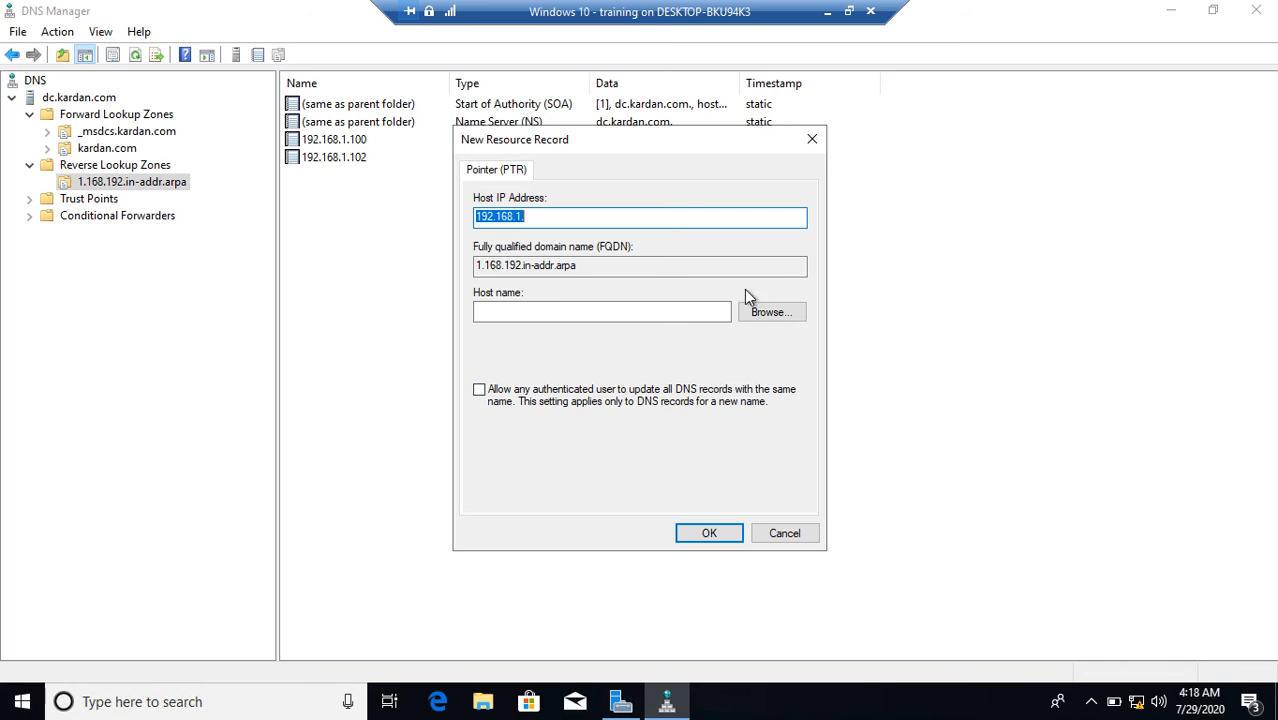
click(775, 313)
double_click(503, 292)
double_click(502, 292)
double_click(505, 307)
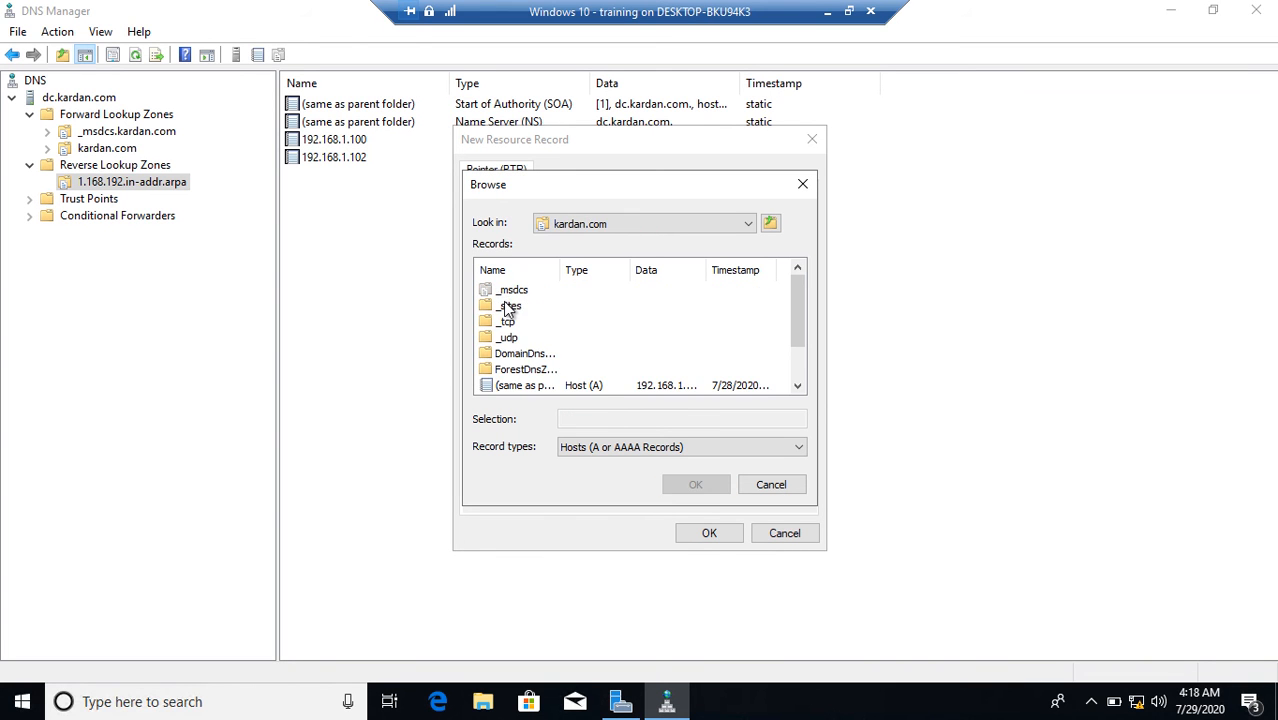
click(797, 387)
click(797, 387)
click(797, 387)
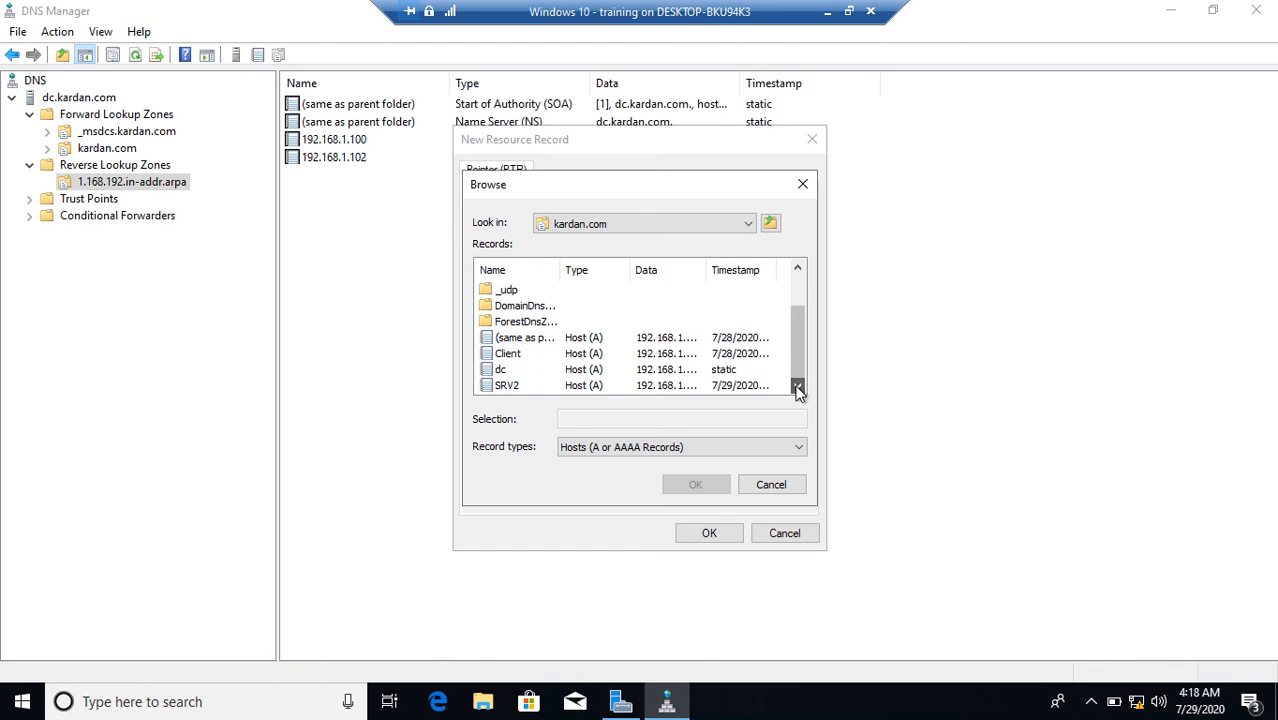
click(507, 353)
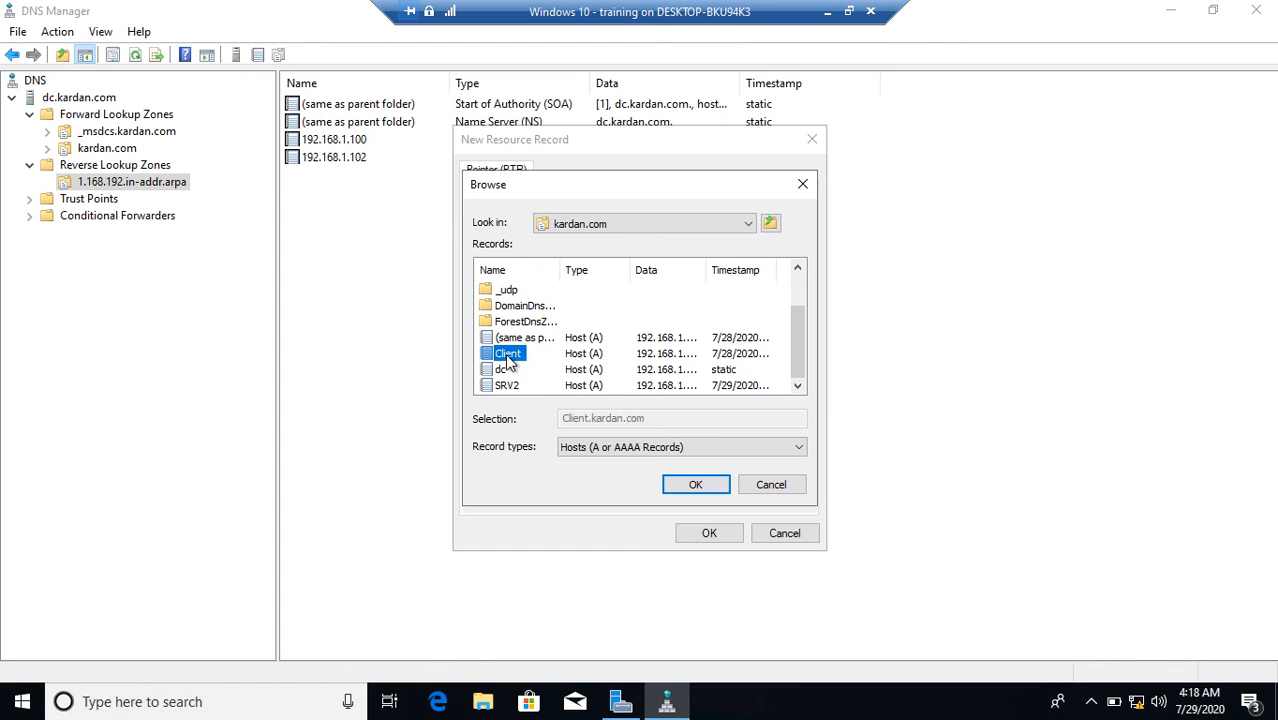
click(695, 484)
click(704, 531)
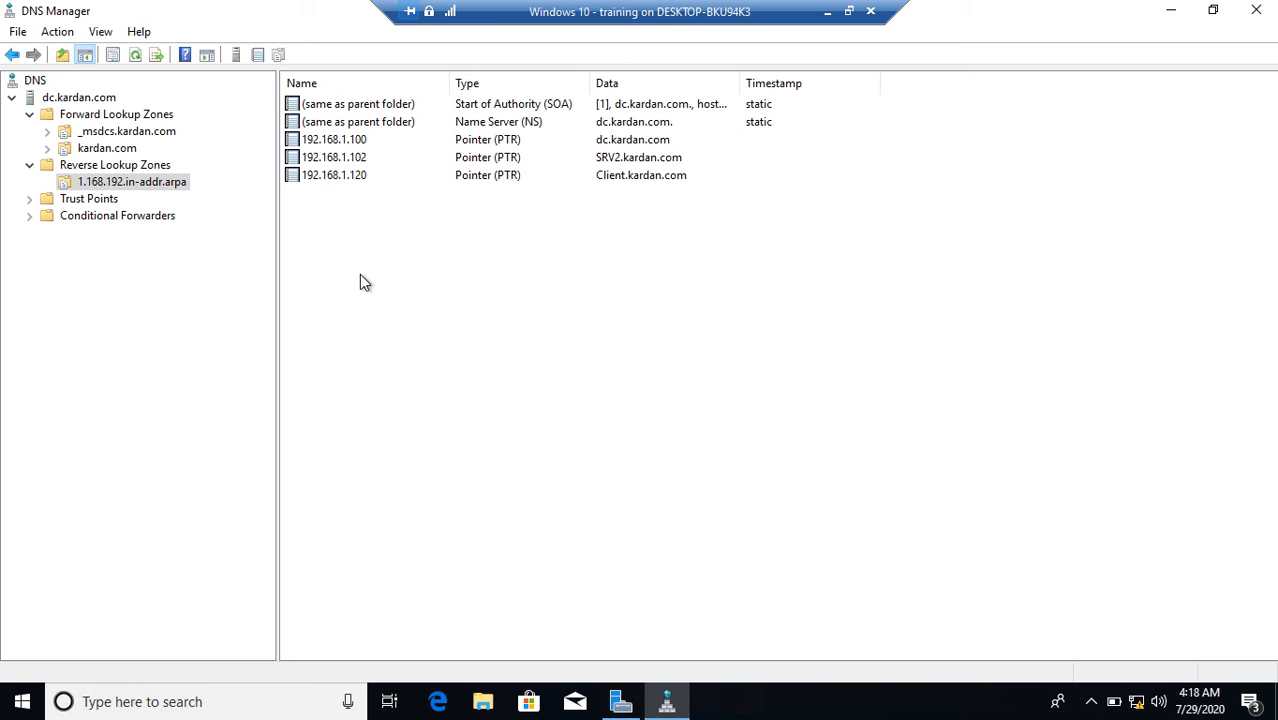
Step: Review the forward and reverse lookup zone lists, and check the role installation results for SRV2.kardan.com in Server Manager
click(86, 116)
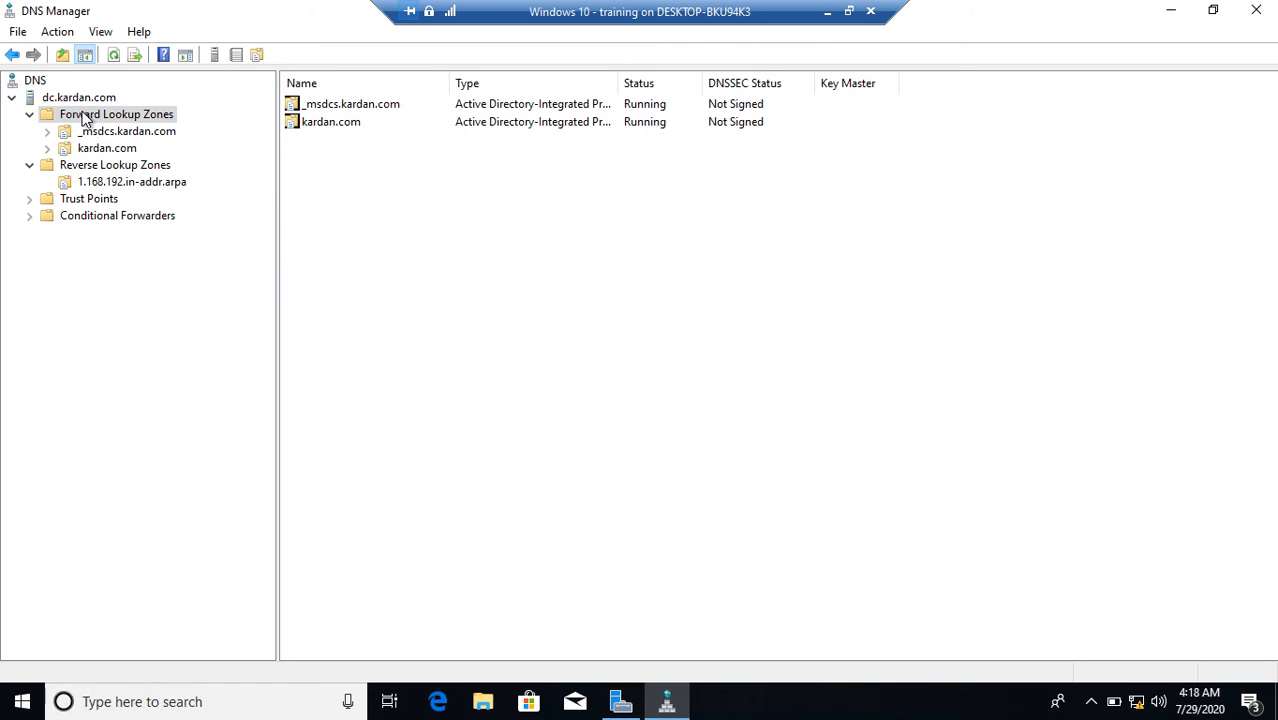
click(104, 168)
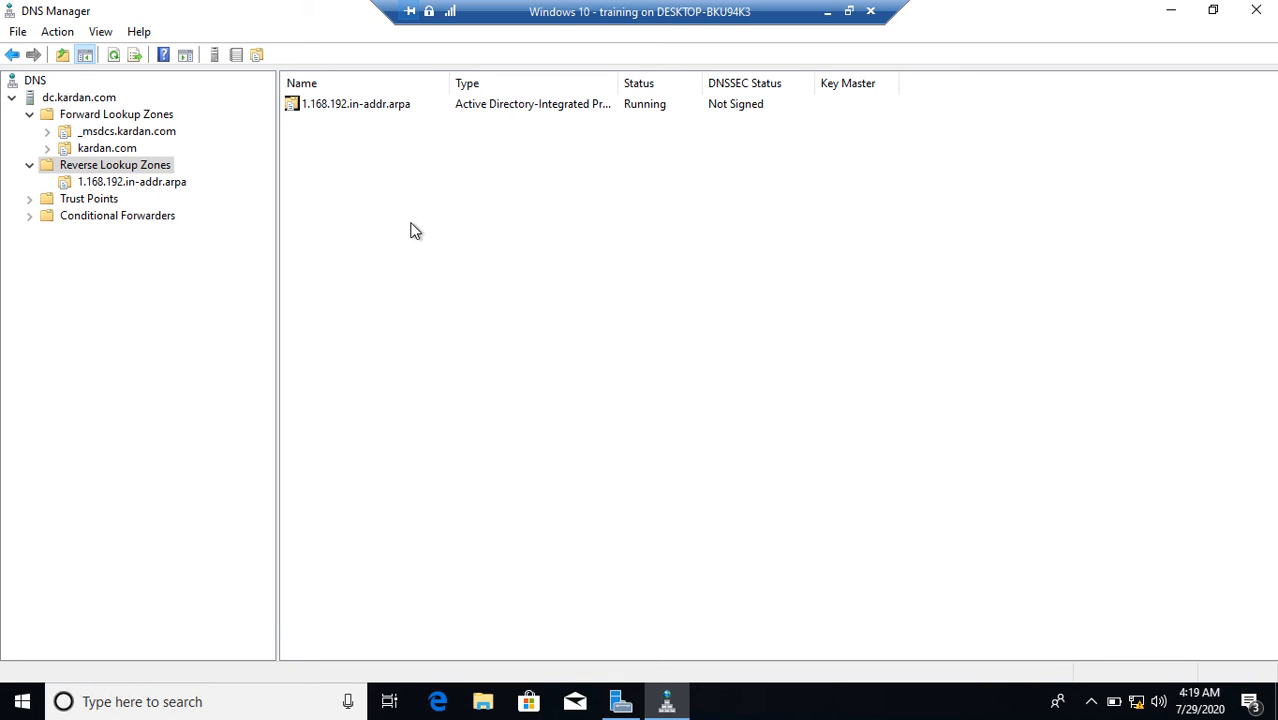
click(617, 705)
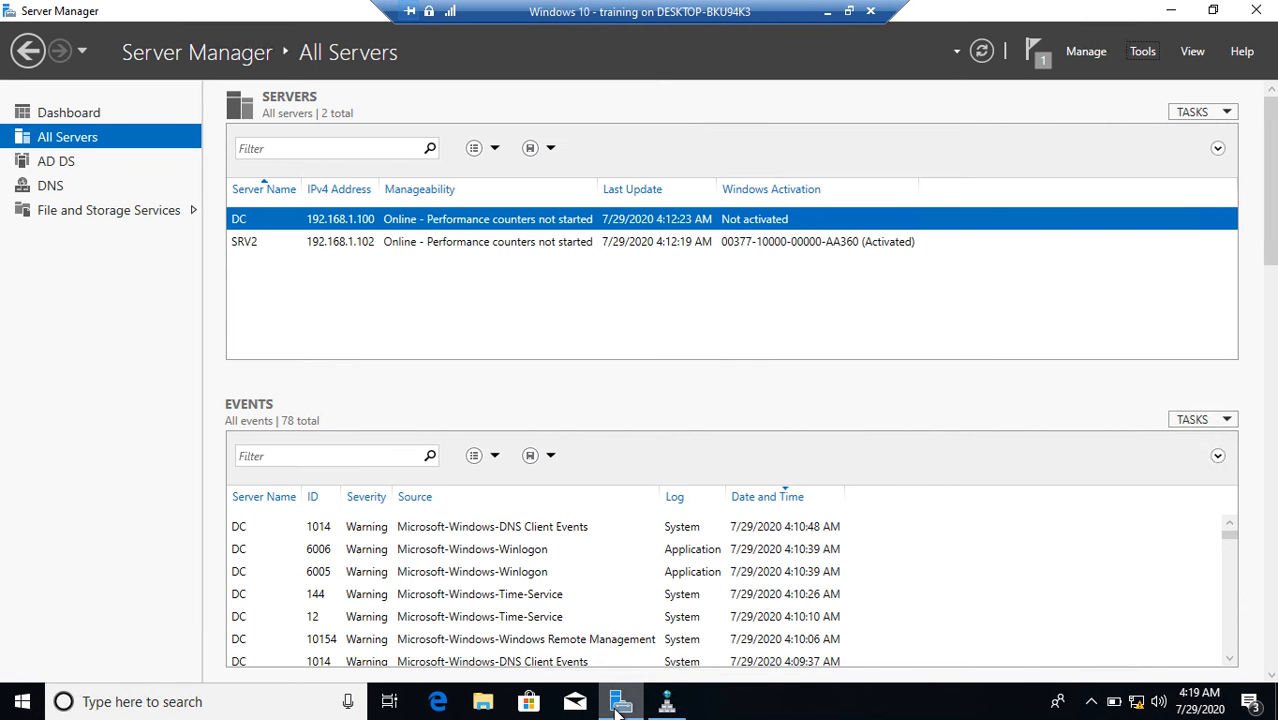
click(1030, 52)
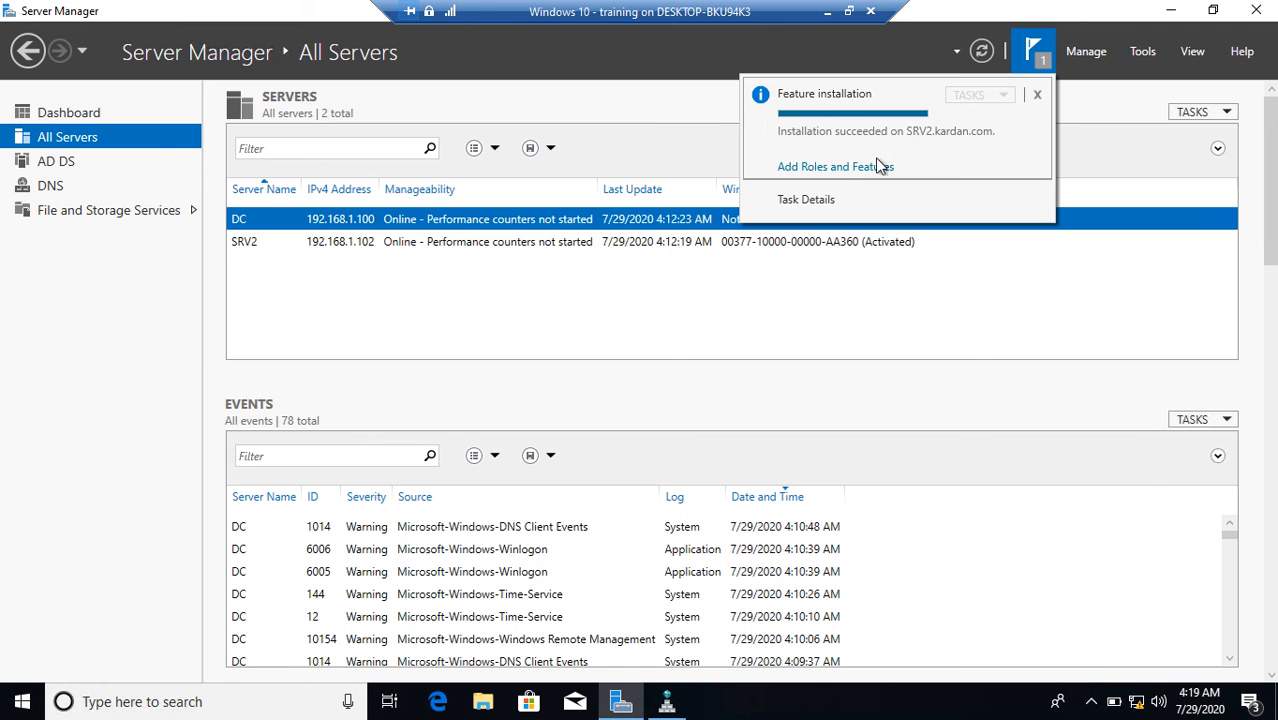
click(837, 167)
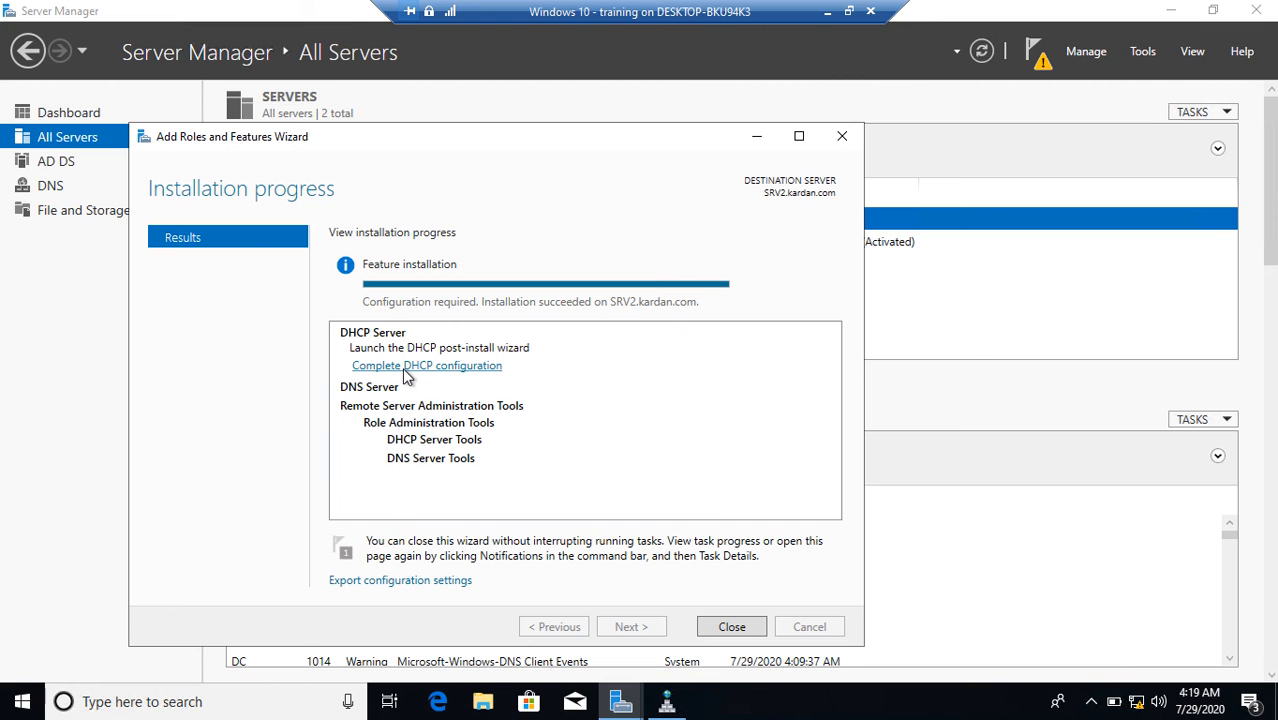
click(731, 626)
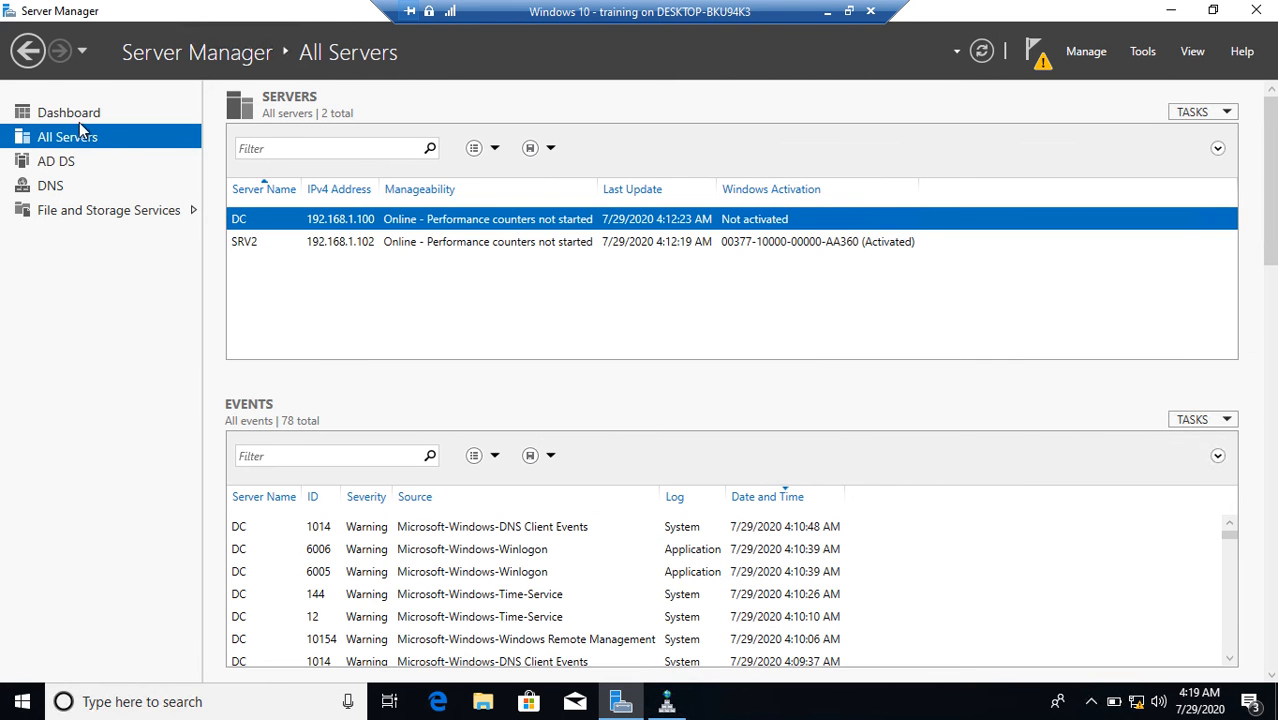
Step: Start adding roles and features from the dashboard with DC.kardan.com as the destination server
click(75, 114)
click(480, 208)
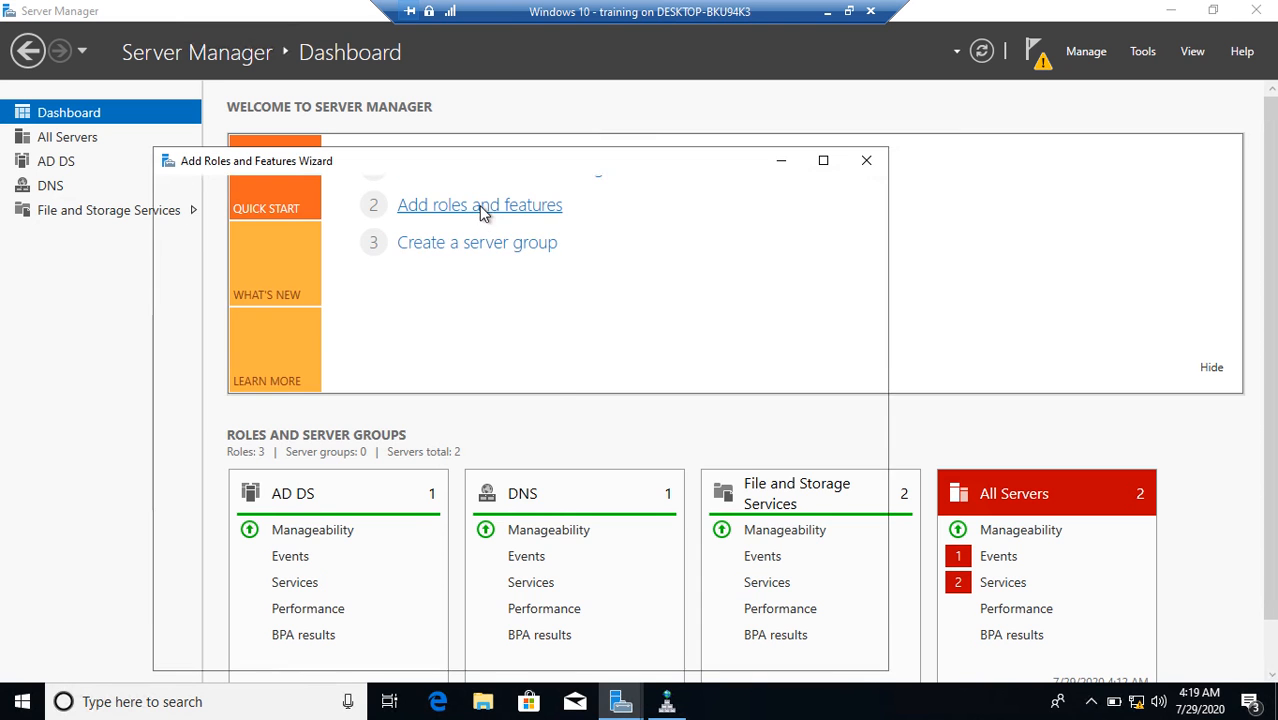
click(657, 652)
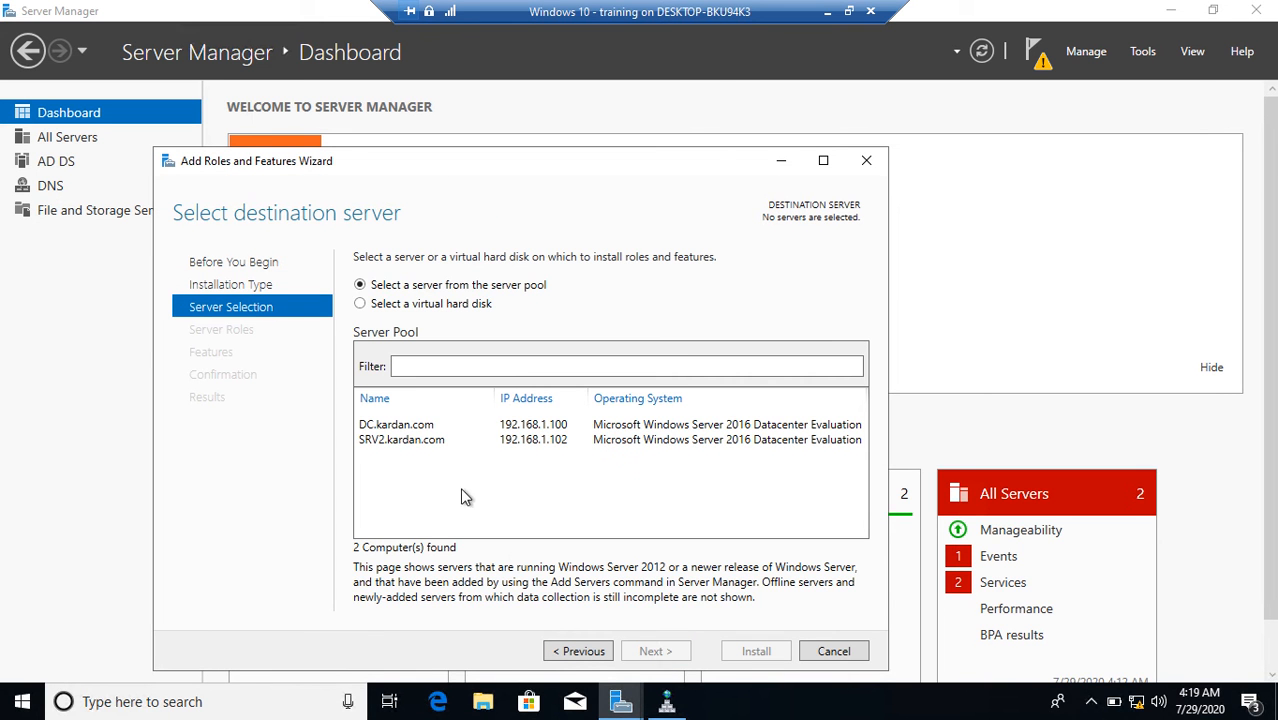
click(398, 427)
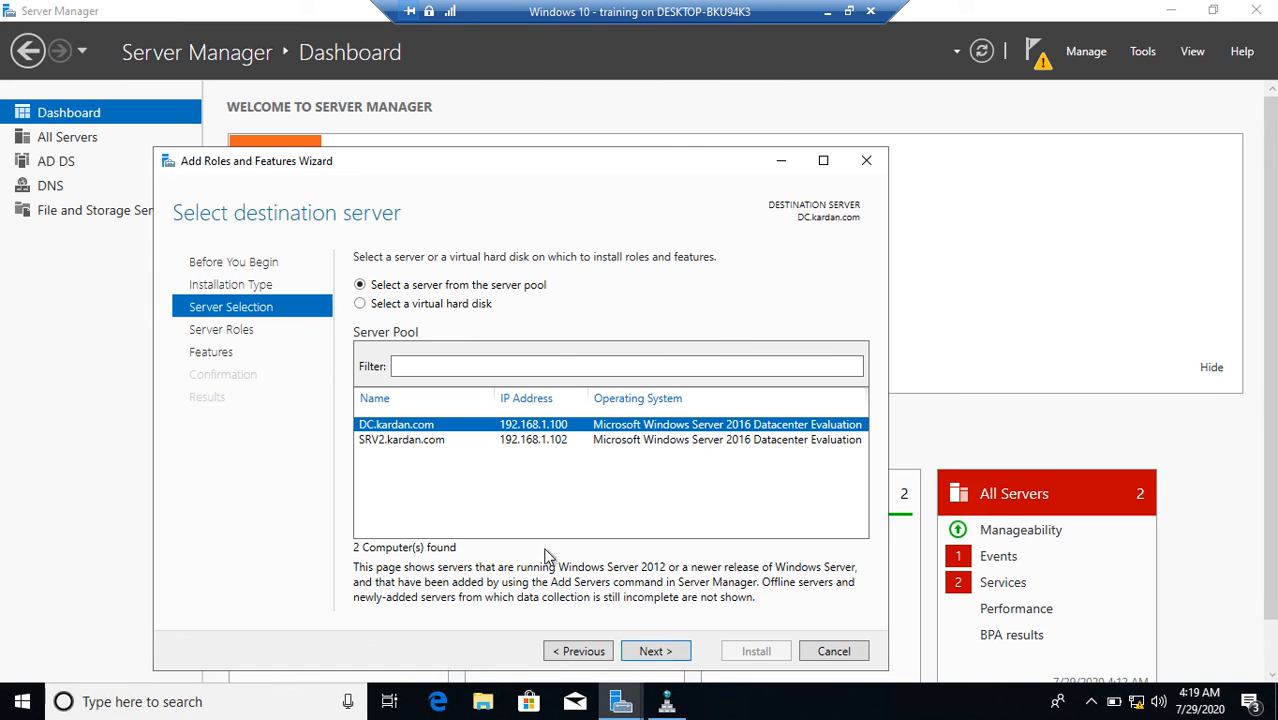
click(683, 653)
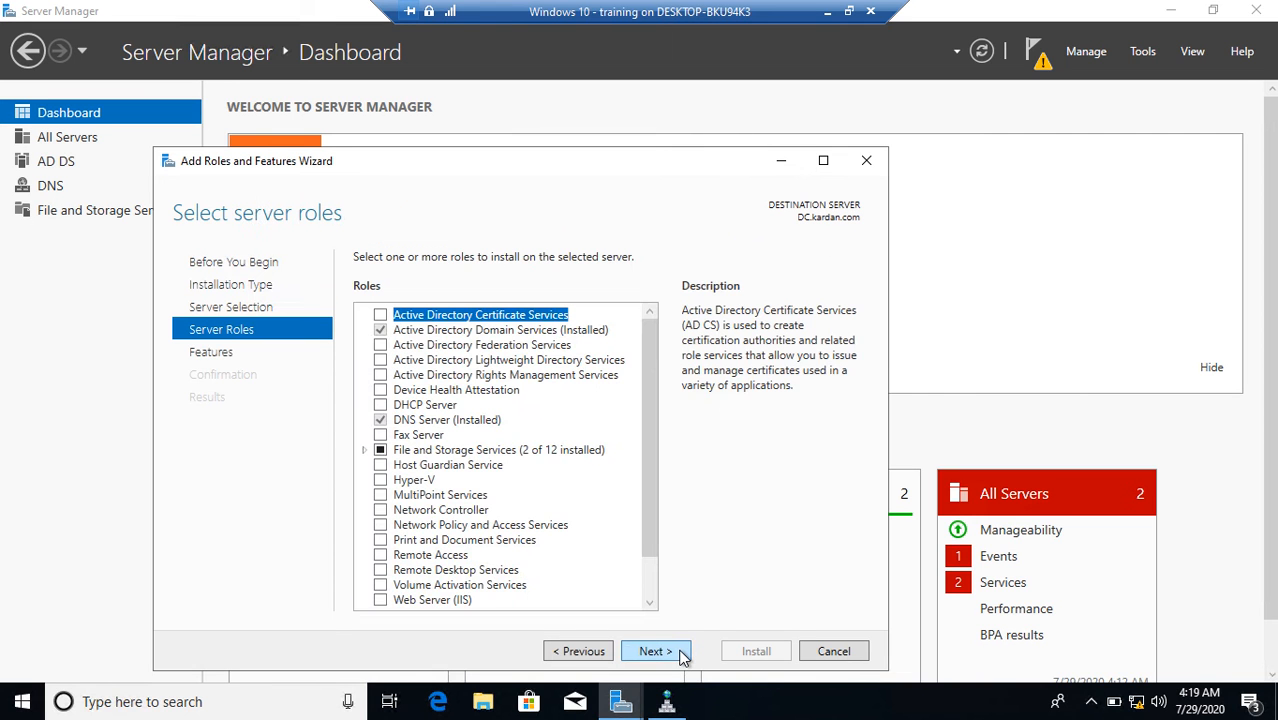
Step: Select the DHCP Server role with its management tools and install it on DC.kardan.com without extra features
click(381, 405)
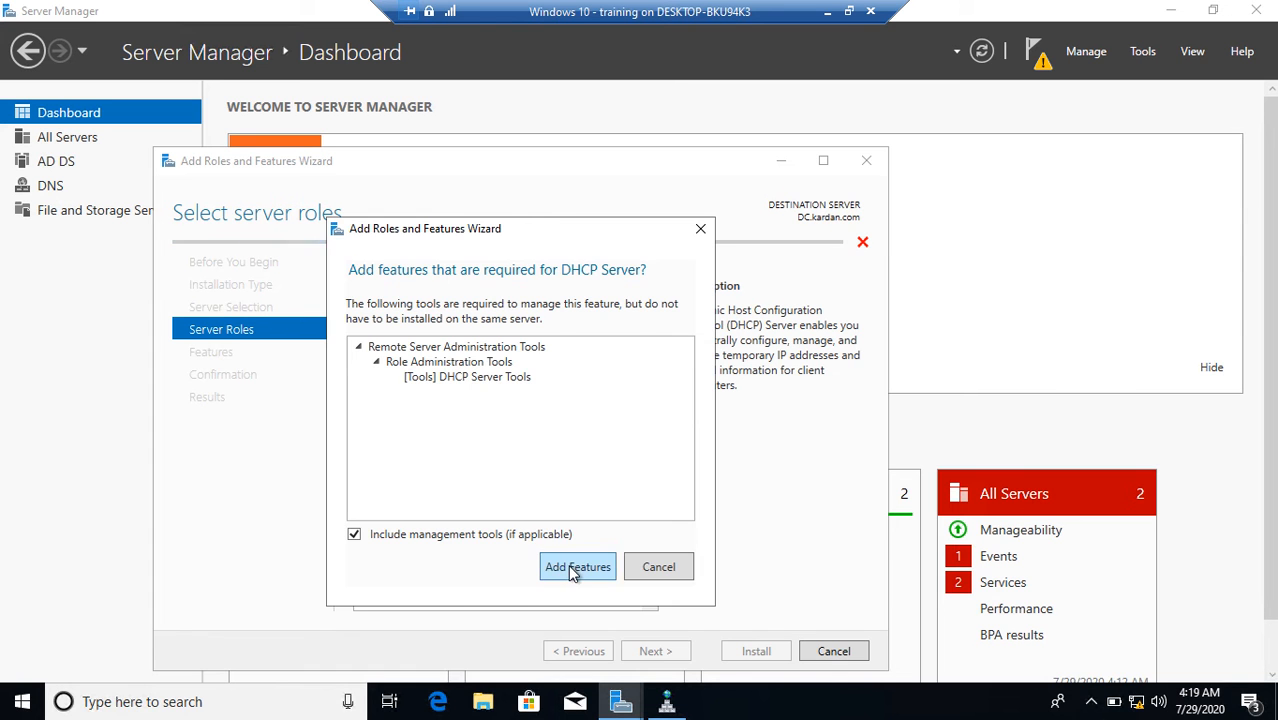
click(573, 567)
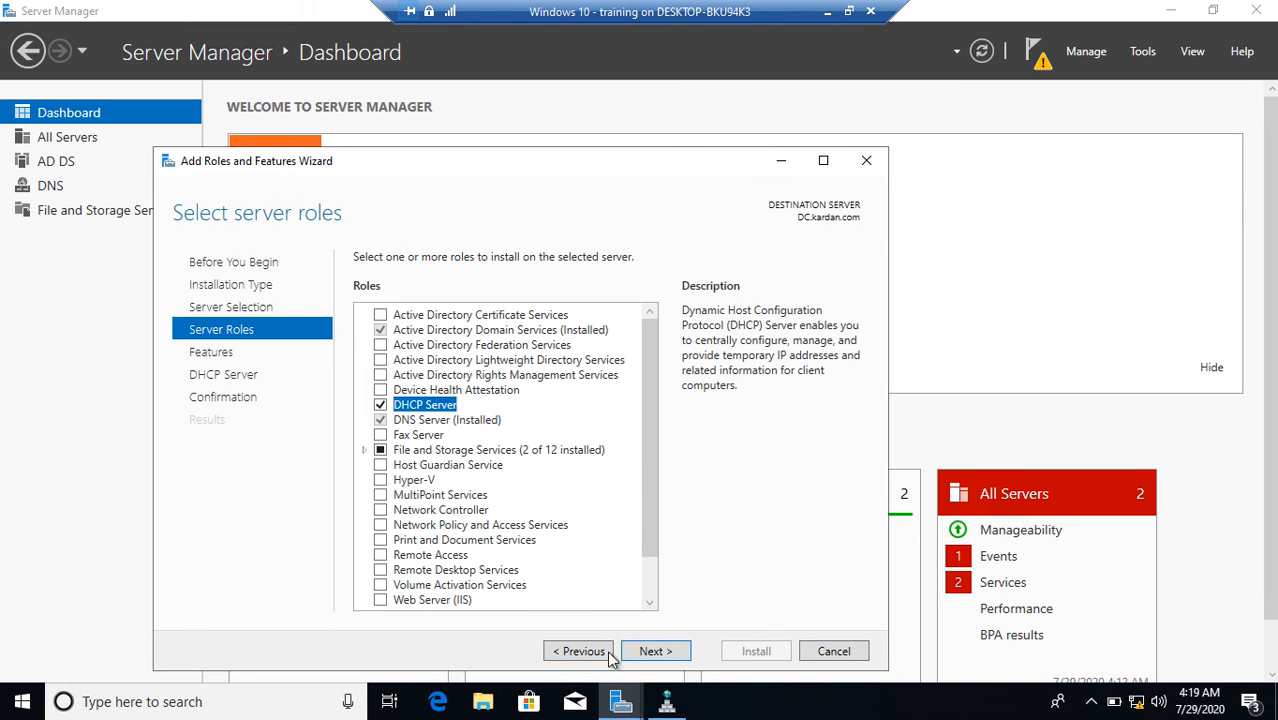
click(659, 656)
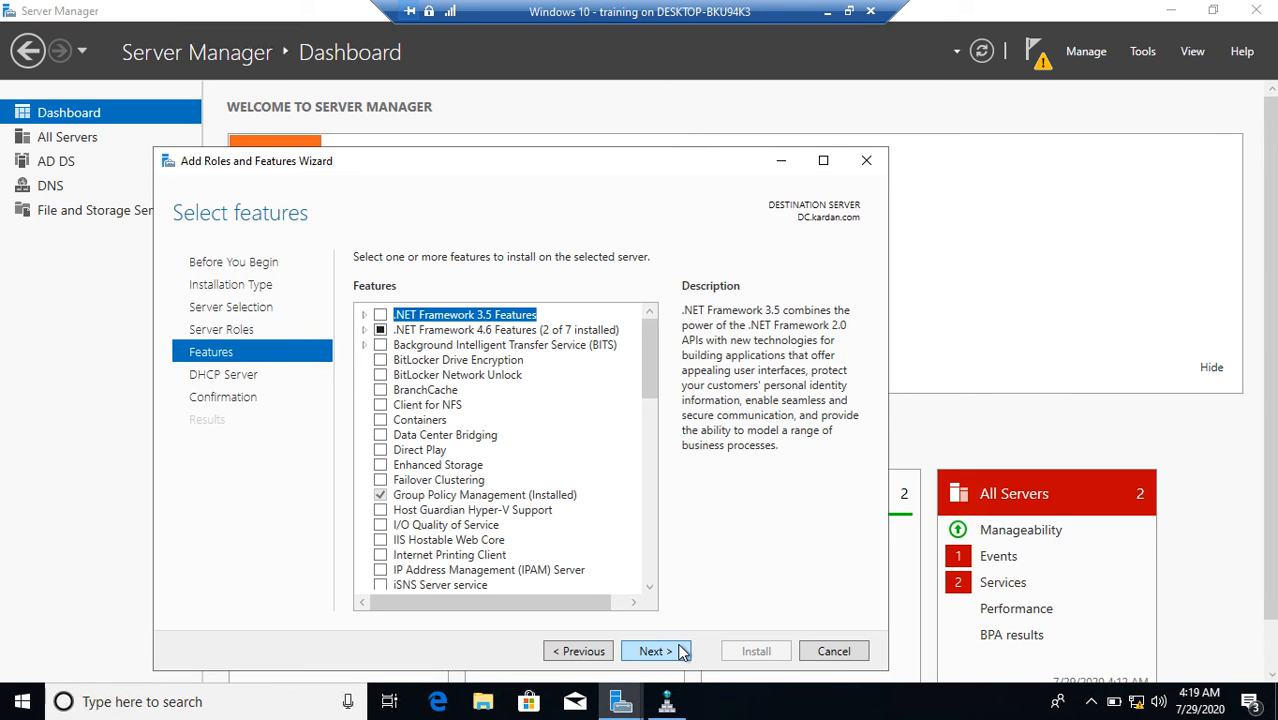
click(681, 652)
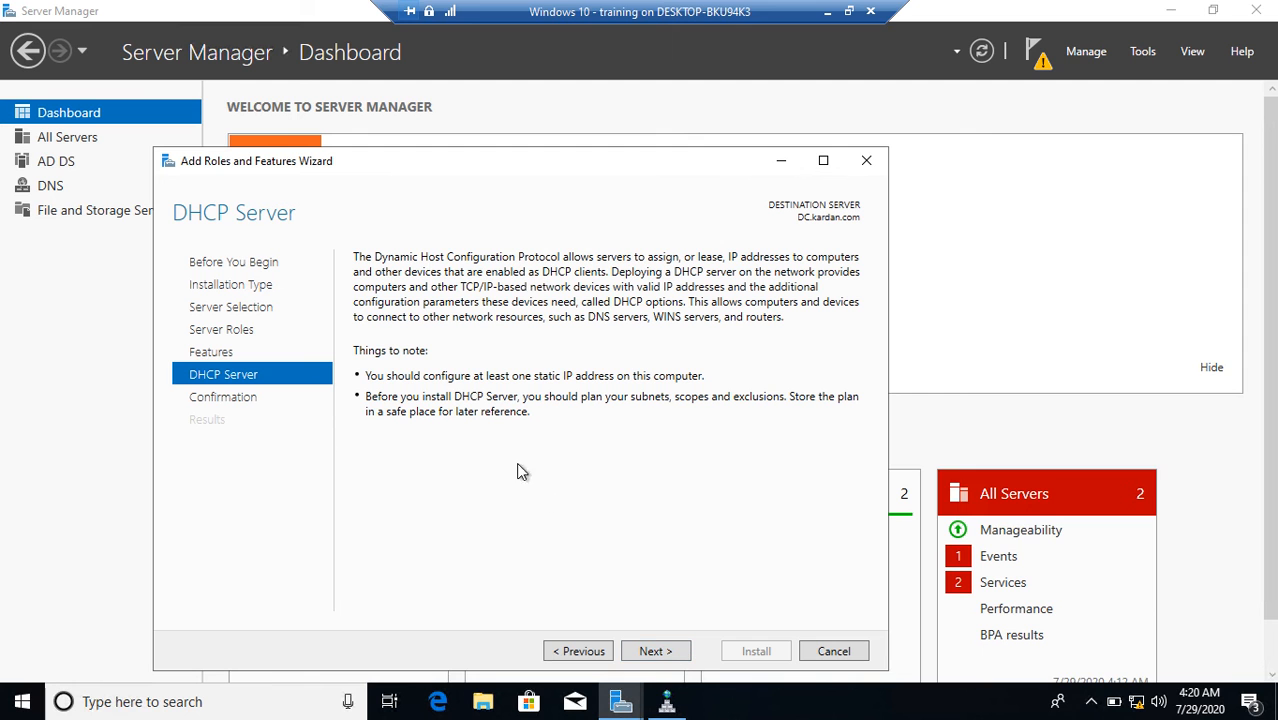
click(654, 654)
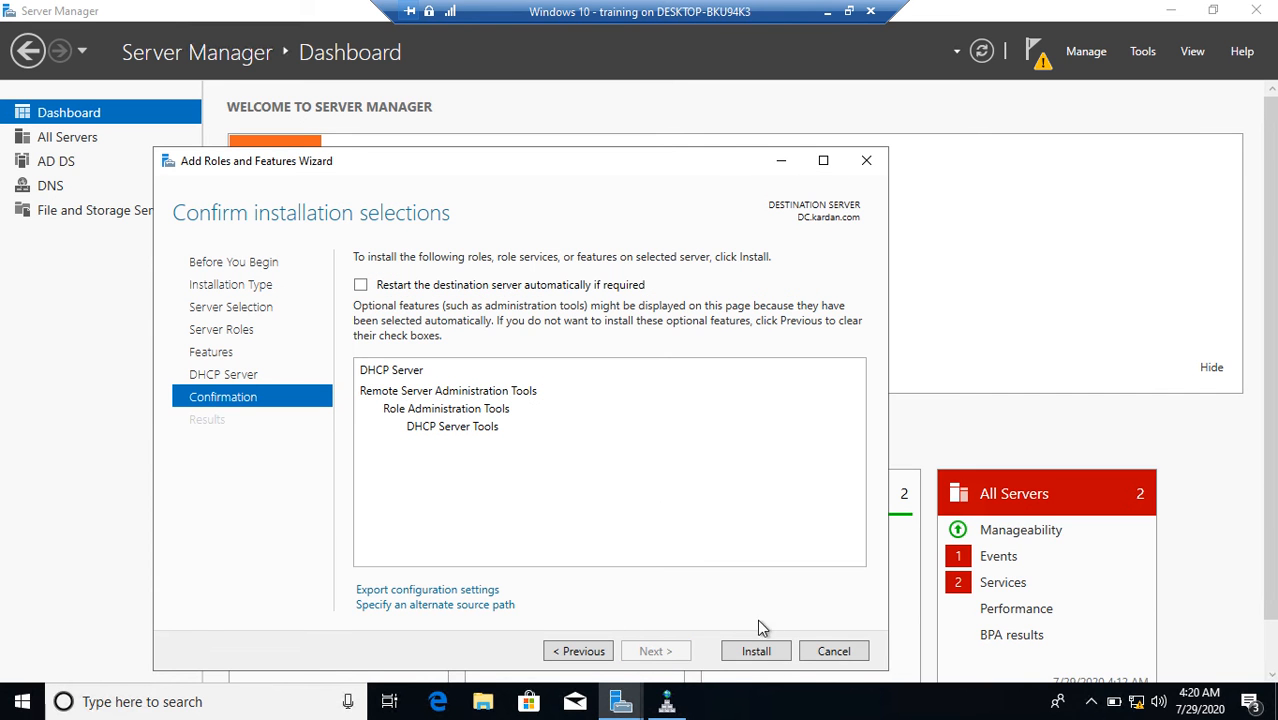
click(774, 653)
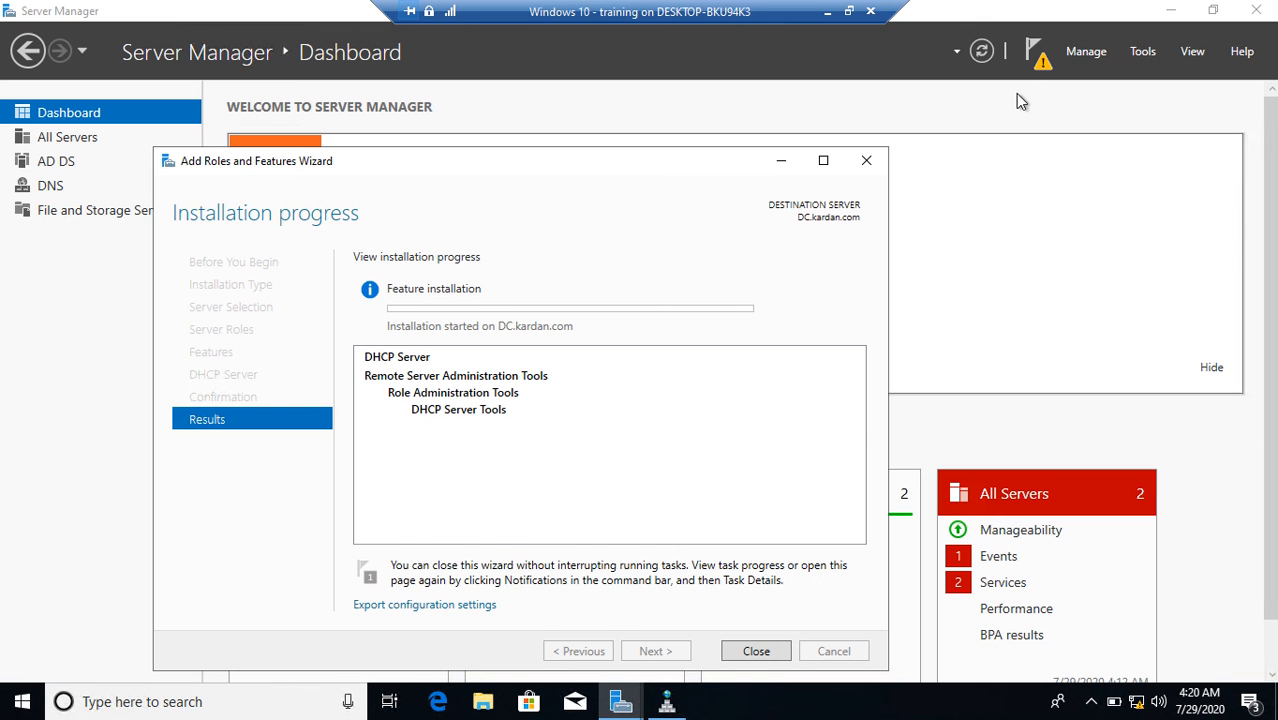
Step: Complete the DHCP post-install configuration for SRV2, authorizing the server with the KARDAN\administrator credentials, and close its installation results
click(1035, 52)
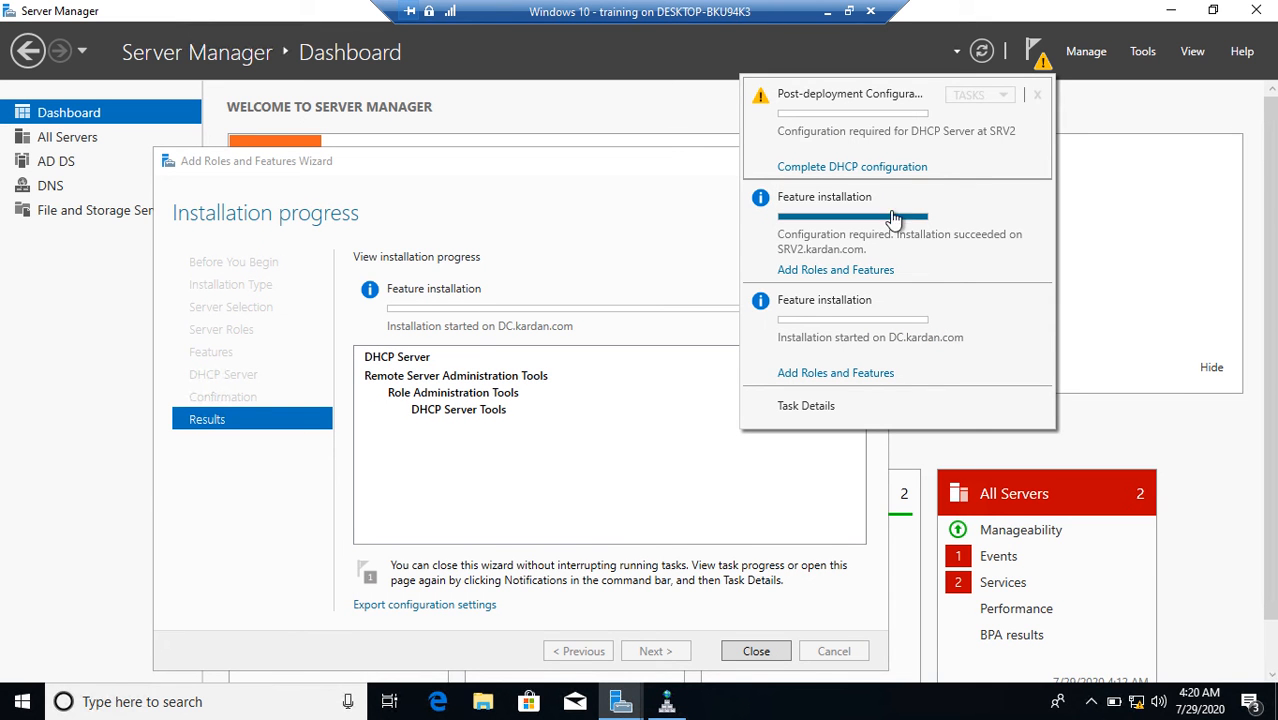
click(826, 272)
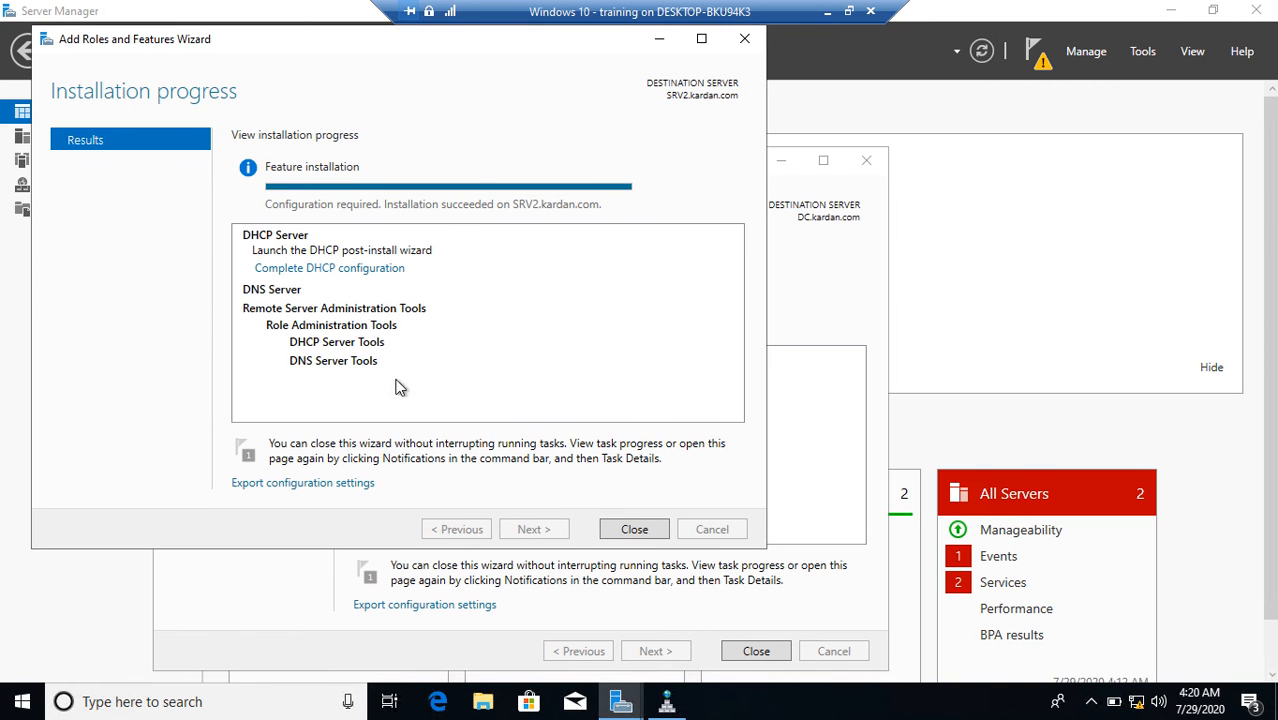
click(323, 270)
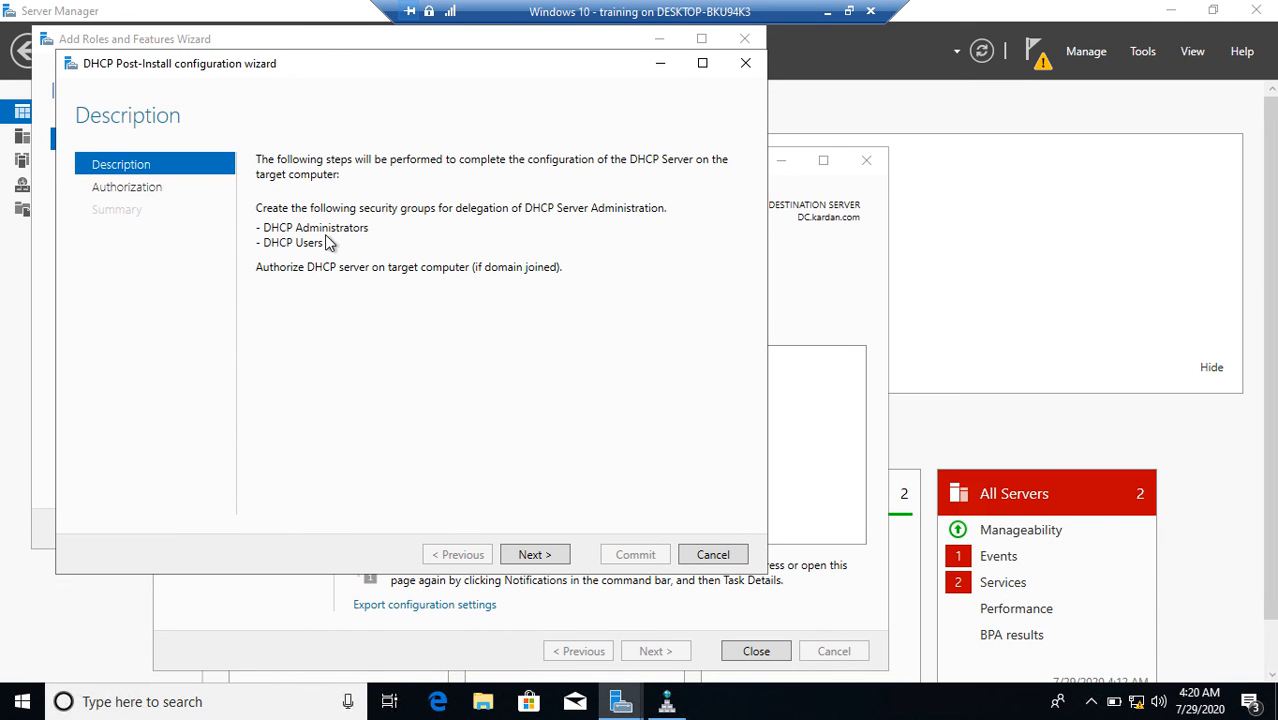
click(550, 560)
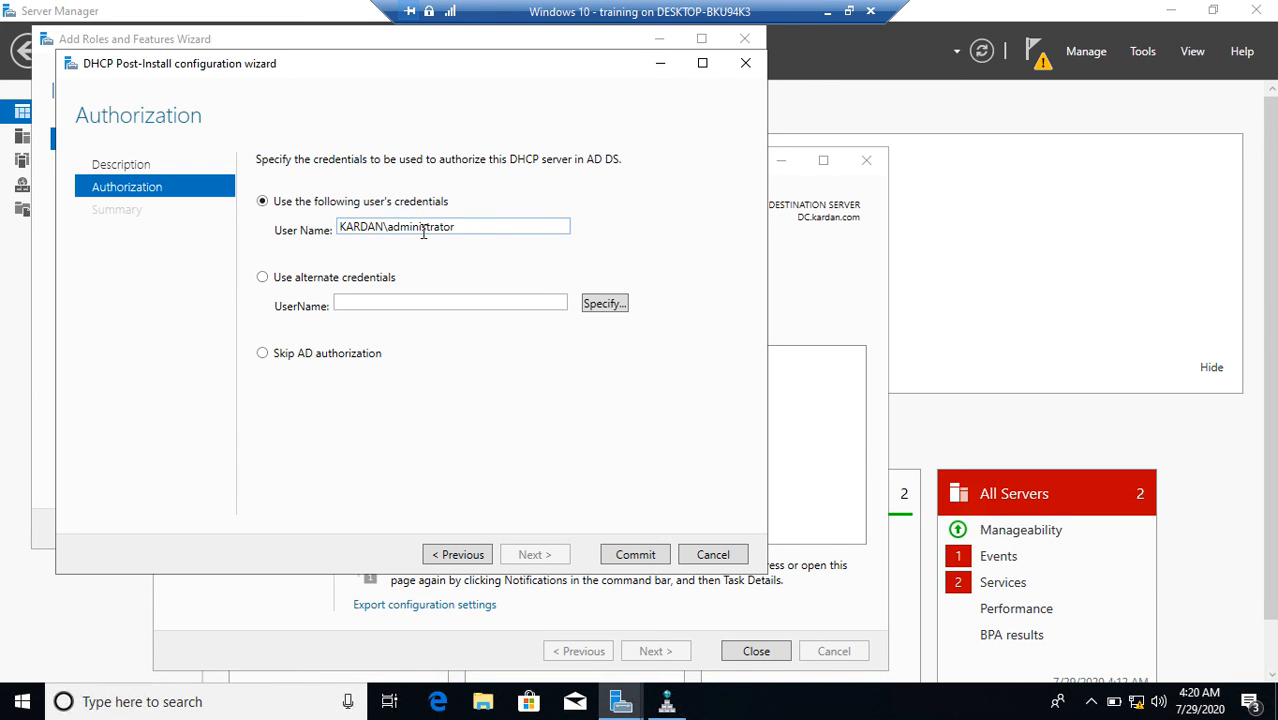
click(620, 556)
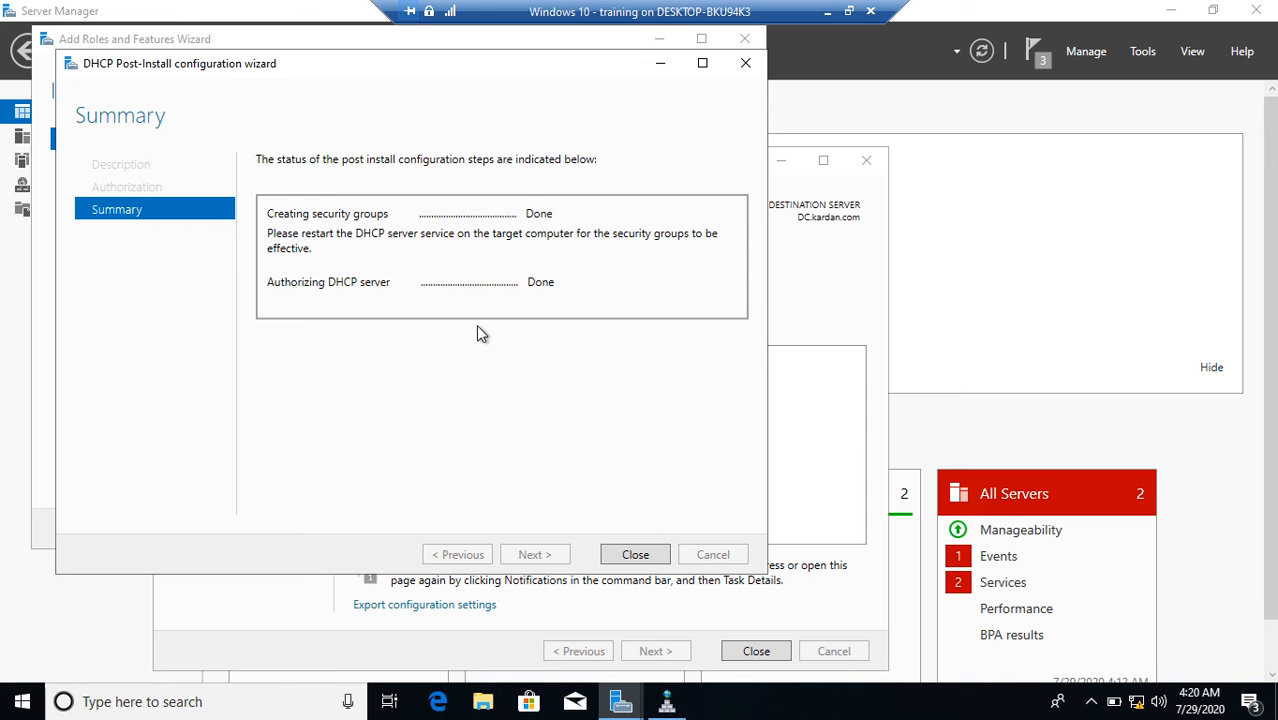
click(633, 551)
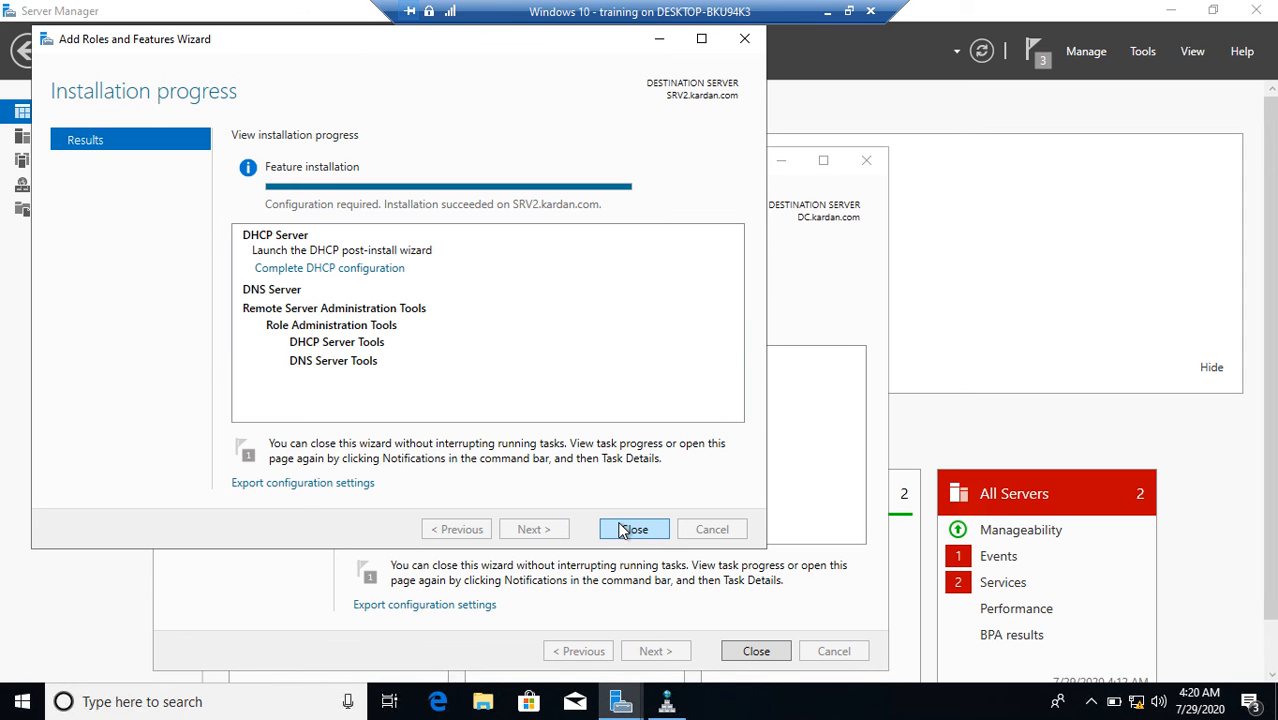
click(633, 529)
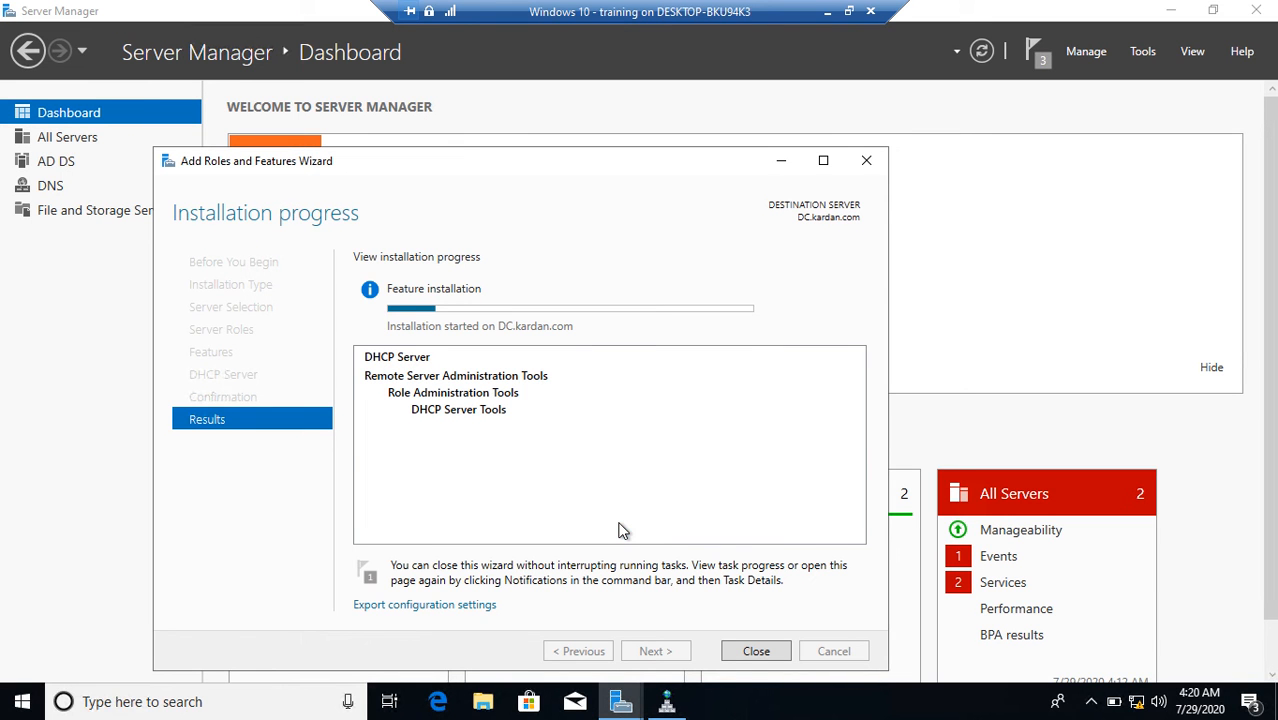
Step: Close the DC.kardan.com installation progress wizard and switch to DNS Manager
drag(531, 163, 598, 110)
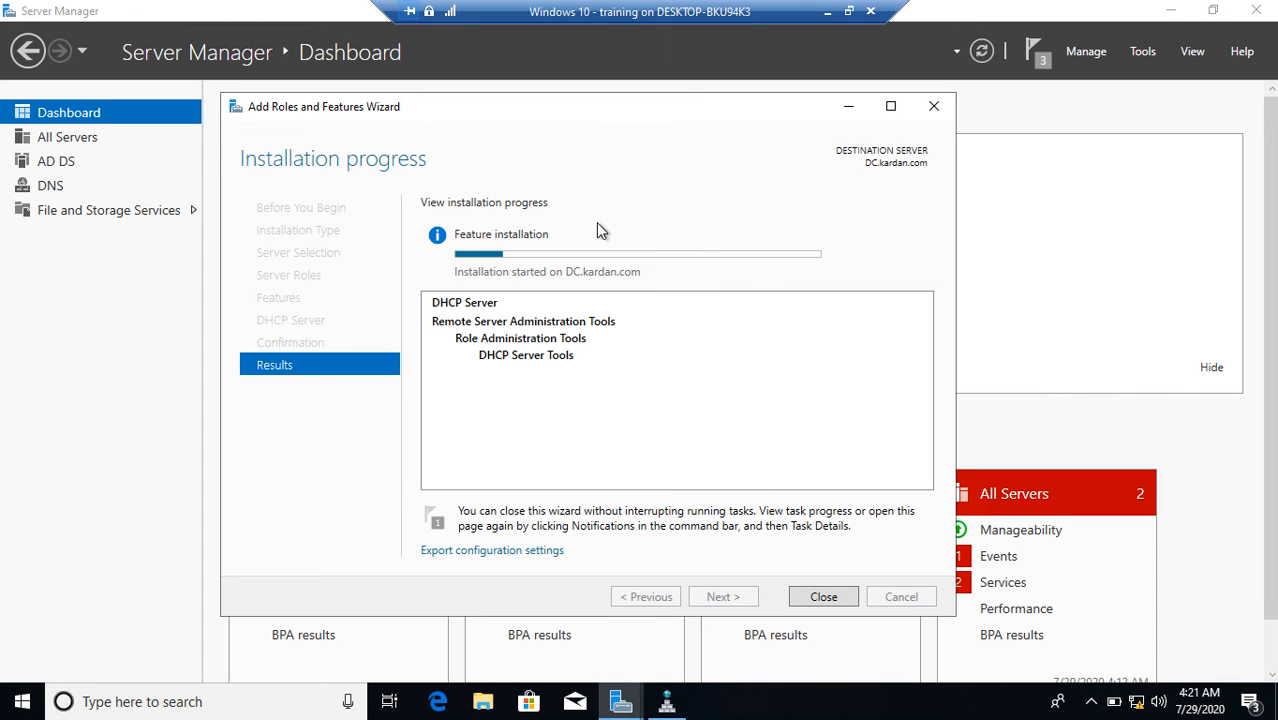
click(812, 595)
click(138, 288)
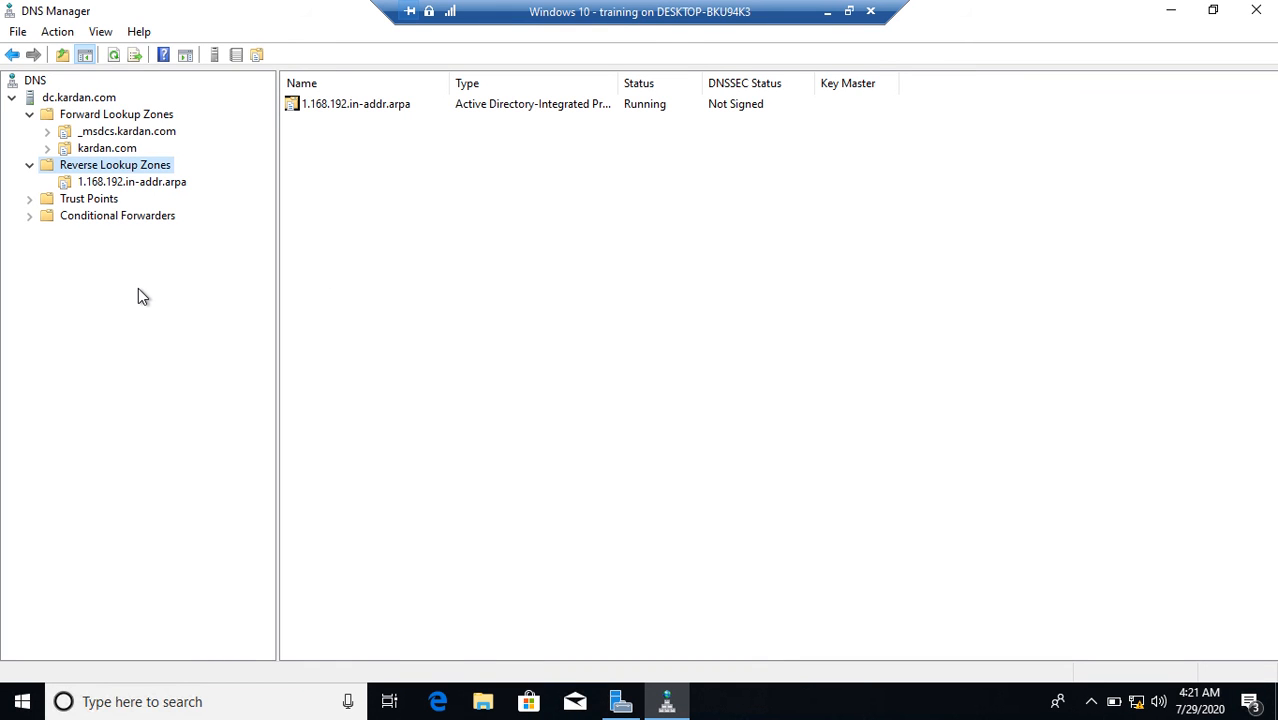
Step: Connect the DNS console to the DNS server on srv2.kardan.com
click(30, 80)
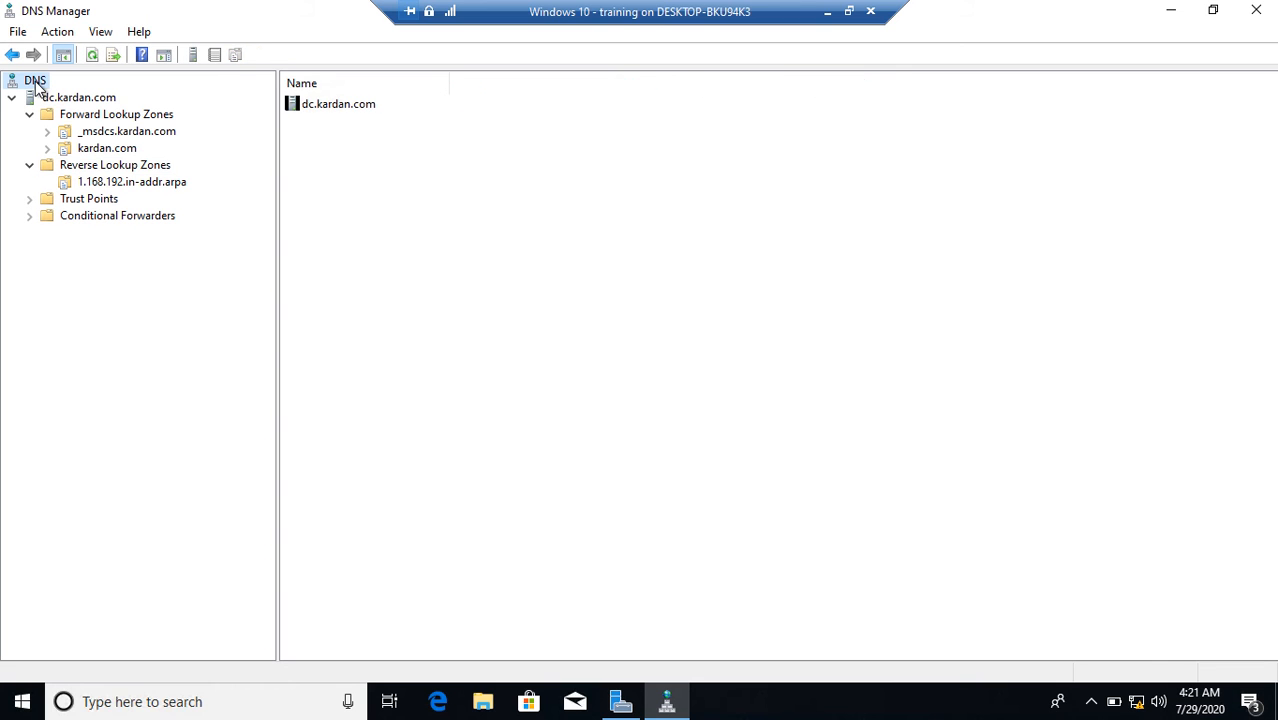
click(83, 98)
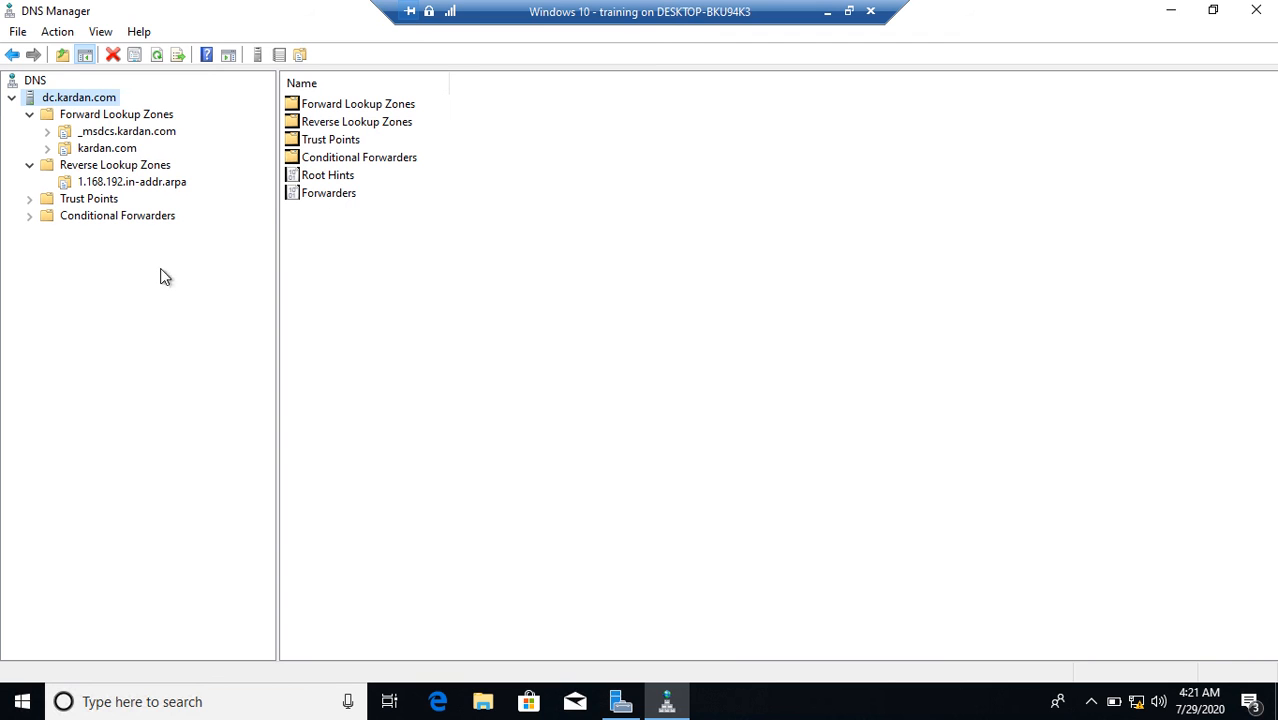
click(33, 82)
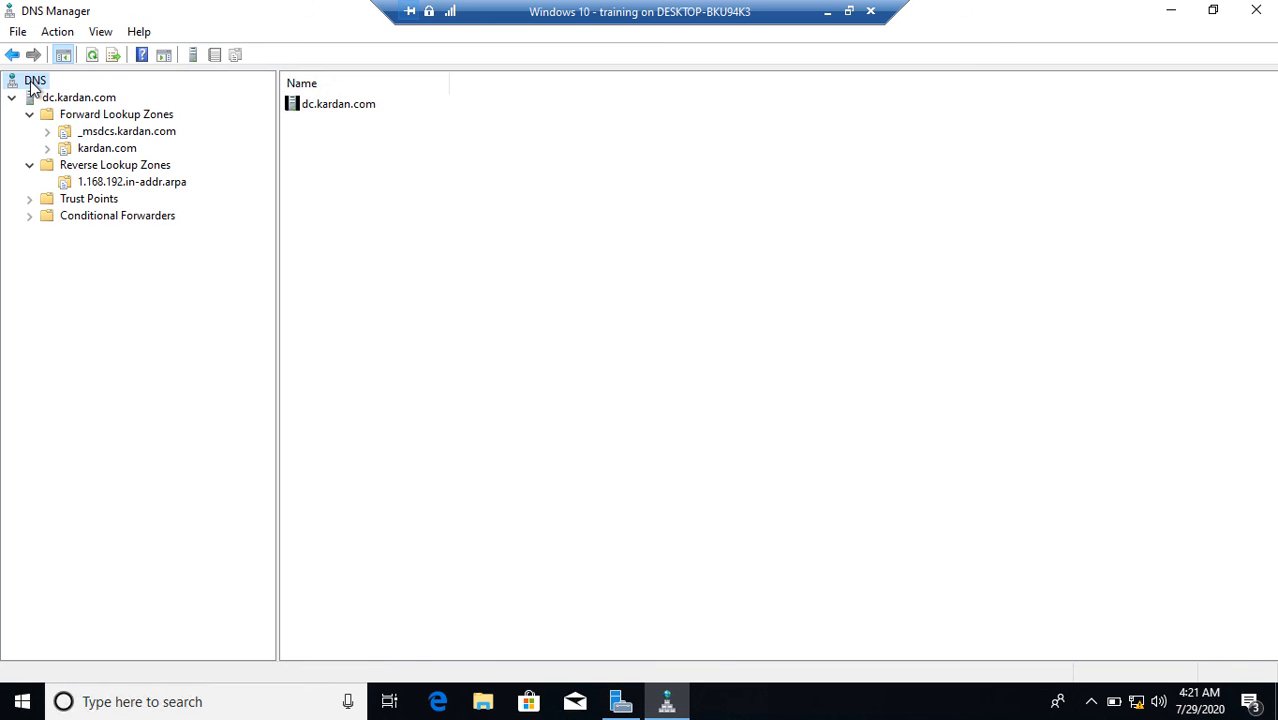
right_click(32, 84)
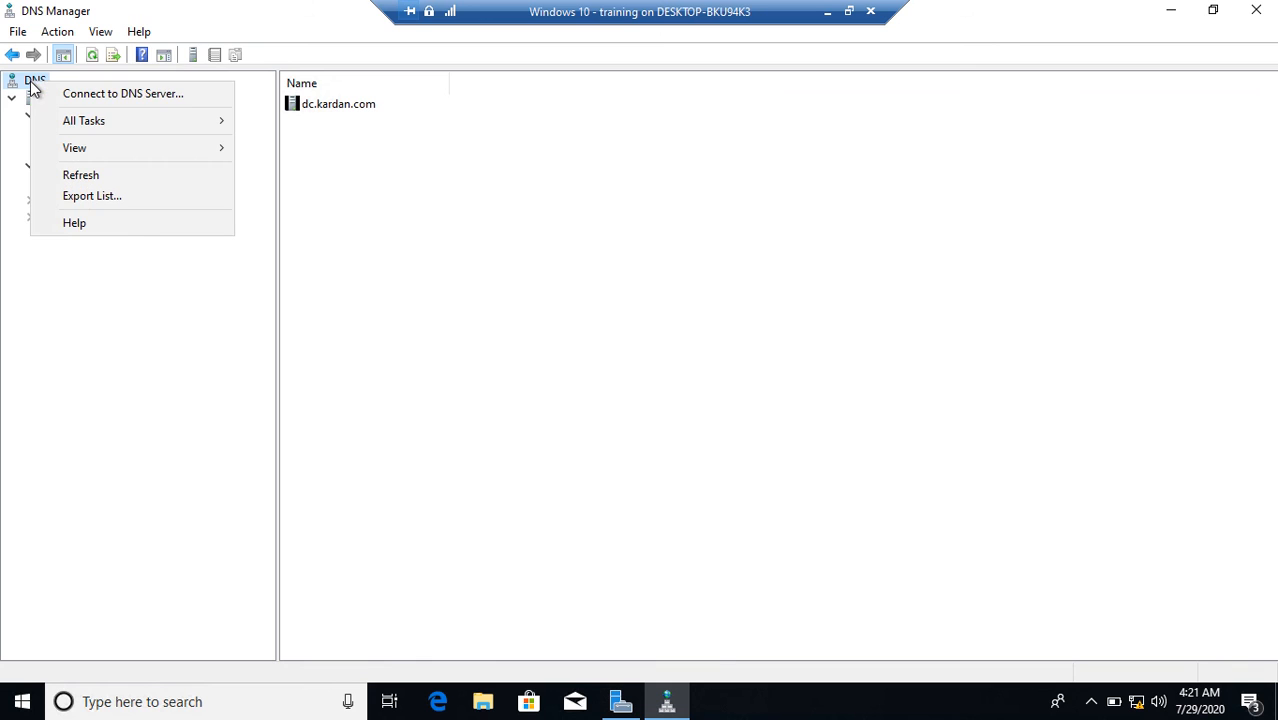
click(131, 96)
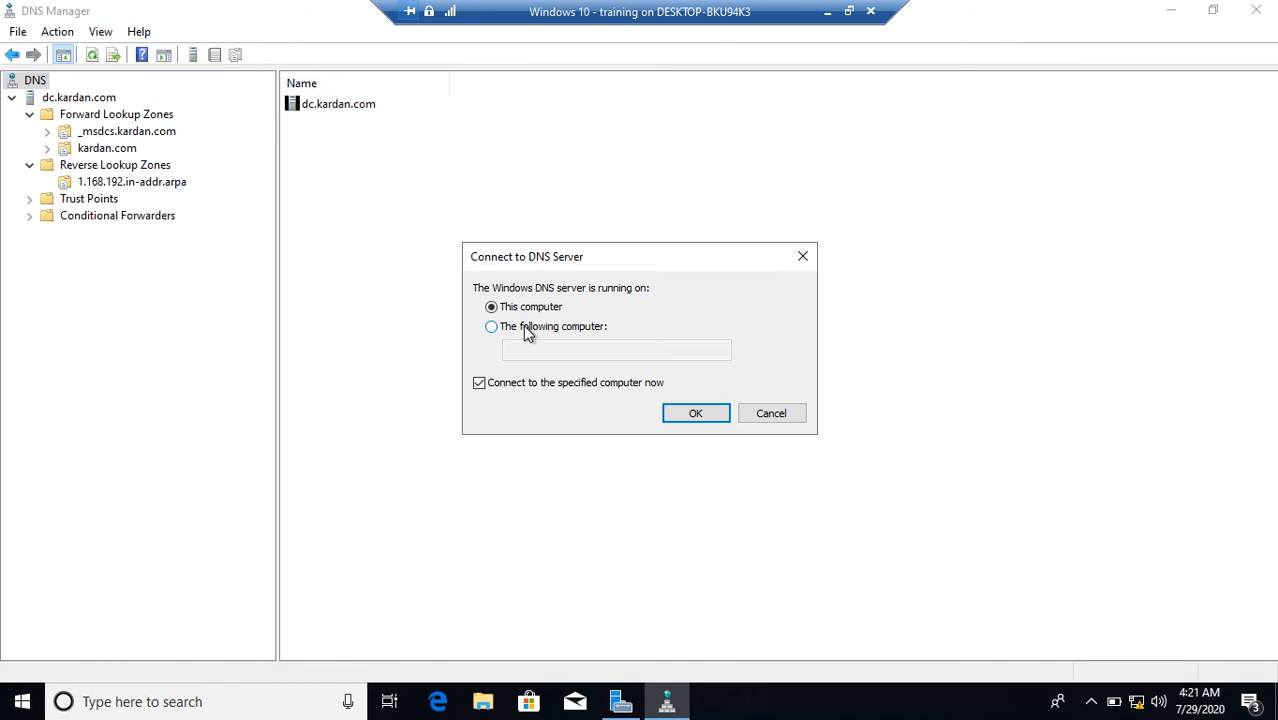
click(535, 334)
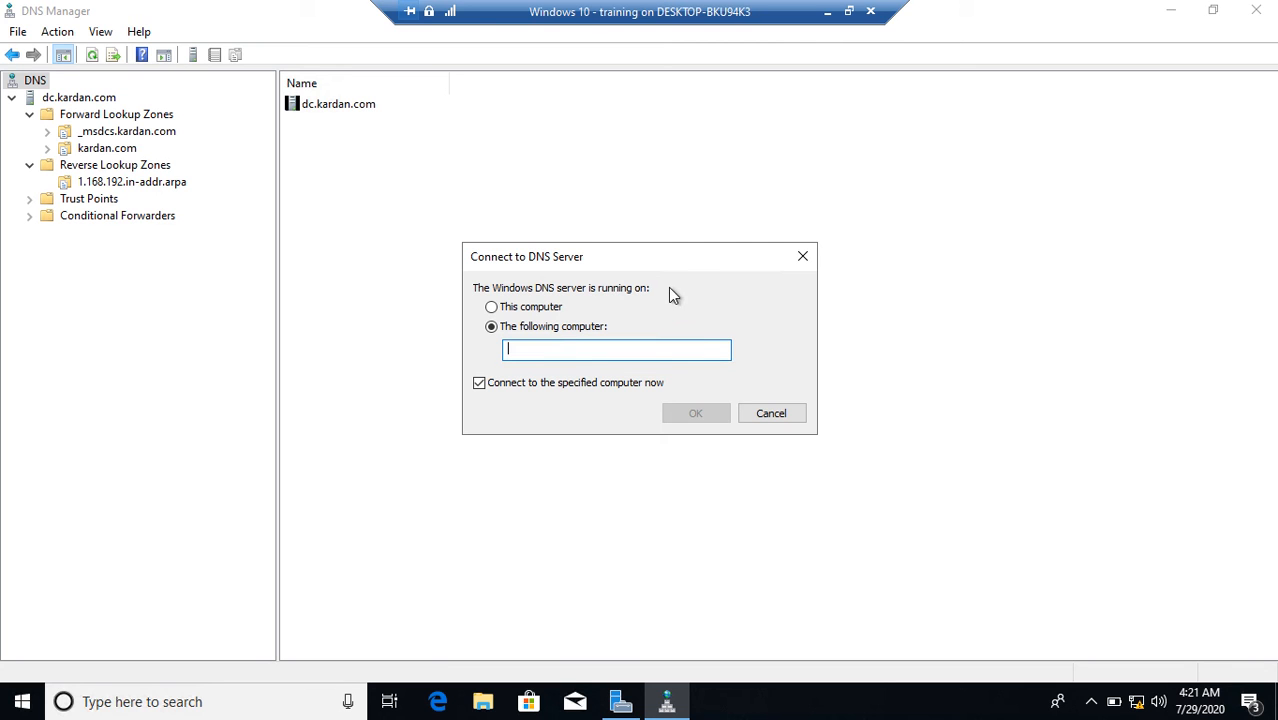
text(srv2.kardan.com)
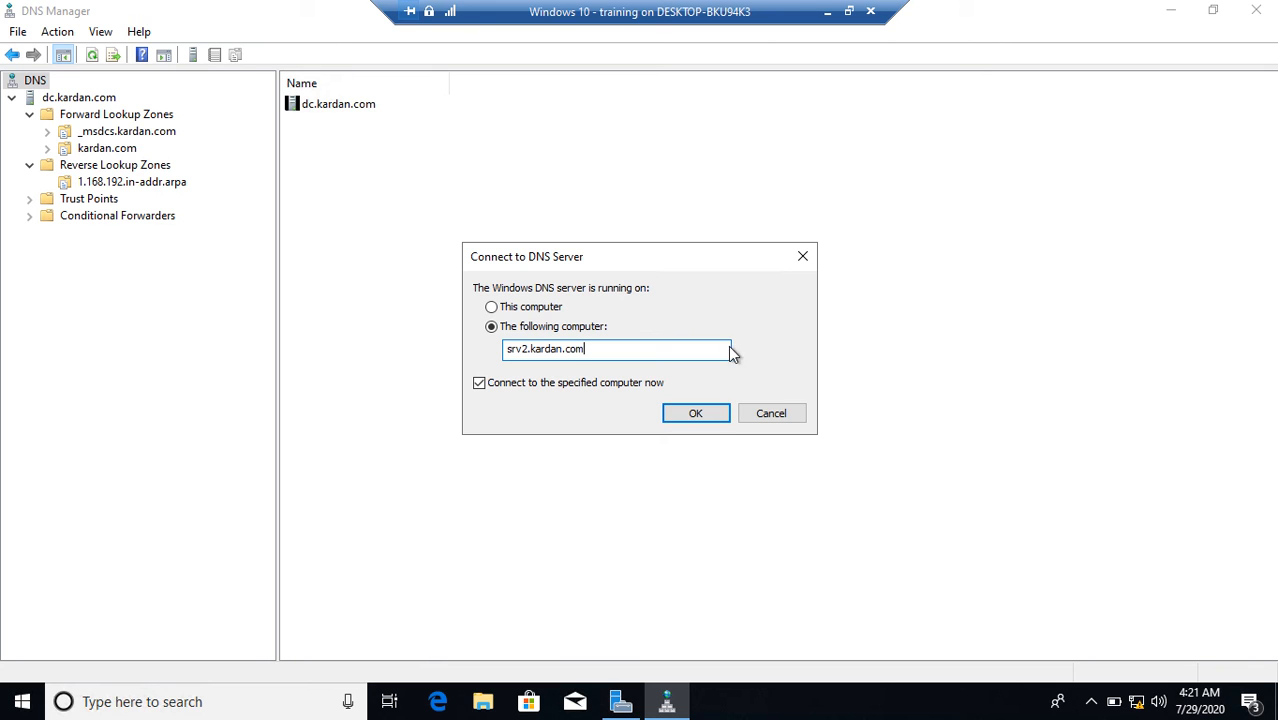
click(707, 421)
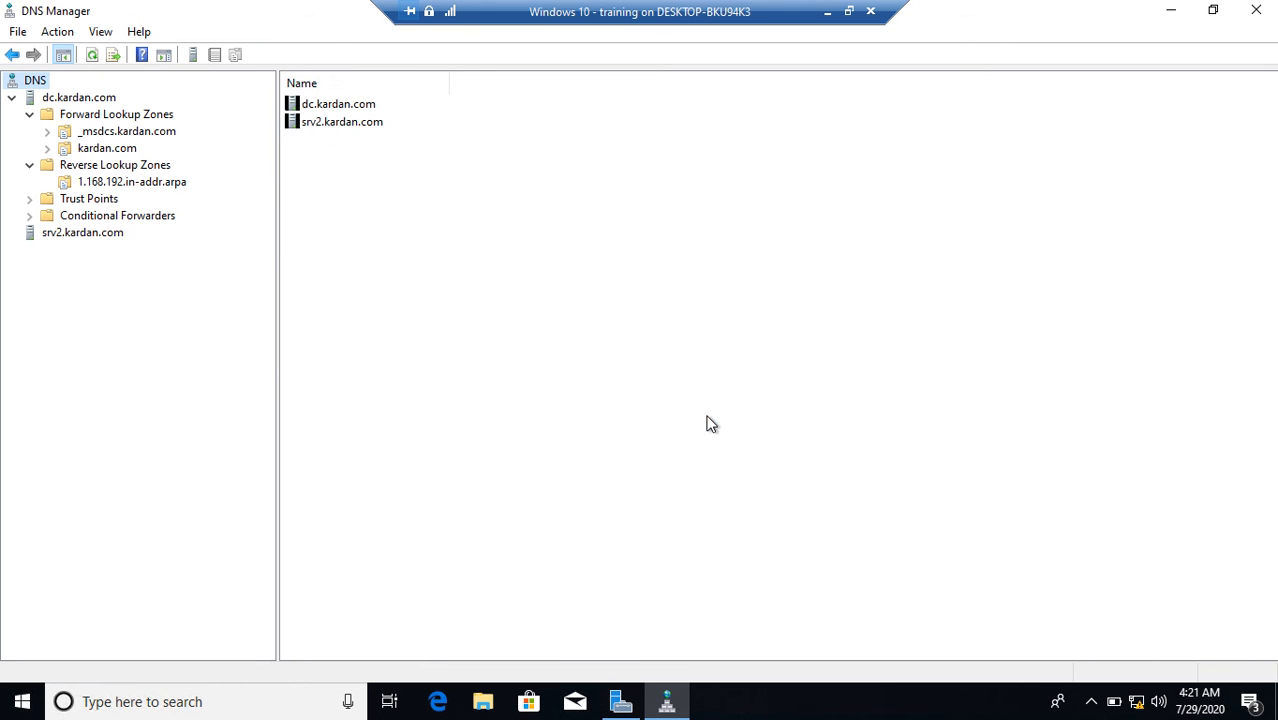
Step: Examine the forward and reverse lookup zones on srv2.kardan.com, and the kardan.com and 1.168.192.in-addr.arpa records on dc.kardan.com
click(59, 235)
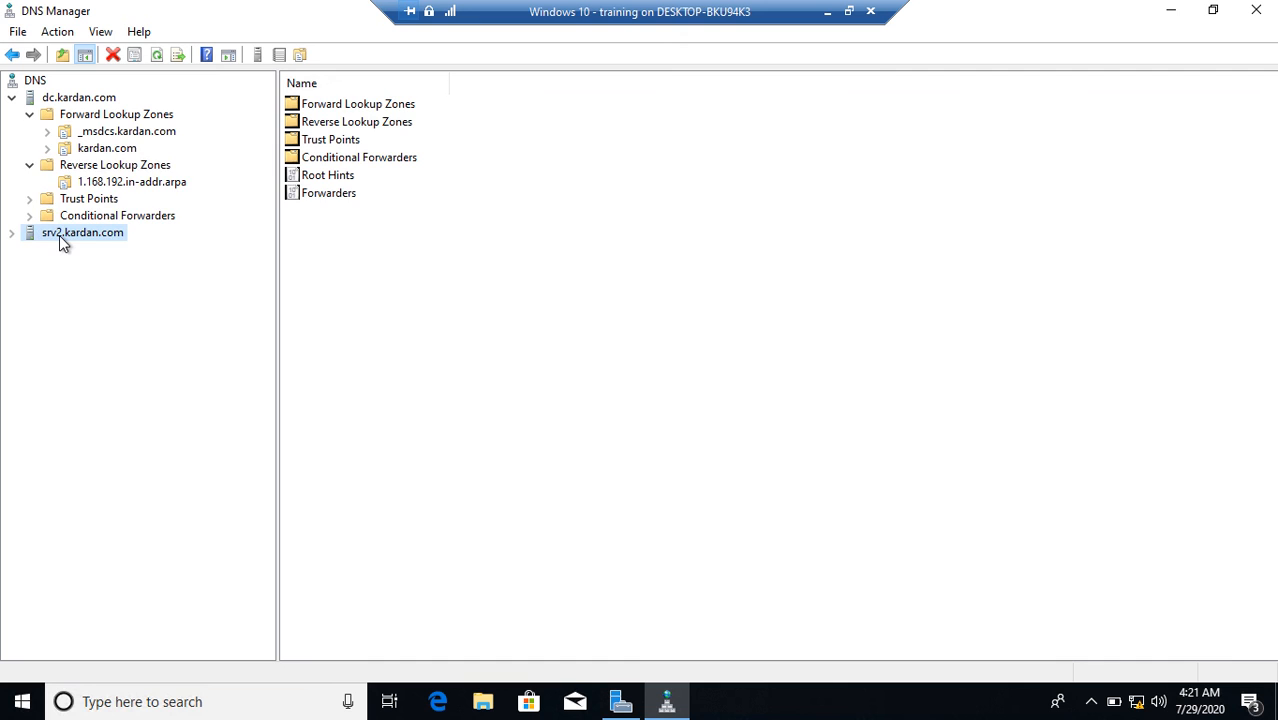
click(12, 234)
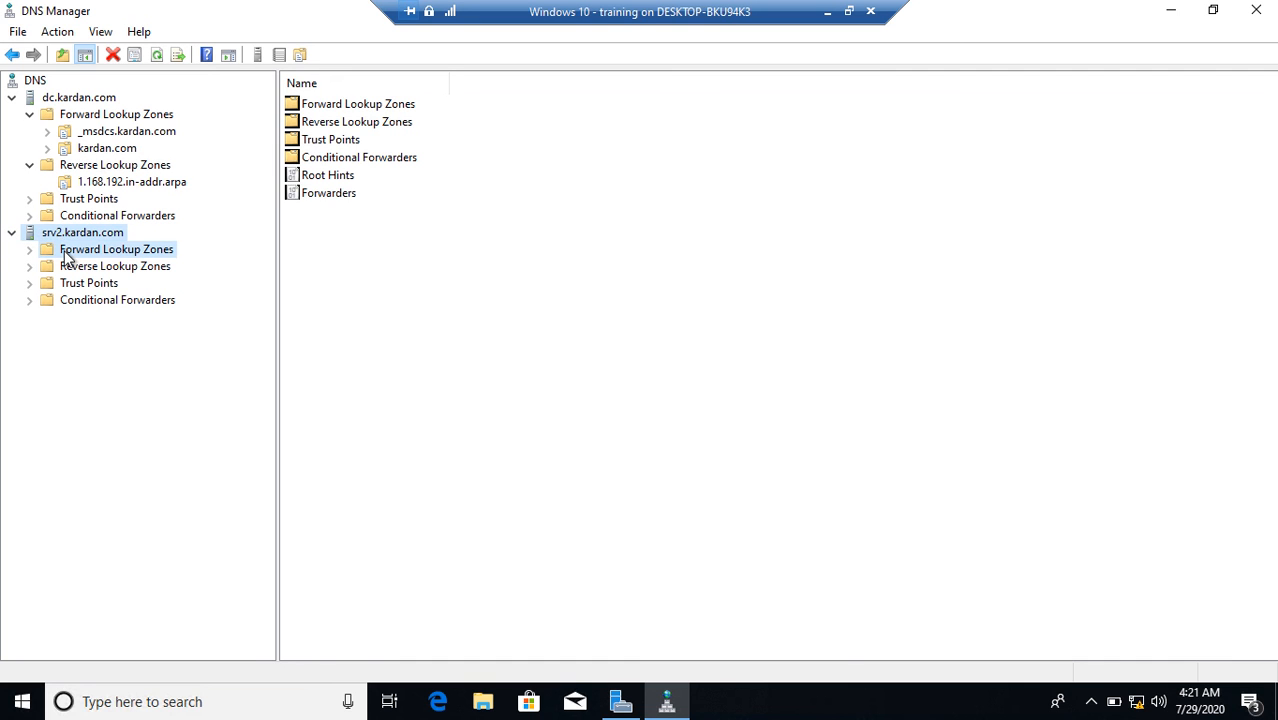
click(66, 254)
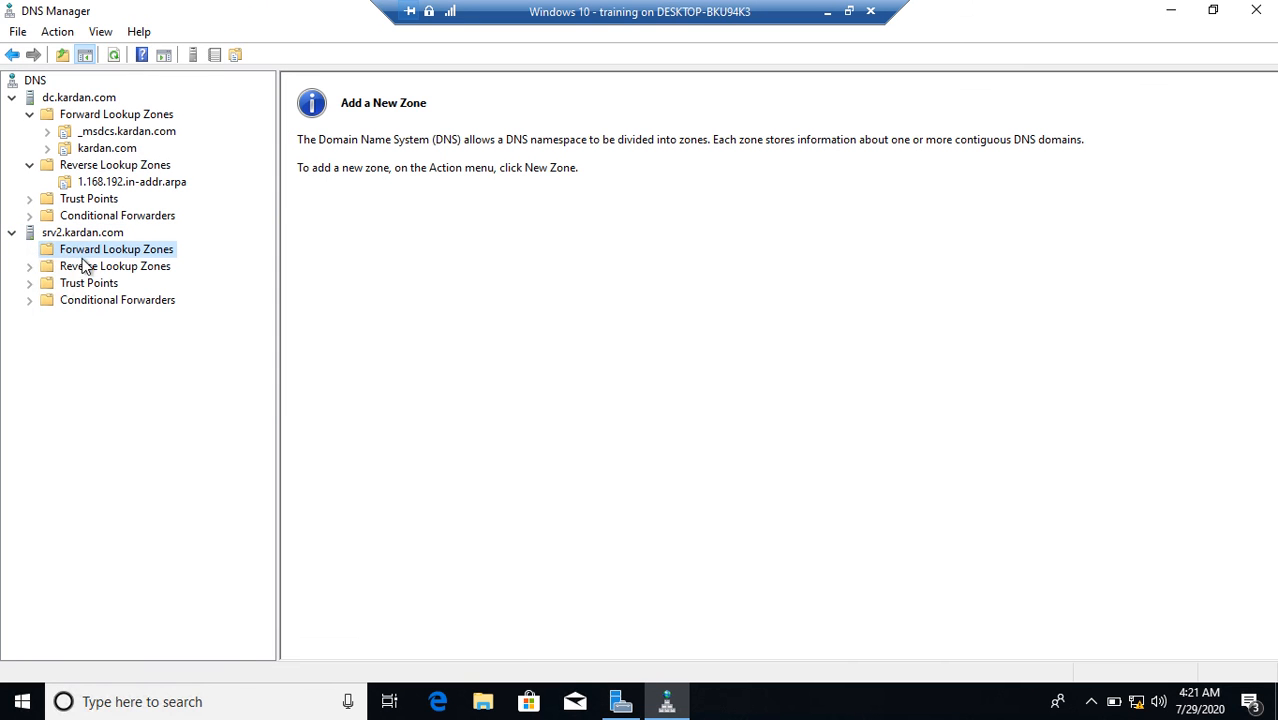
click(131, 268)
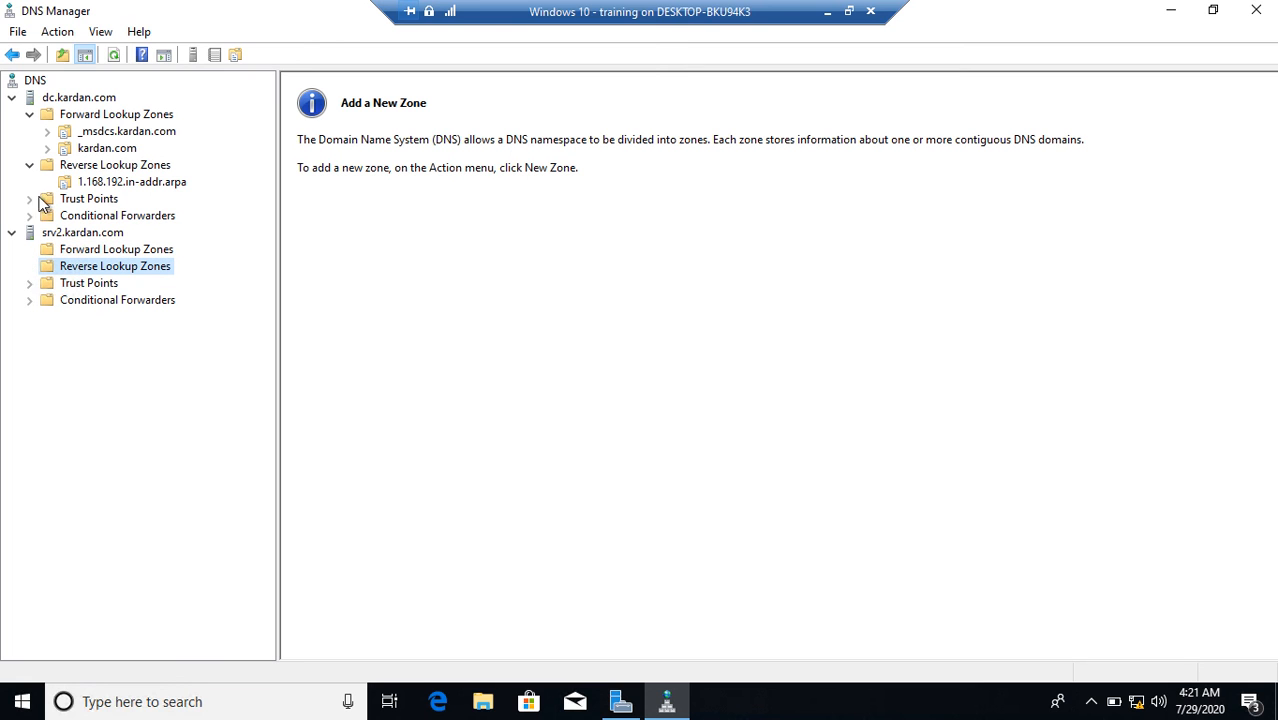
click(116, 150)
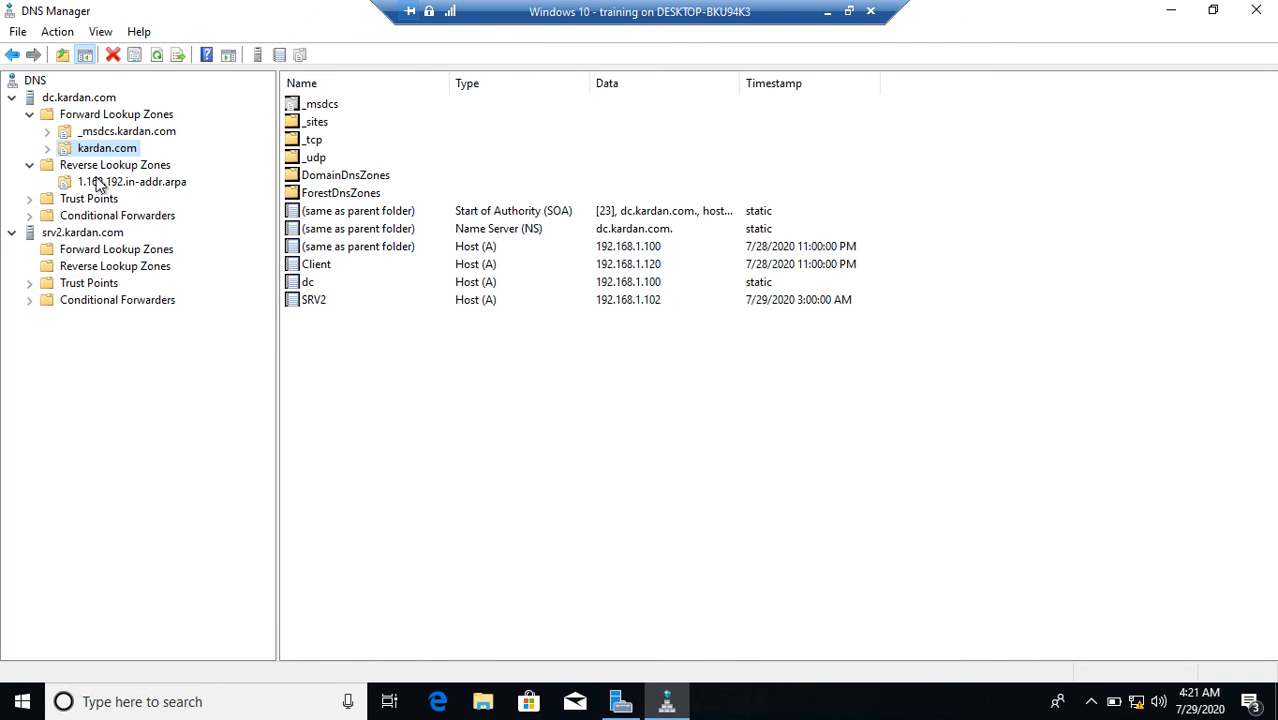
click(100, 183)
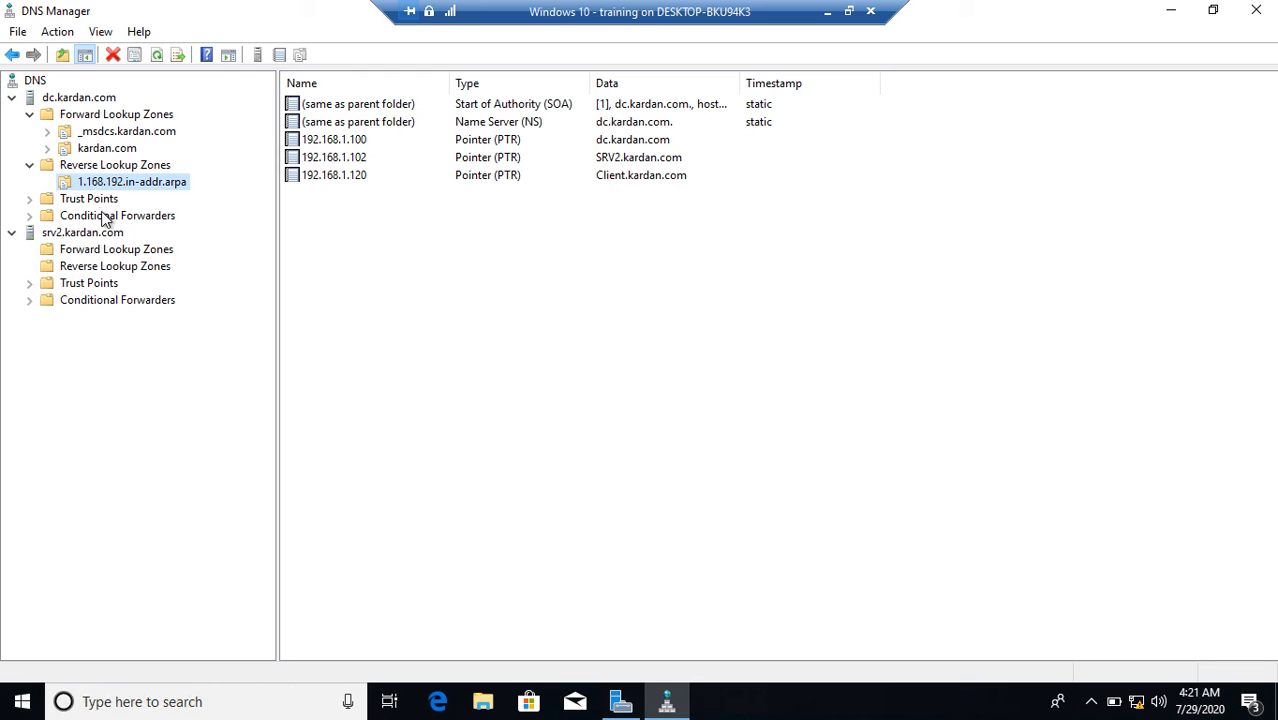
Step: Collapse the zone folders of dc.kardan.com and compare both servers' lookup zones, including the records in 1.168.192.in-addr.arpa
click(30, 115)
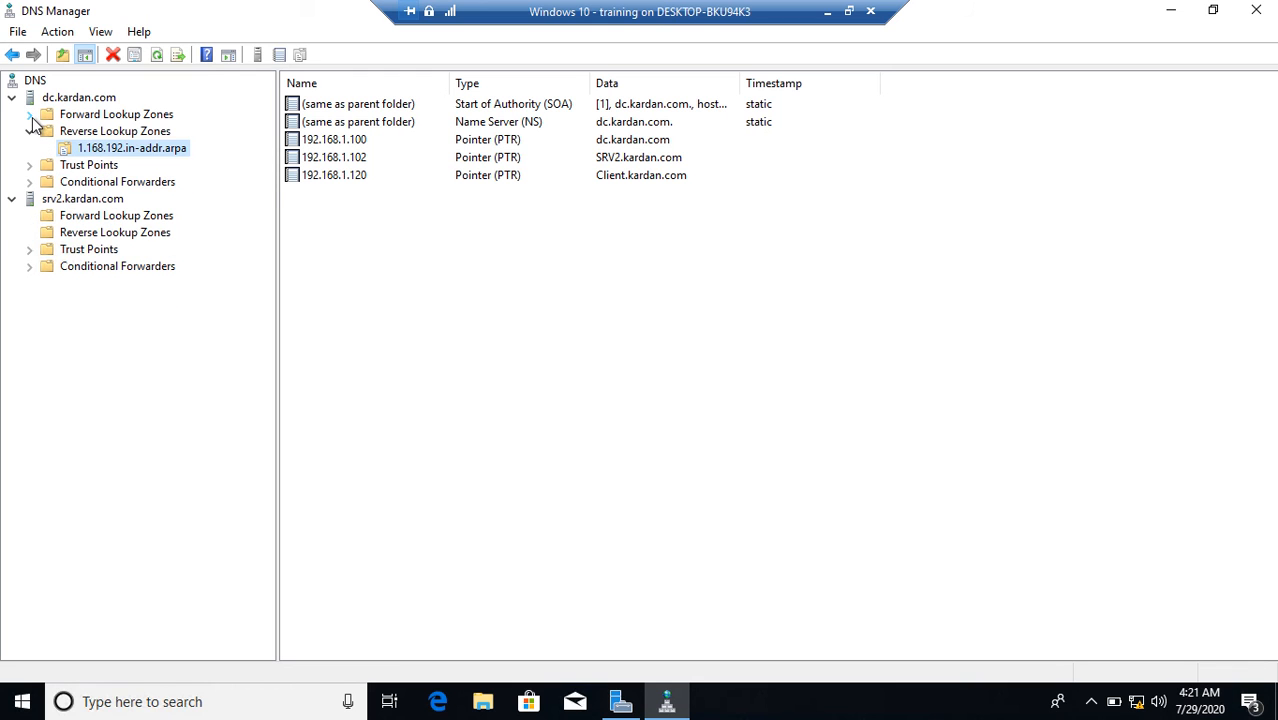
click(30, 131)
click(100, 115)
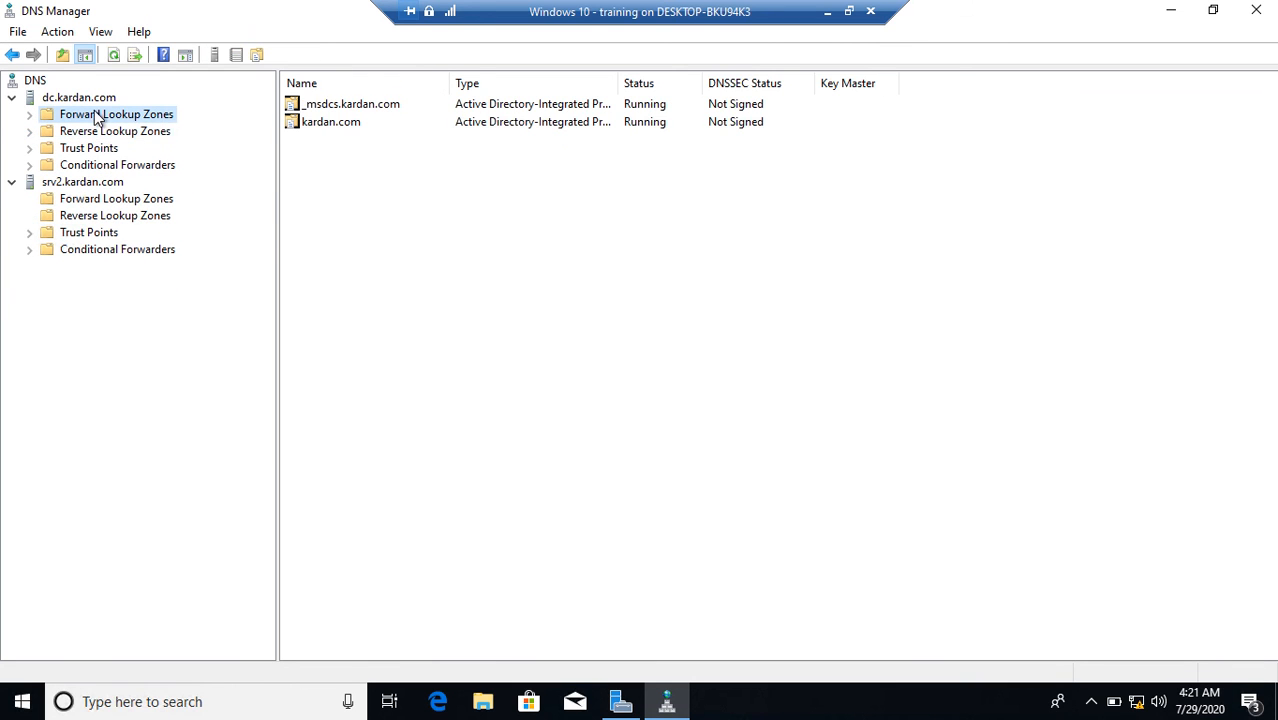
click(104, 203)
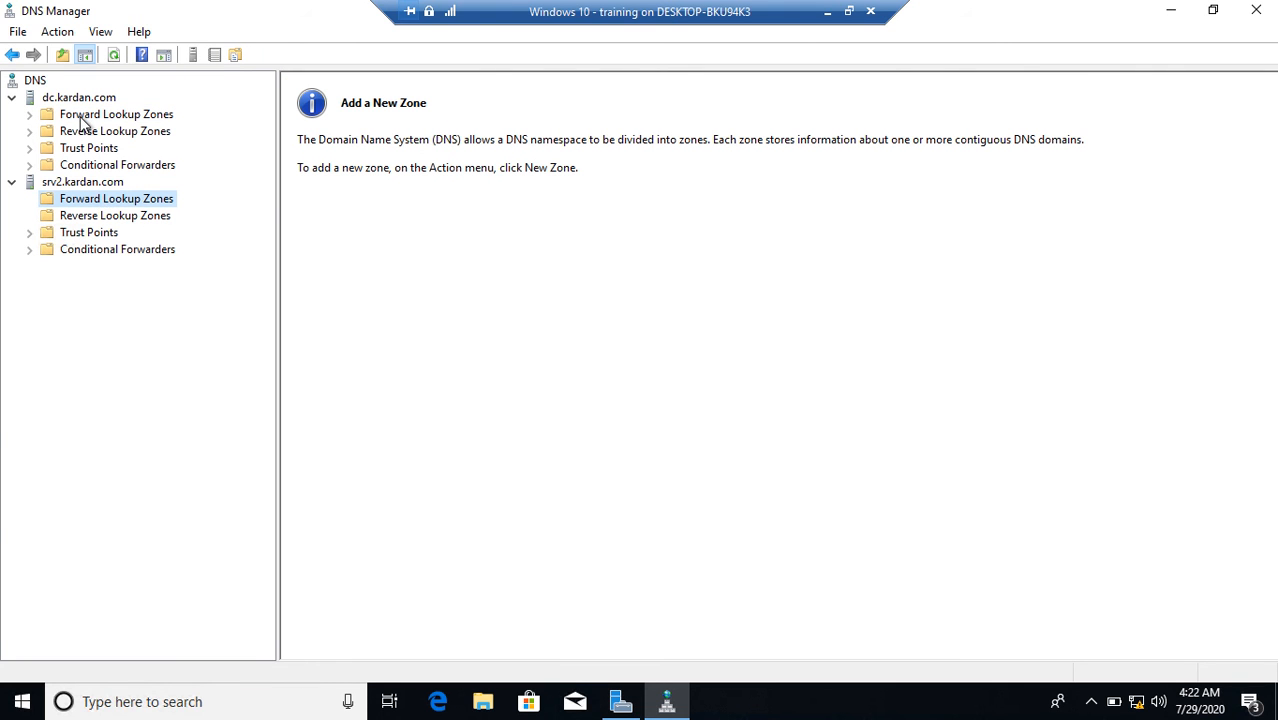
click(104, 216)
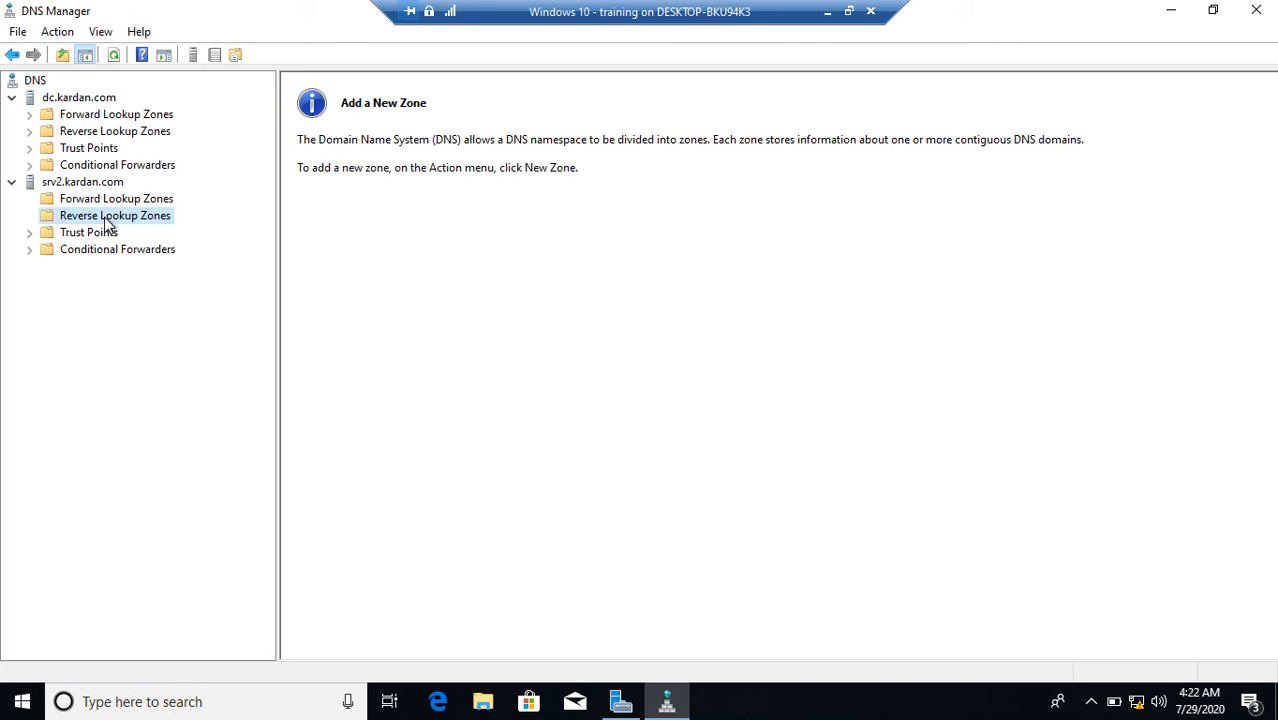
click(70, 133)
click(29, 131)
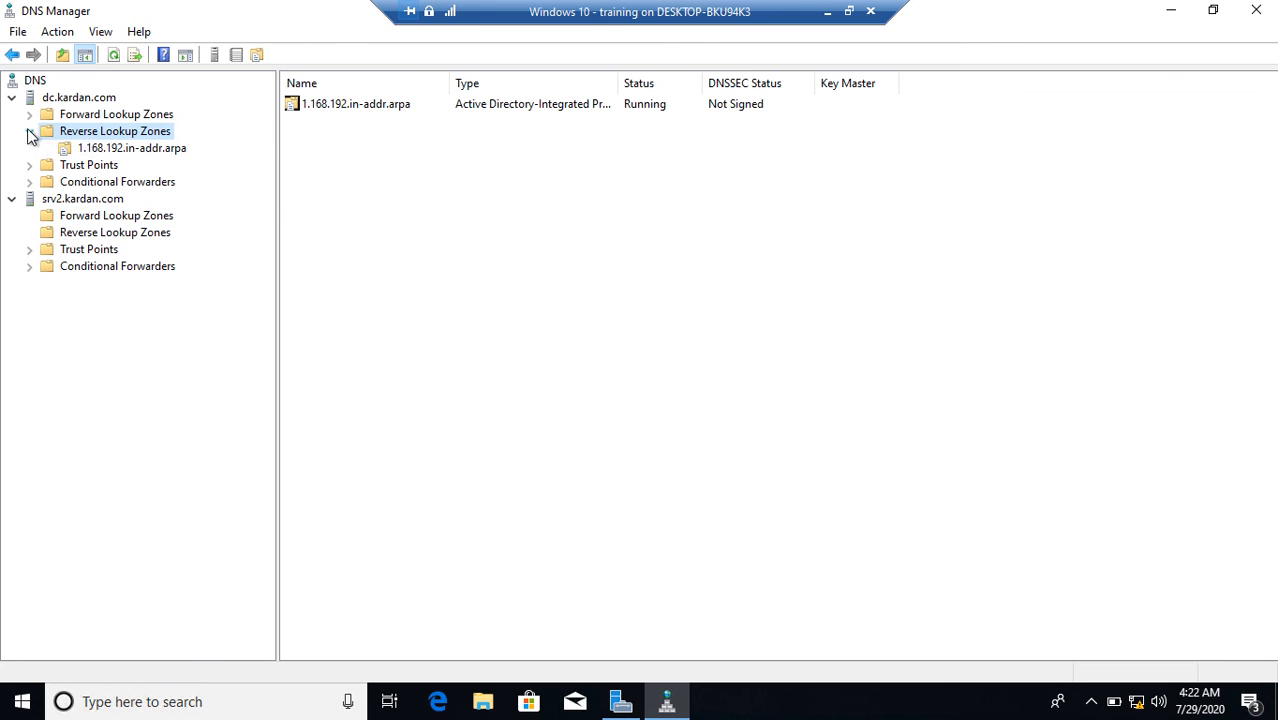
click(94, 150)
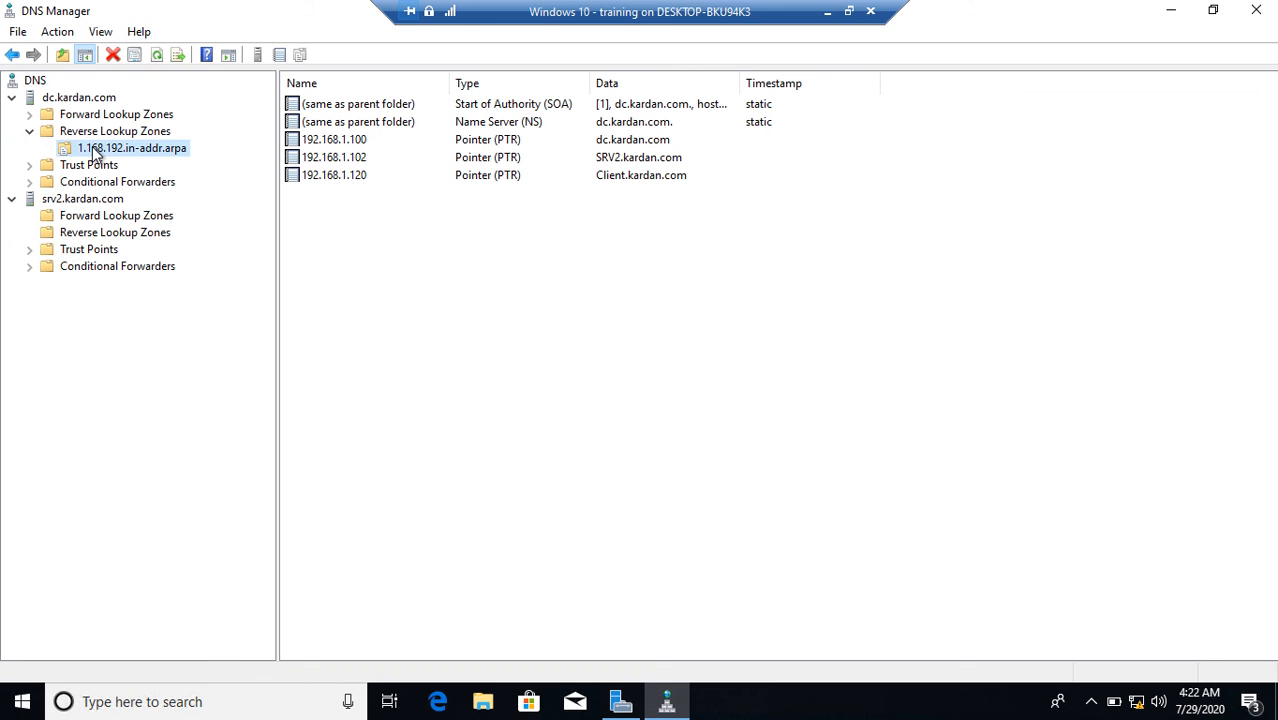
click(29, 131)
Step: Start a new forward lookup zone on srv2.kardan.com and set its type to Secondary zone
click(67, 200)
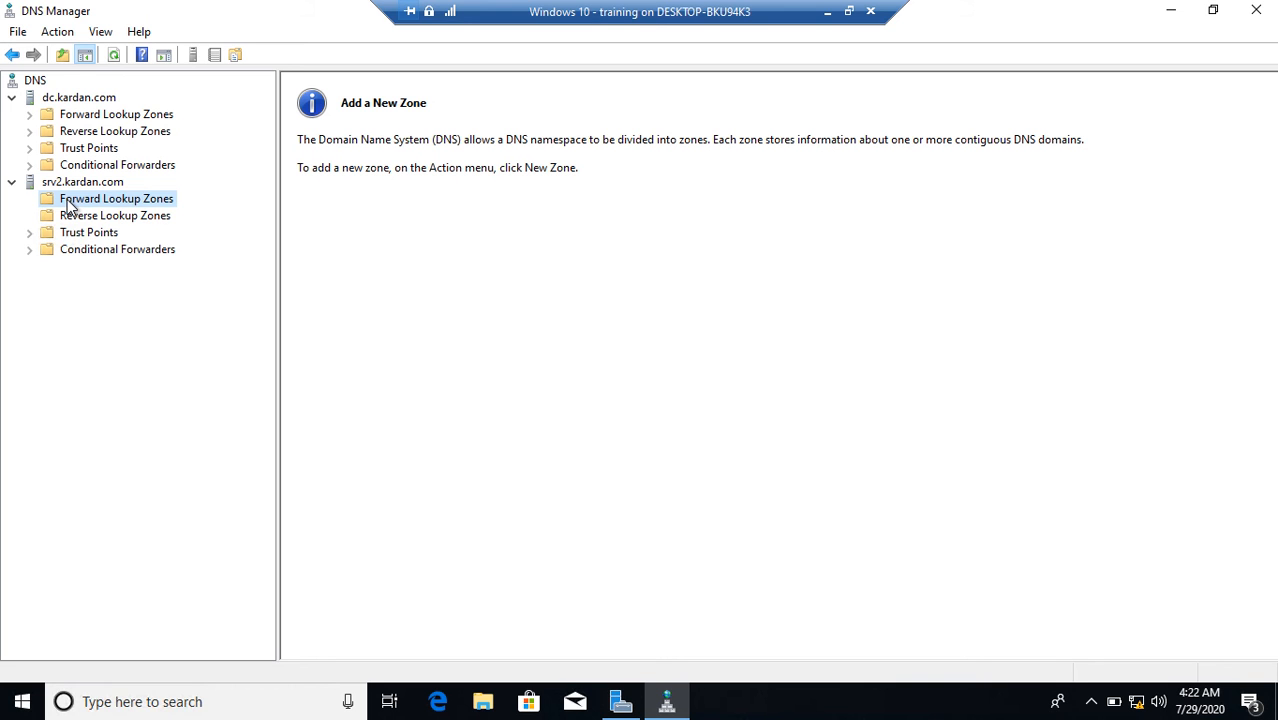
right_click(67, 199)
click(96, 217)
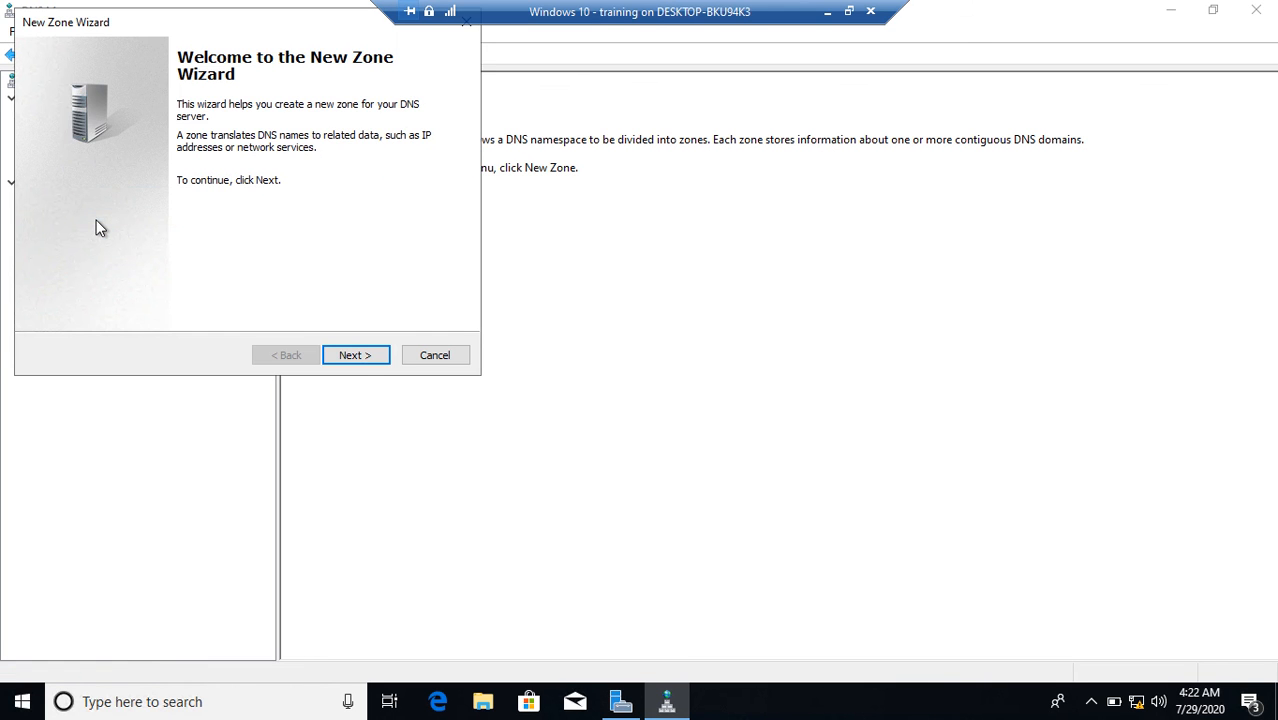
click(358, 357)
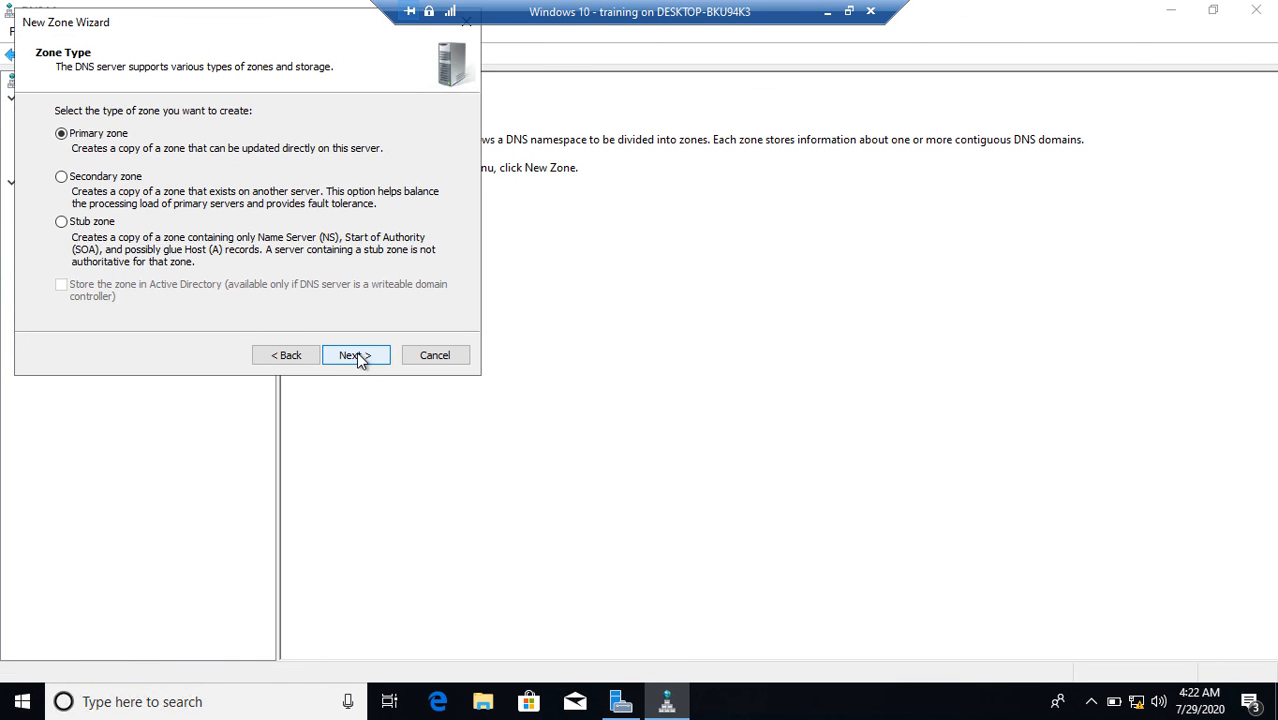
click(105, 177)
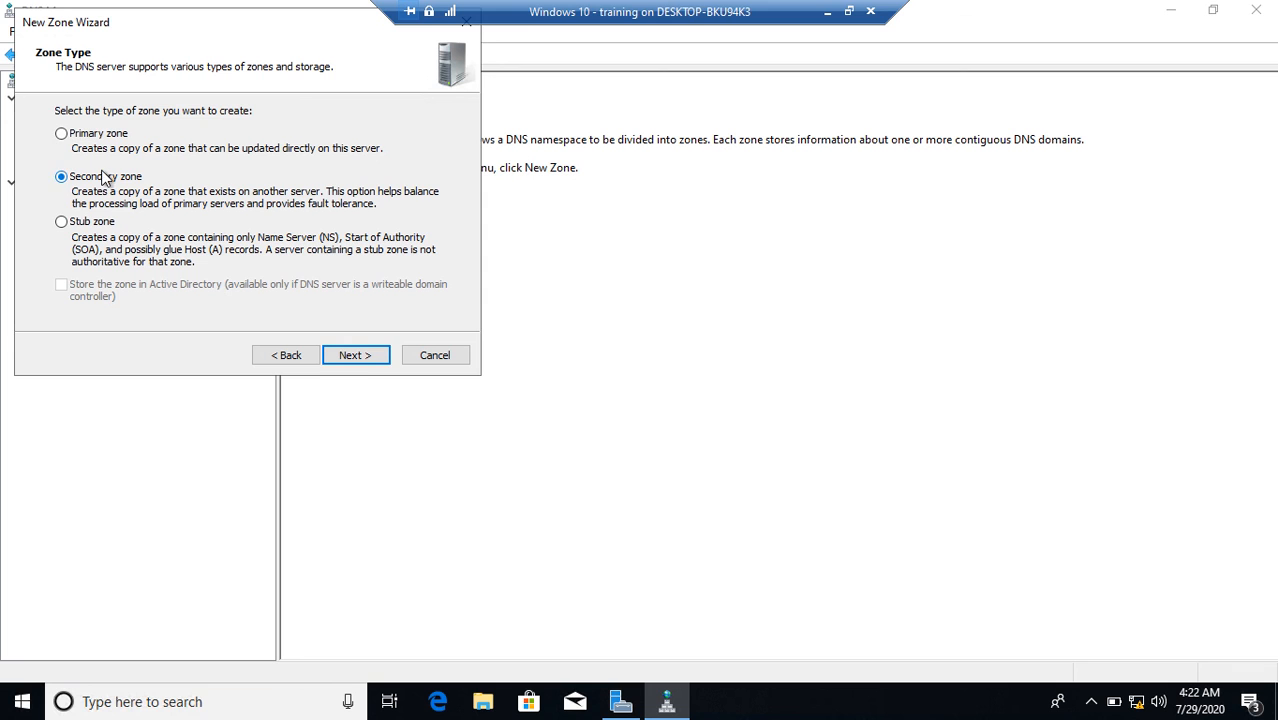
click(358, 357)
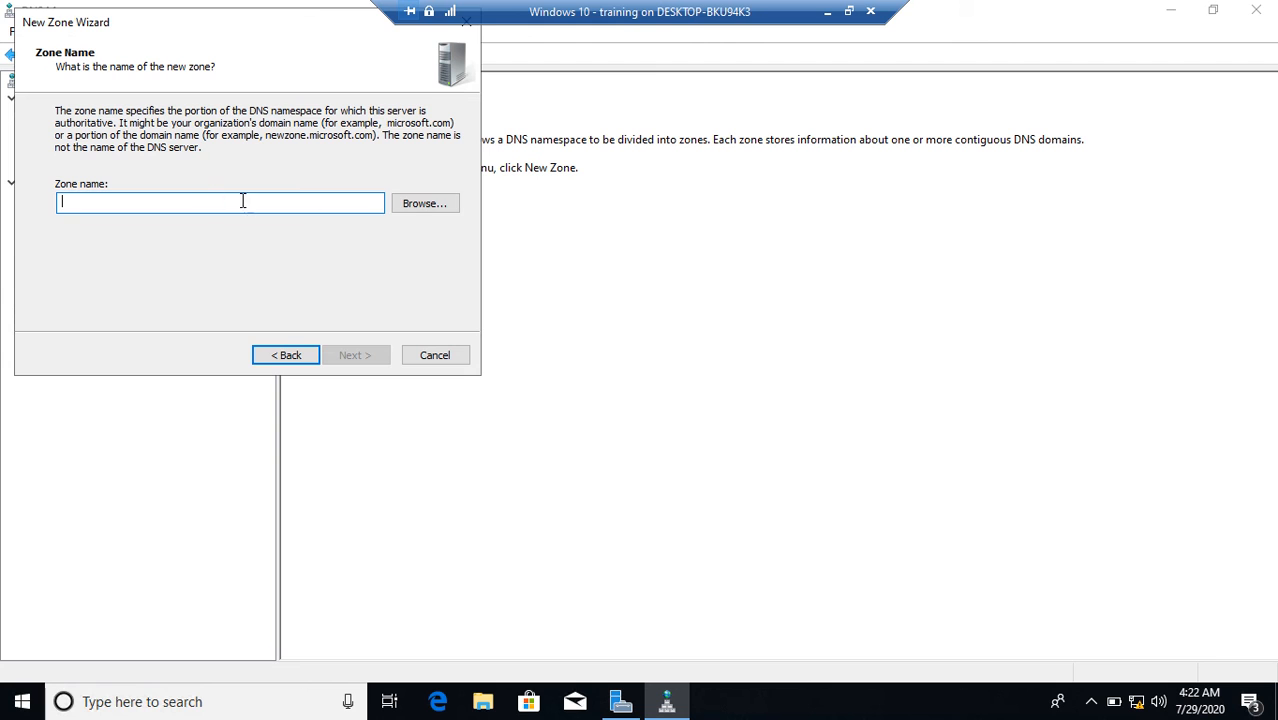
Step: Set the new zone's name by browsing to kardan.com in the forward lookup zones of dc.kardan.com
click(423, 203)
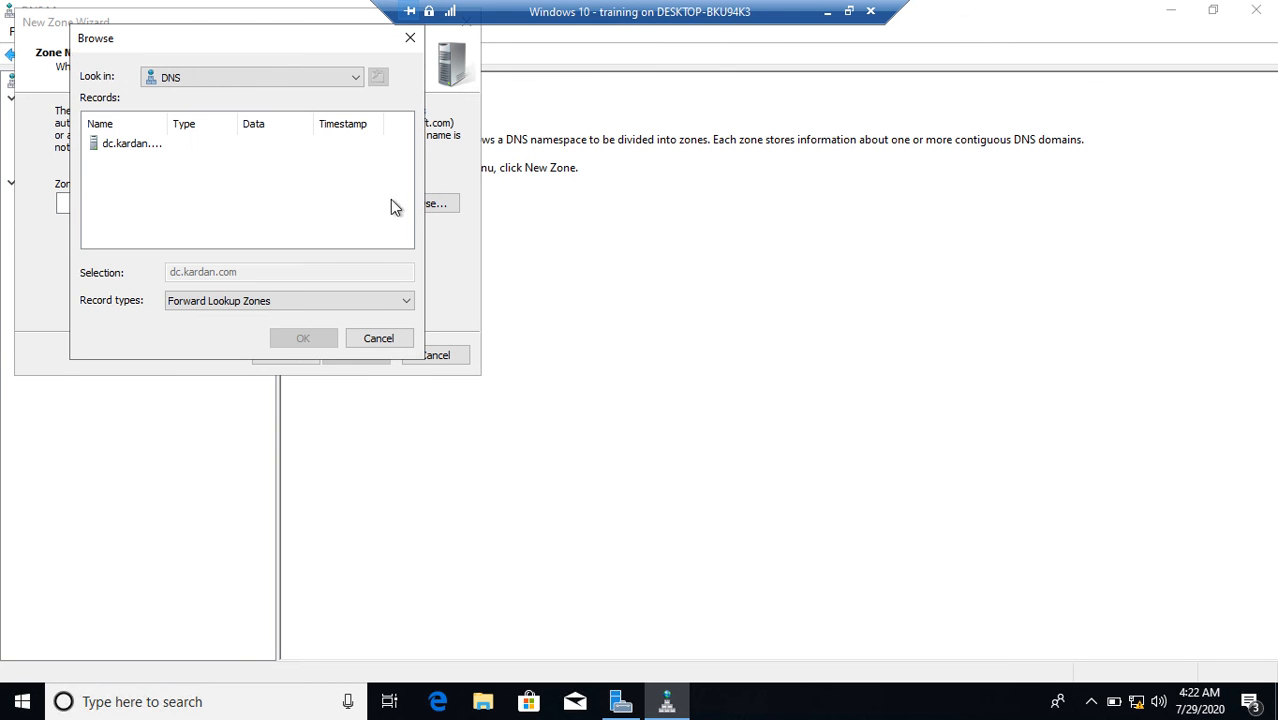
double_click(120, 147)
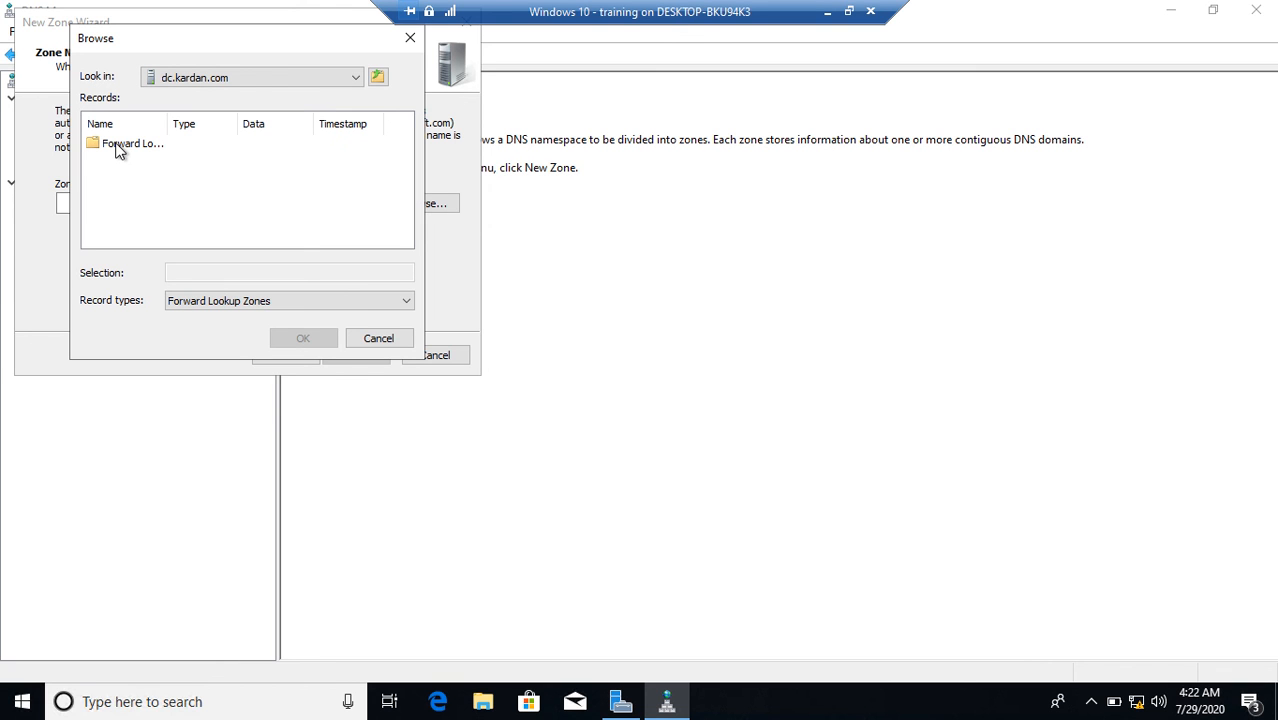
double_click(118, 146)
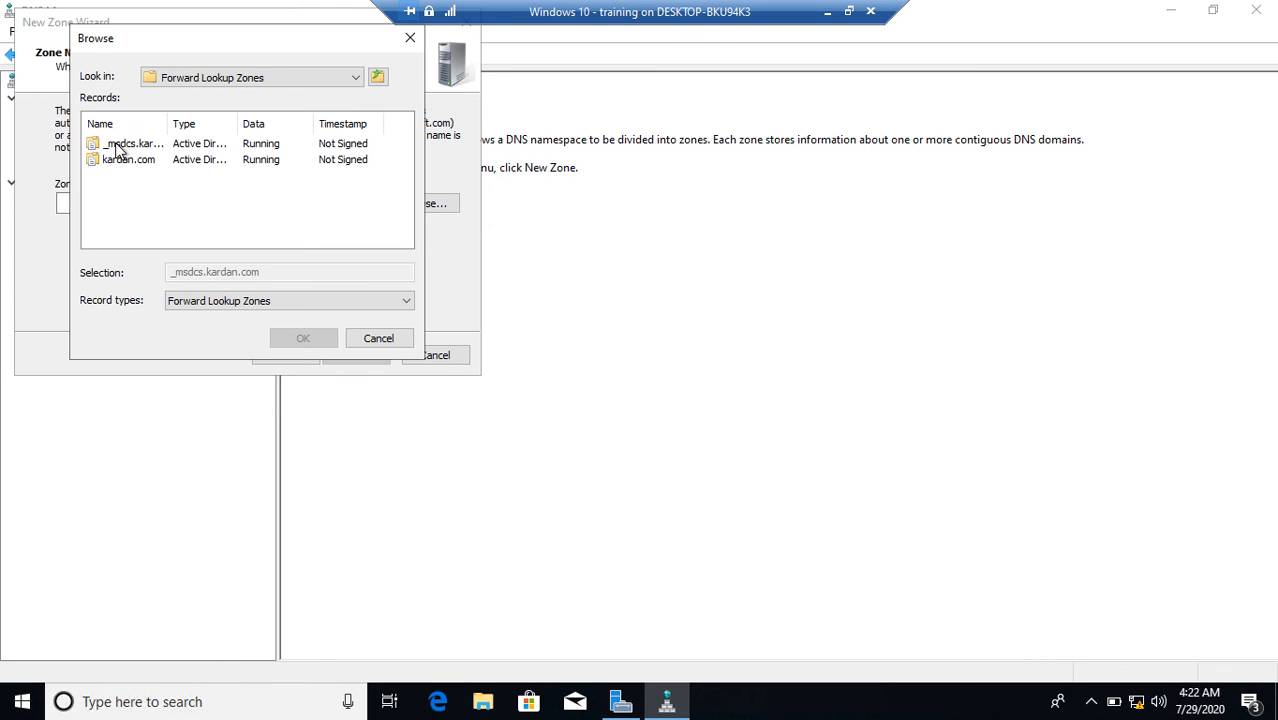
click(119, 162)
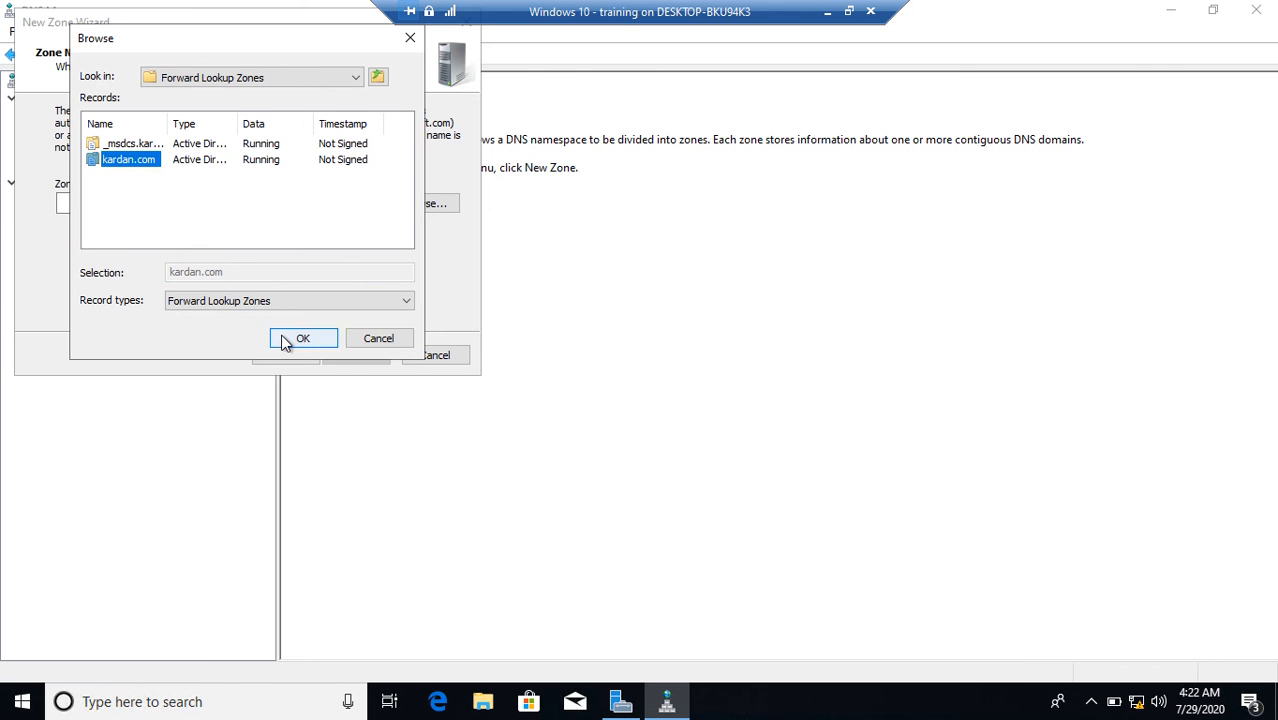
click(320, 339)
click(352, 356)
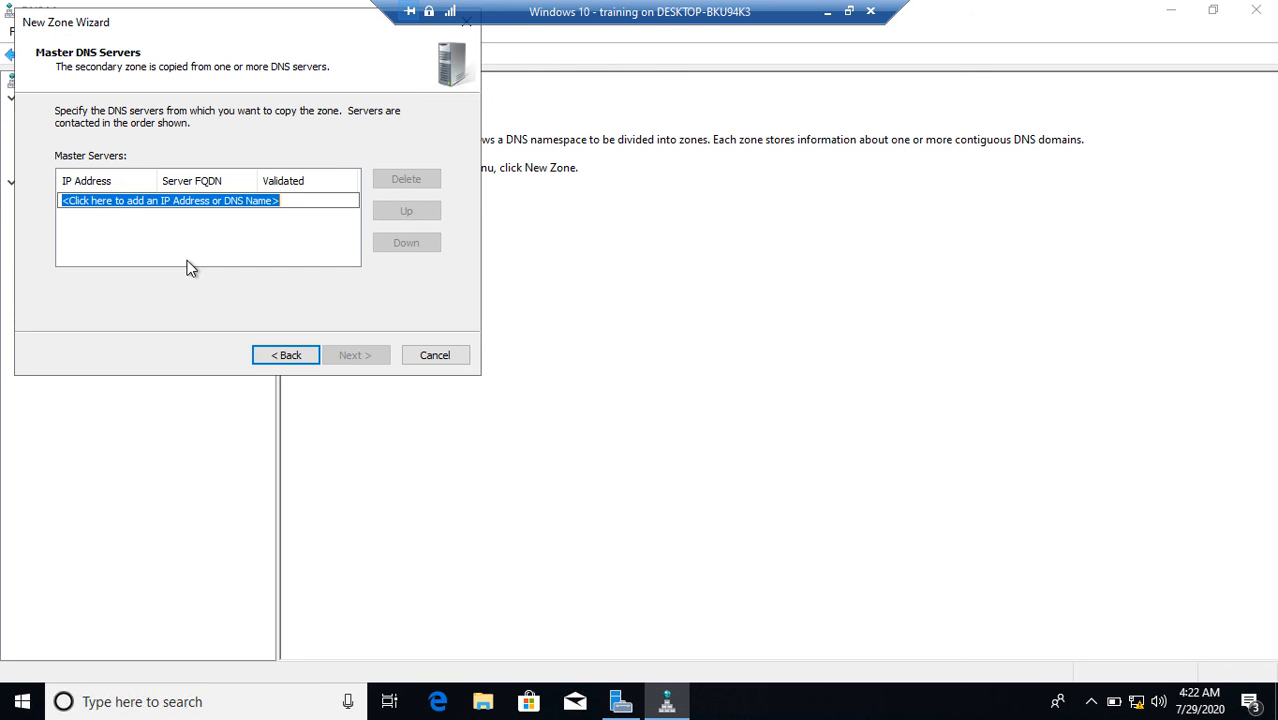
Step: Add 192.168.1.100 as the master DNS server and finish creating the secondary zone
text(192)
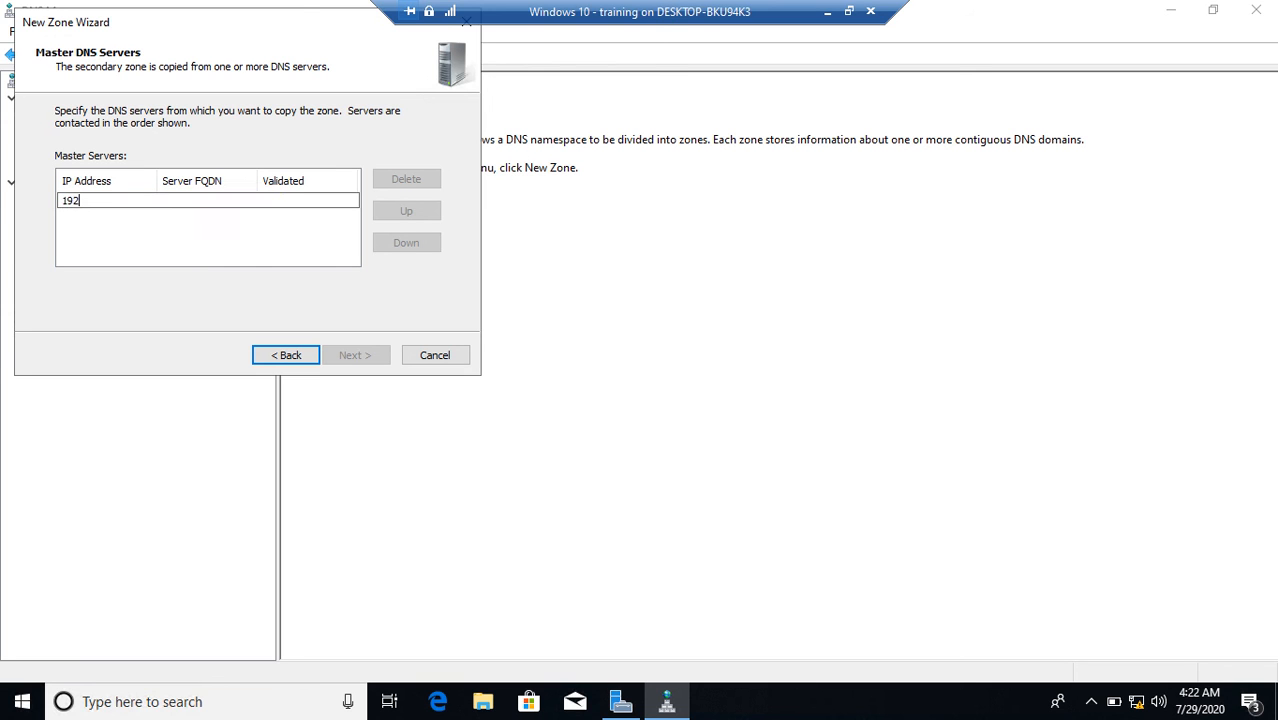
text(.168.1.100)
key(Return)
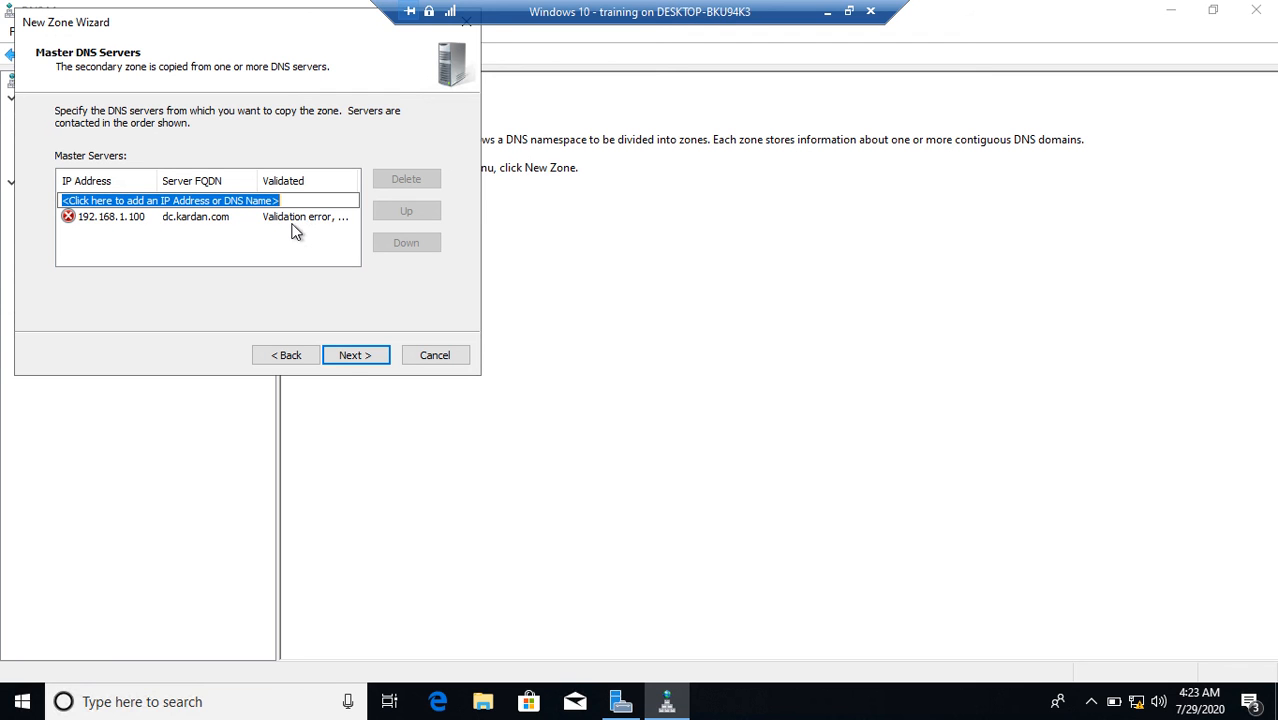
click(352, 358)
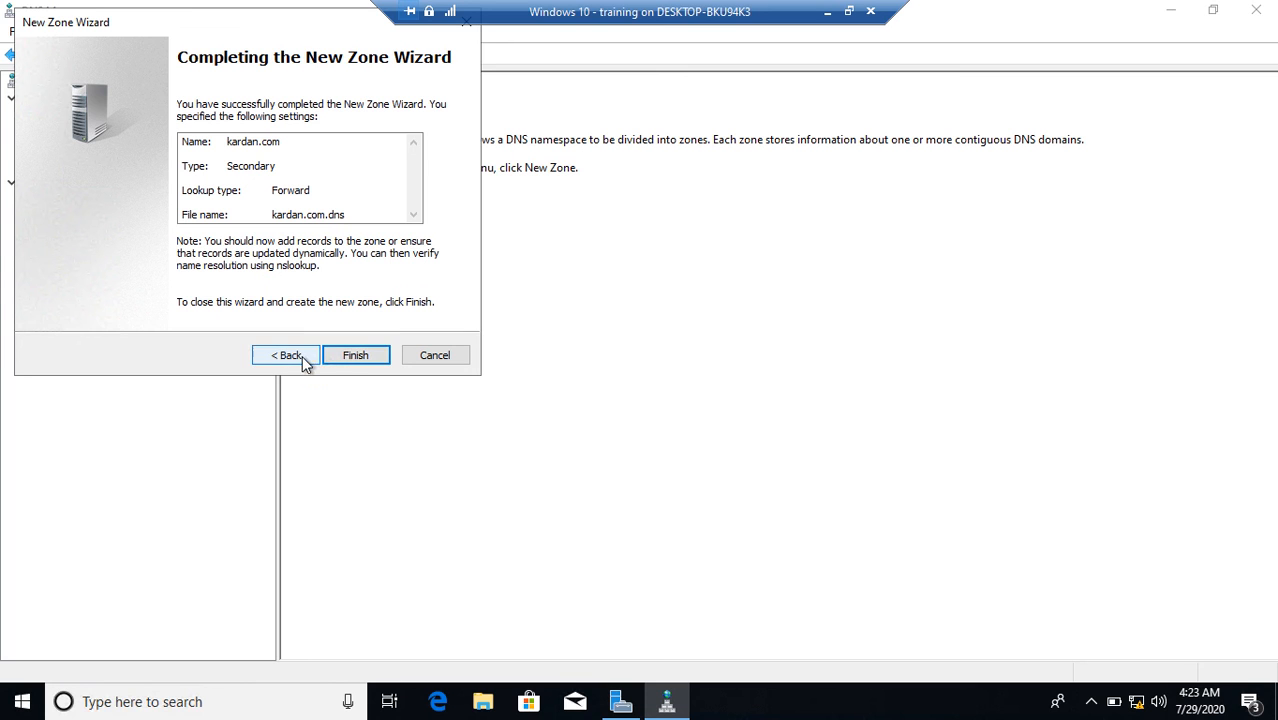
click(356, 357)
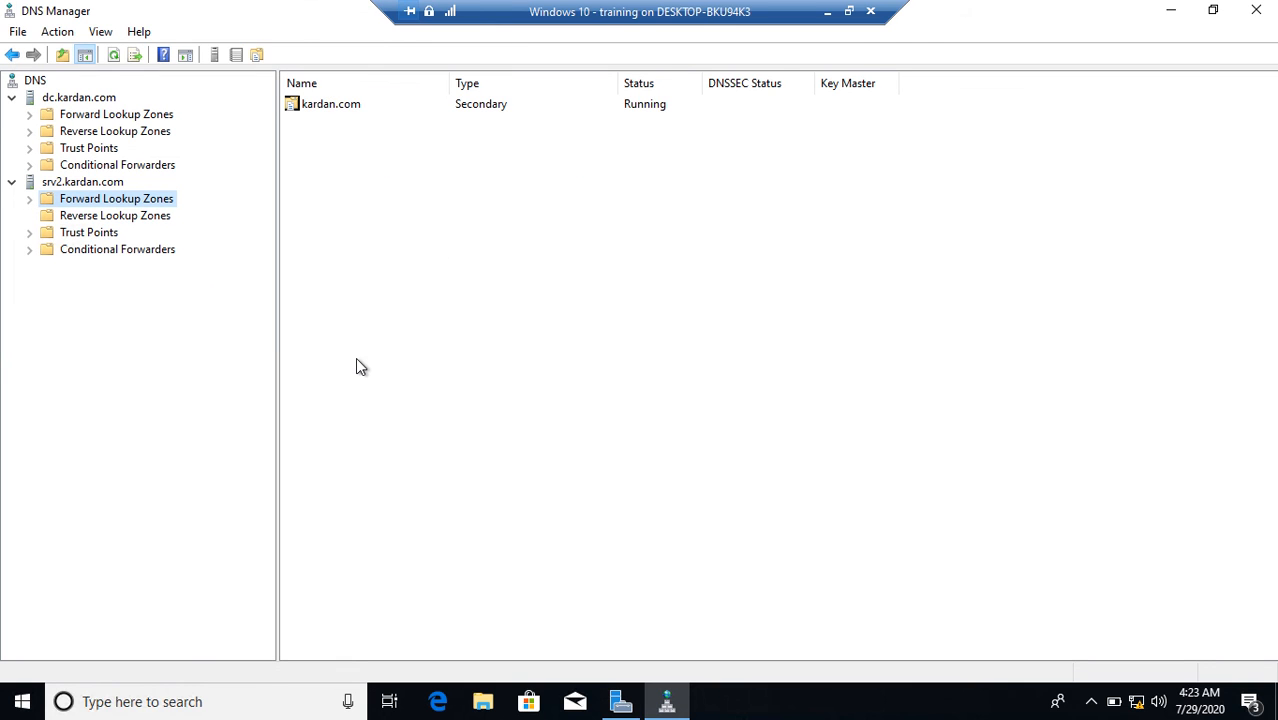
Step: Check the kardan.com zone and the reverse lookup zones on srv2.kardan.com
click(30, 200)
click(100, 216)
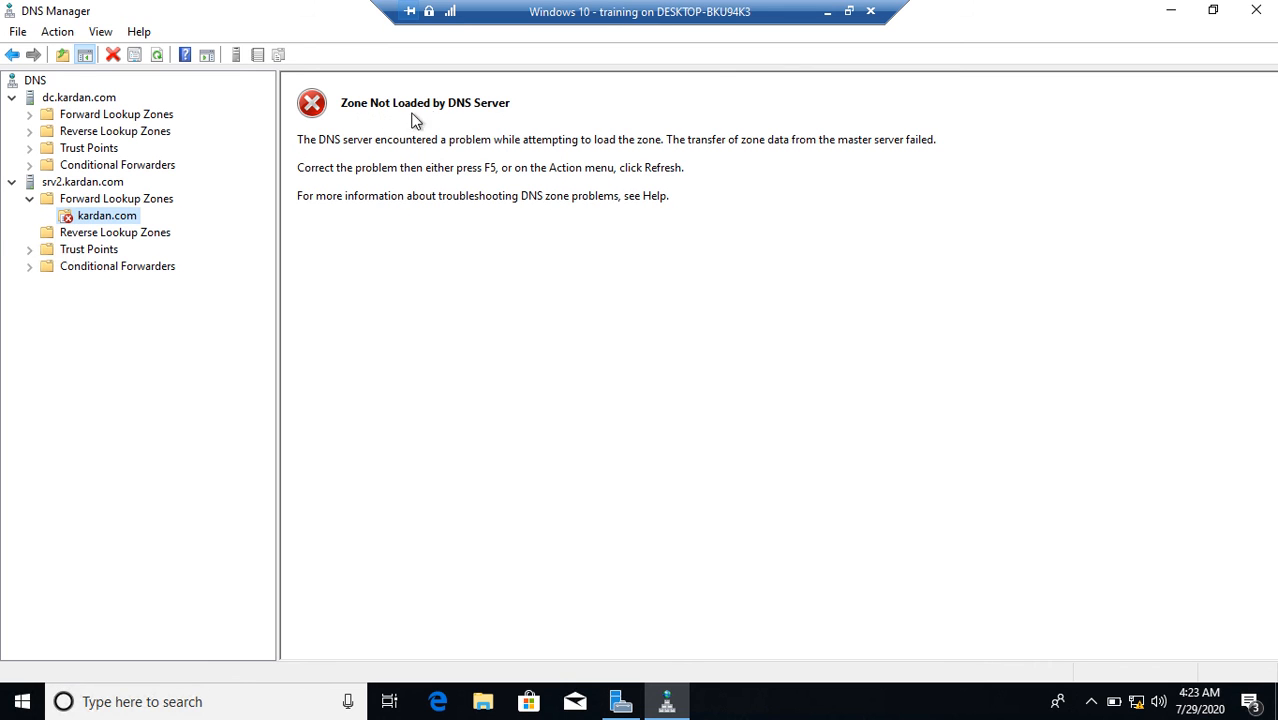
click(78, 236)
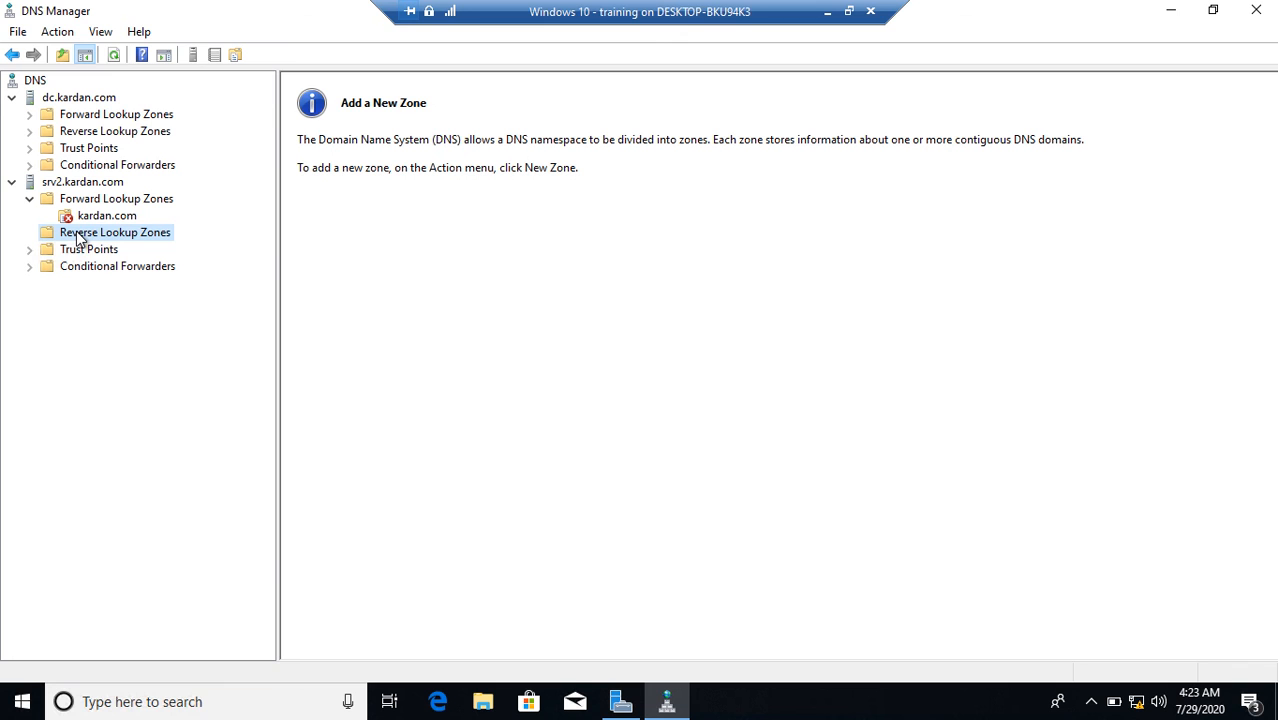
Step: In the properties of the kardan.com zone on dc.kardan.com, allow zone transfers only to the following servers
click(87, 117)
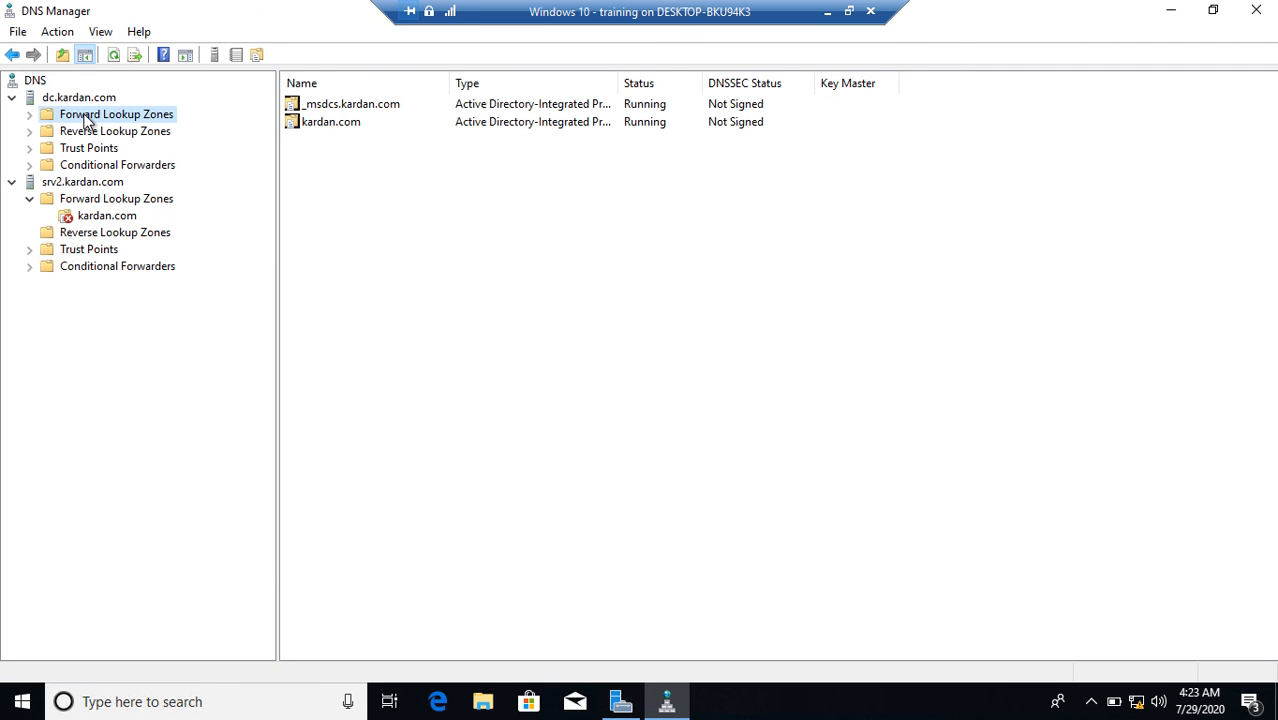
right_click(87, 119)
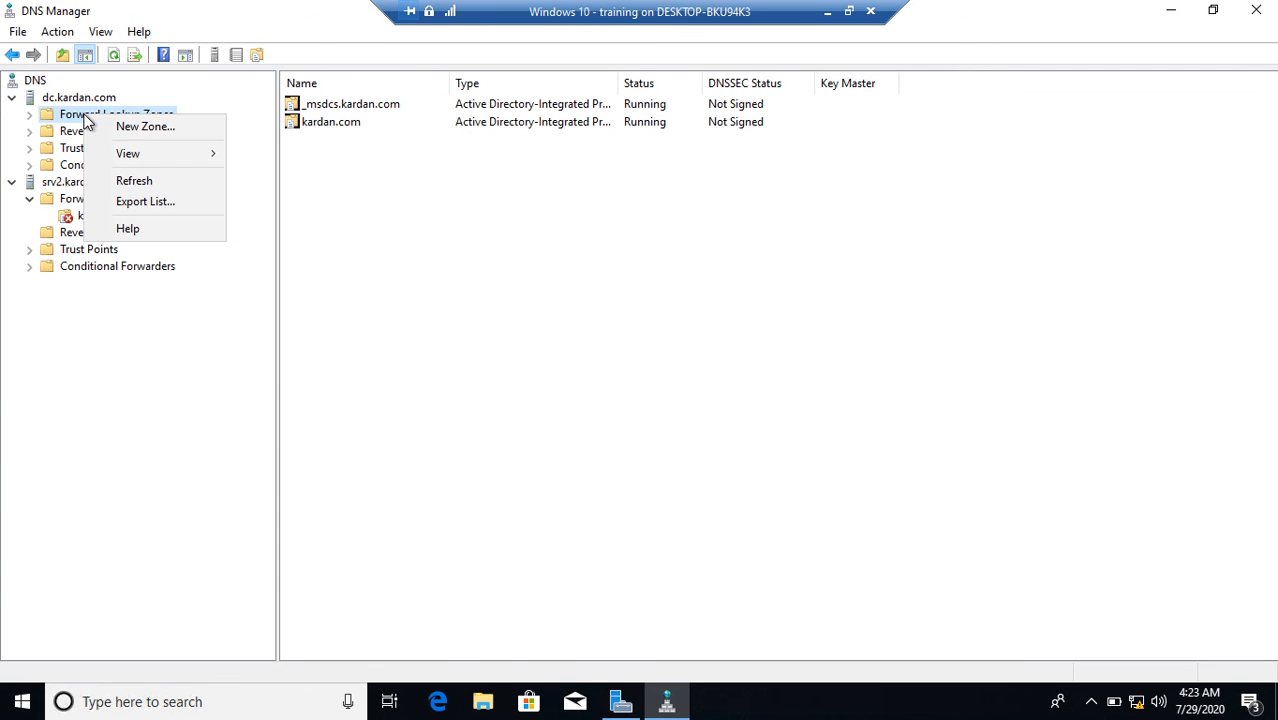
click(33, 117)
click(104, 150)
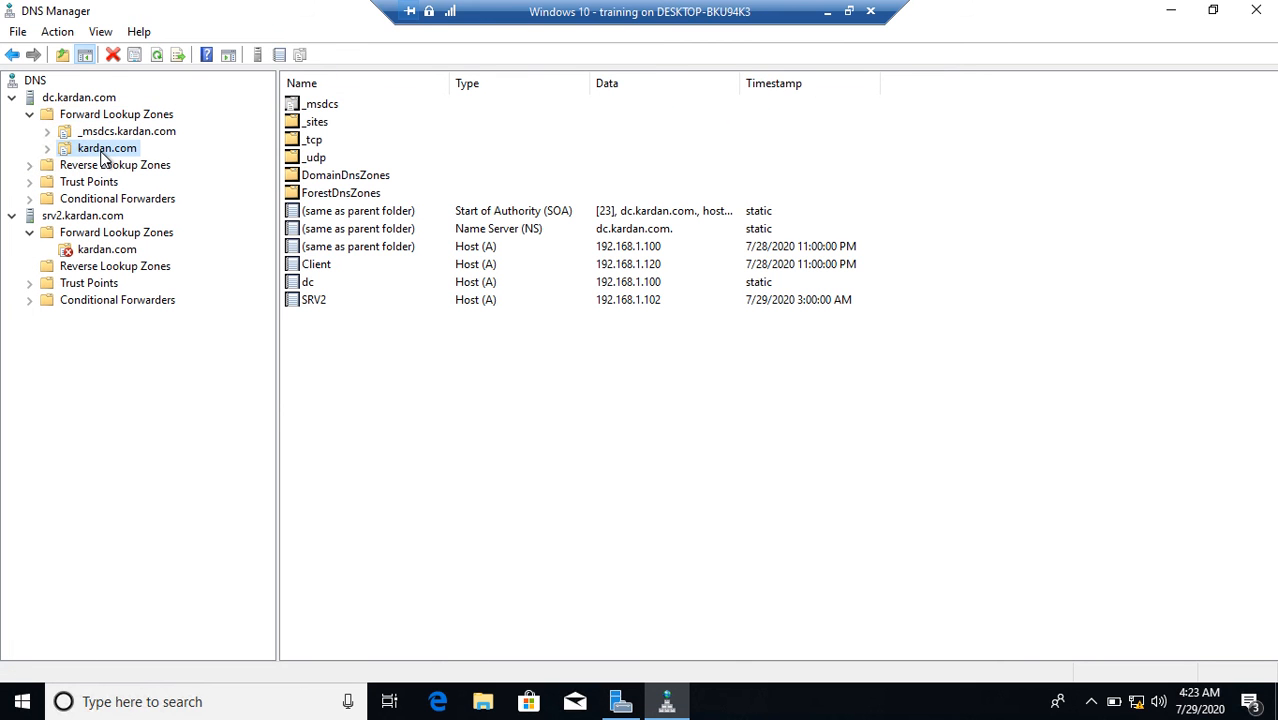
right_click(104, 156)
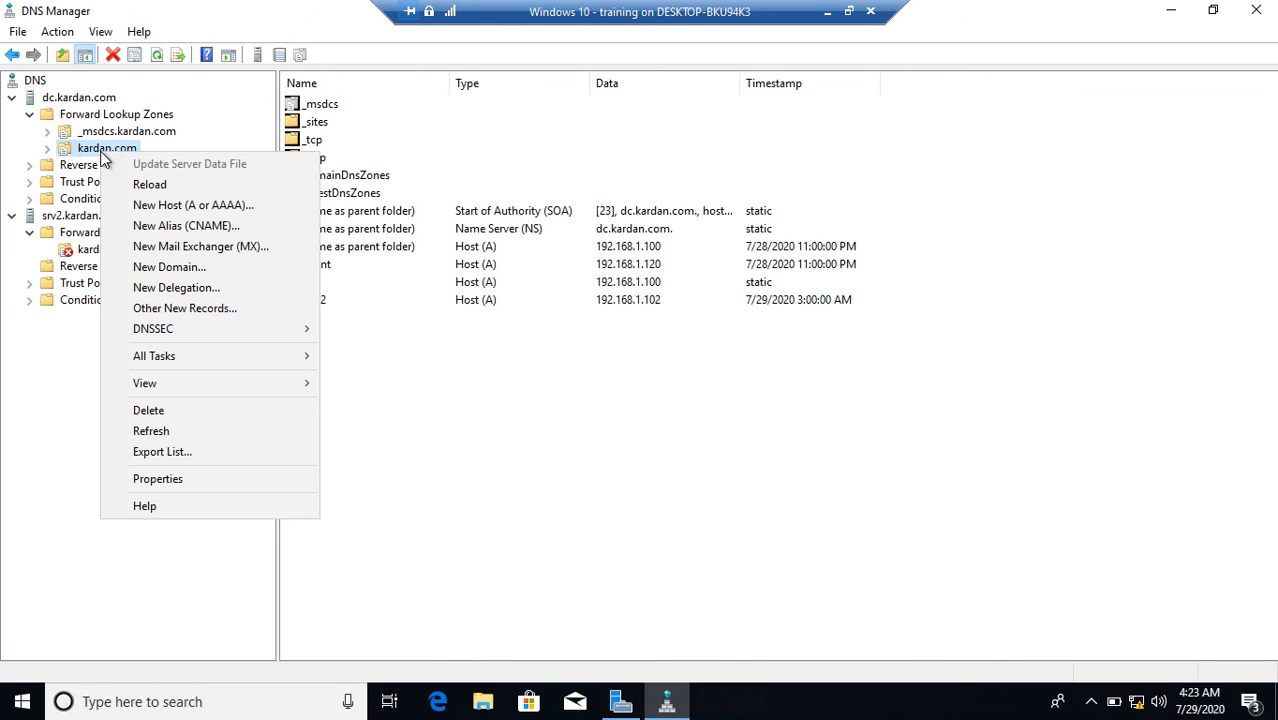
click(161, 479)
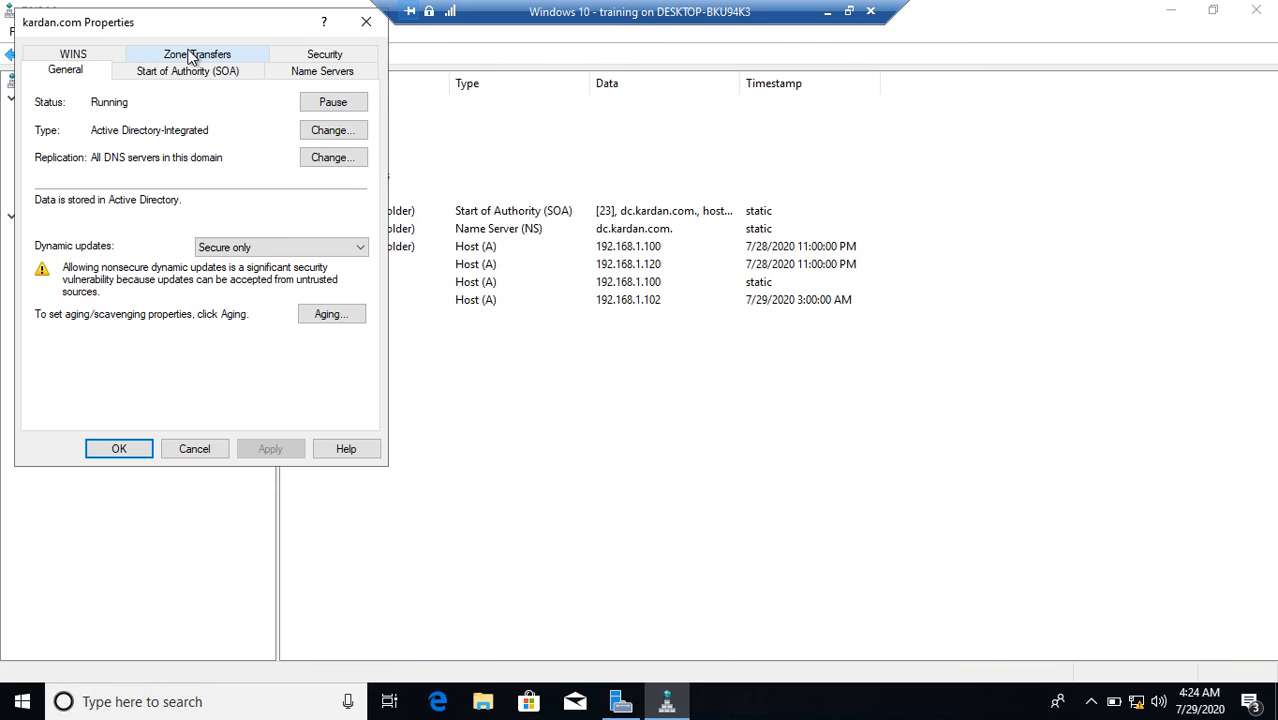
click(226, 57)
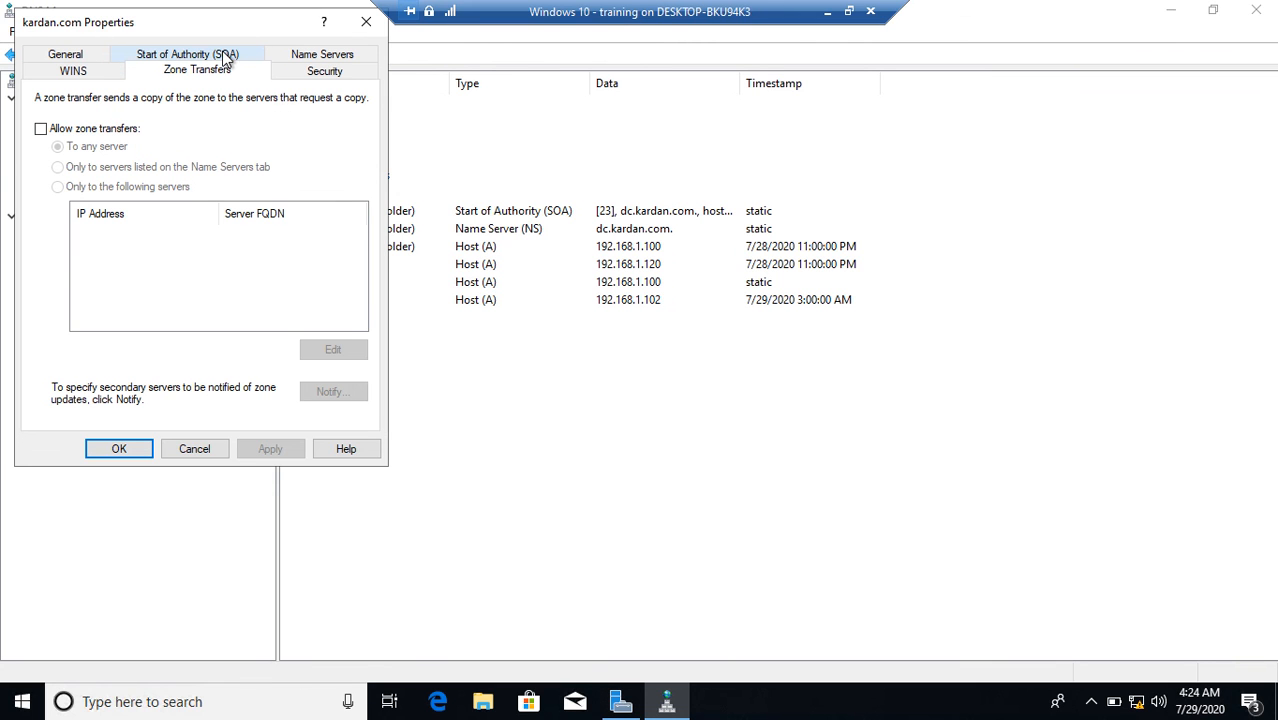
click(73, 134)
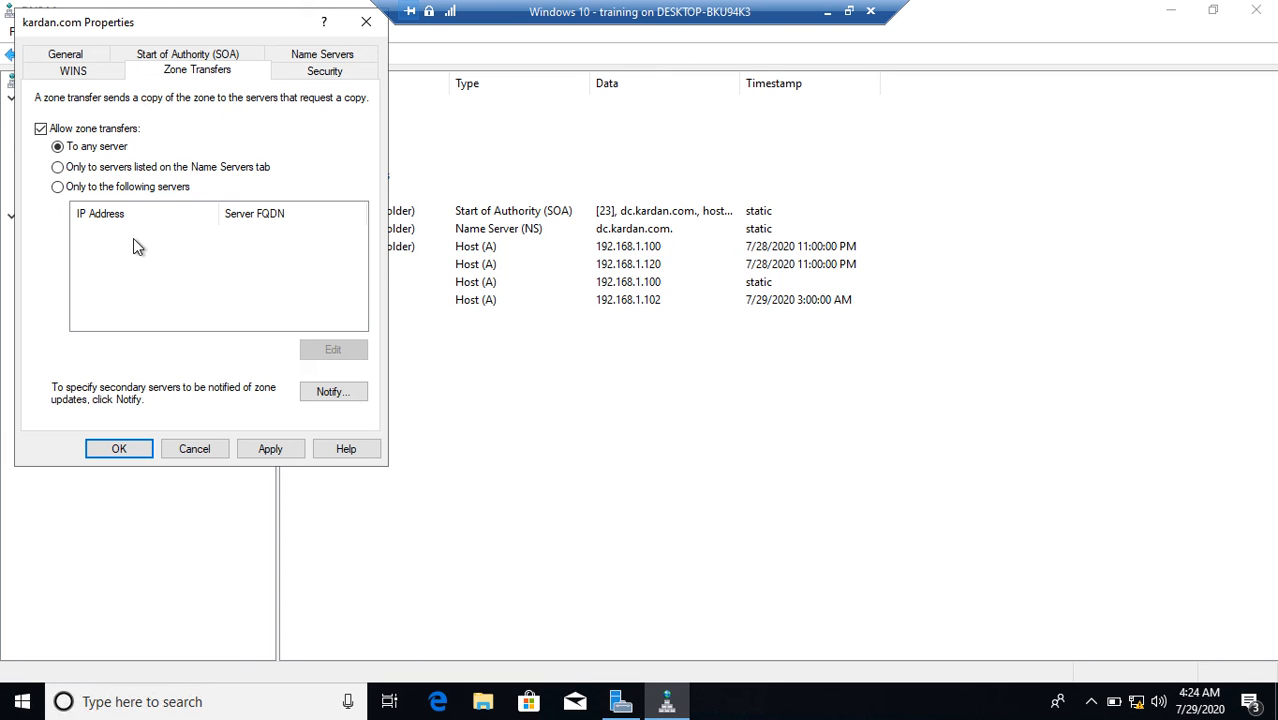
click(96, 190)
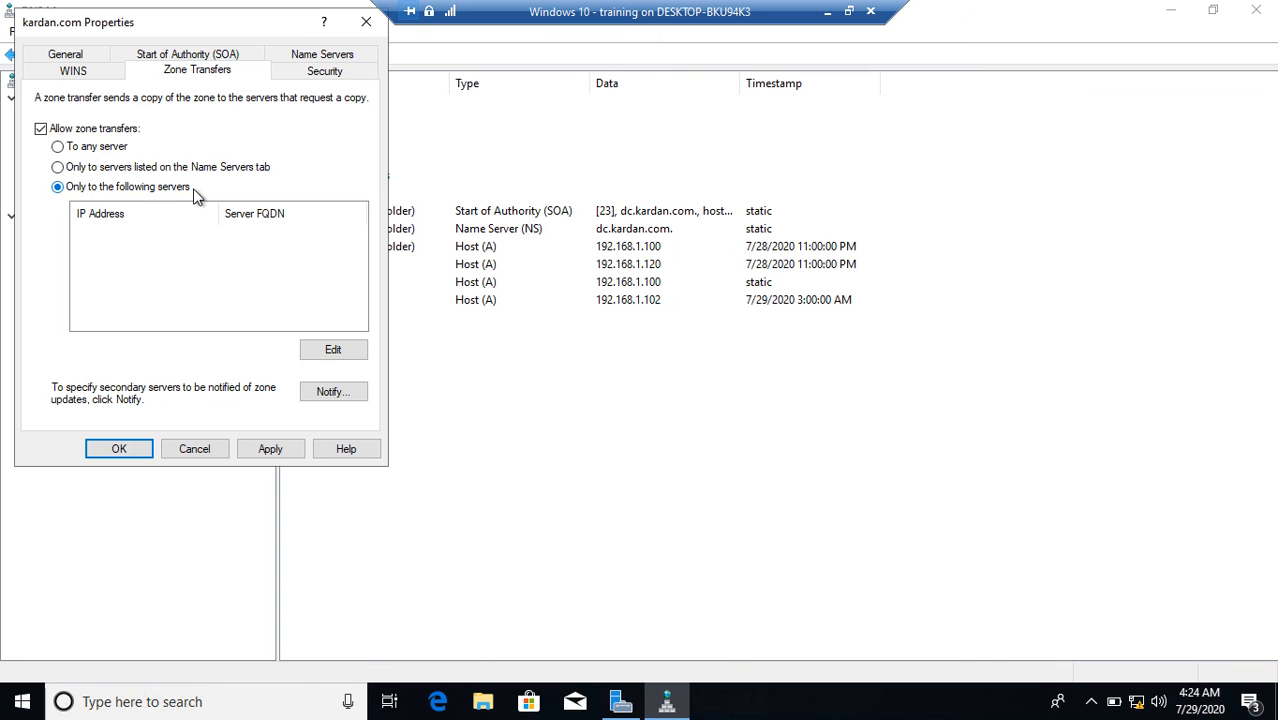
Step: Add 192.168.1.102 to the secondary servers allowed to receive kardan.com zone transfers
click(333, 353)
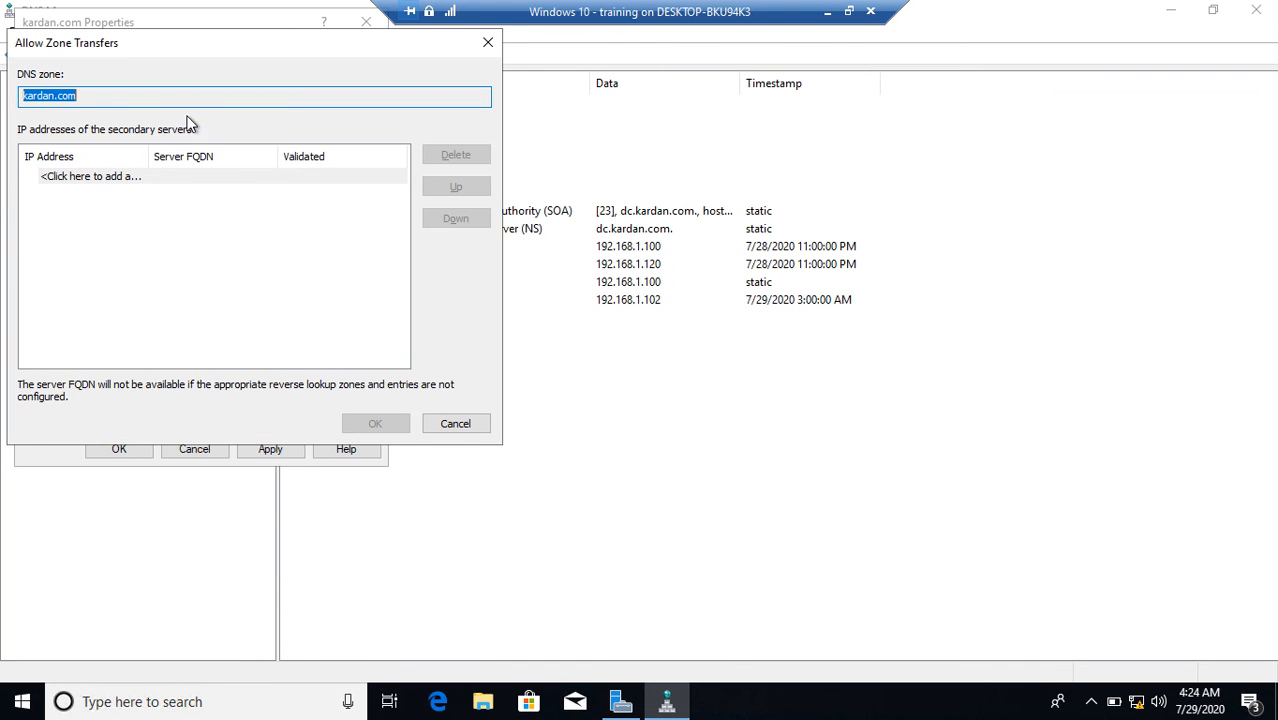
click(158, 180)
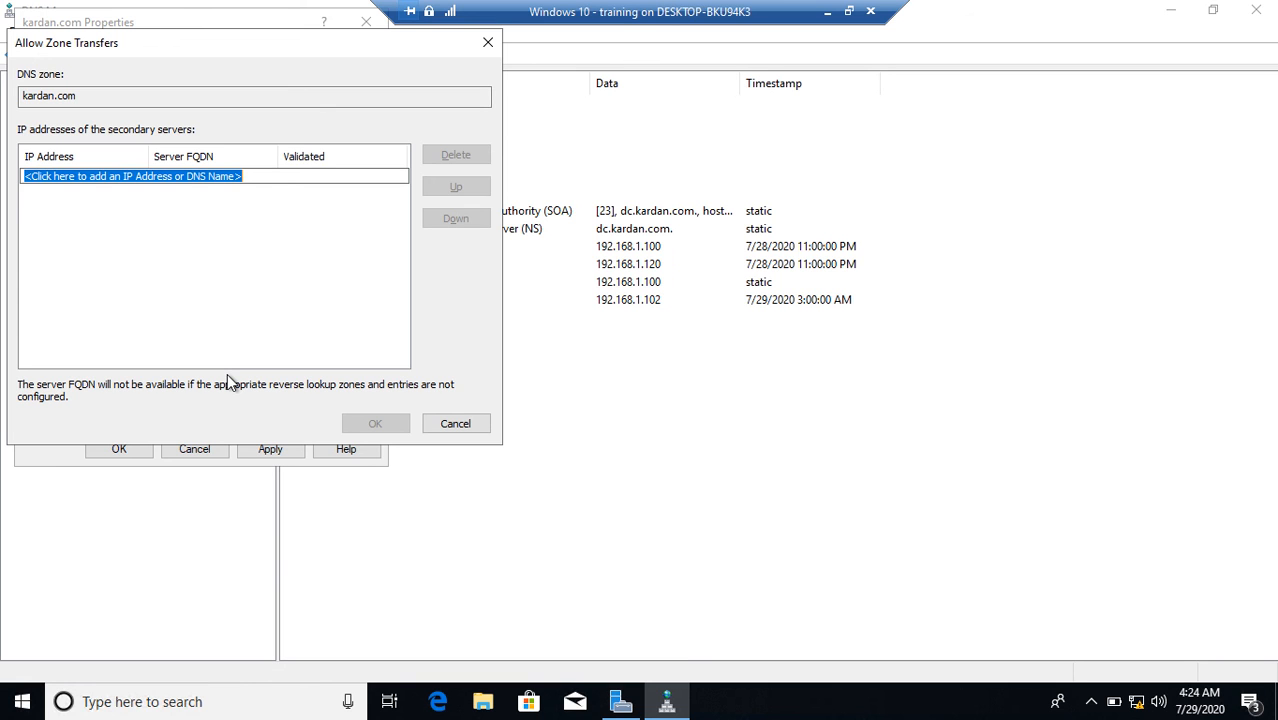
text(192.168.1.102)
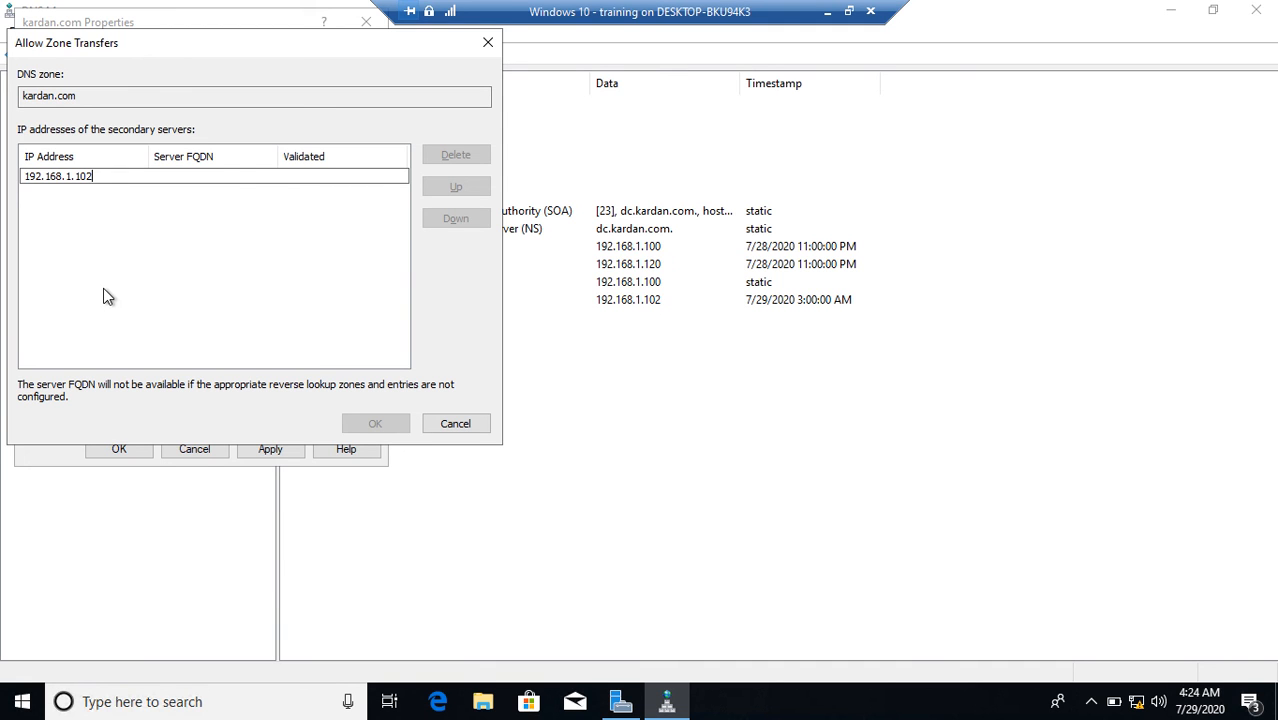
key(Return)
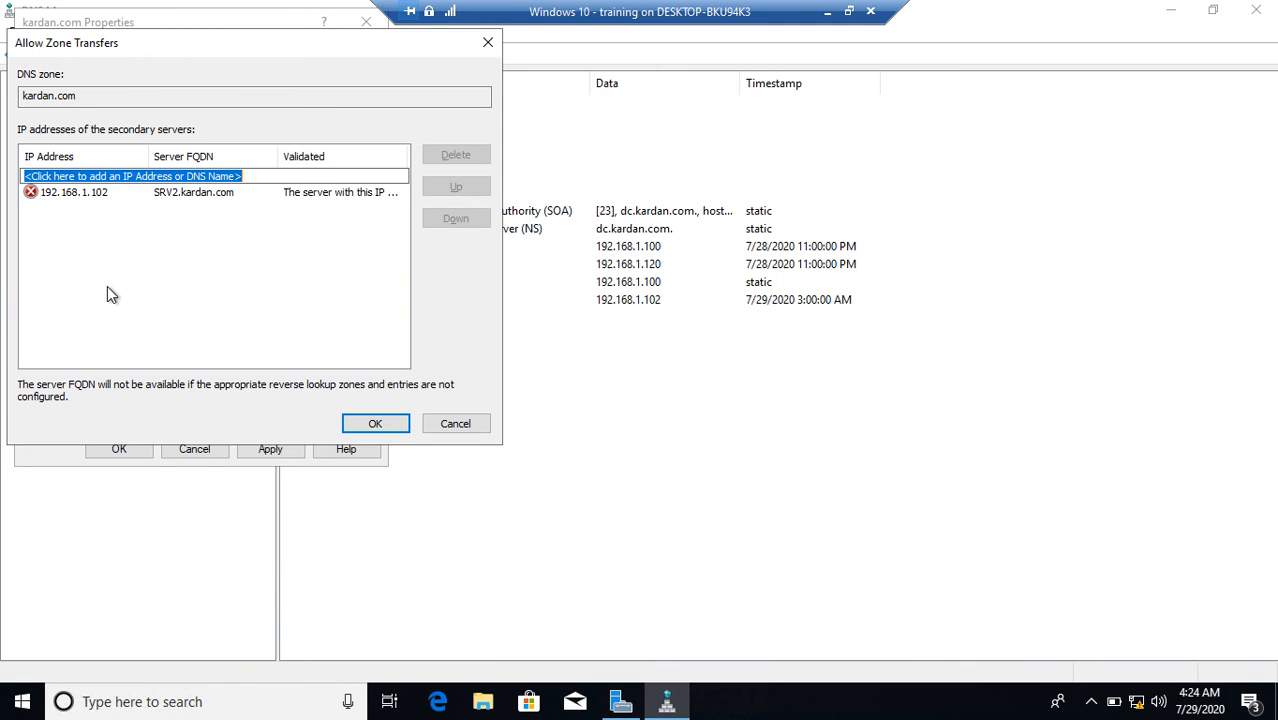
Step: Revalidate the 192.168.1.102 entry and apply the zone transfer settings of kardan.com
double_click(162, 196)
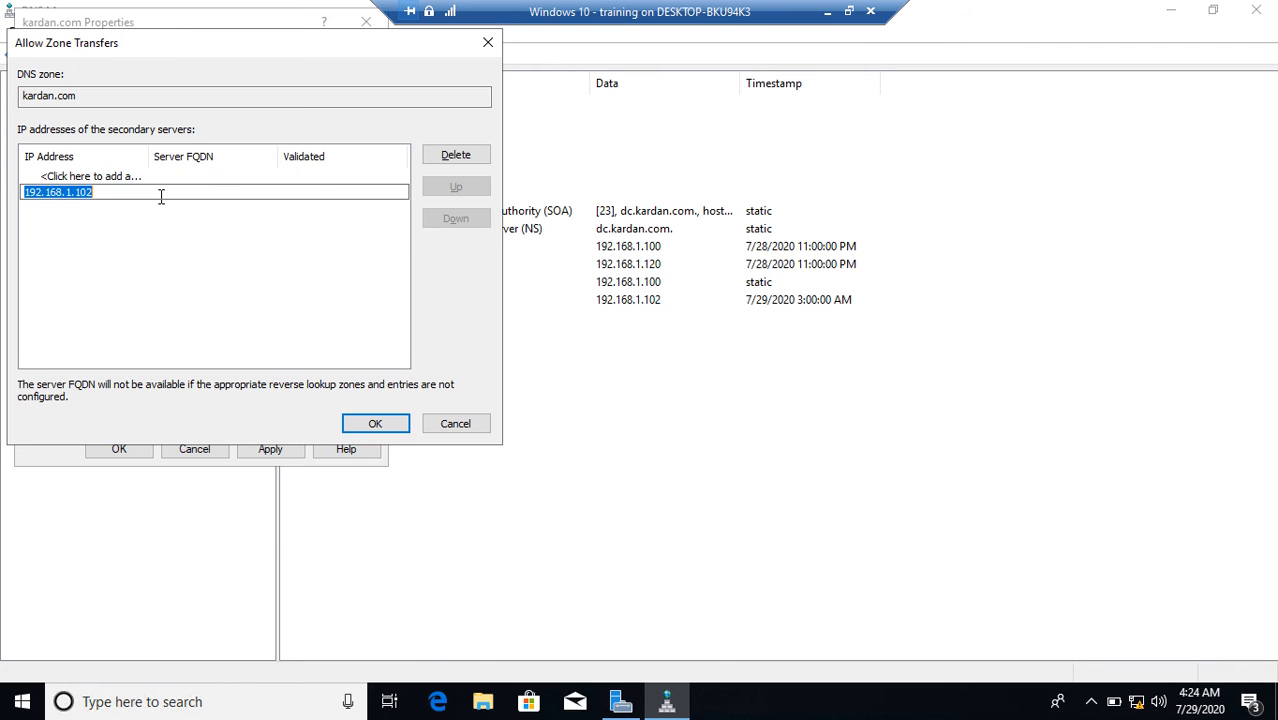
key(Return)
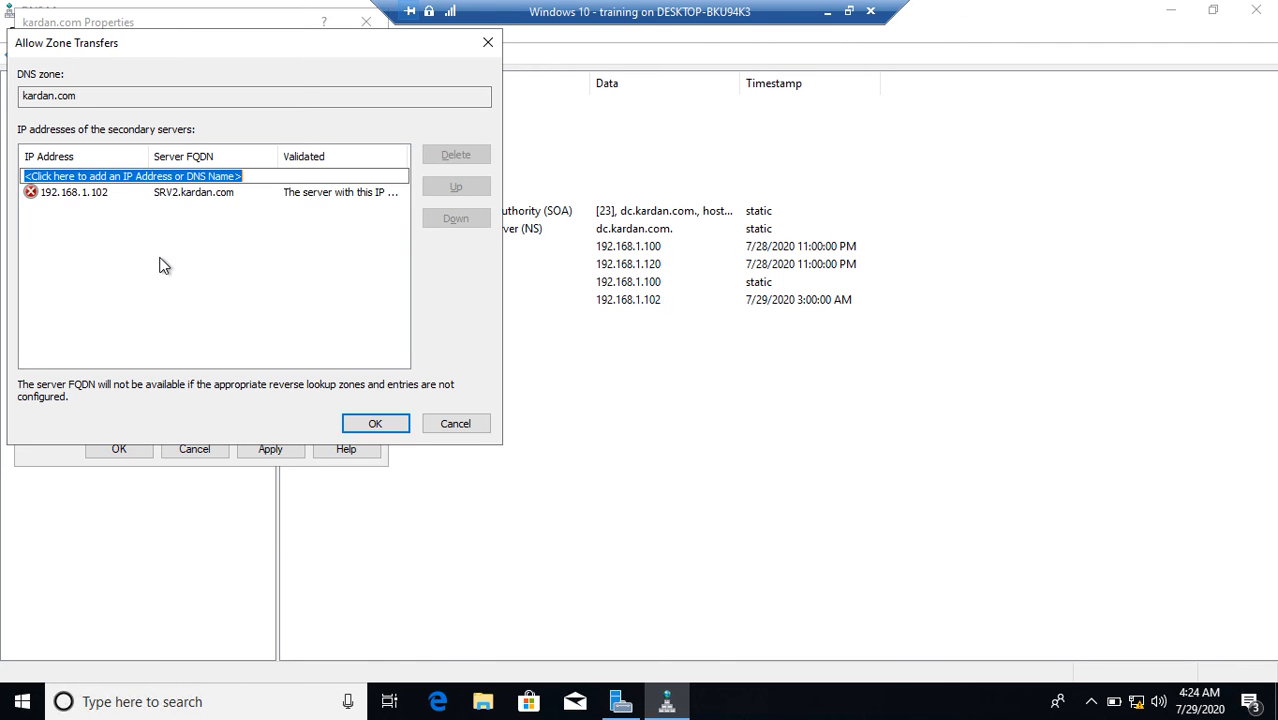
double_click(218, 192)
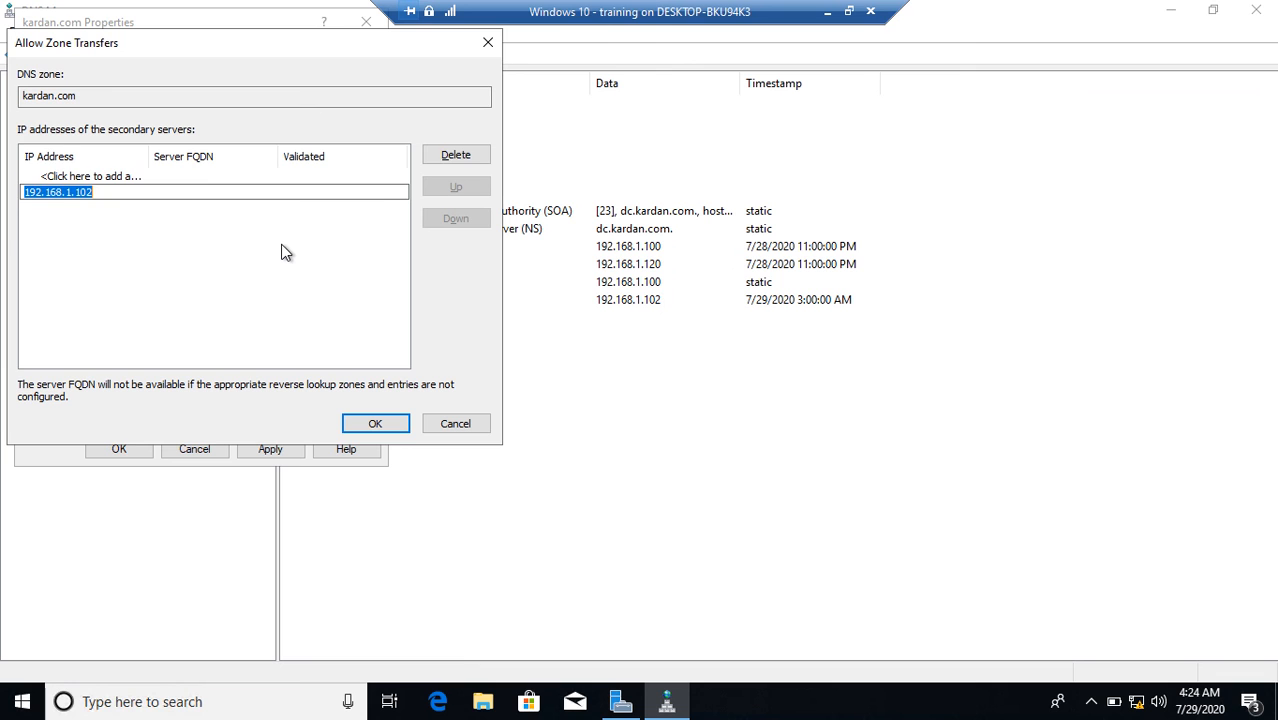
key(Return)
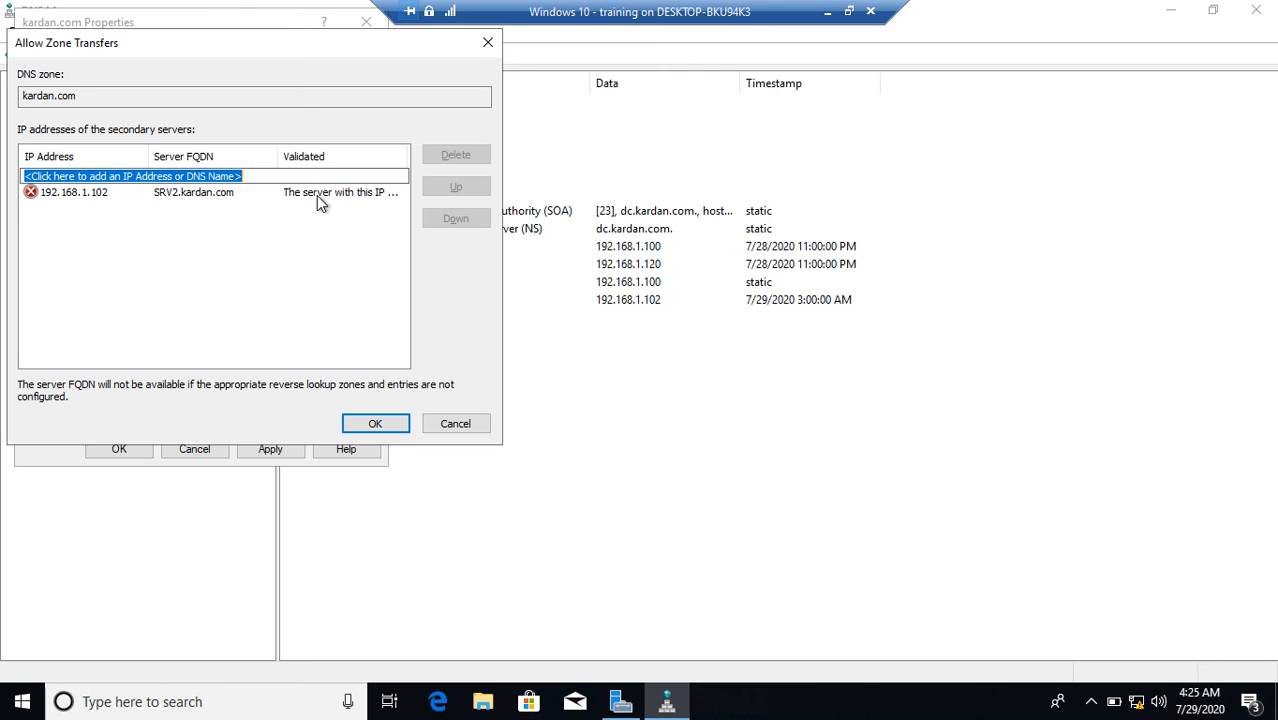
click(370, 425)
click(270, 449)
click(119, 449)
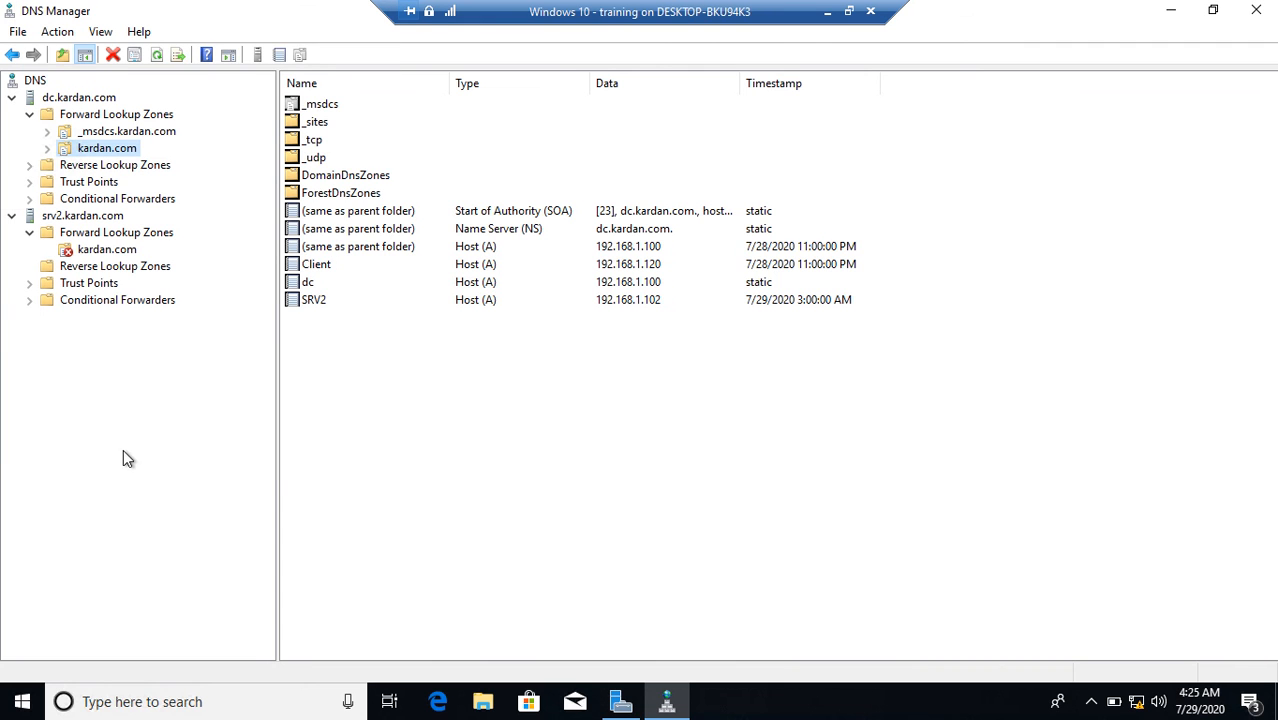
Step: Try to transfer the kardan.com zone on srv2.kardan.com from its master server
click(100, 251)
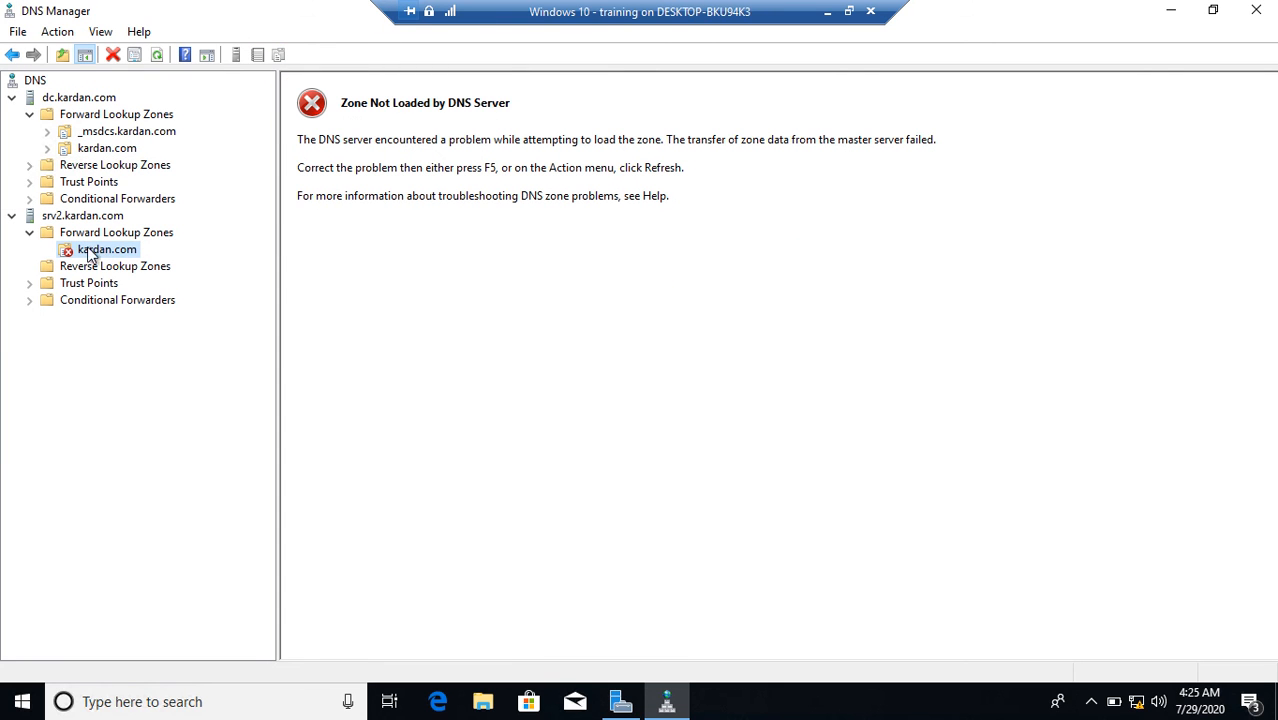
right_click(87, 253)
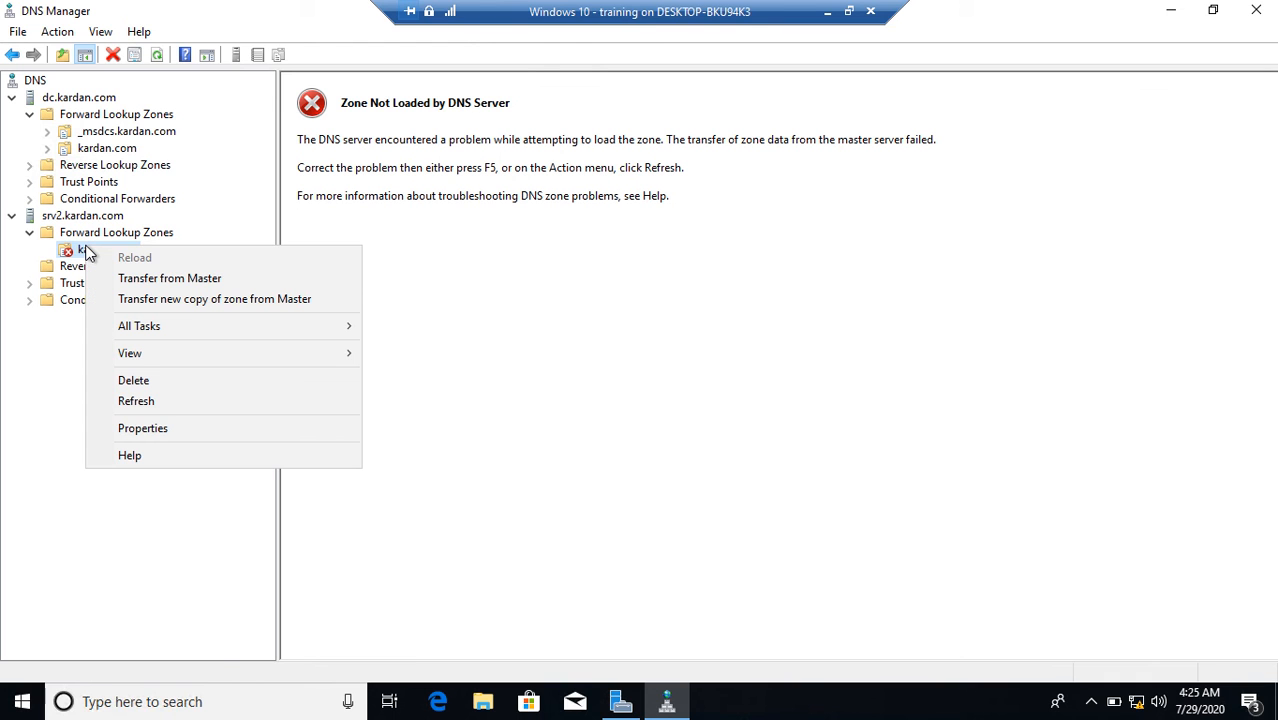
click(152, 279)
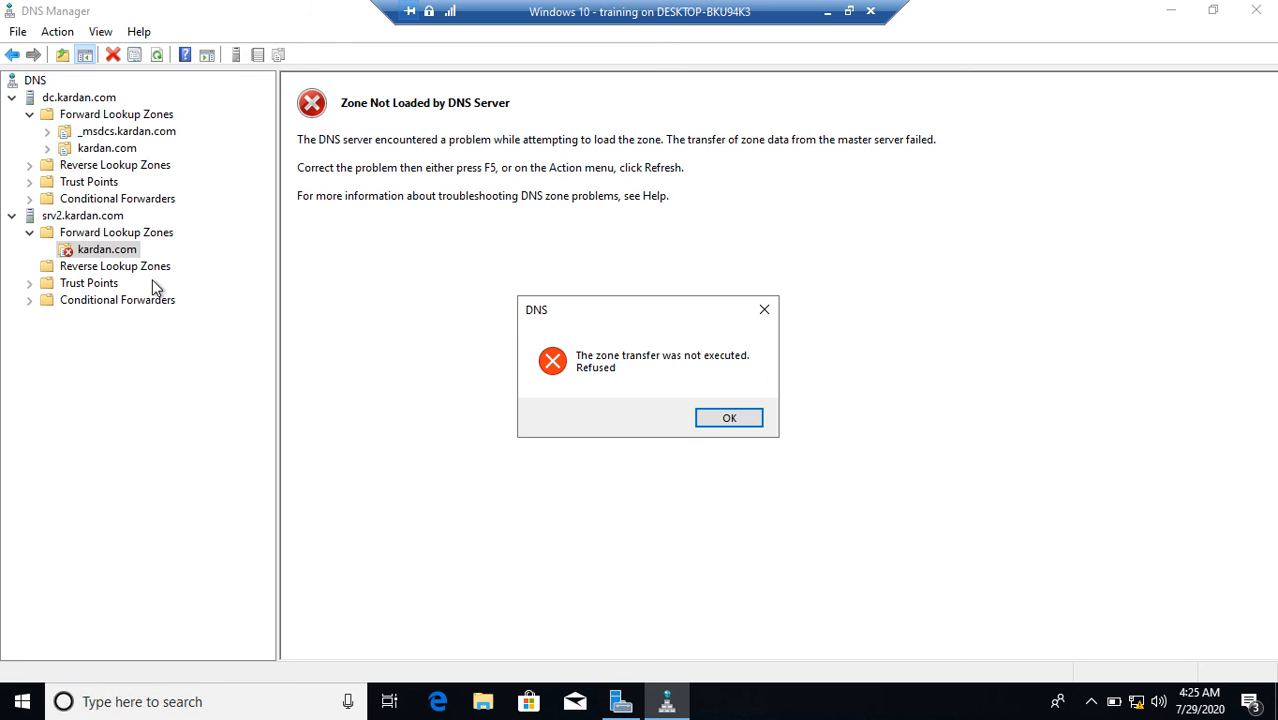
click(725, 421)
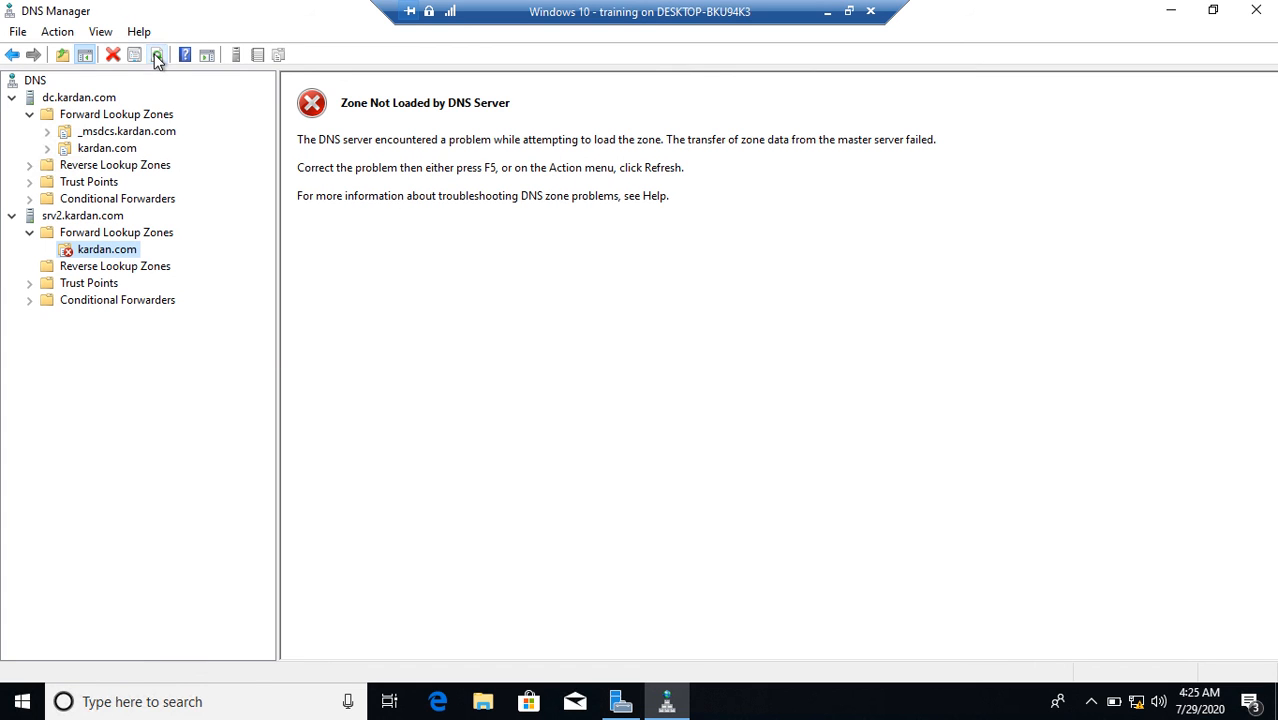
Step: Request the kardan.com zone transfer from the master again on srv2.kardan.com and refresh the zone
right_click(90, 255)
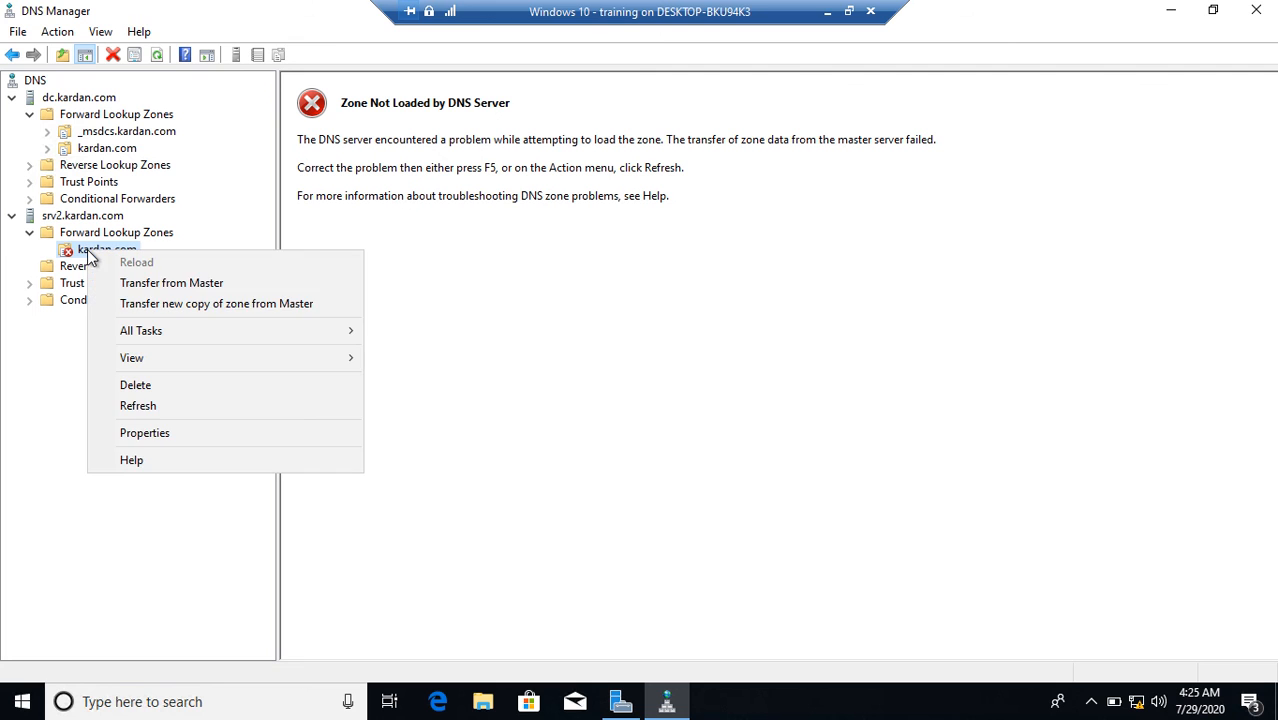
click(140, 286)
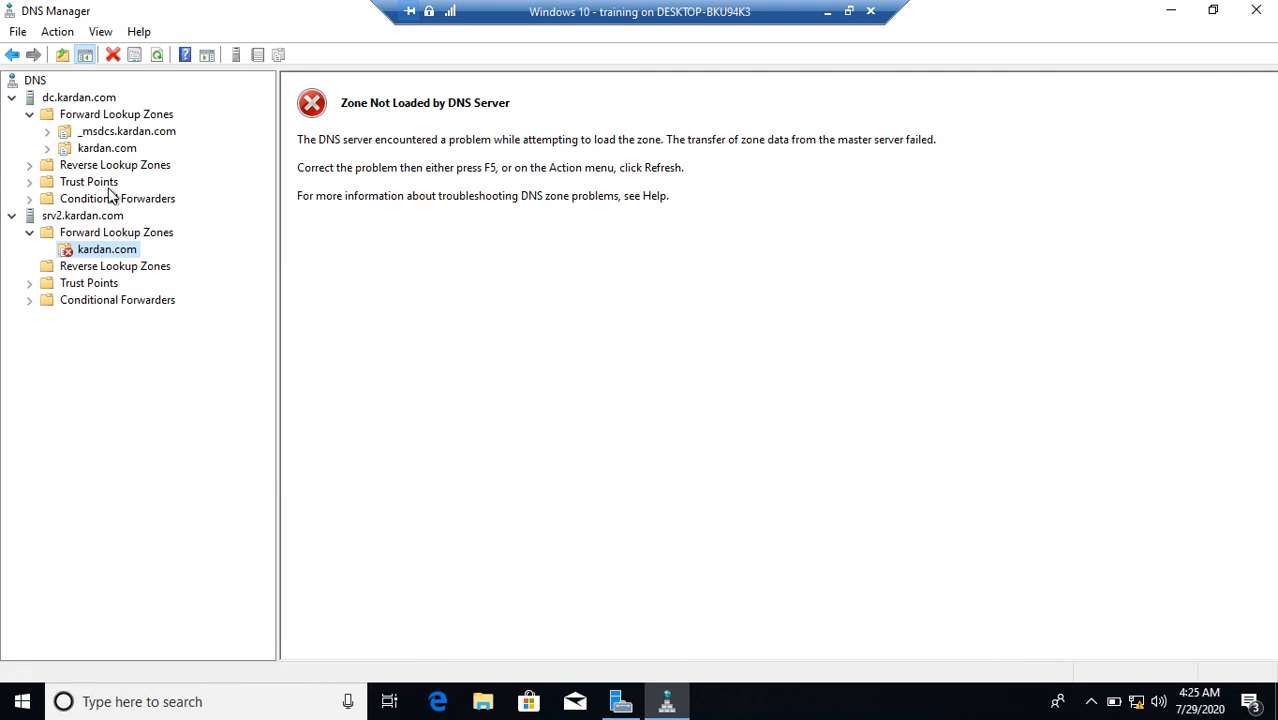
click(157, 56)
right_click(95, 250)
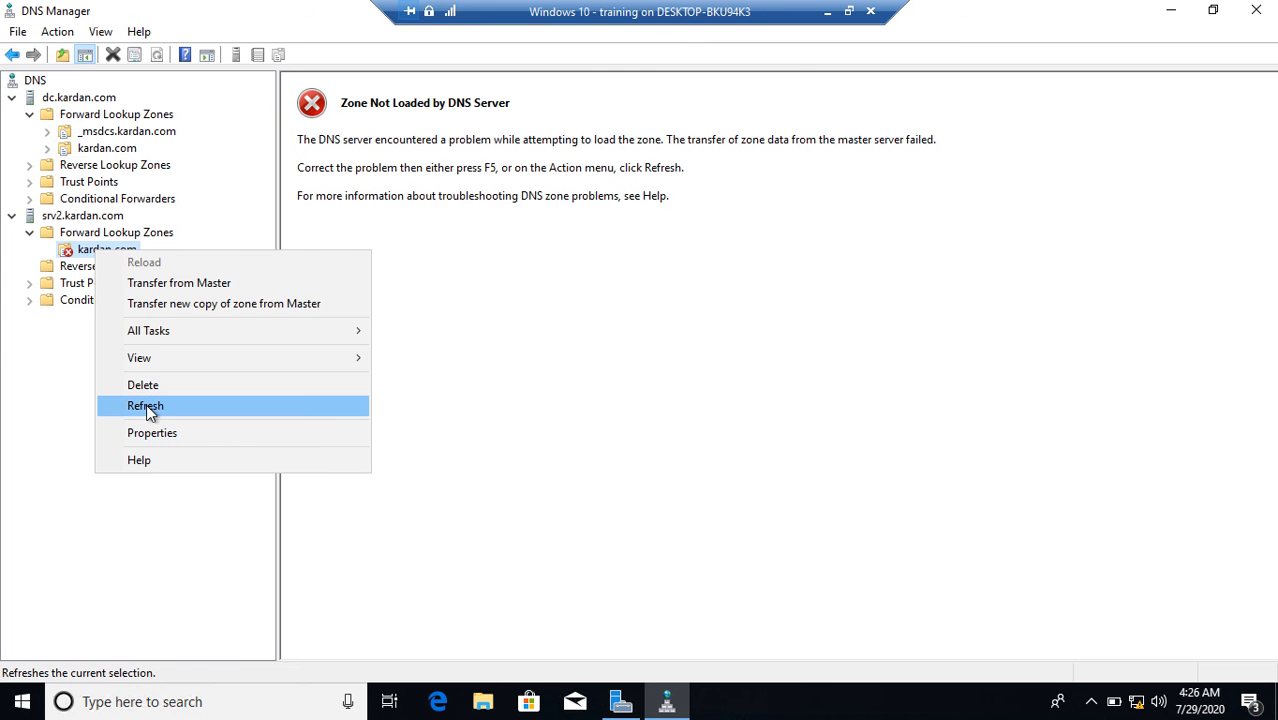
click(481, 406)
Step: Transfer a new copy of the kardan.com zone from the master to srv2.kardan.com and refresh the zone
click(106, 251)
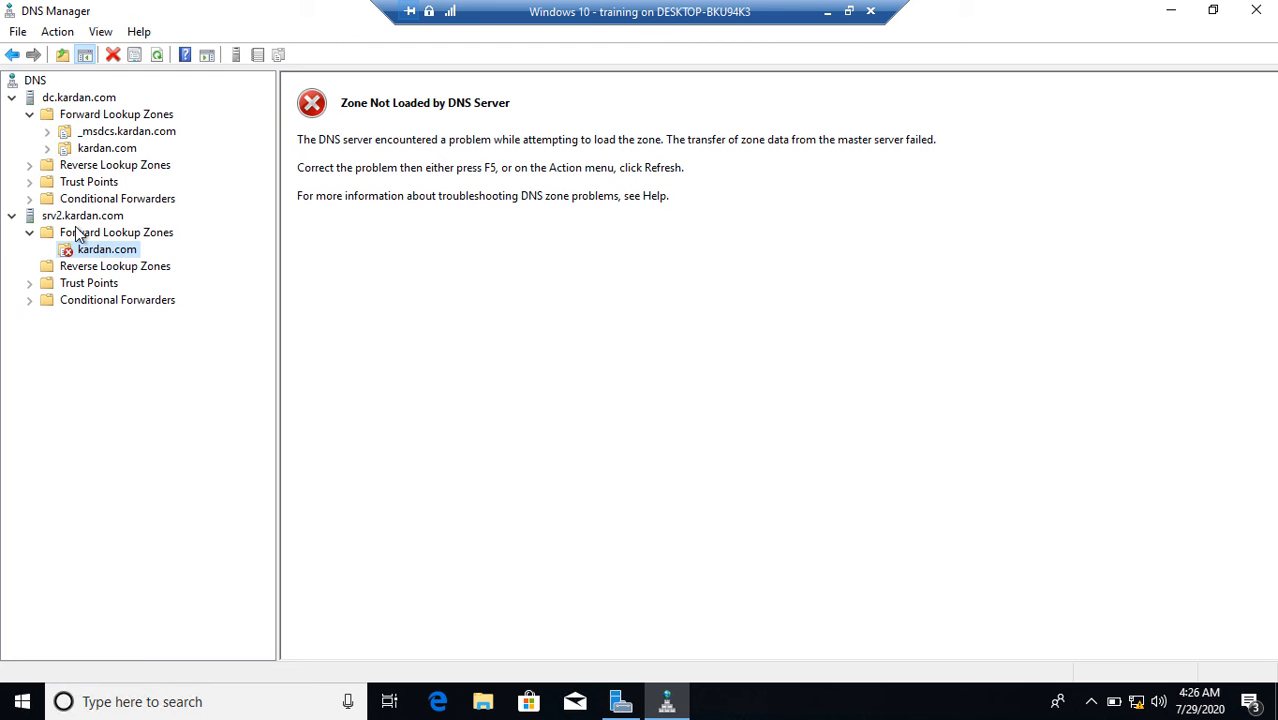
click(82, 233)
click(84, 254)
right_click(82, 252)
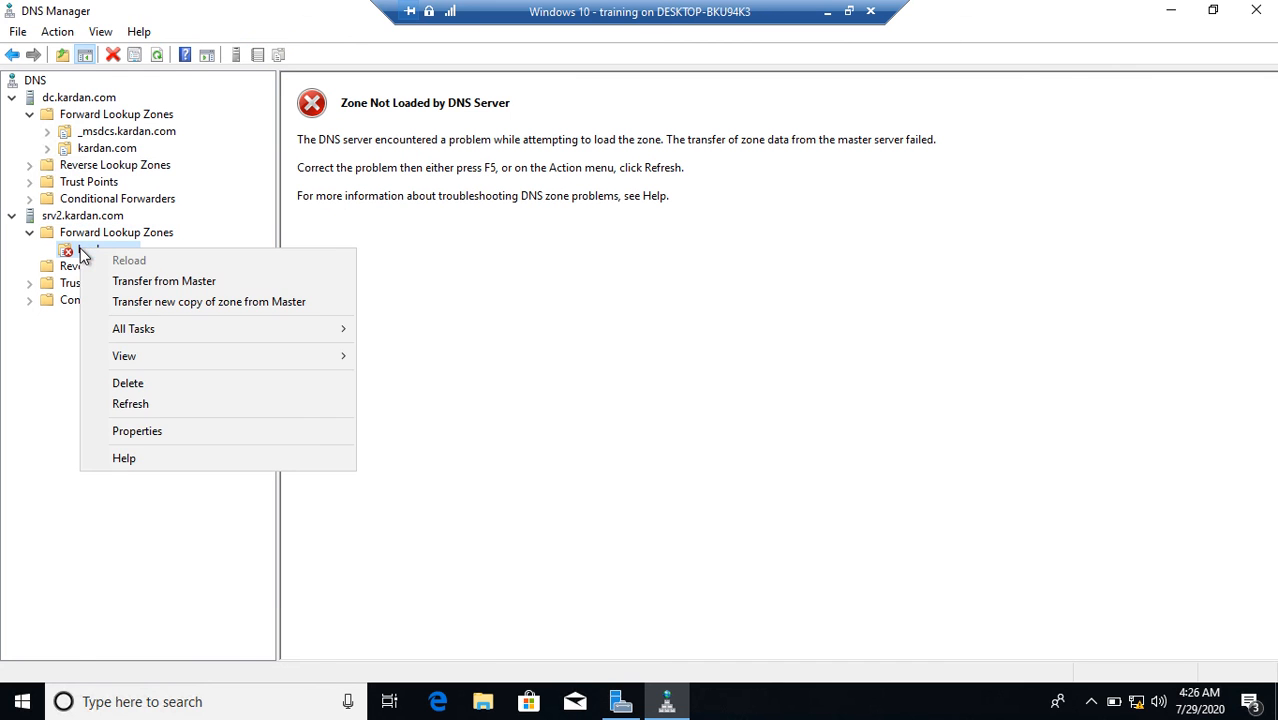
click(189, 303)
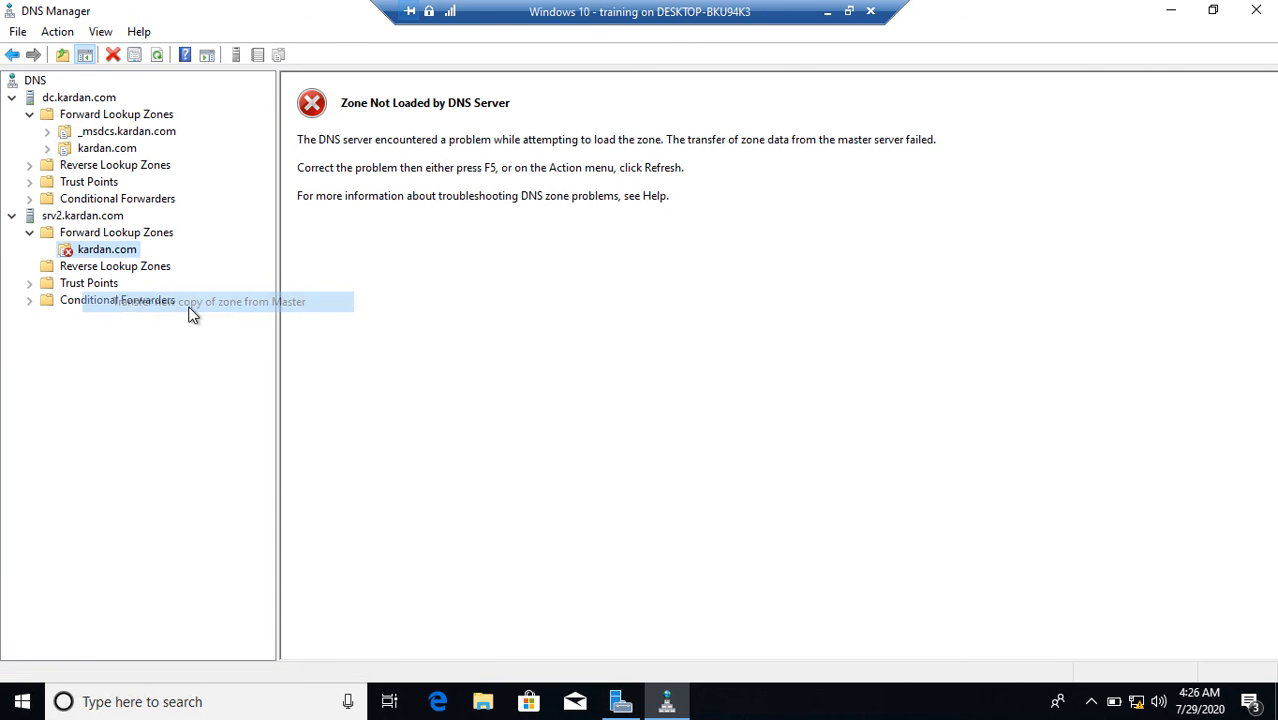
right_click(100, 251)
click(164, 414)
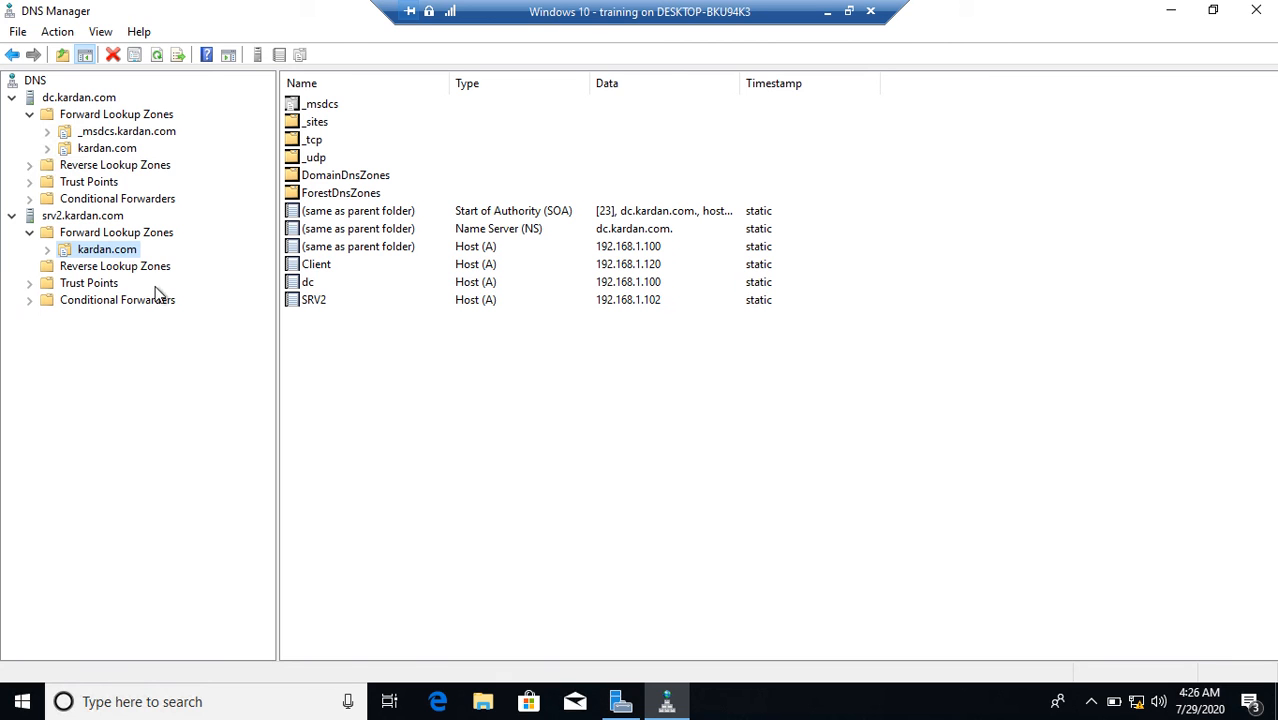
right_click(96, 251)
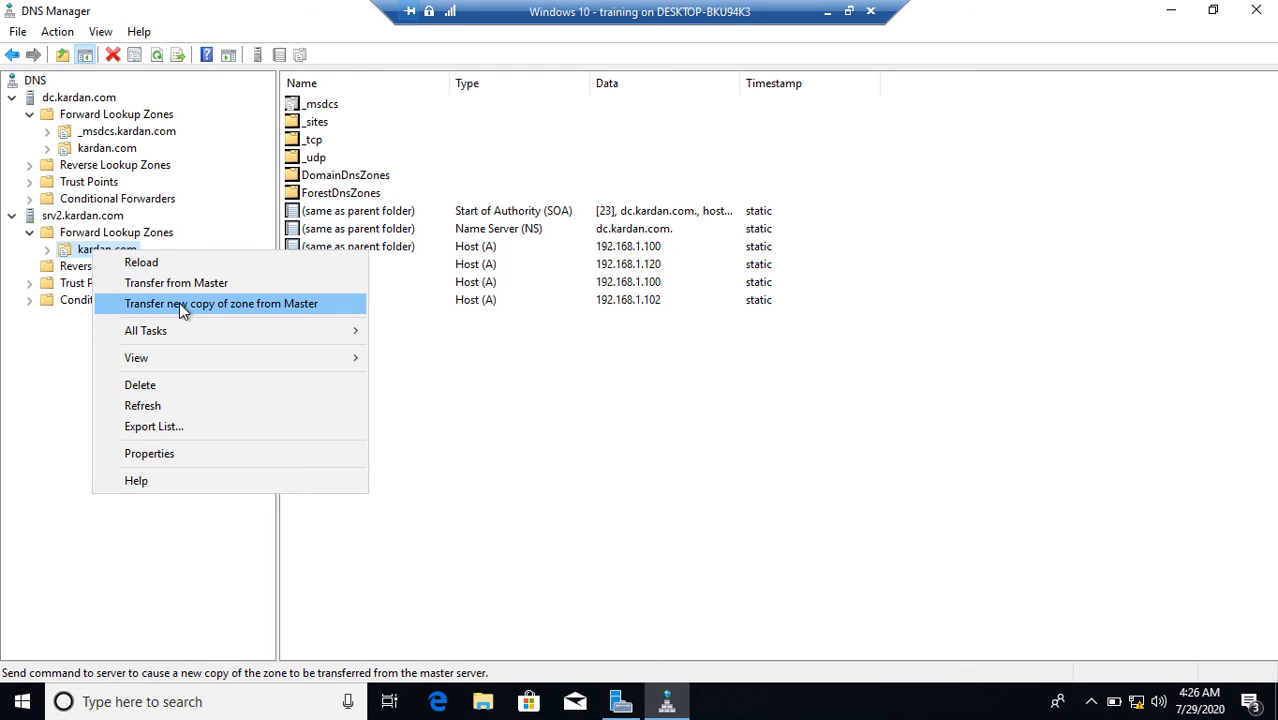
click(492, 387)
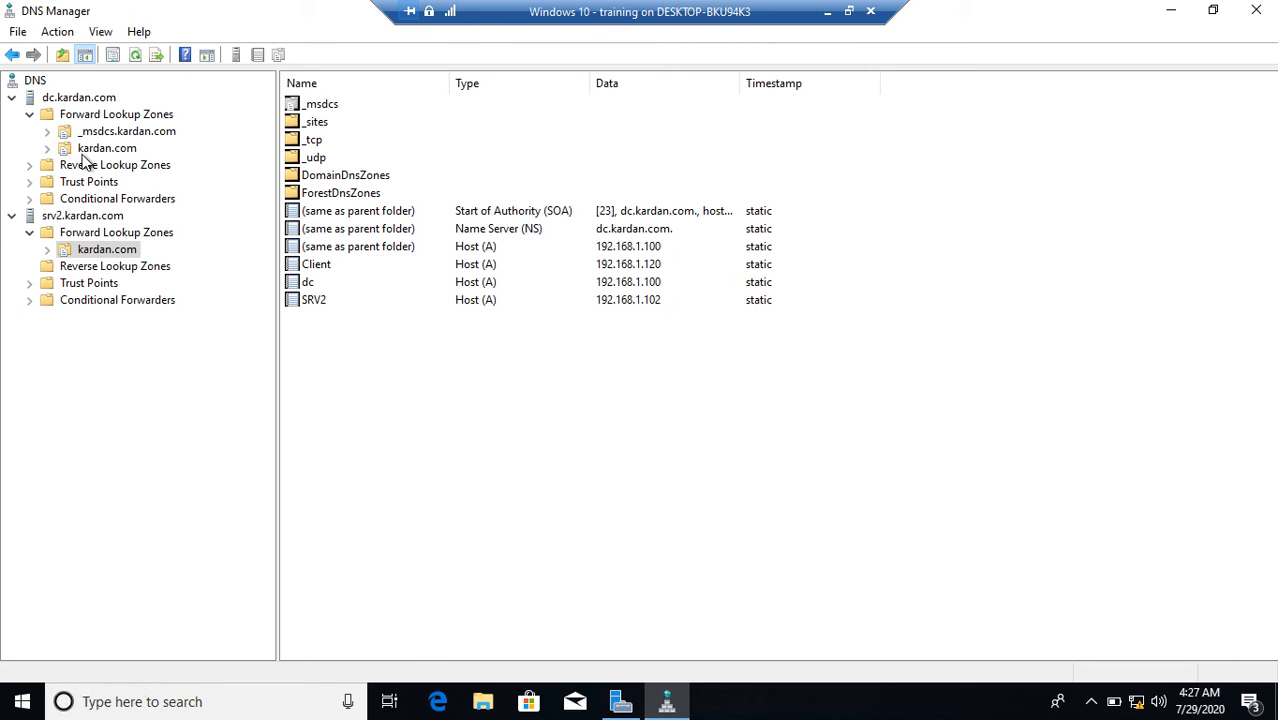
Step: Start a new secondary zone for IPv4 under the reverse lookup zones of srv2.kardan.com
click(29, 233)
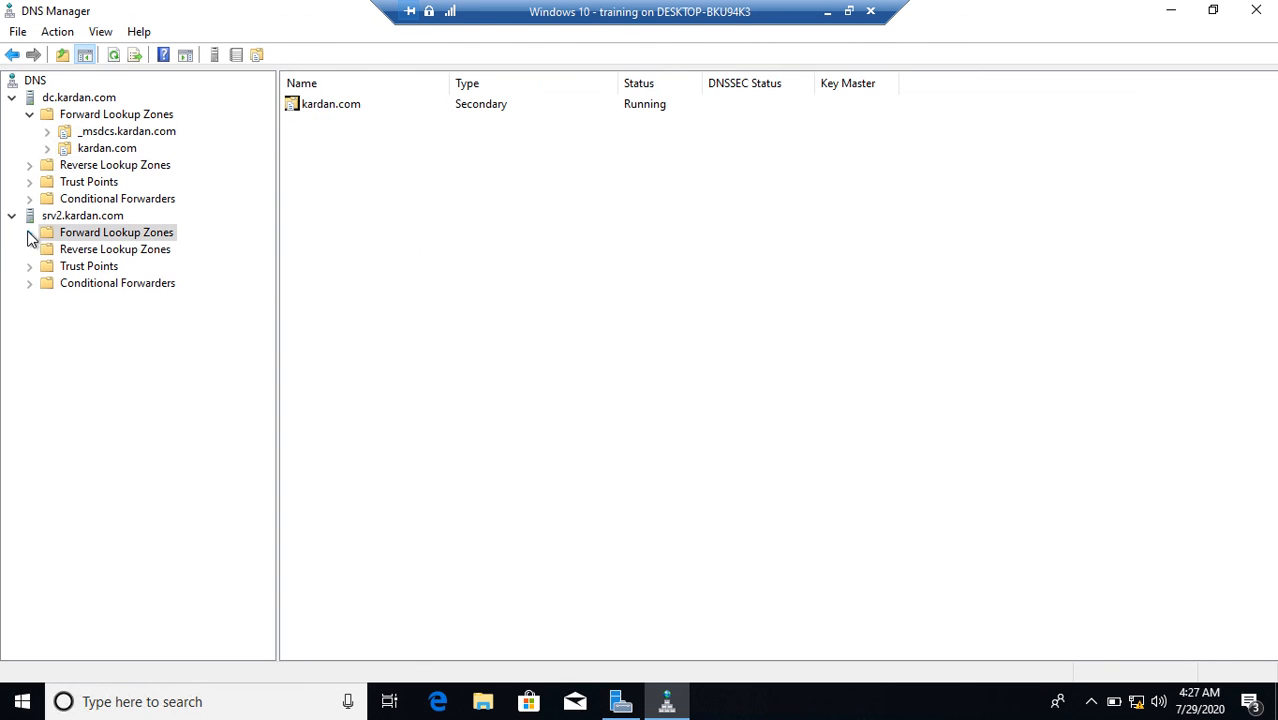
click(82, 256)
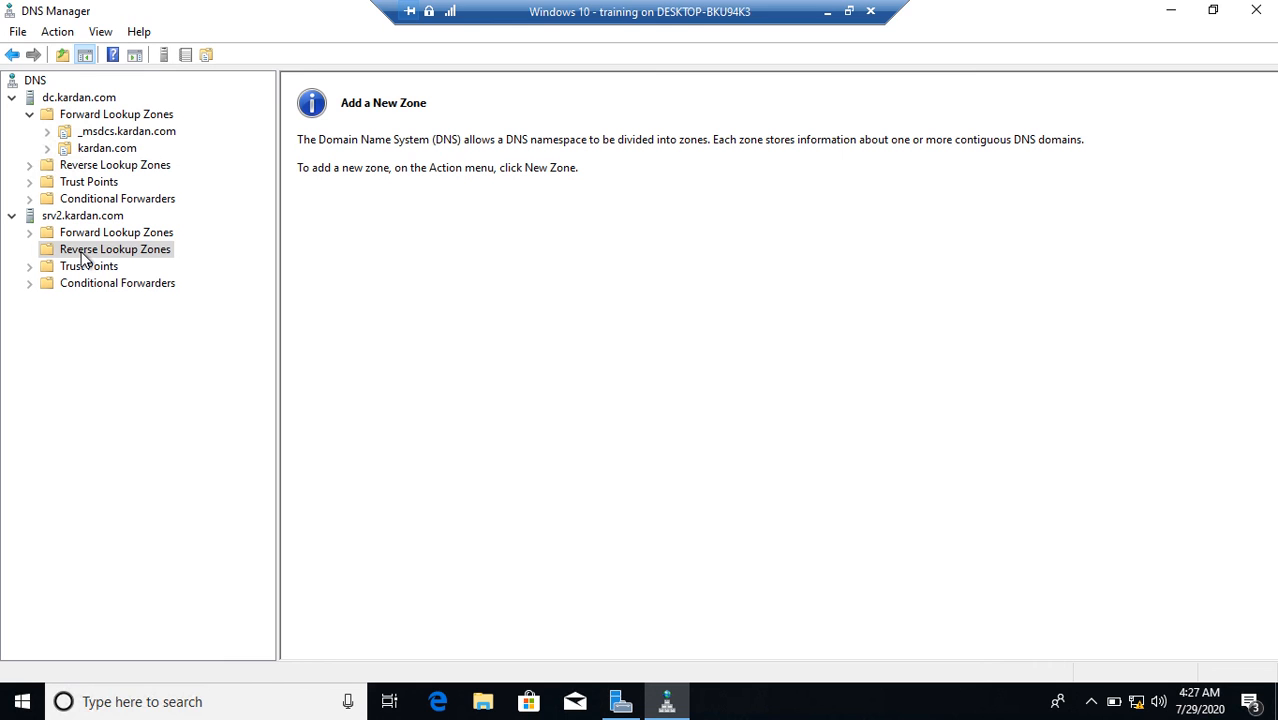
right_click(84, 258)
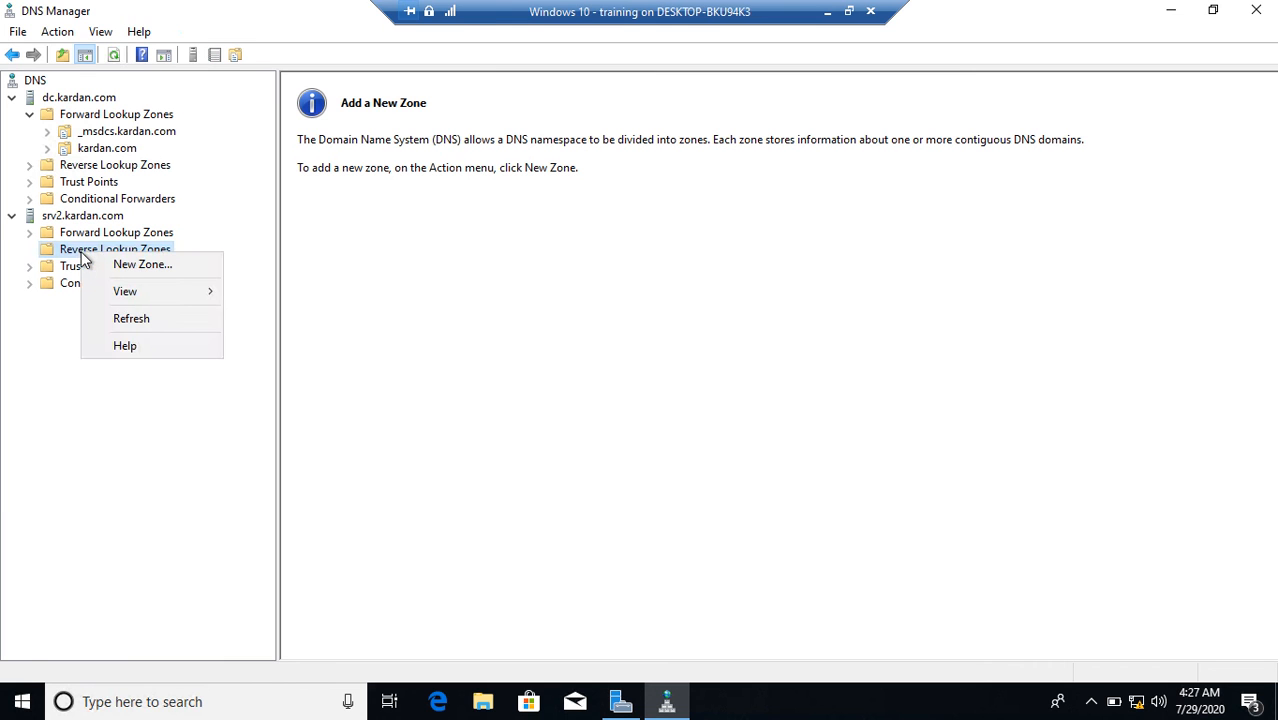
click(121, 268)
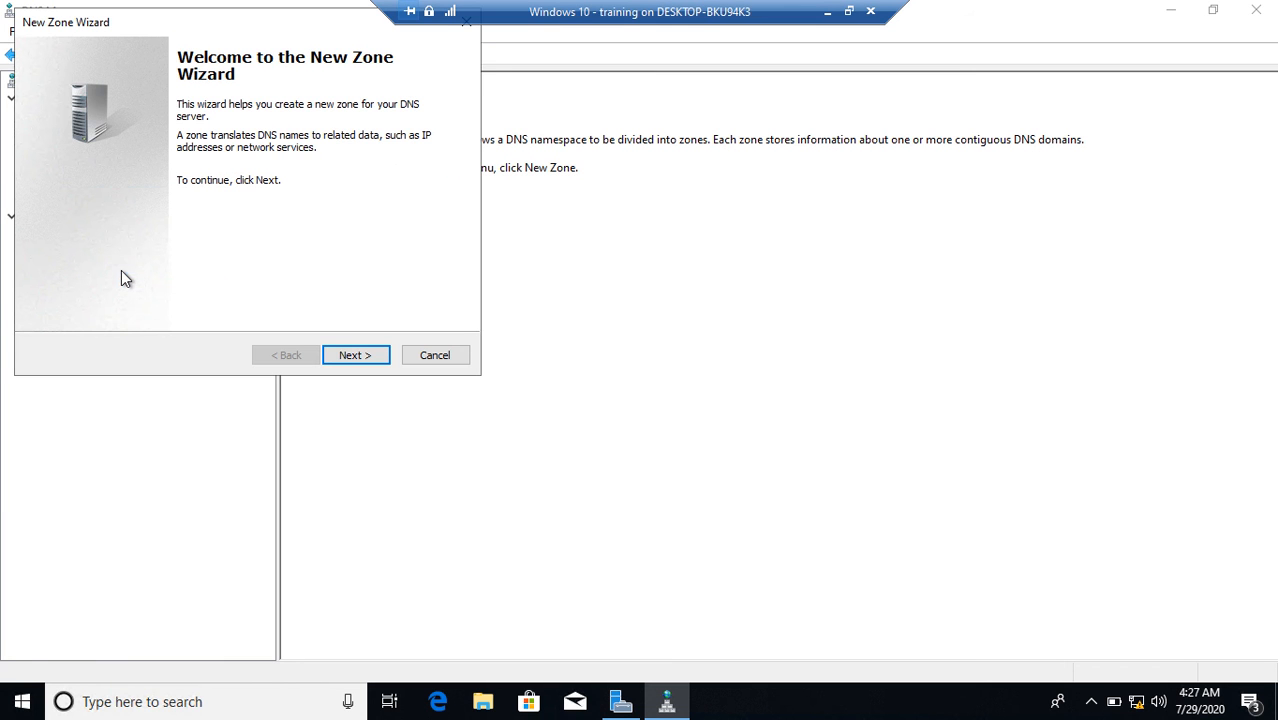
click(328, 358)
click(110, 178)
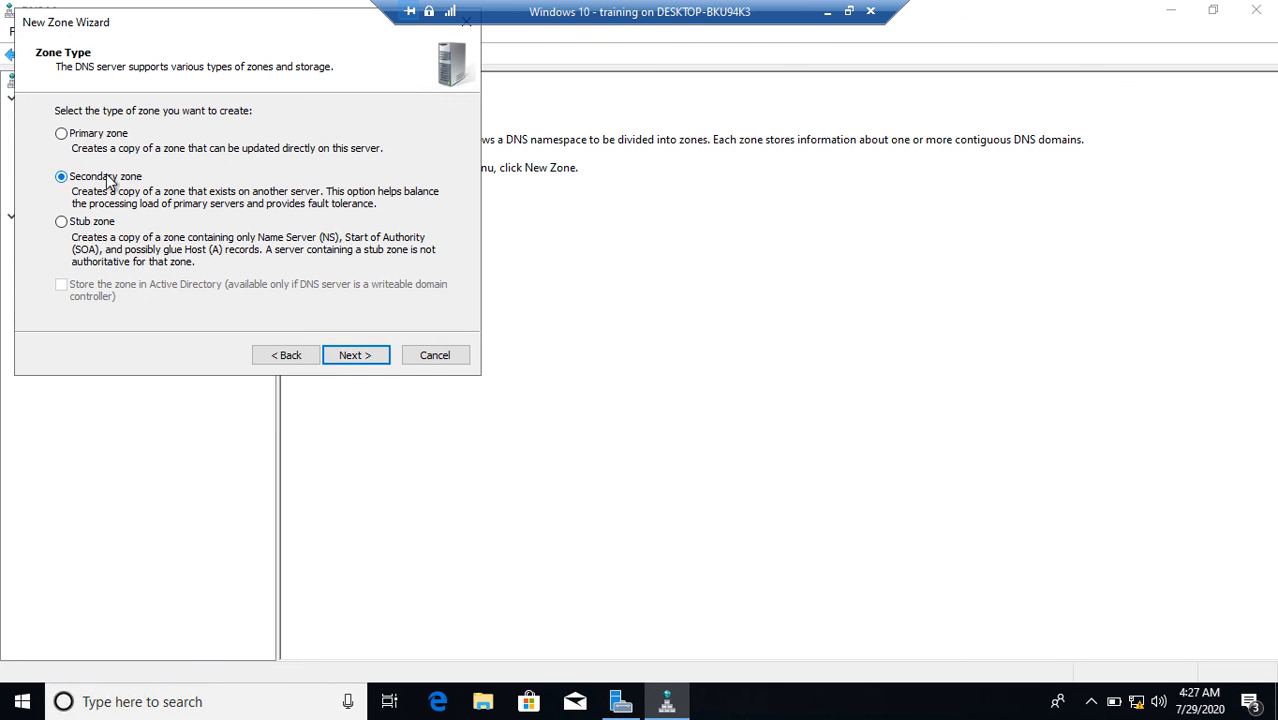
click(362, 362)
click(362, 362)
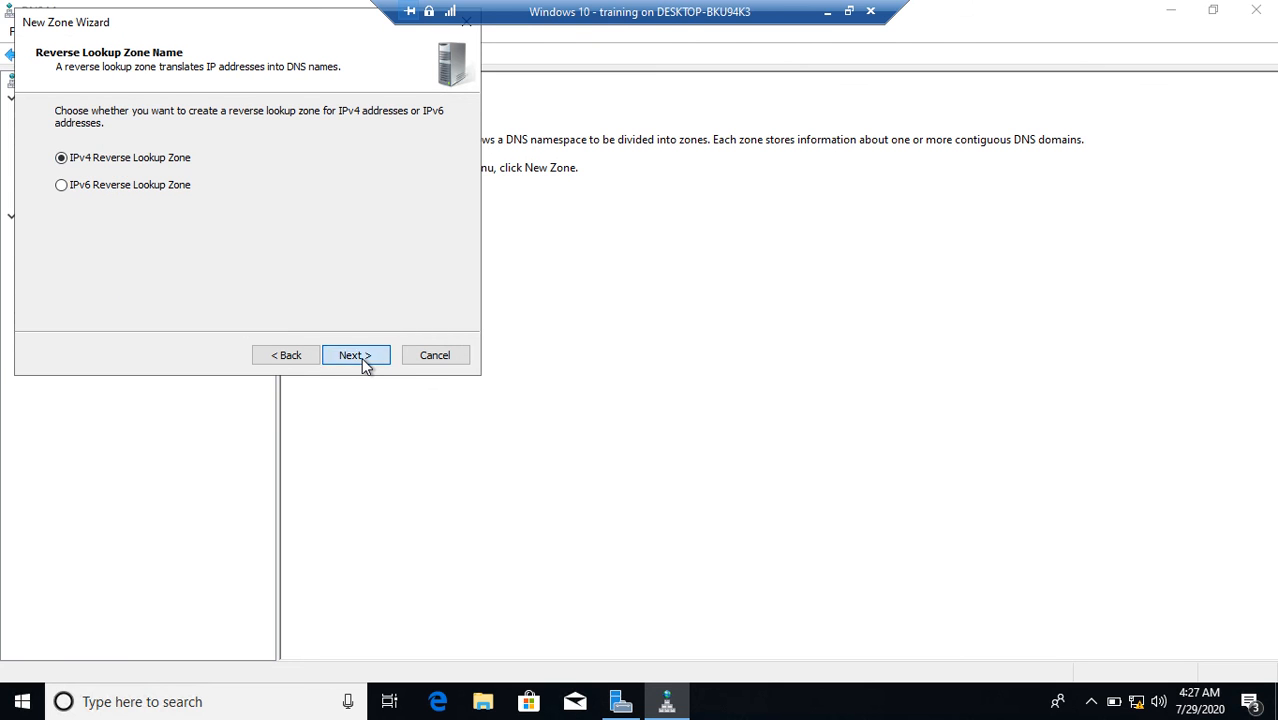
Step: Identify the reverse lookup zone by the network ID 192.168.1
click(87, 147)
text(192 .)
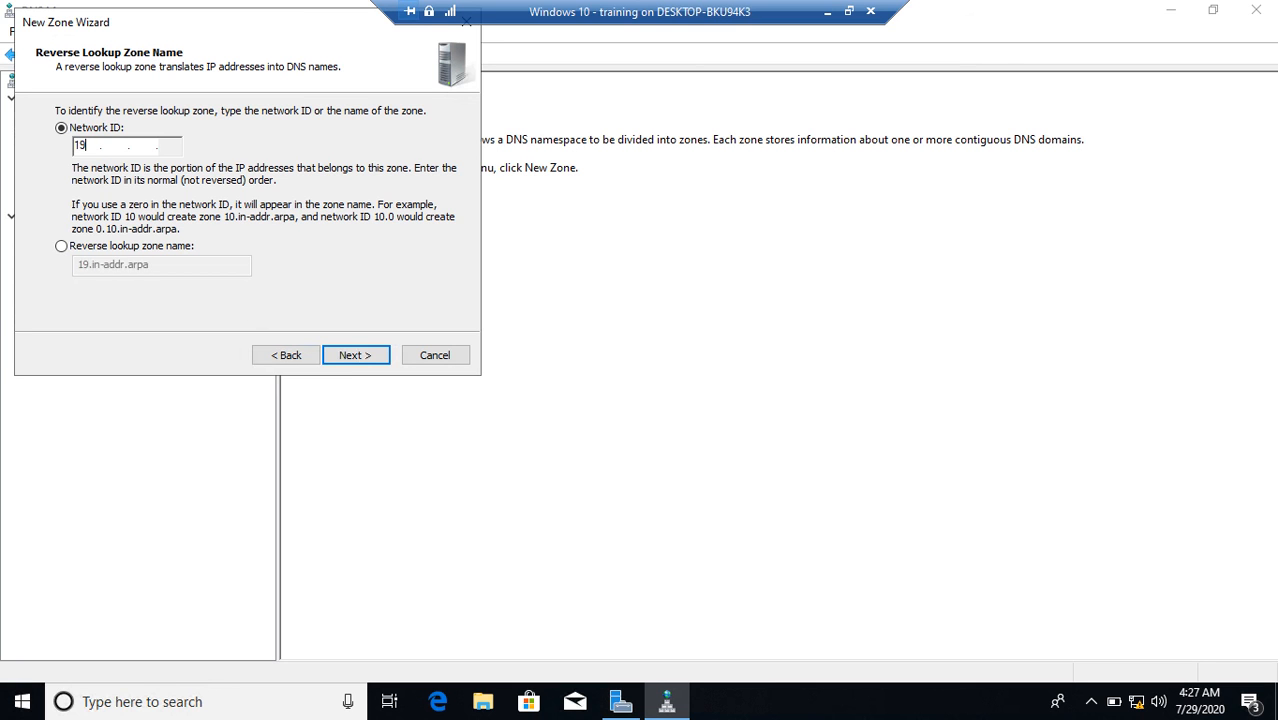
text(168 .1)
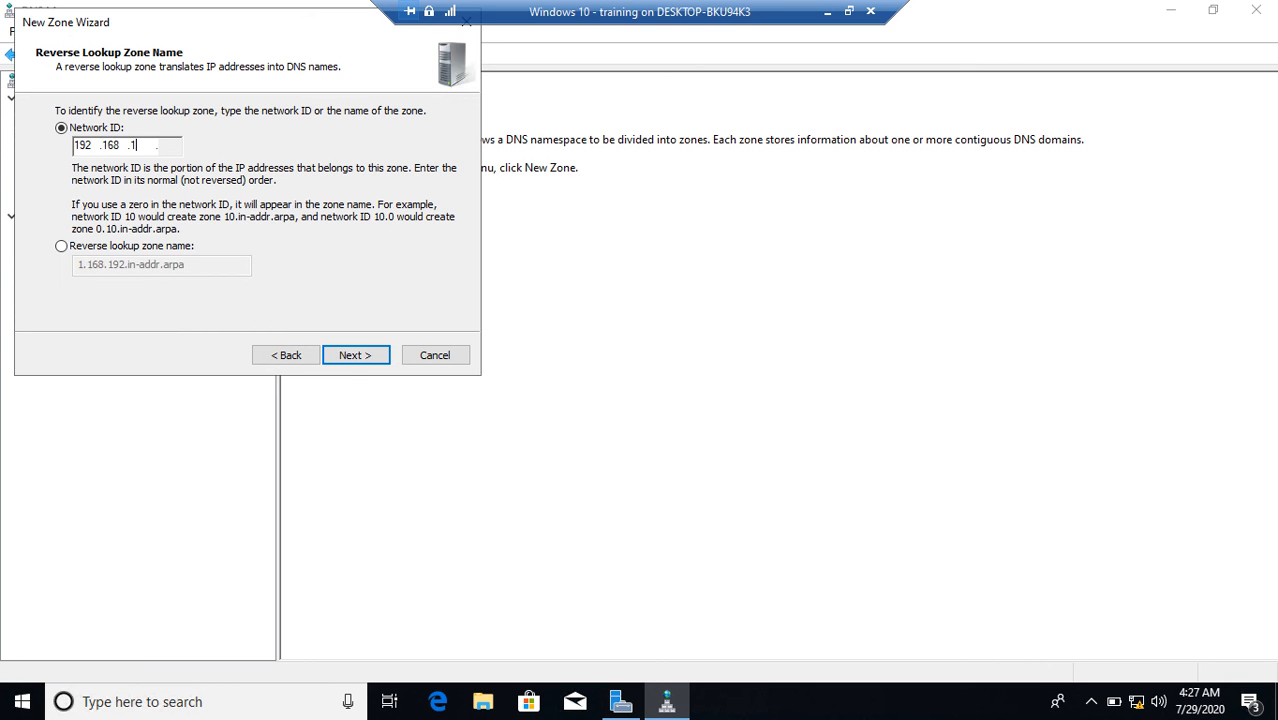
click(333, 362)
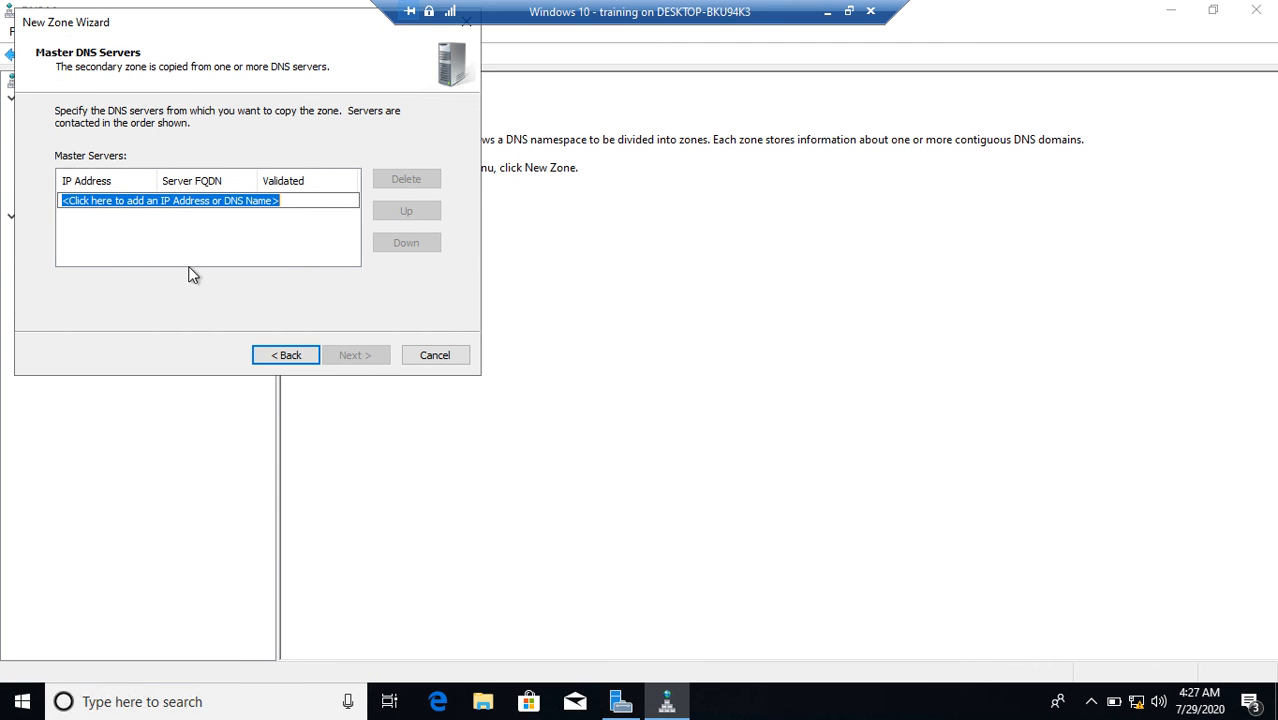
Step: Add 192.168.1.100 as the master DNS server, finish creating the zone, and open 1.168.192.in-addr.arpa on srv2.kardan.com
text(192.168.1.100)
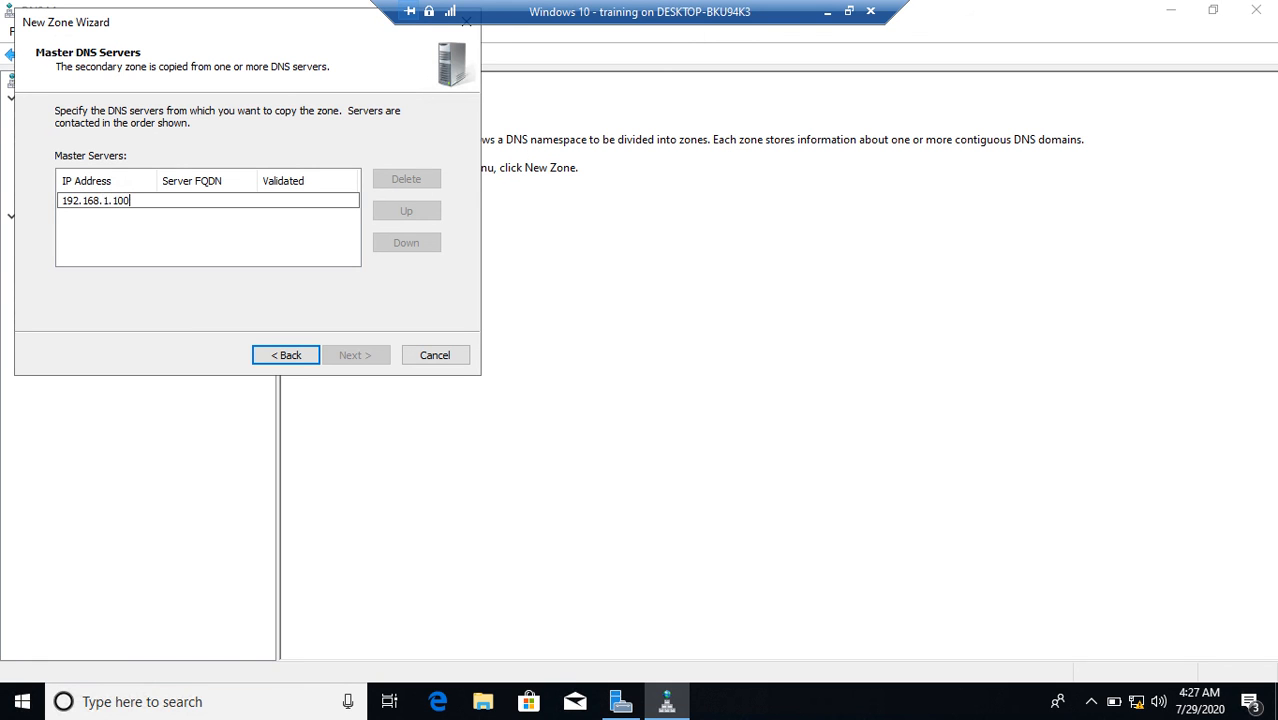
click(111, 231)
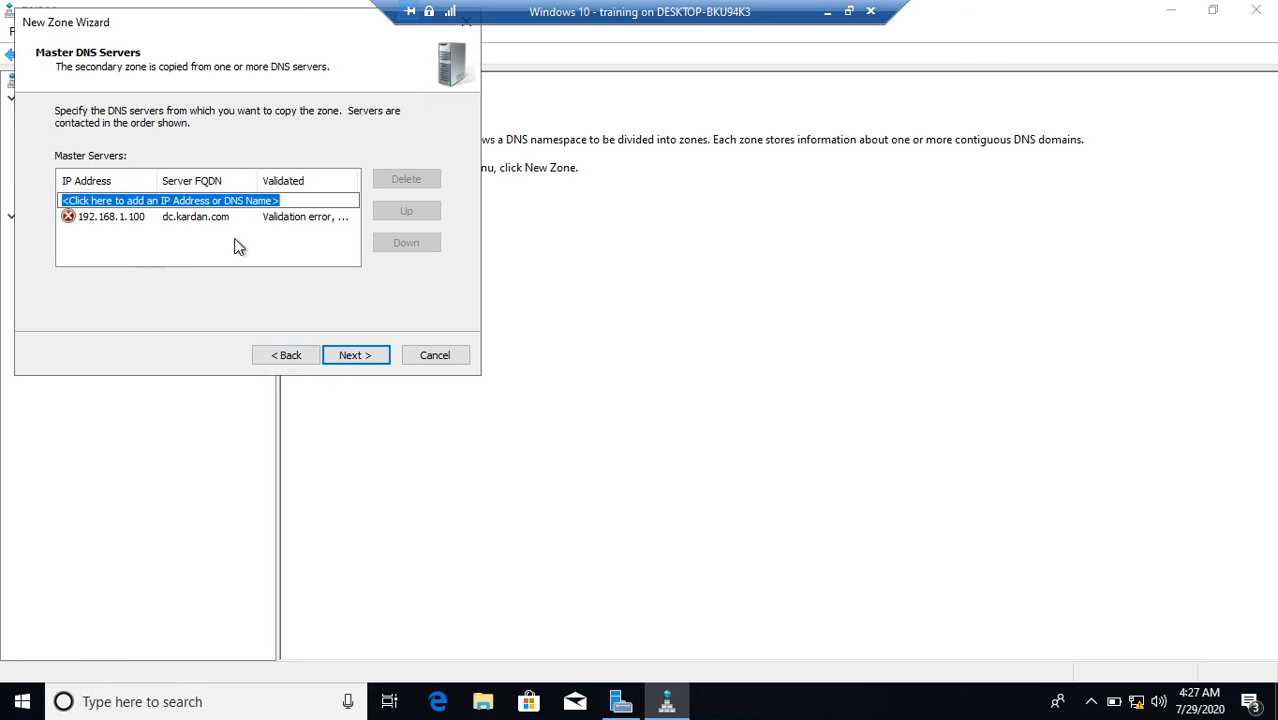
click(362, 356)
click(362, 356)
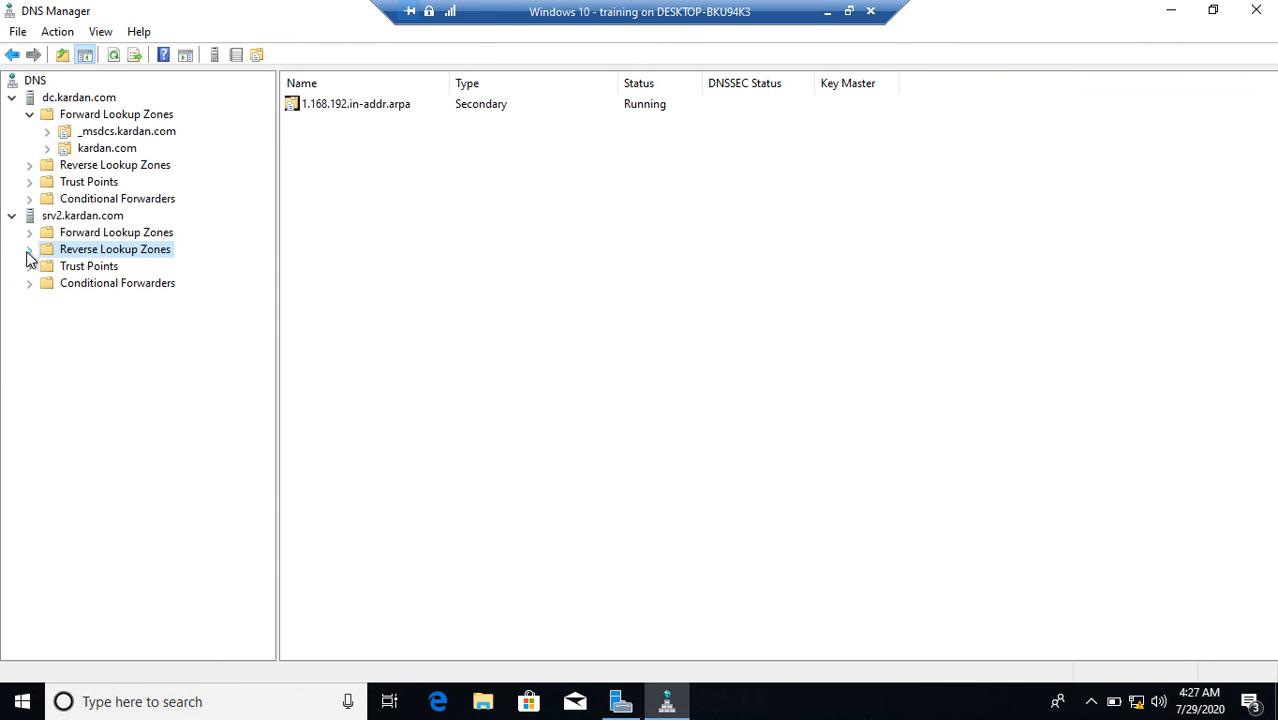
click(29, 252)
click(88, 268)
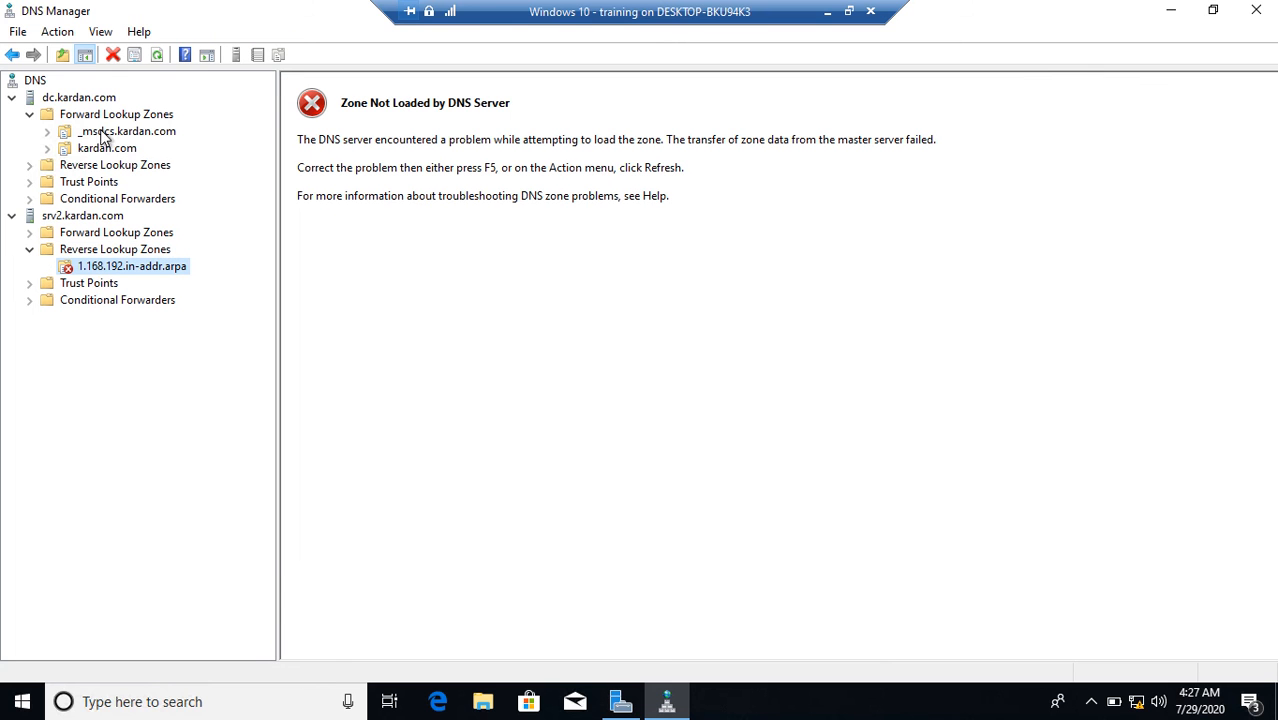
Step: In the properties of the 1.168.192.in-addr.arpa zone on dc.kardan.com, allow zone transfers only to the following servers
click(29, 114)
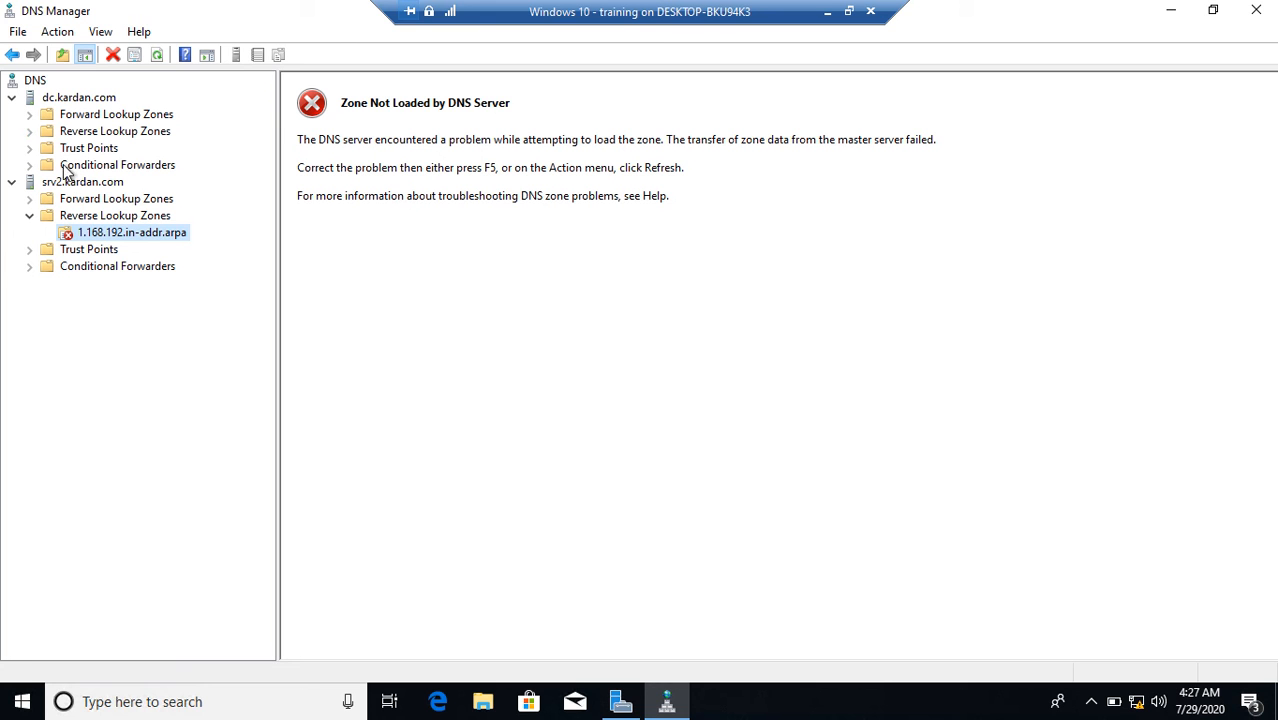
click(29, 131)
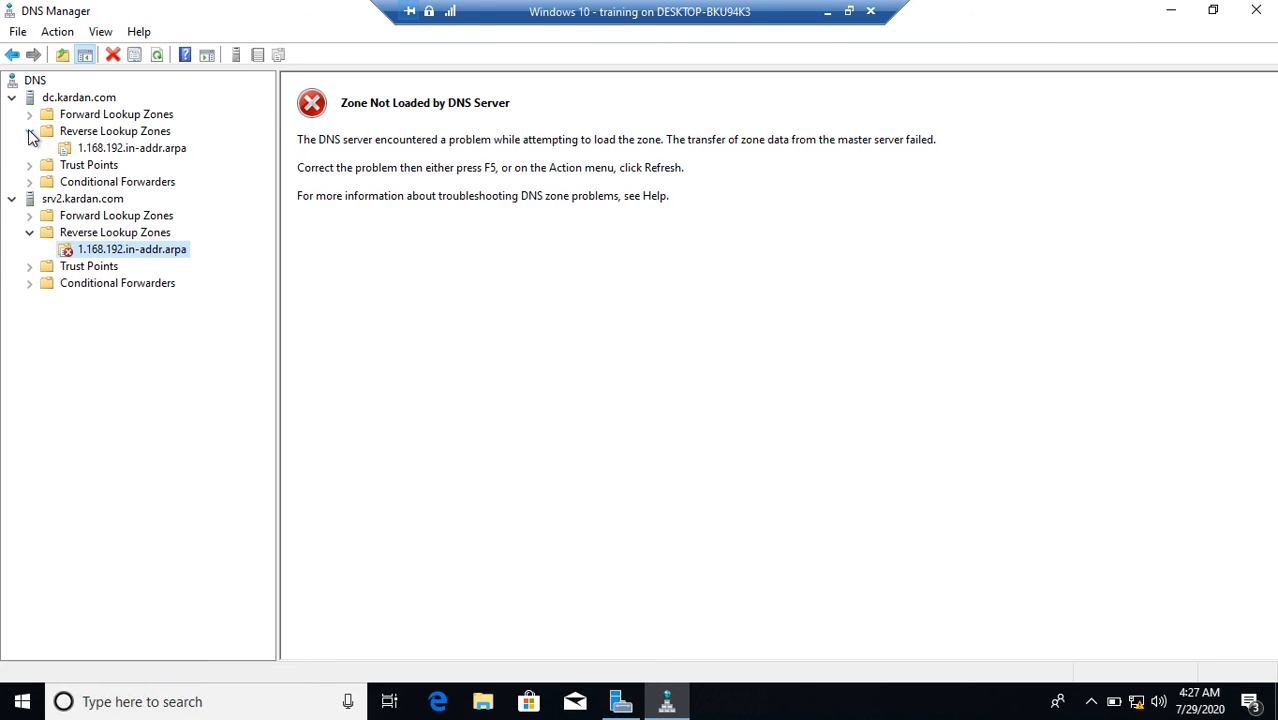
click(112, 149)
right_click(112, 152)
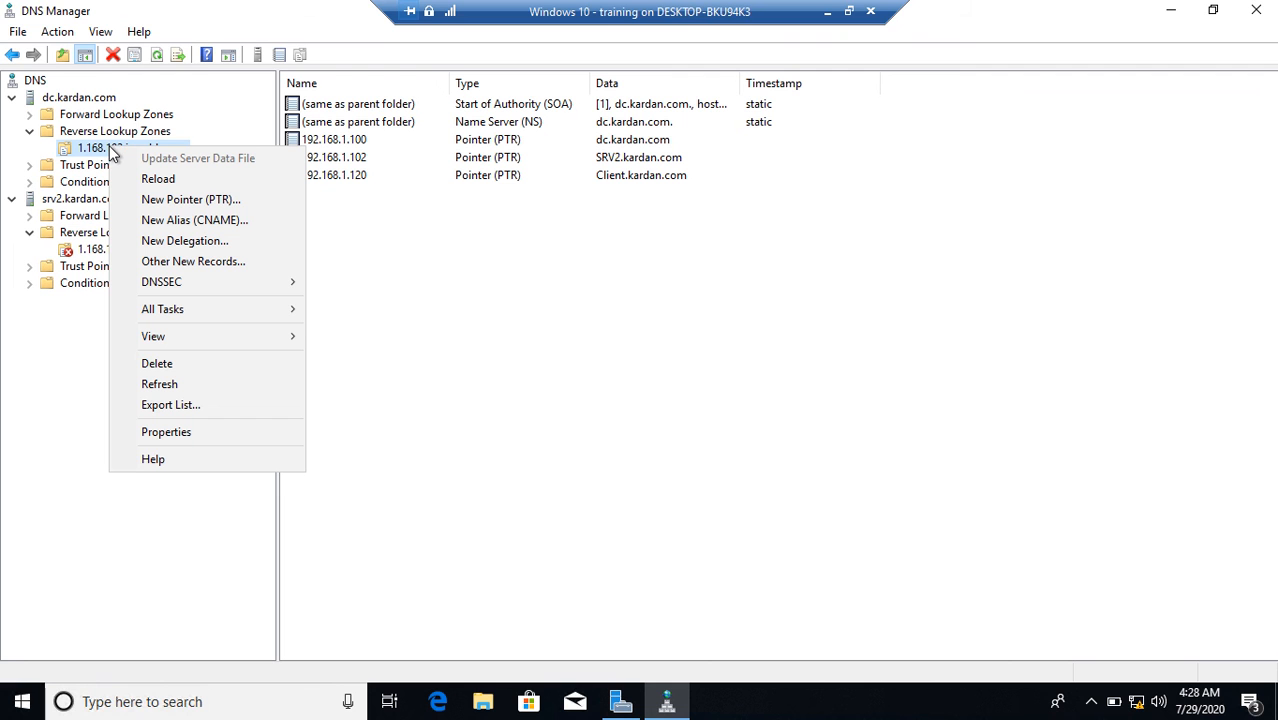
click(169, 430)
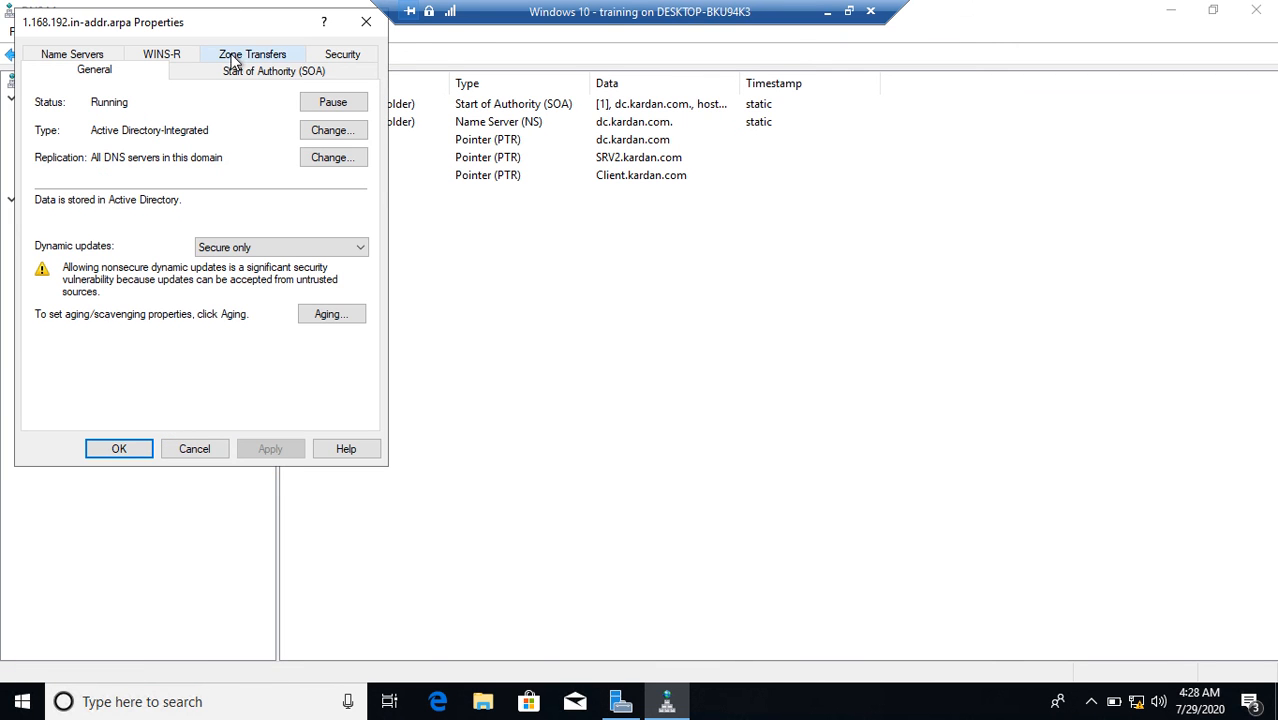
click(236, 58)
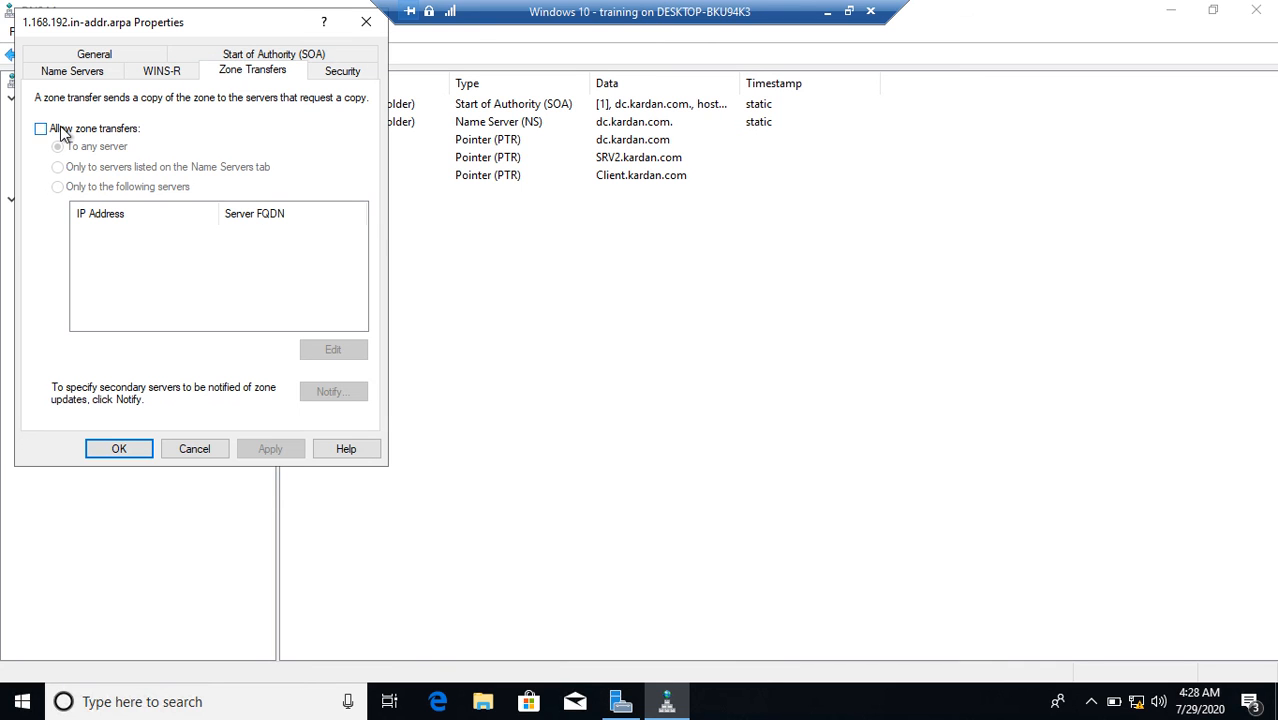
click(63, 132)
click(100, 190)
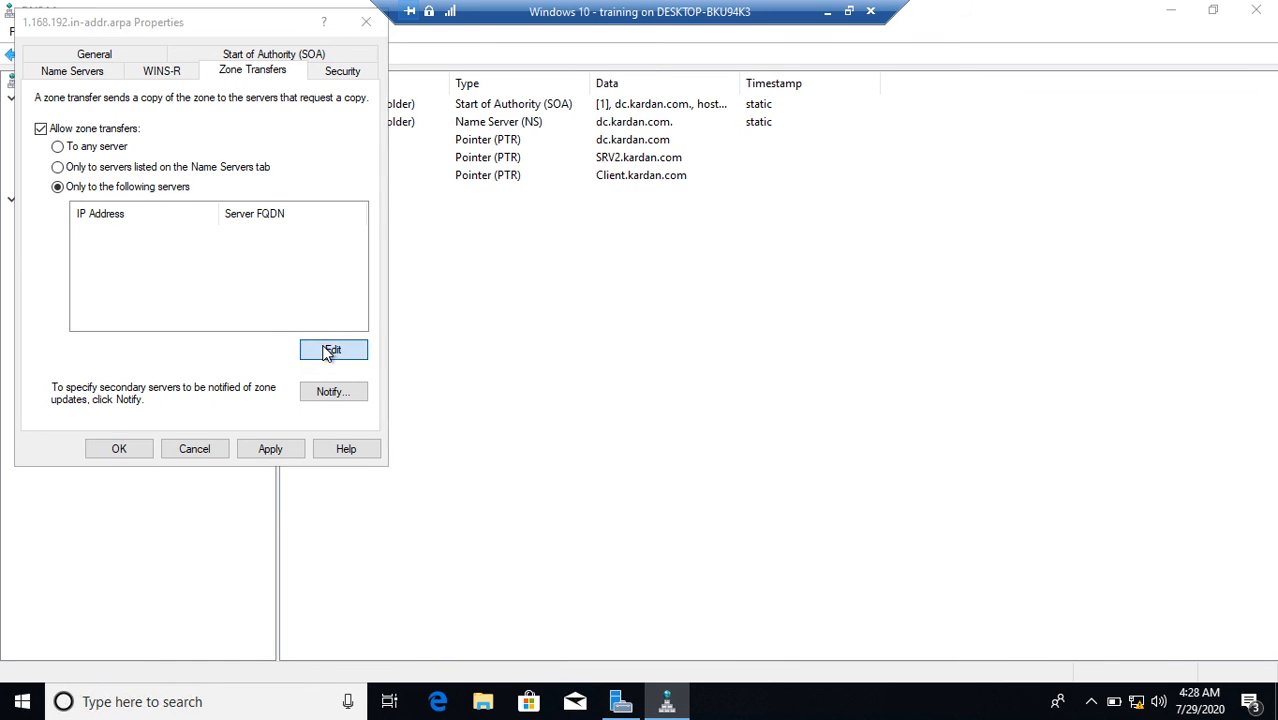
Step: Add 192.168.1.102 as the secondary server allowed to receive zone transfers, and save the reverse zone's properties
click(331, 351)
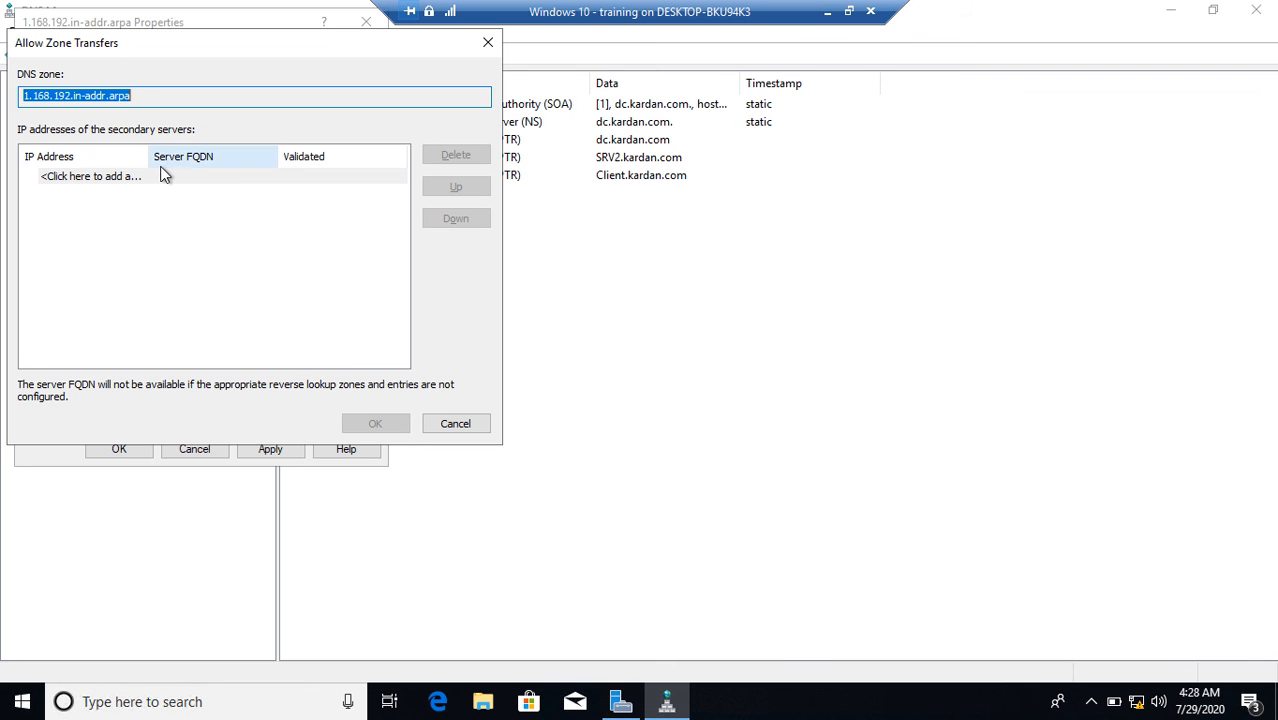
click(128, 175)
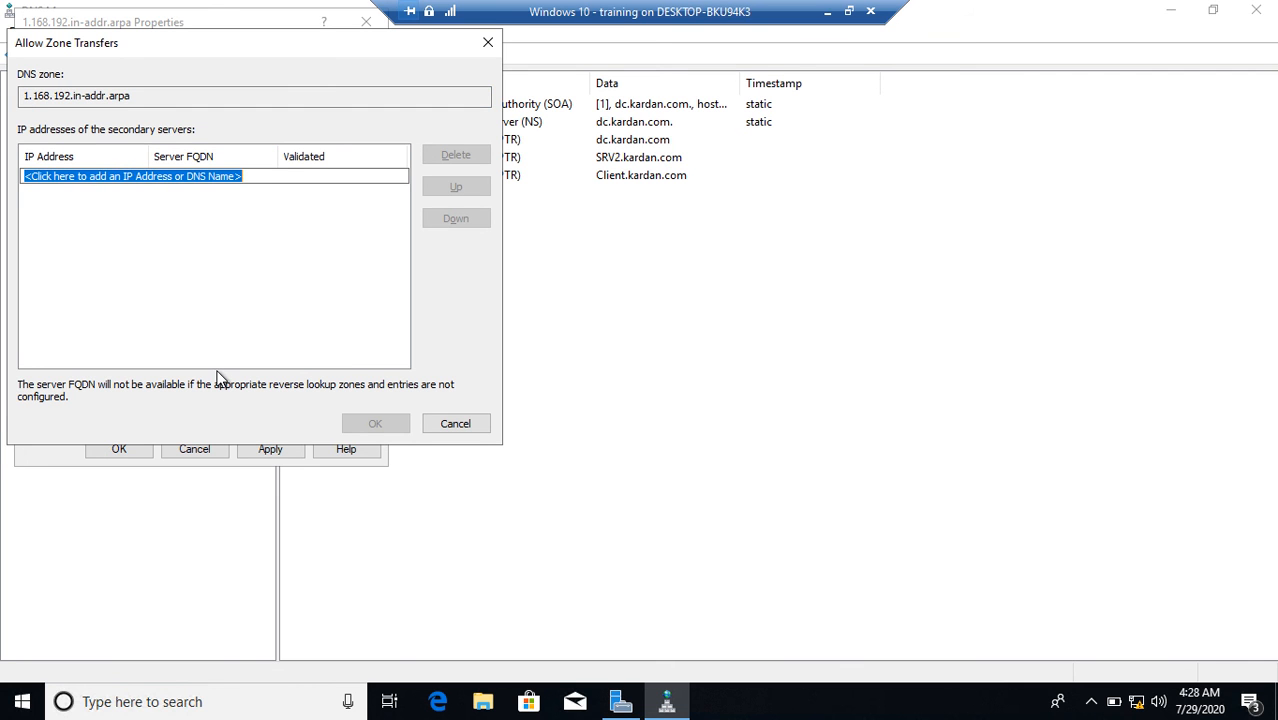
text(192.168.1.102)
key(Return)
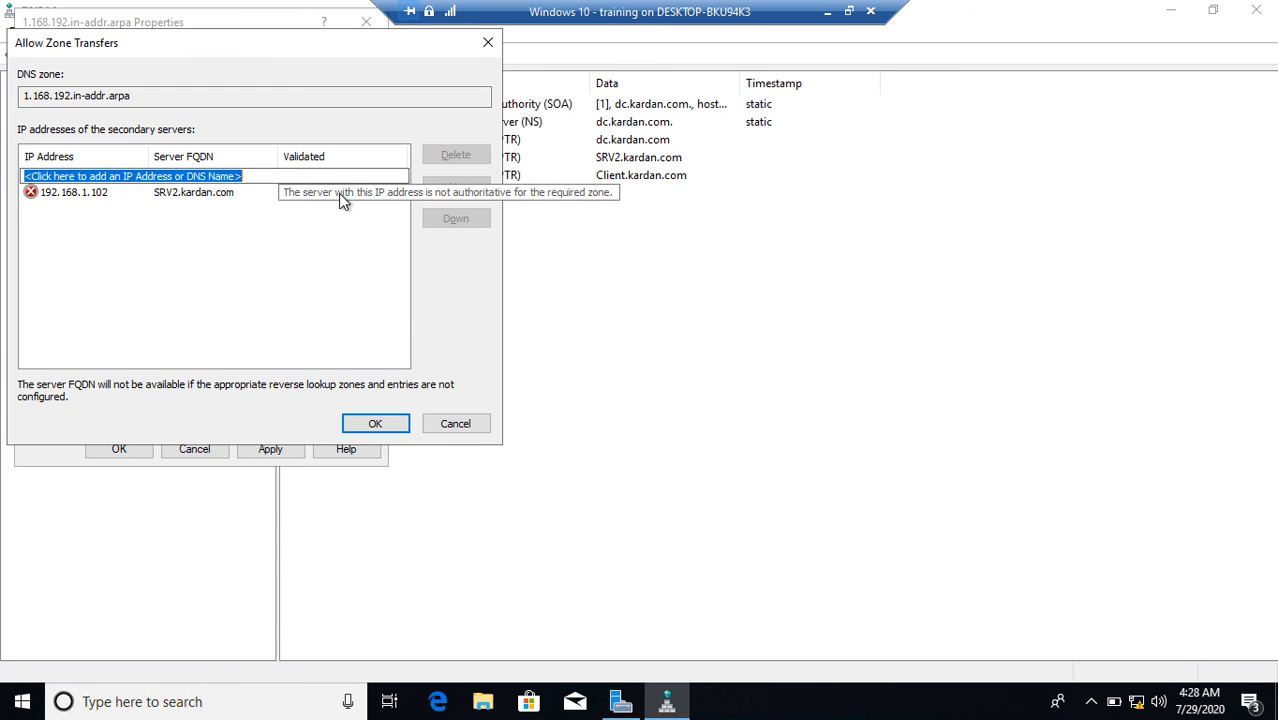
click(376, 424)
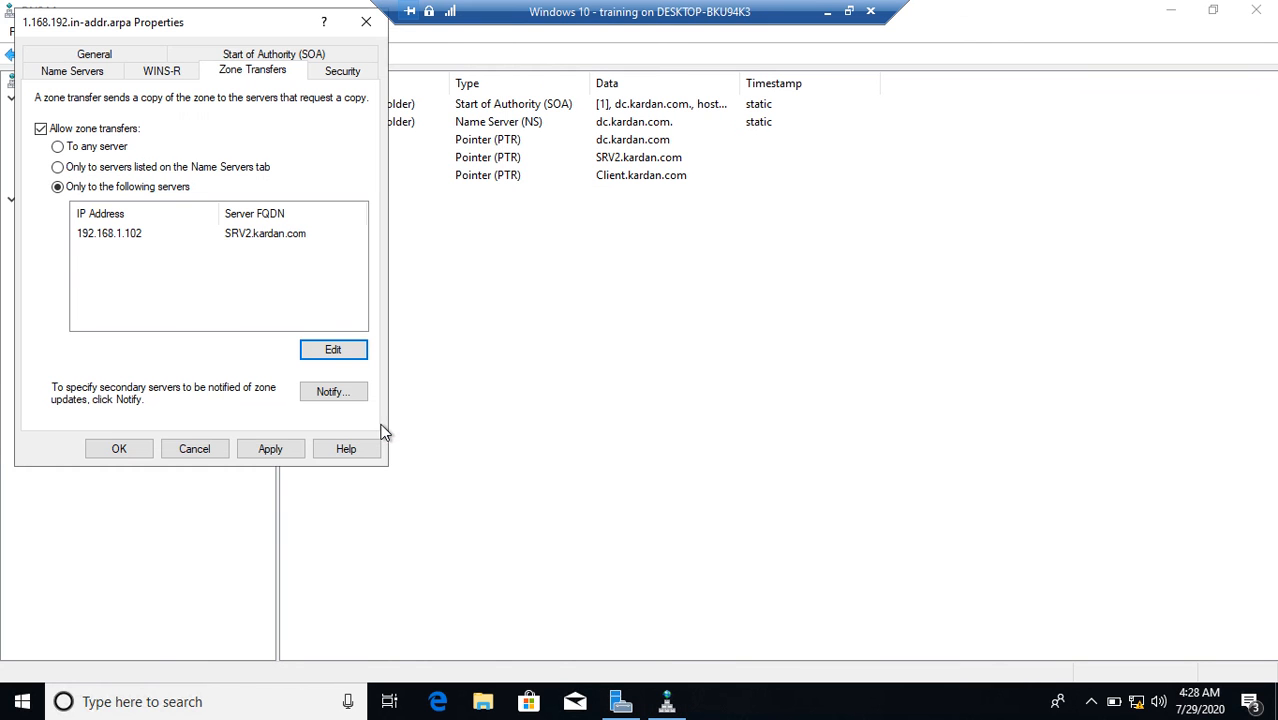
click(146, 451)
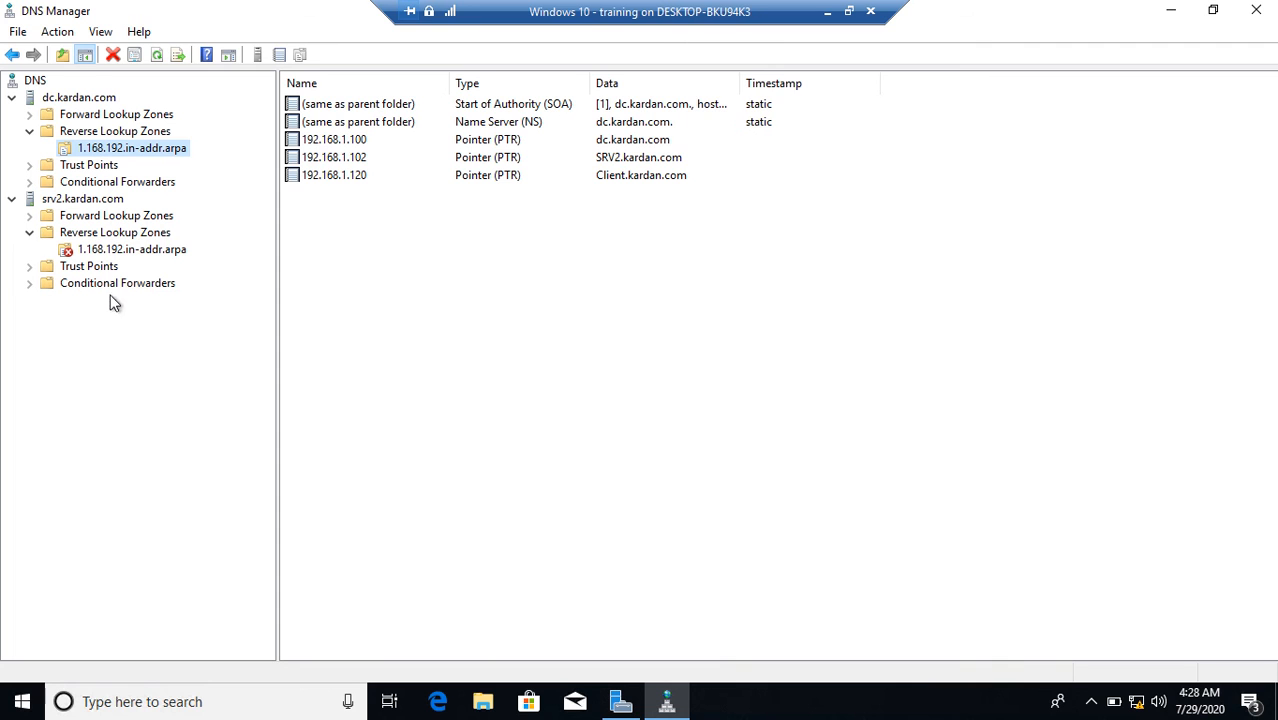
Step: Transfer a new copy of the 1.168.192.in-addr.arpa zone from the master on srv2.kardan.com and refresh the zone
click(97, 252)
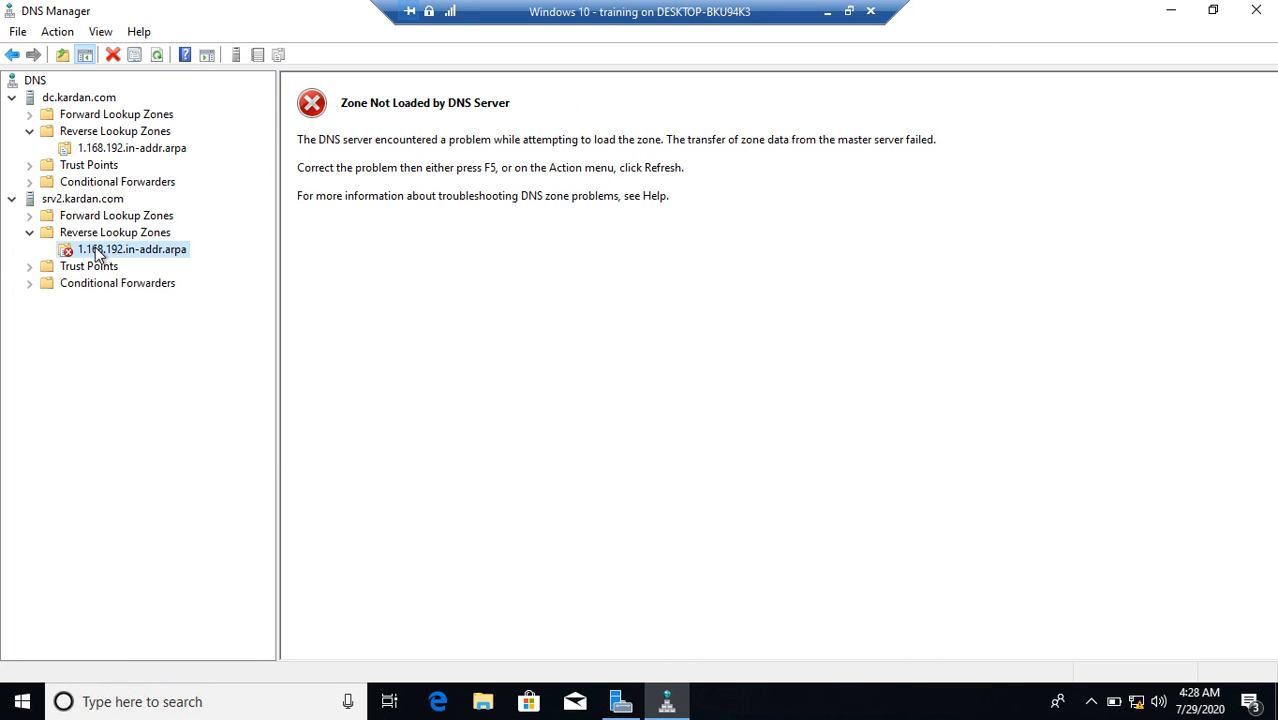
right_click(97, 254)
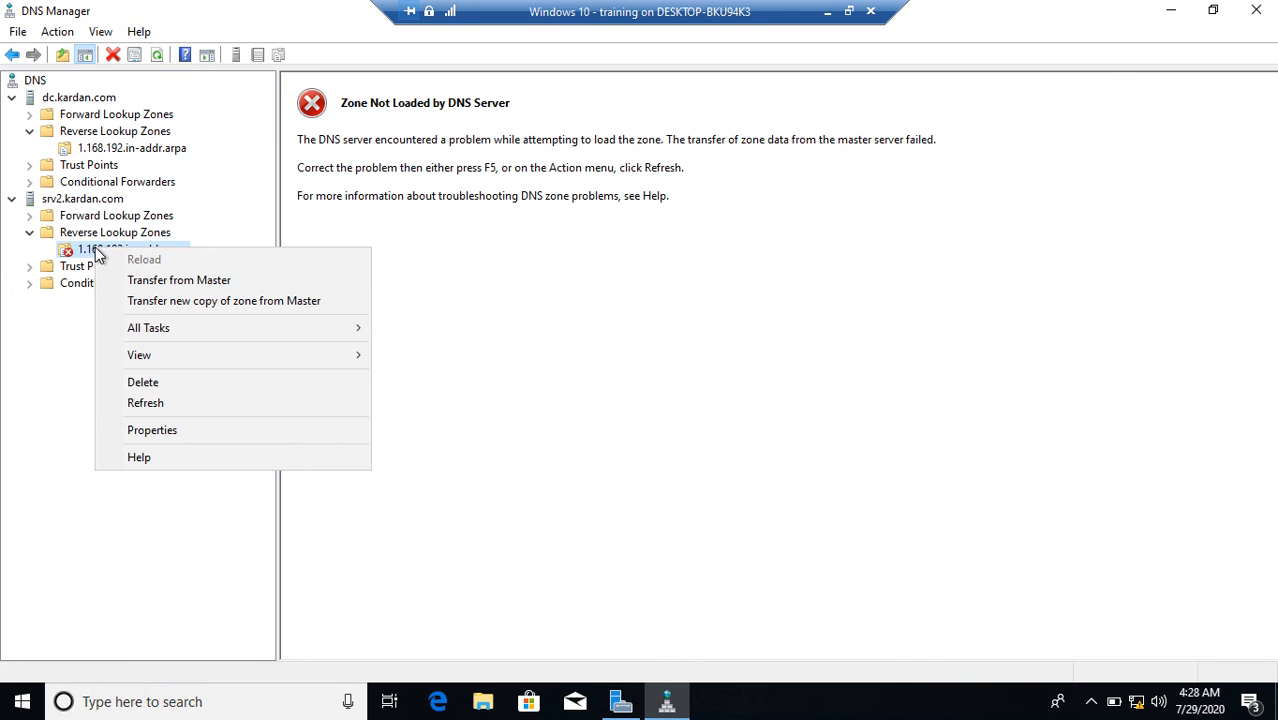
click(152, 302)
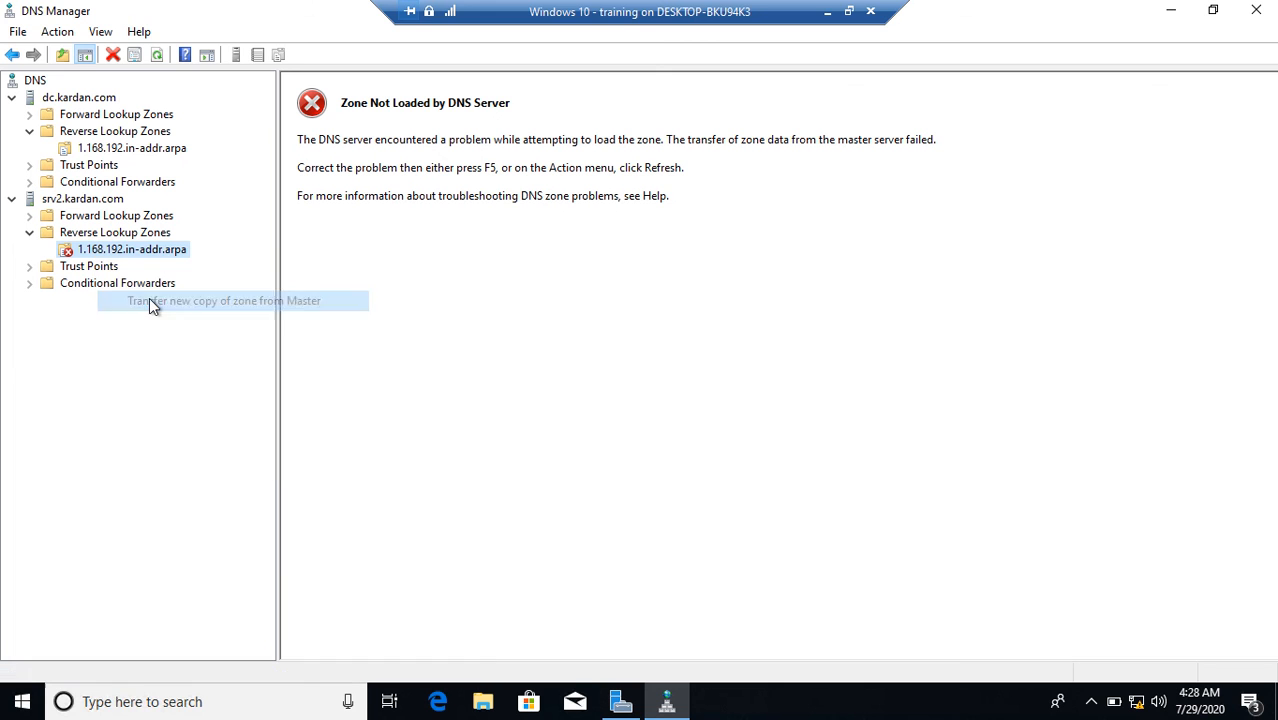
right_click(100, 256)
click(150, 407)
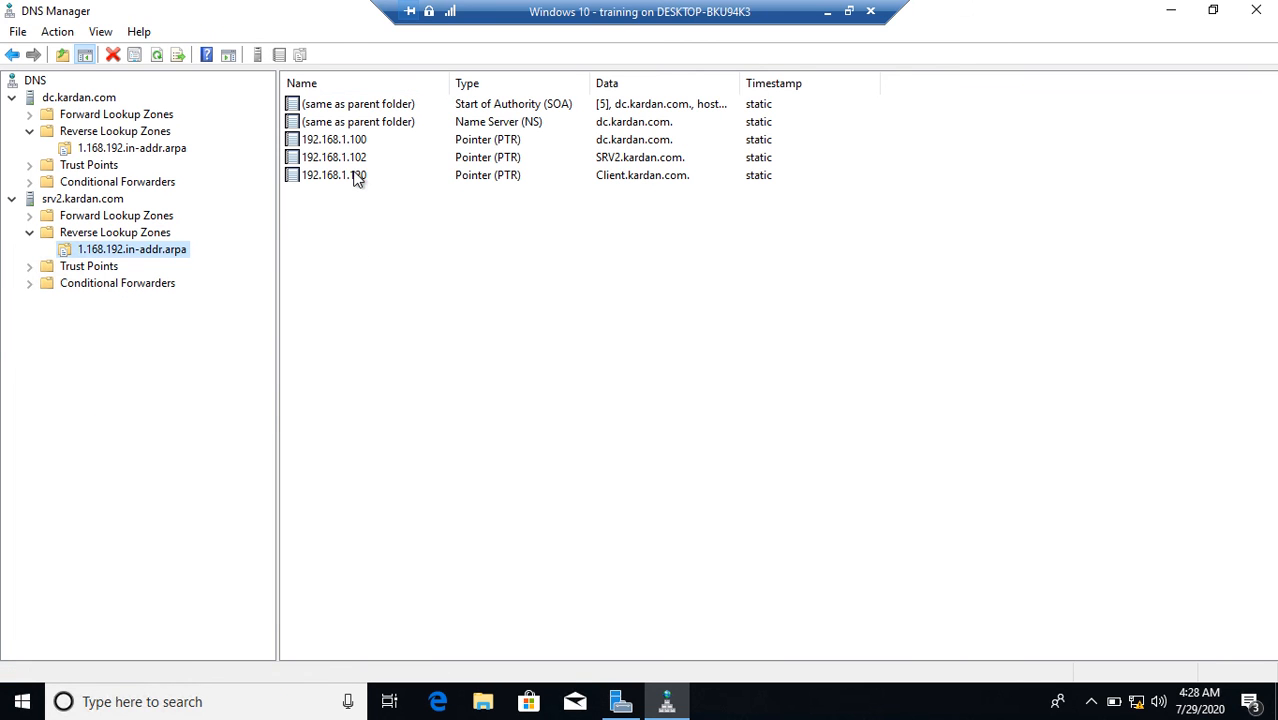
Step: Compare the options available for pointer records in the reverse zone on srv2.kardan.com and on dc.kardan.com
click(327, 159)
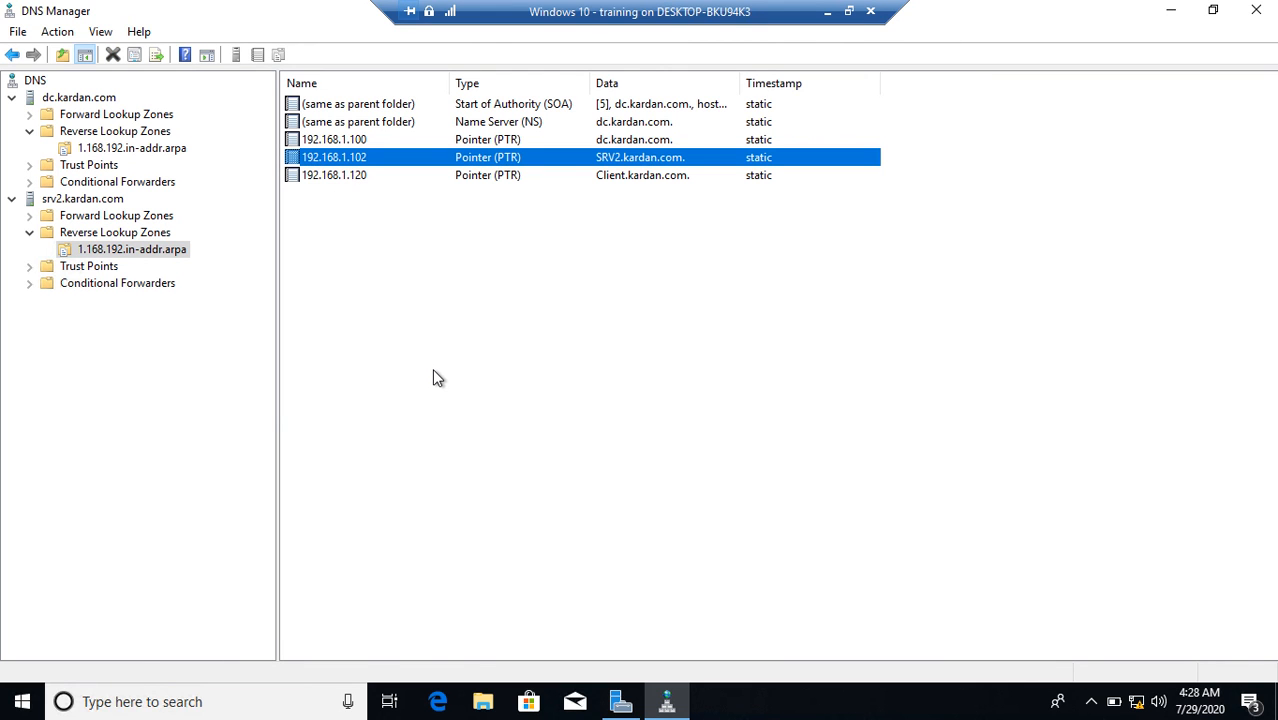
right_click(331, 140)
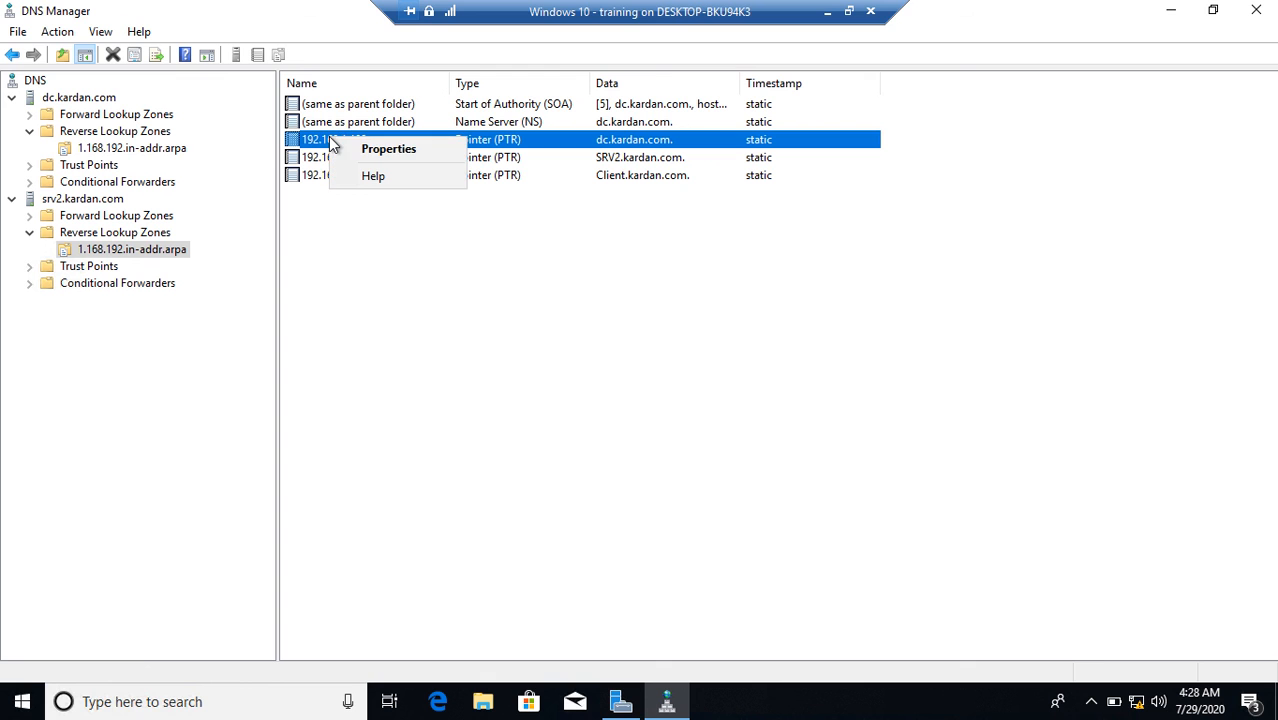
click(148, 152)
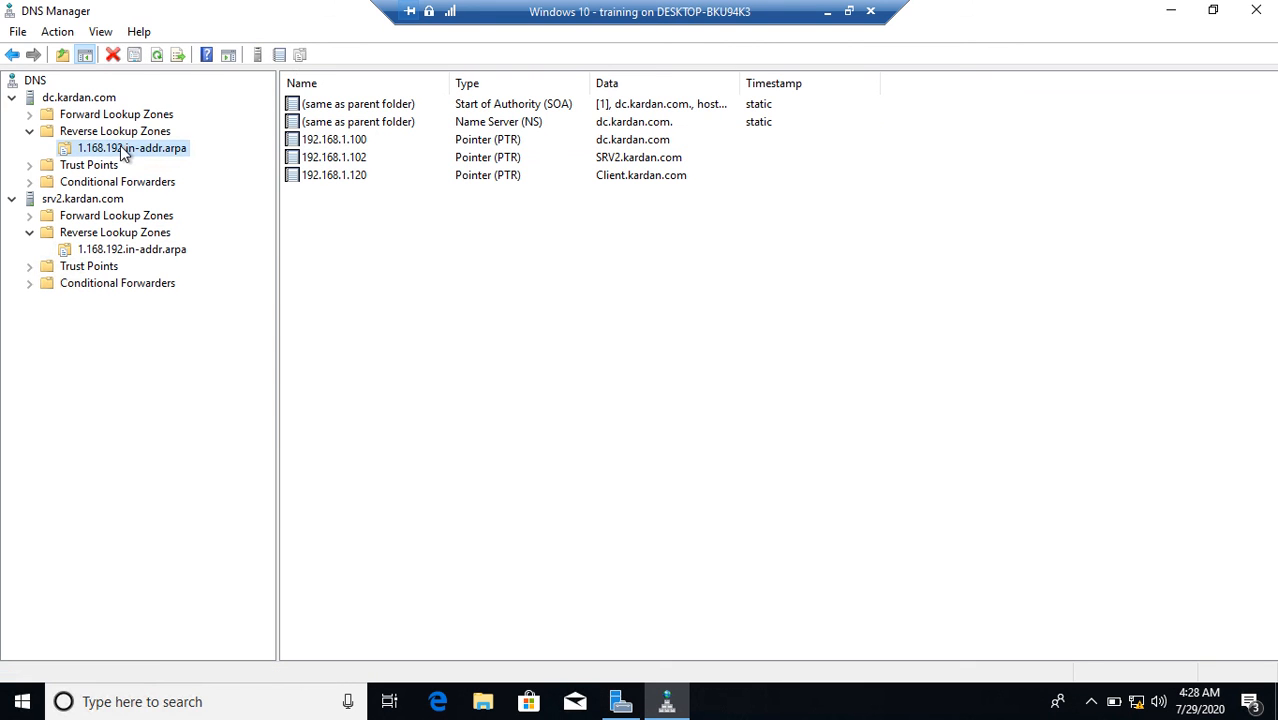
right_click(340, 173)
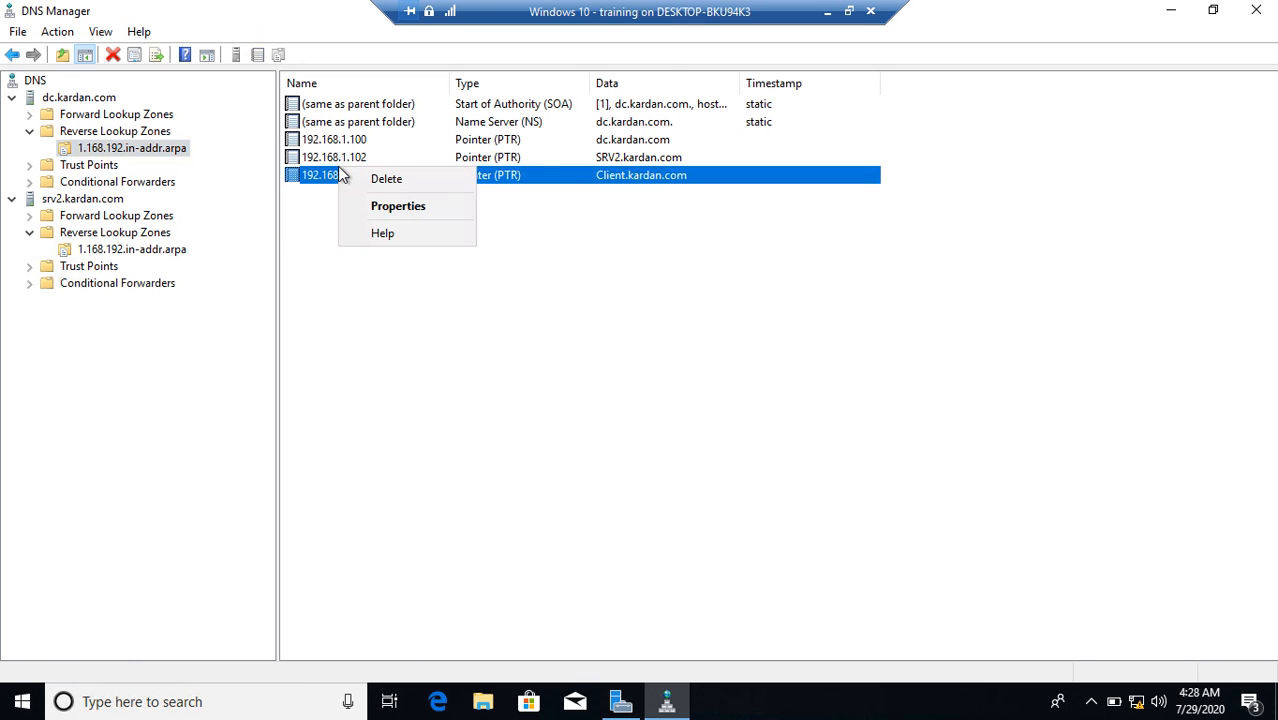
click(368, 325)
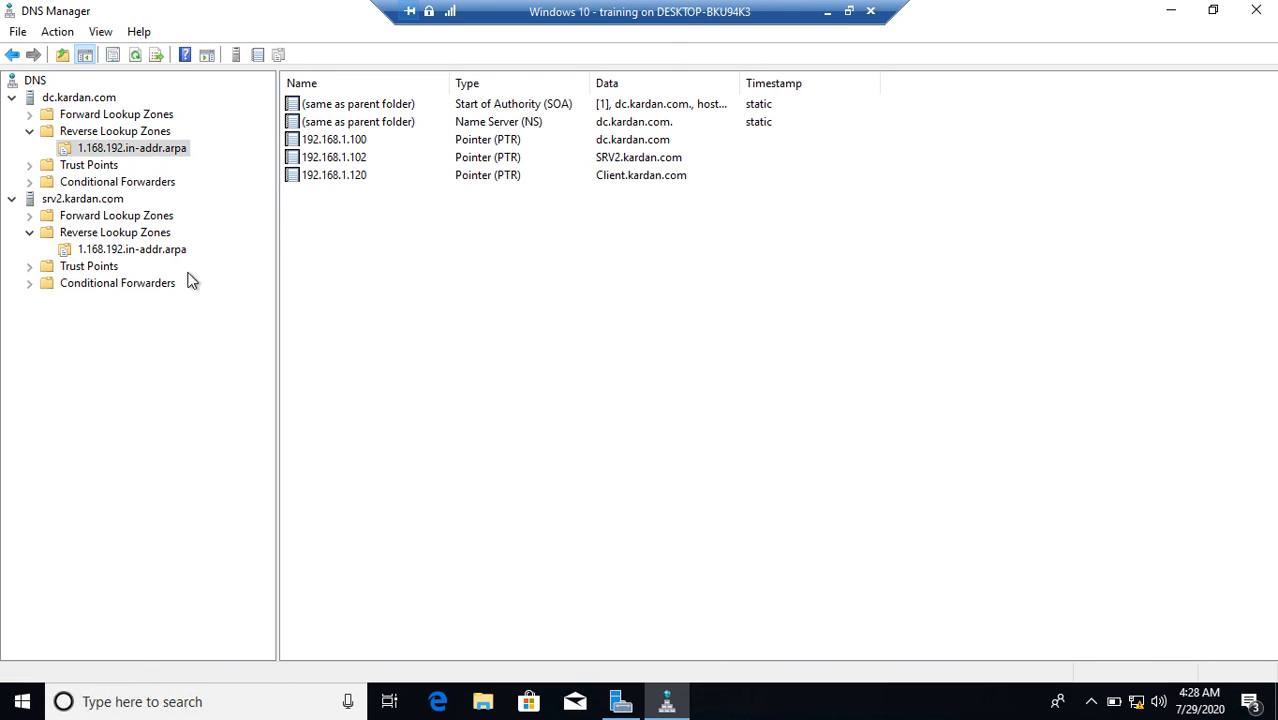
Step: Review the forward and reverse lookup zones on srv2.kardan.com and dc.kardan.com
click(130, 255)
click(70, 215)
click(31, 215)
click(90, 233)
click(98, 263)
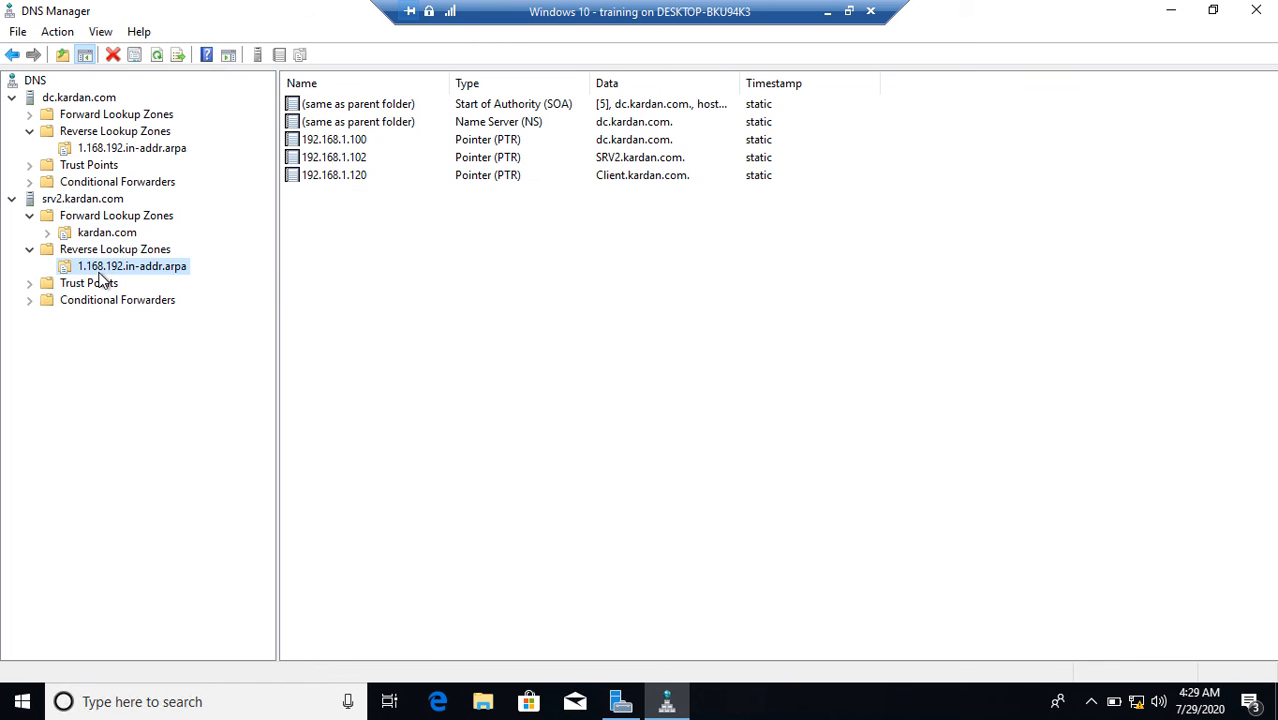
click(100, 232)
click(33, 203)
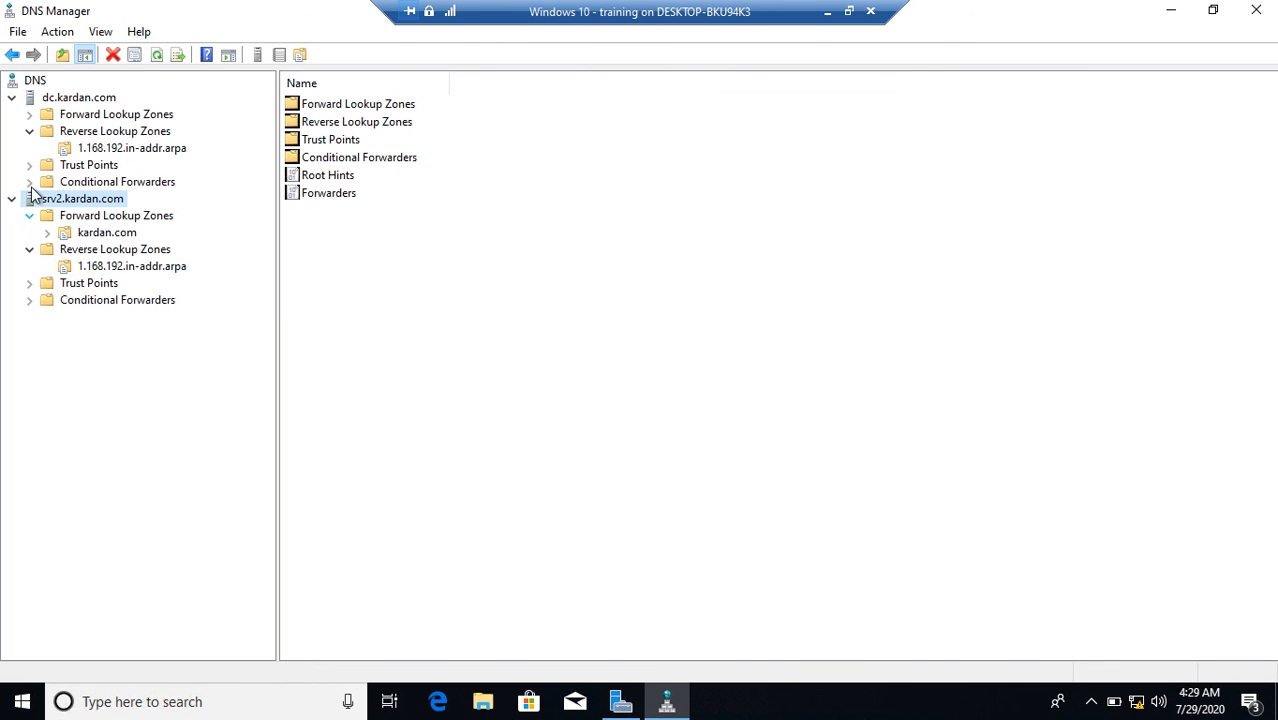
click(31, 116)
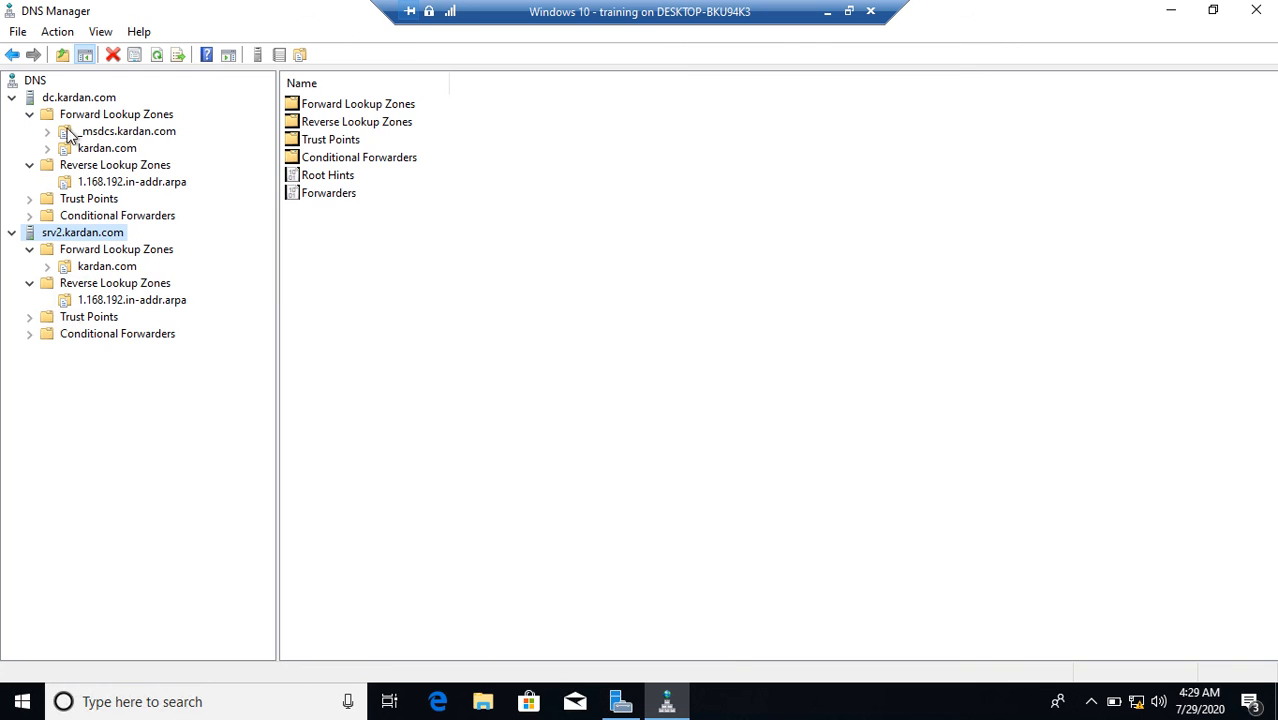
click(94, 148)
click(103, 185)
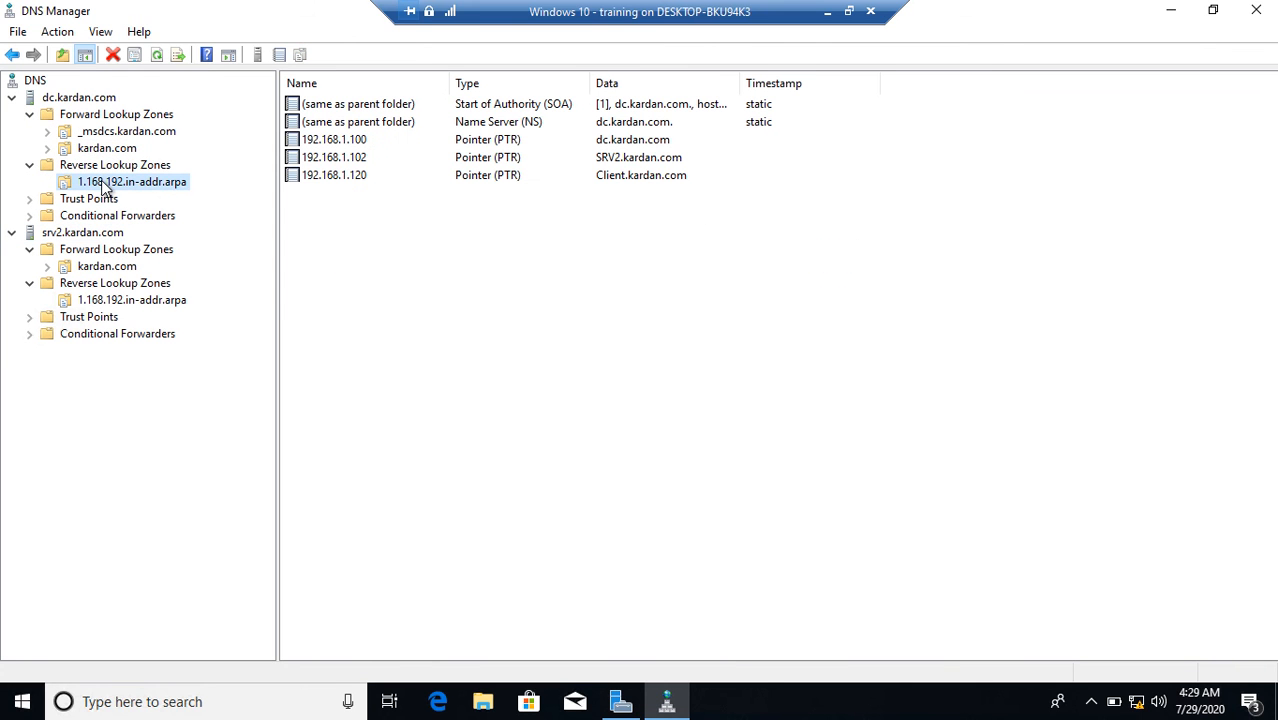
Step: Collapse the forward and reverse lookup zone folders of both DNS servers
click(30, 115)
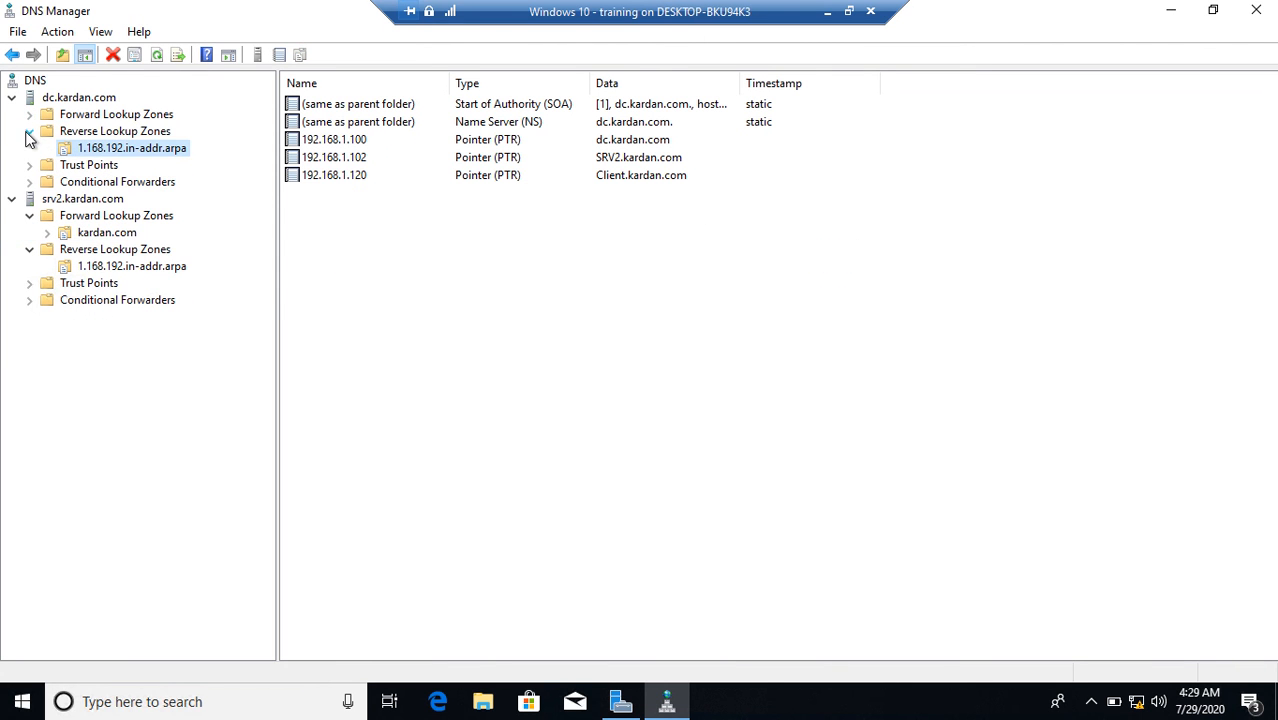
click(30, 131)
click(30, 199)
click(30, 216)
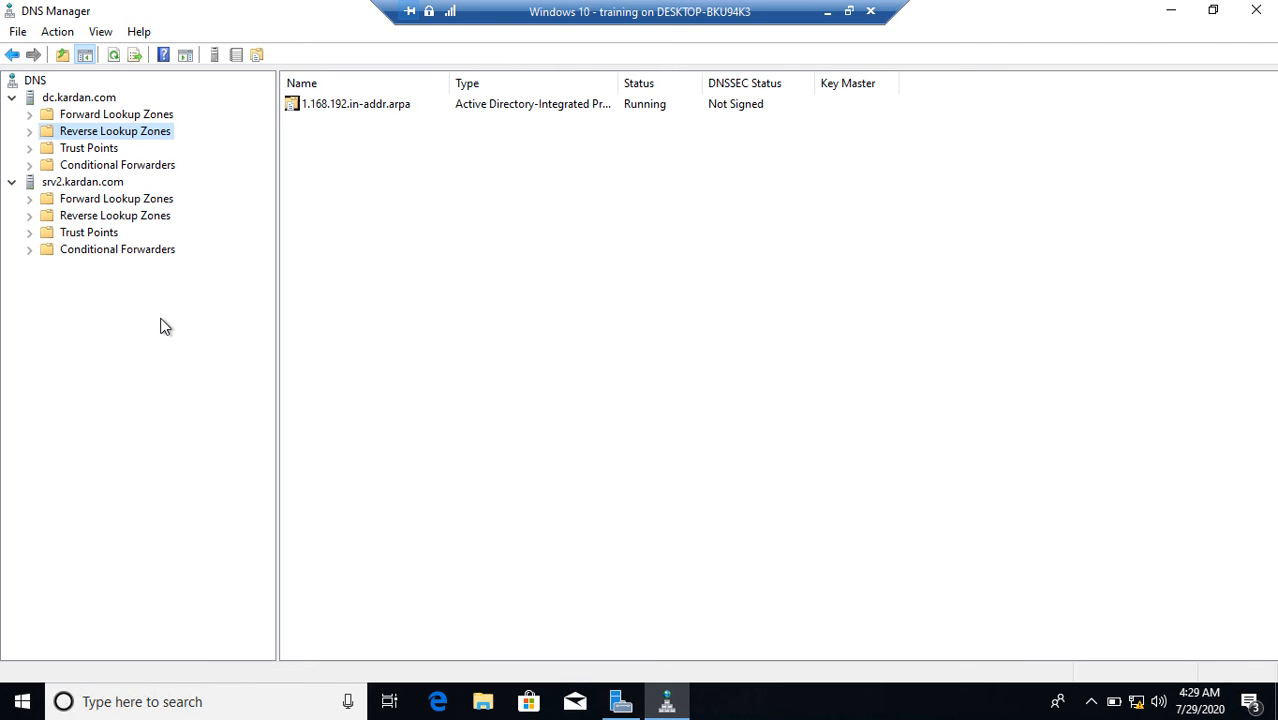
Step: Minimize the Windows 10 training virtual machine and switch to the Notepad notes headed Add DNS Server
click(827, 12)
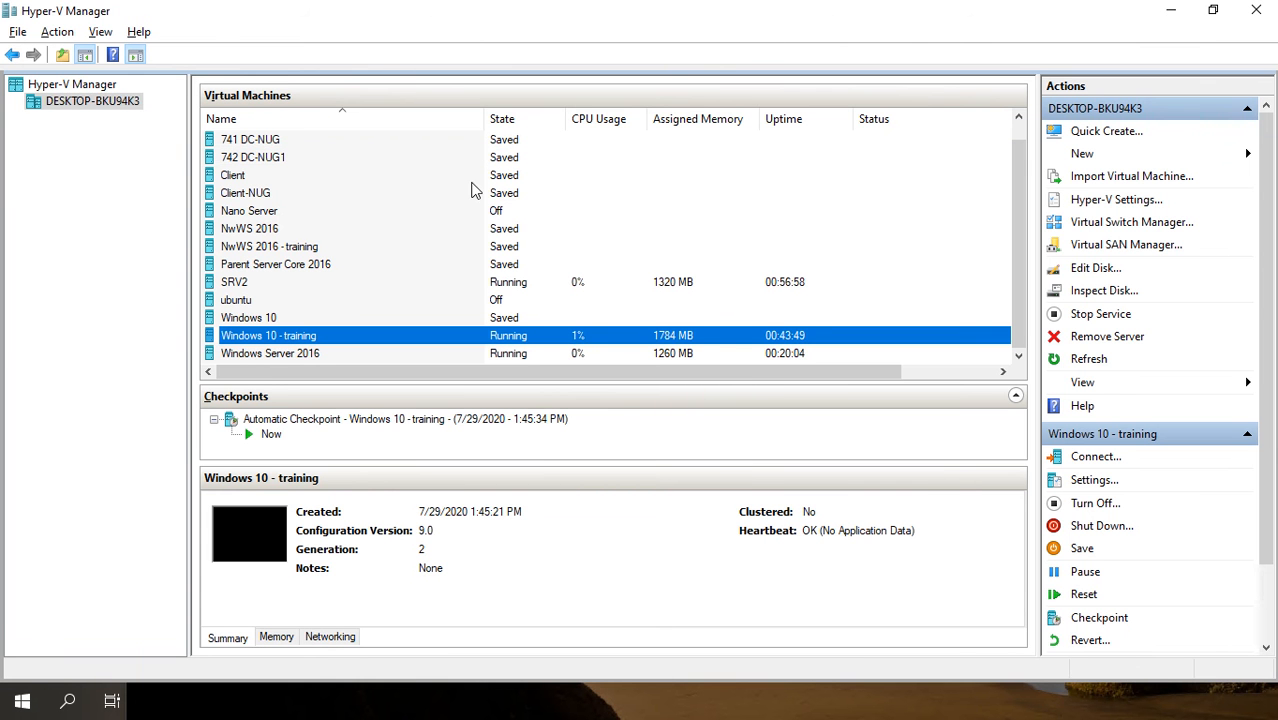
key(alt+Tab)
key(alt+Tab)
key(alt+Tab)
key(alt+Tab)
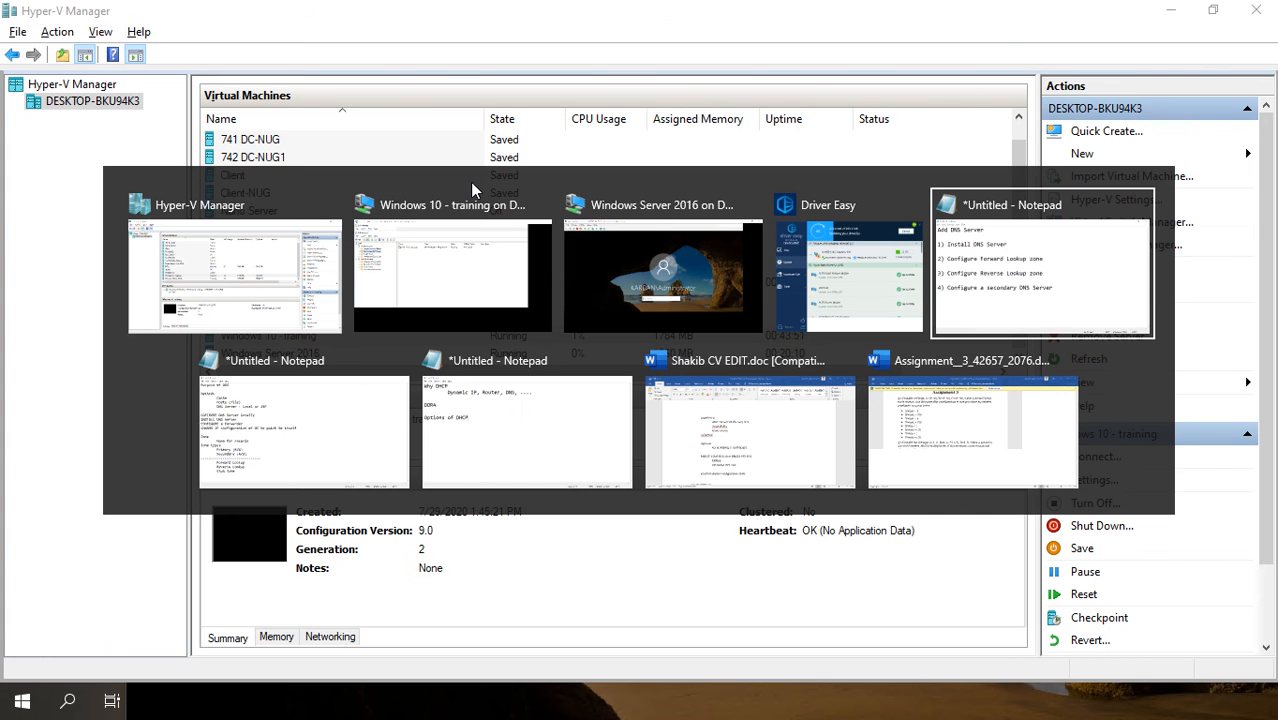